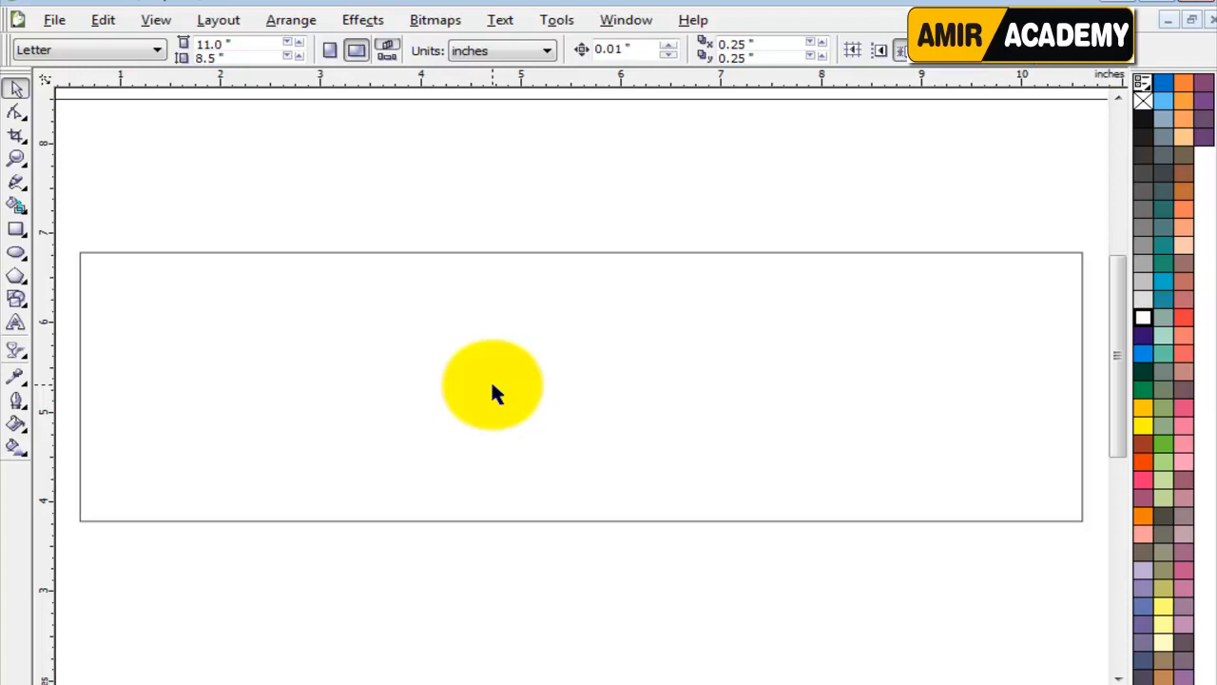
# Preview the world landmarks travel picture and the airplane picture in the Downloads folder.
pyautogui.click(494, 185)
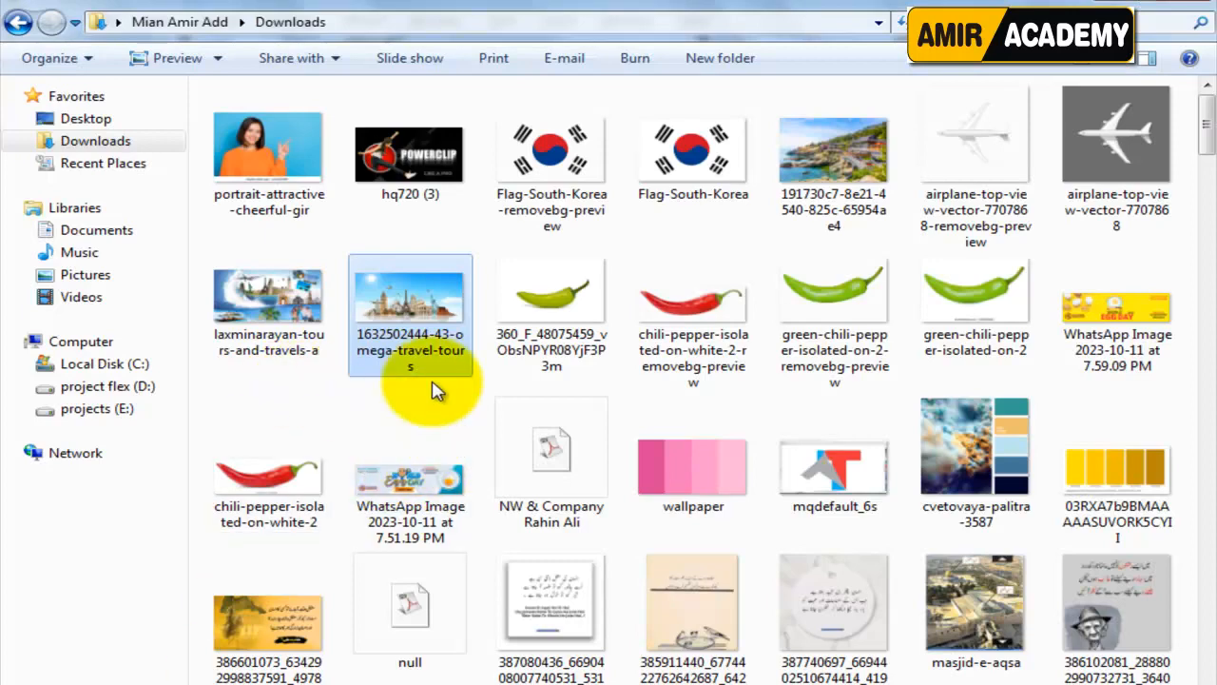
pyautogui.doubleClick(415, 318)
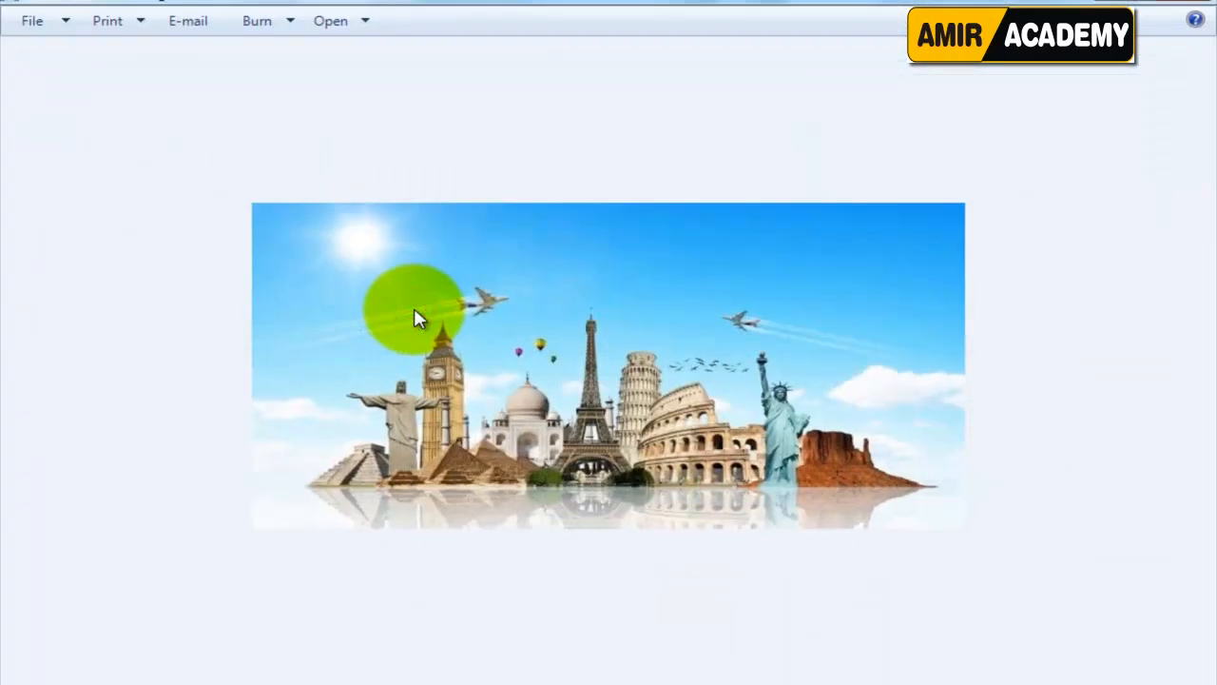
pyautogui.press('Right')
pyautogui.press('Right')
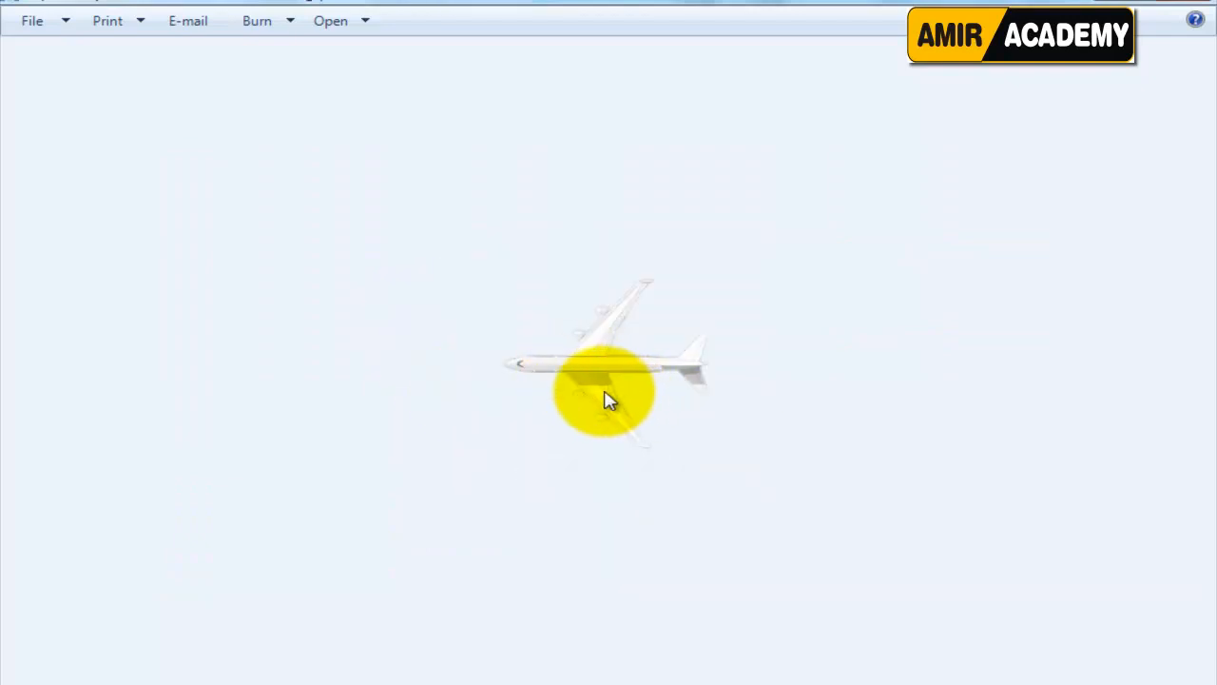
pyautogui.click(1183, 5)
# Bring the travel collage, background-free airplane, seaside temple photo and background-free South Korea flag from Downloads into the drawing together.
pyautogui.click(278, 328)
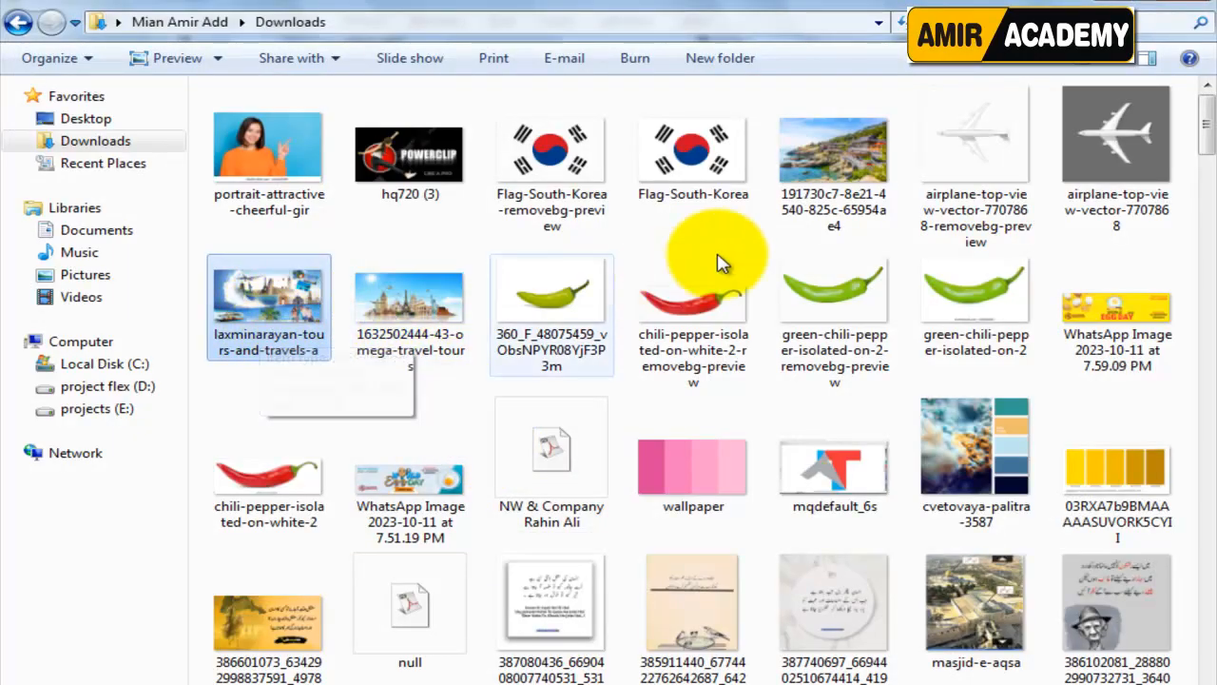
pyautogui.click(989, 143)
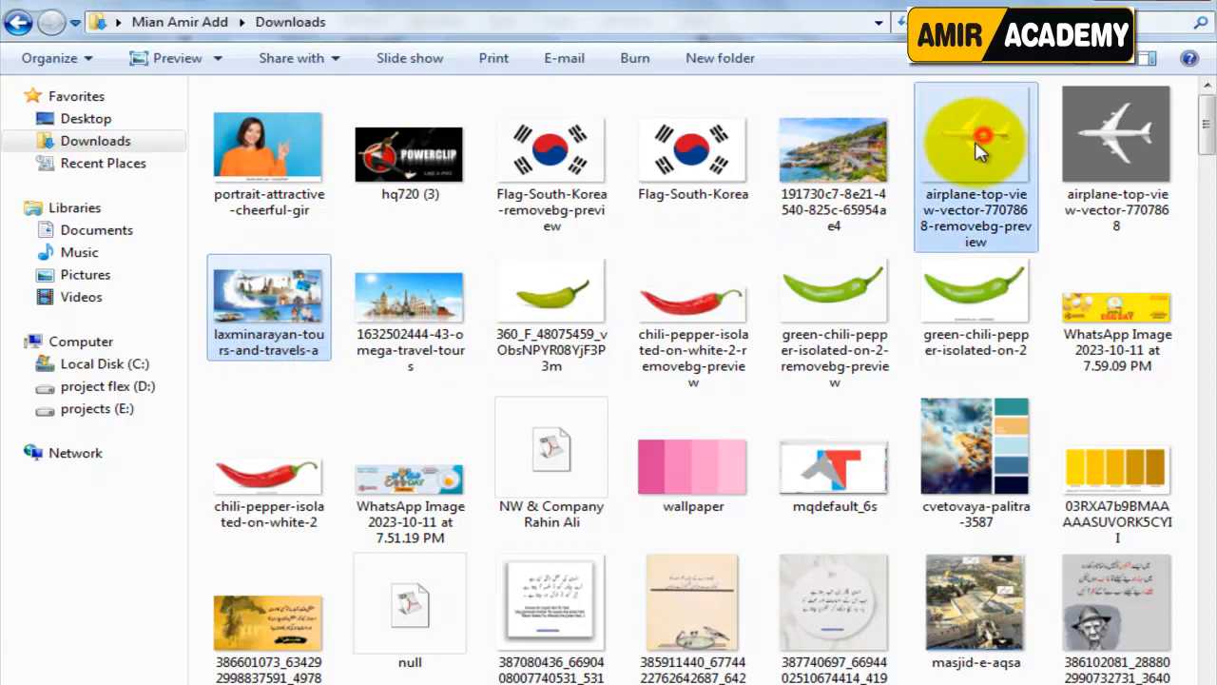
pyautogui.keyDown('ctrl'); pyautogui.click(834, 171); pyautogui.keyUp('ctrl')
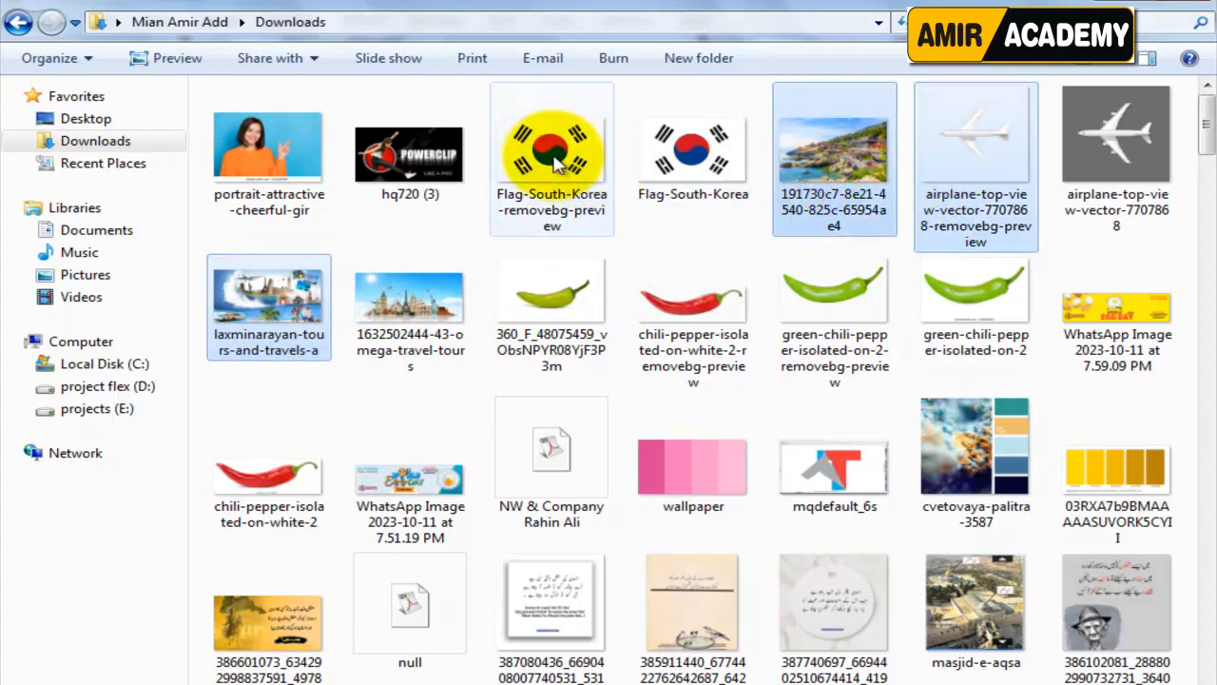
pyautogui.keyDown('ctrl'); pyautogui.click(549, 202); pyautogui.keyUp('ctrl')
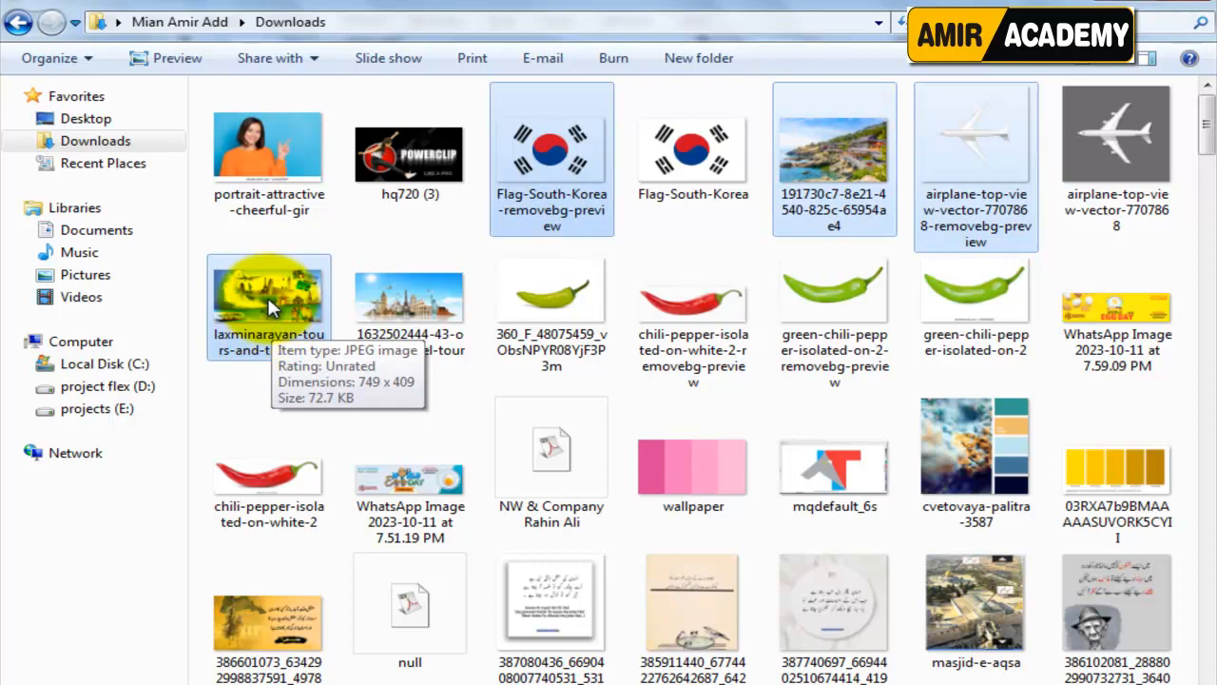
pyautogui.moveTo(267, 293); pyautogui.dragTo(428, 677)
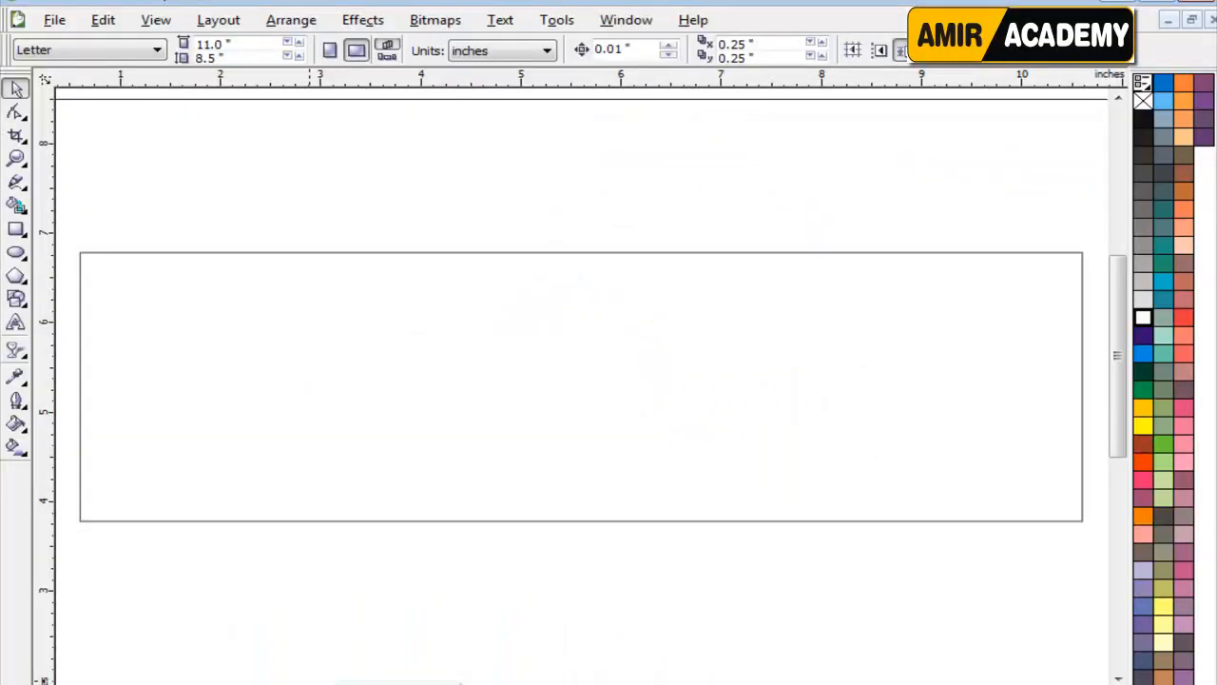
pyautogui.moveTo(433, 670); pyautogui.dragTo(461, 577)
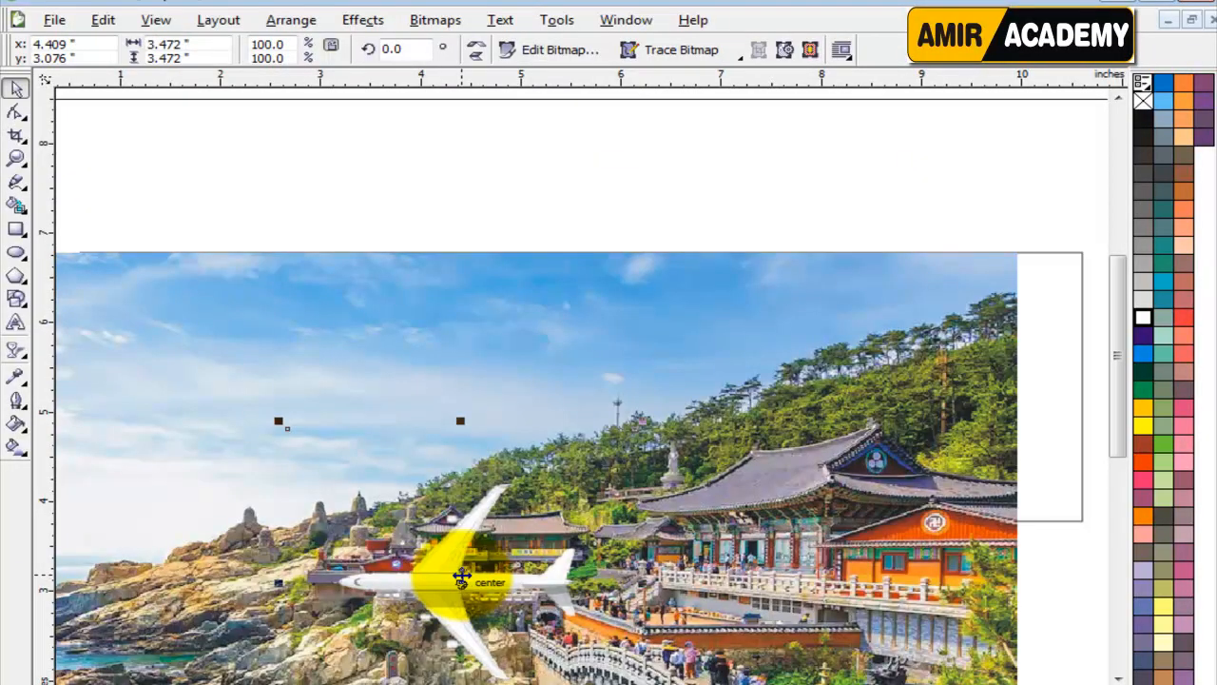
# Move the airplane off the page and shrink the seaside temple photo to about 2.1 by 1.4 inches above the banner rectangle.
pyautogui.press('F4')
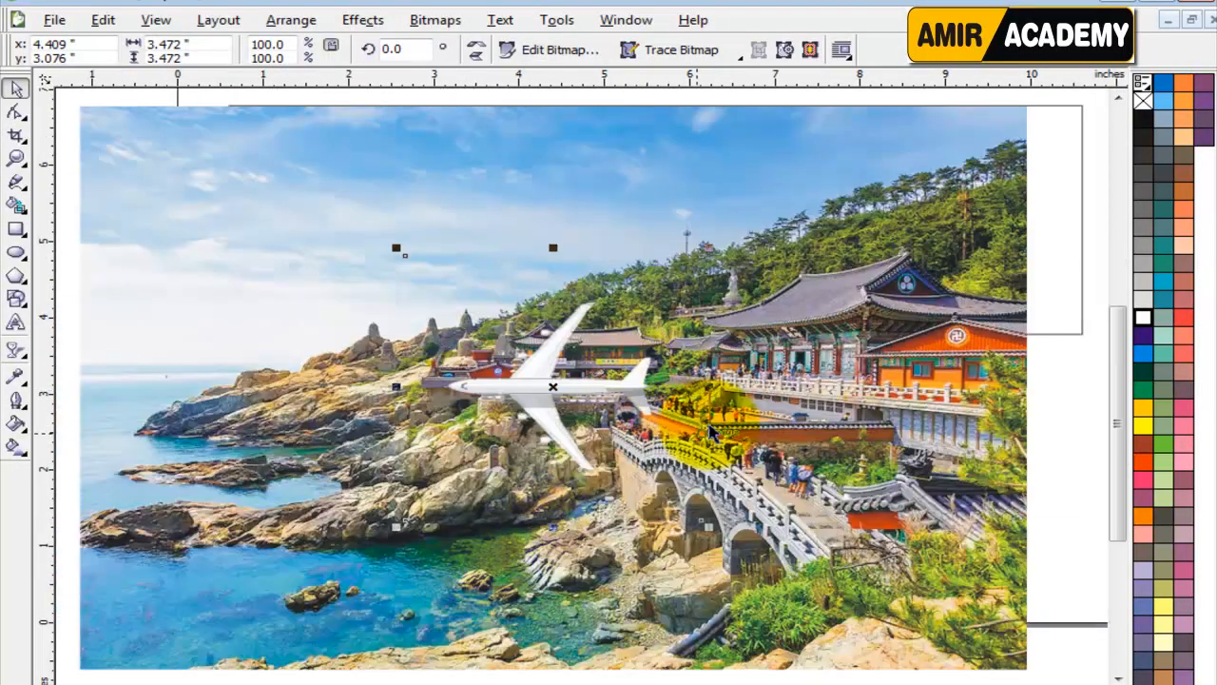
pyautogui.scroll(-3, 556, 447)
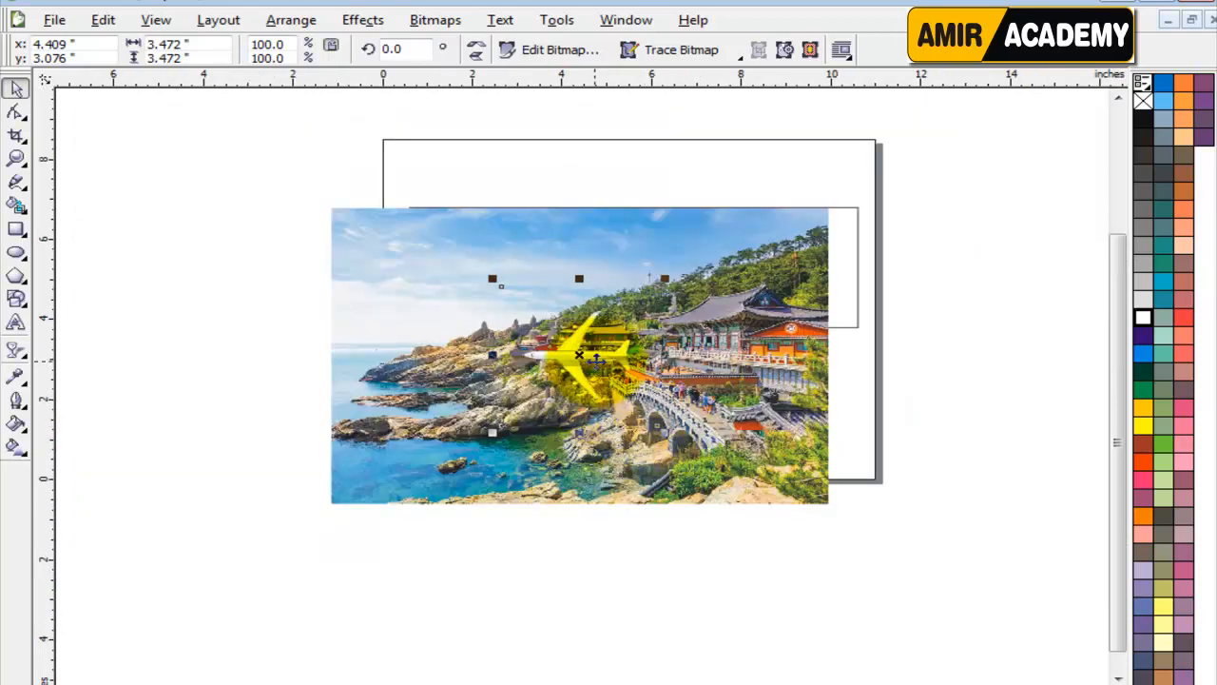
pyautogui.moveTo(570, 357); pyautogui.dragTo(242, 190)
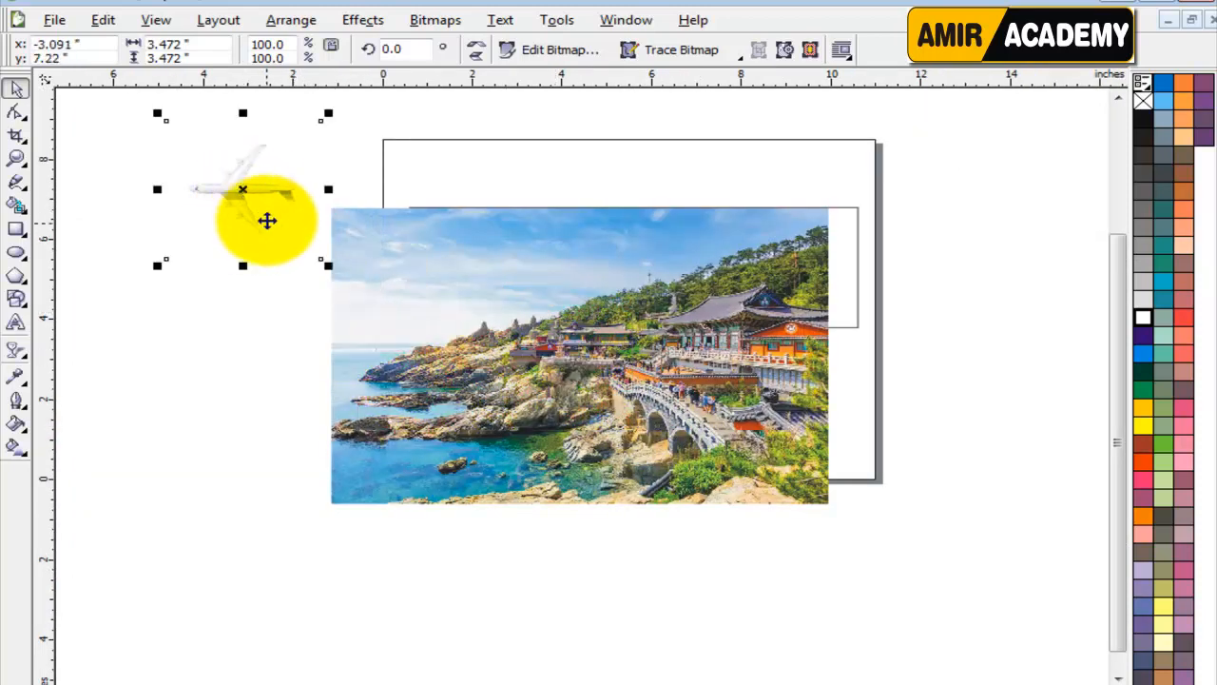
pyautogui.click(421, 352)
pyautogui.moveTo(836, 198); pyautogui.dragTo(478, 242)
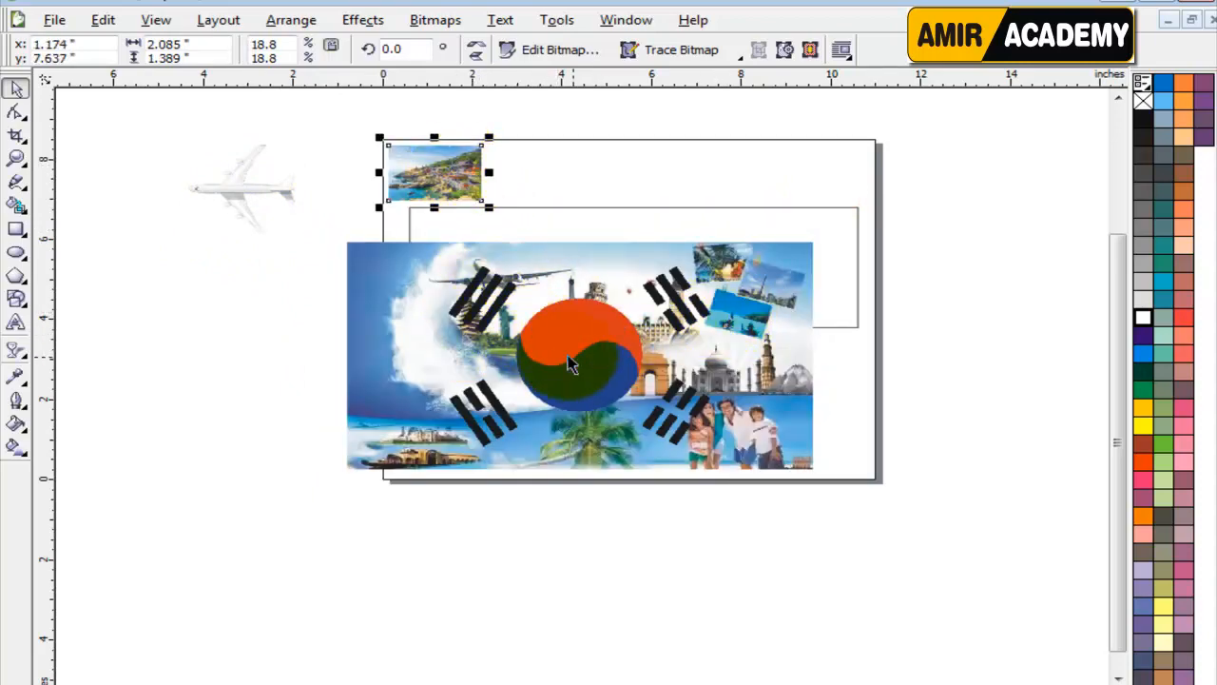
# Shrink the South Korea flag to about 2.5 by 1.7 inches and place it right of the temple photo.
pyautogui.click(514, 408)
pyautogui.moveTo(381, 475); pyautogui.dragTo(523, 389)
pyautogui.moveTo(570, 352); pyautogui.dragTo(546, 168)
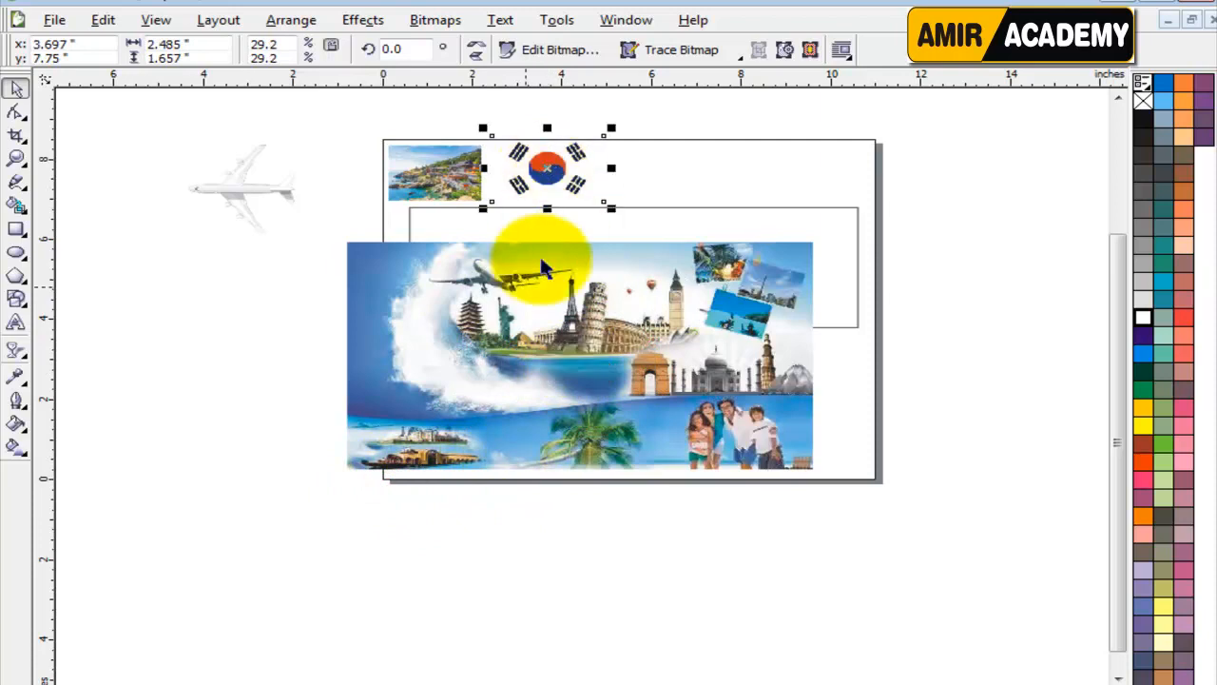
# Shrink the travel collage to about 2.8 inches wide and place it right of the flag above the banner rectangle.
pyautogui.click(430, 359)
pyautogui.moveTo(819, 234); pyautogui.dragTo(649, 314)
pyautogui.moveTo(594, 351); pyautogui.dragTo(676, 167)
# Shrink the airplane image to about 1.6 by 1.6 inches and place it right of the travel collage.
pyautogui.moveTo(257, 186); pyautogui.dragTo(331, 263)
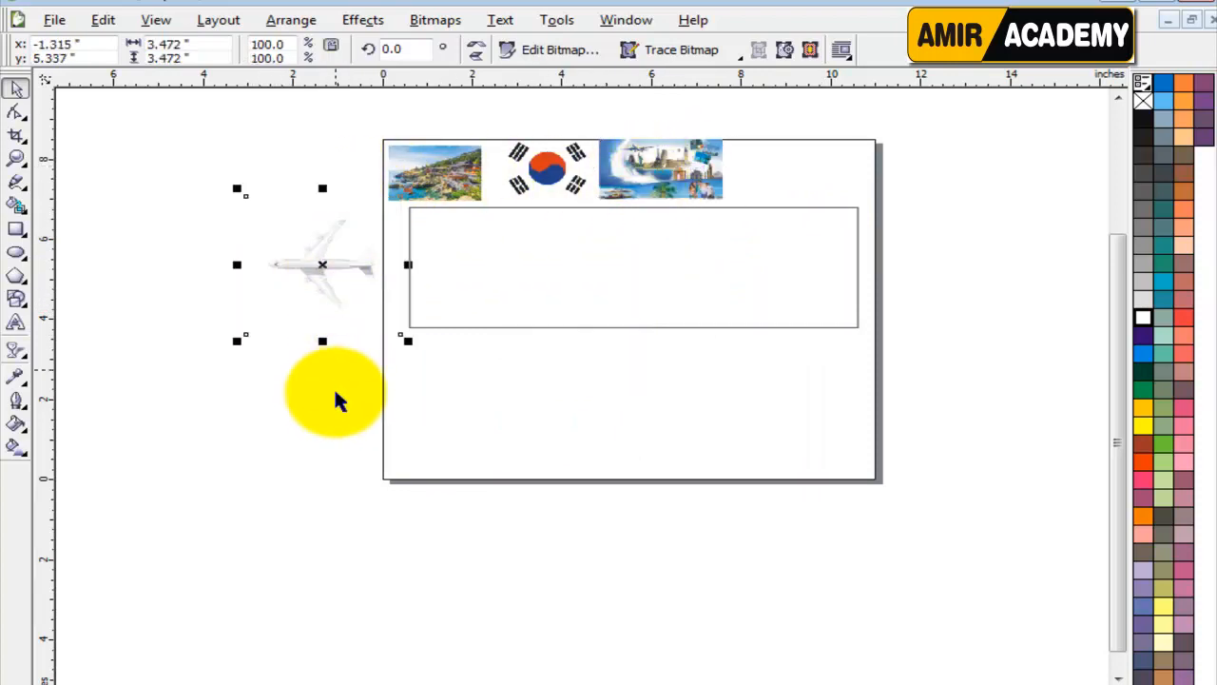
pyautogui.press('F4')
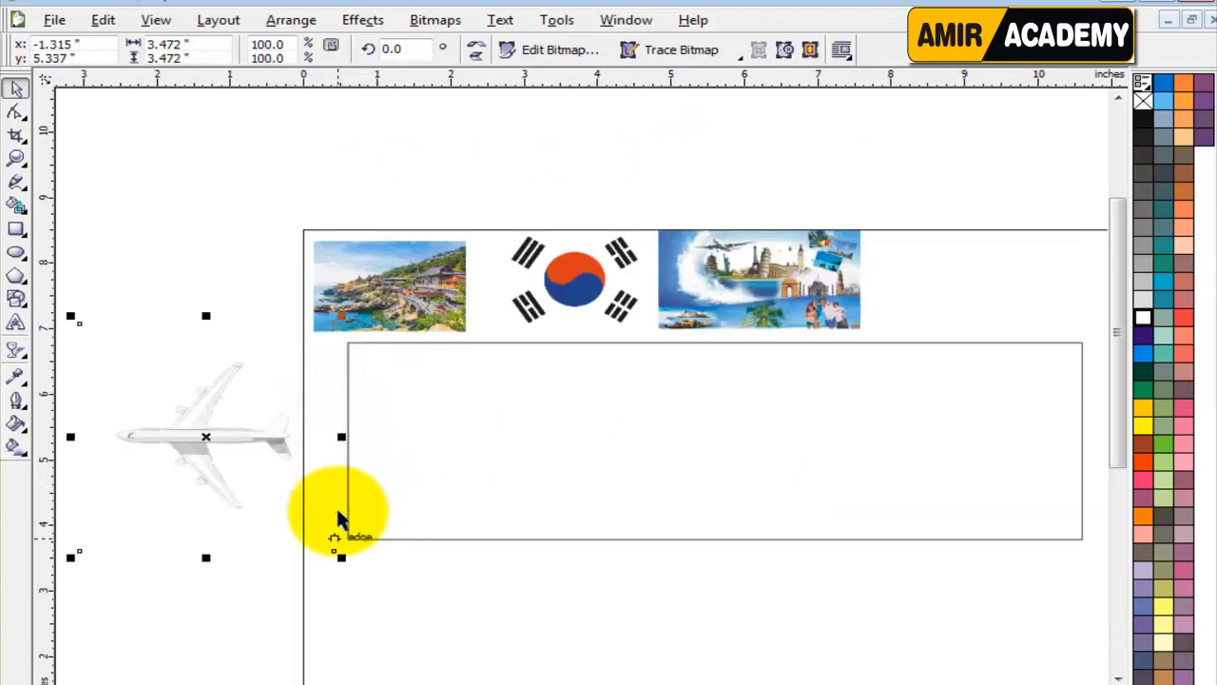
pyautogui.moveTo(341, 558); pyautogui.dragTo(272, 557)
pyautogui.moveTo(220, 443); pyautogui.dragTo(940, 297)
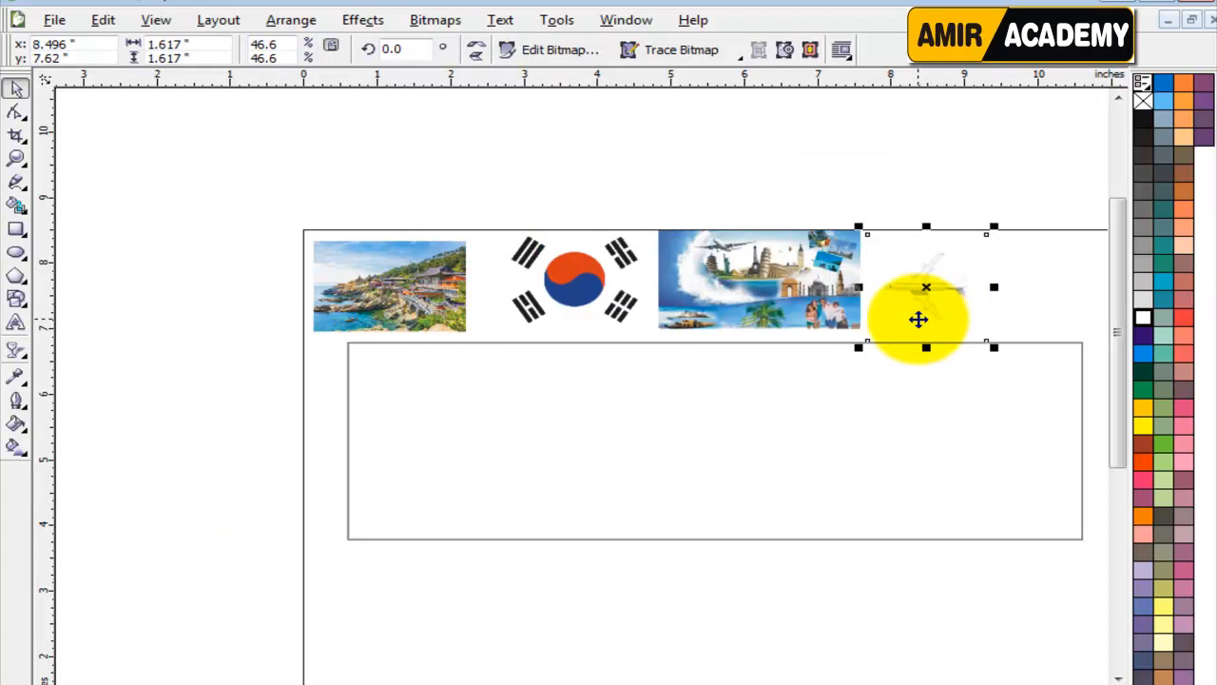
pyautogui.scroll(1, 921, 320)
pyautogui.click(970, 168)
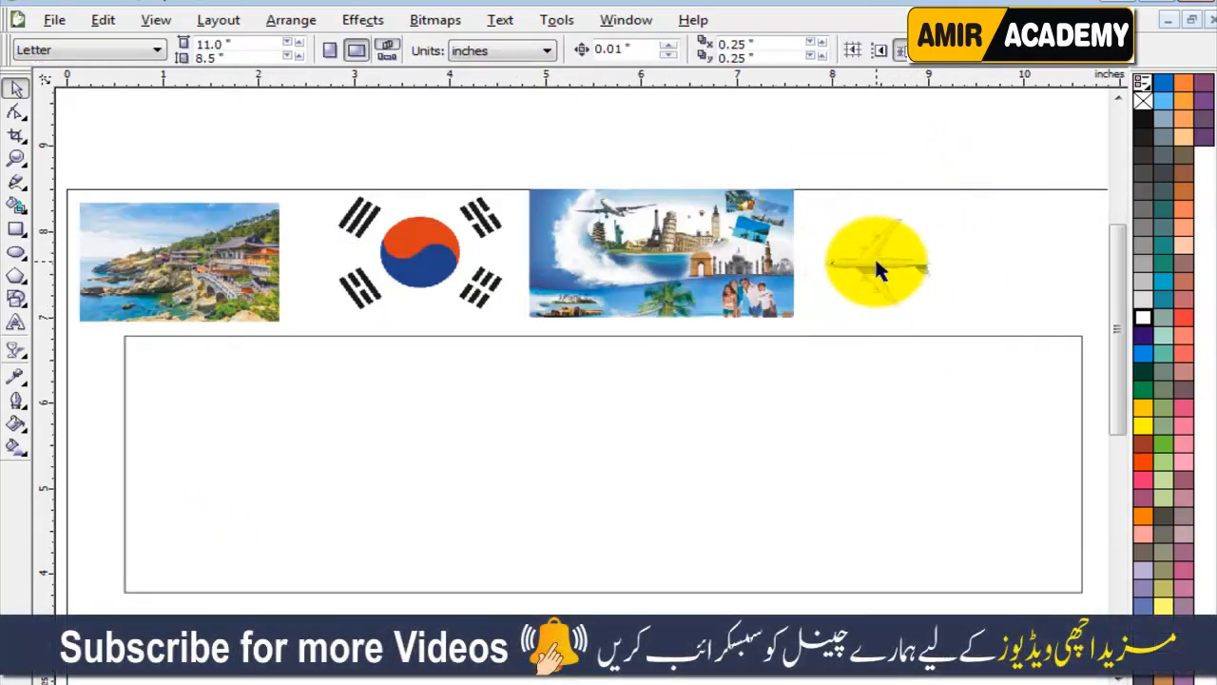
# View the original grey-background airplane picture in Downloads, then return to the banner drawing.
pyautogui.click(875, 263)
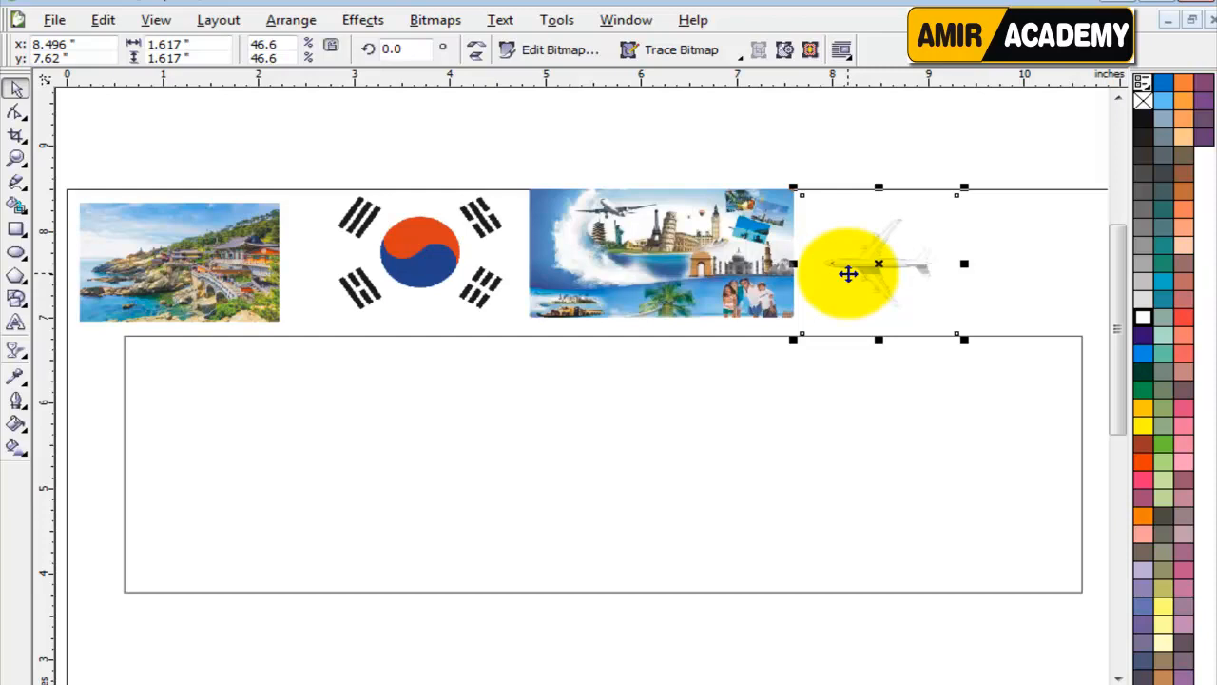
pyautogui.click(328, 683)
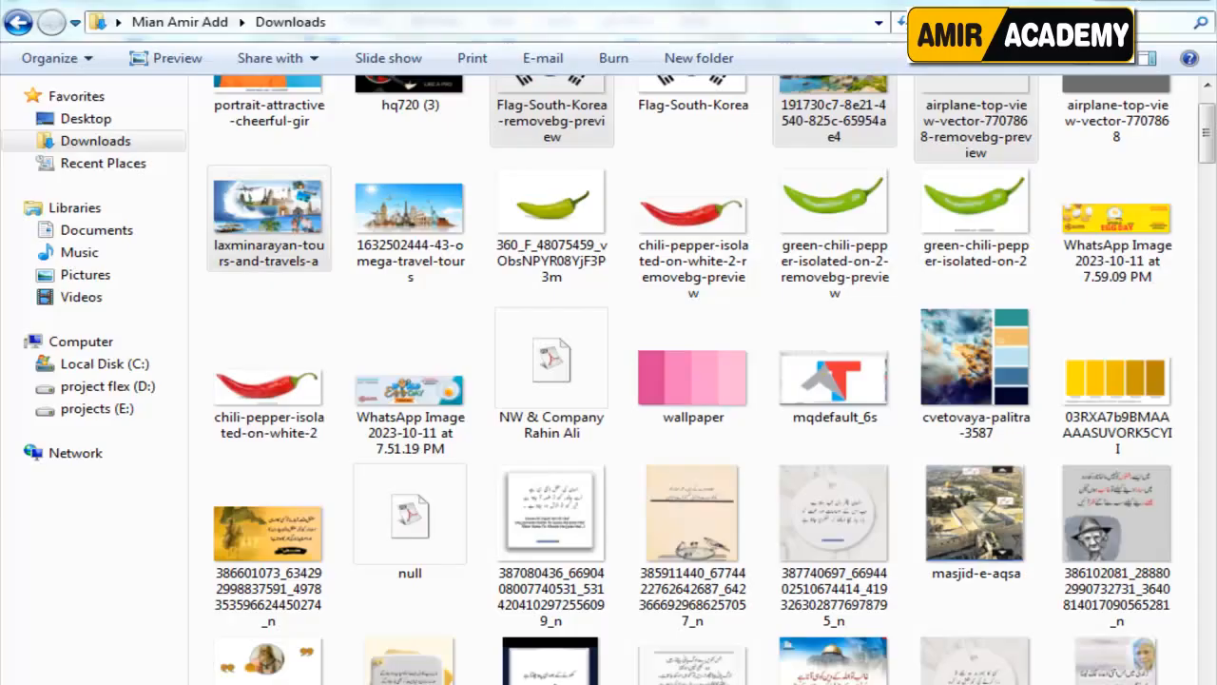
pyautogui.scroll(1, 965, 138)
pyautogui.doubleClick(1117, 134)
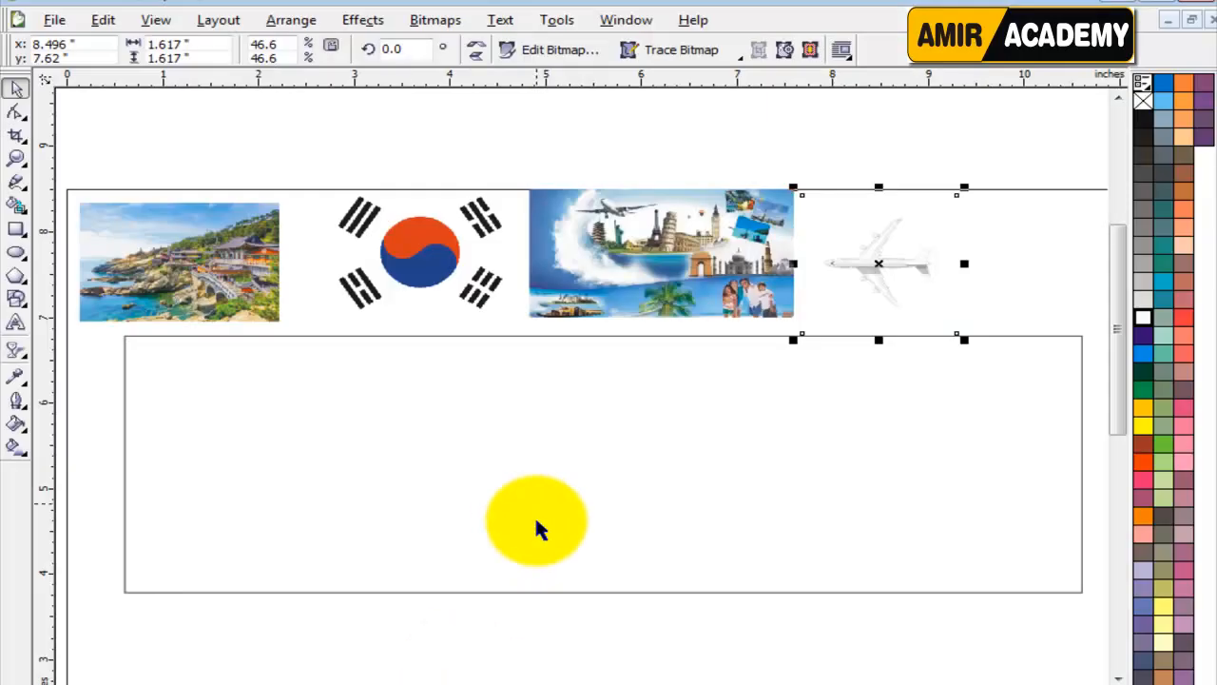
pyautogui.click(537, 628)
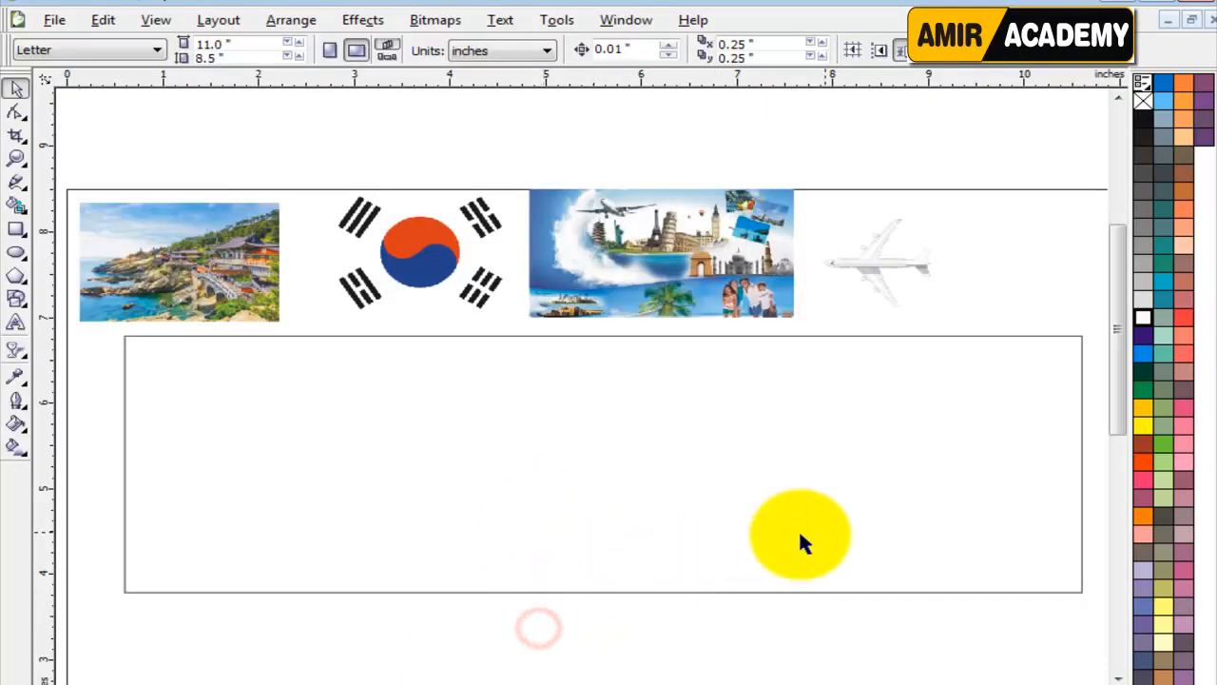
# Add a horizontal guideline through the centre of the 10 by 3 inch banner rectangle.
pyautogui.moveTo(1122, 347); pyautogui.dragTo(1116, 412)
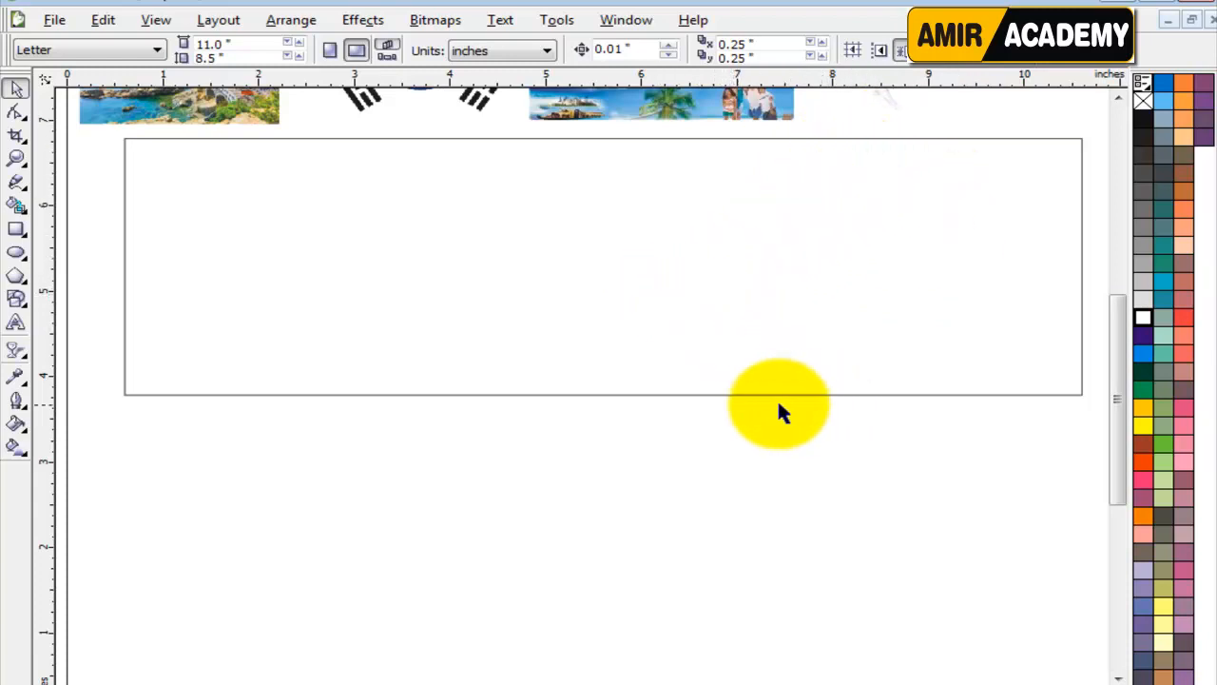
pyautogui.click(206, 258)
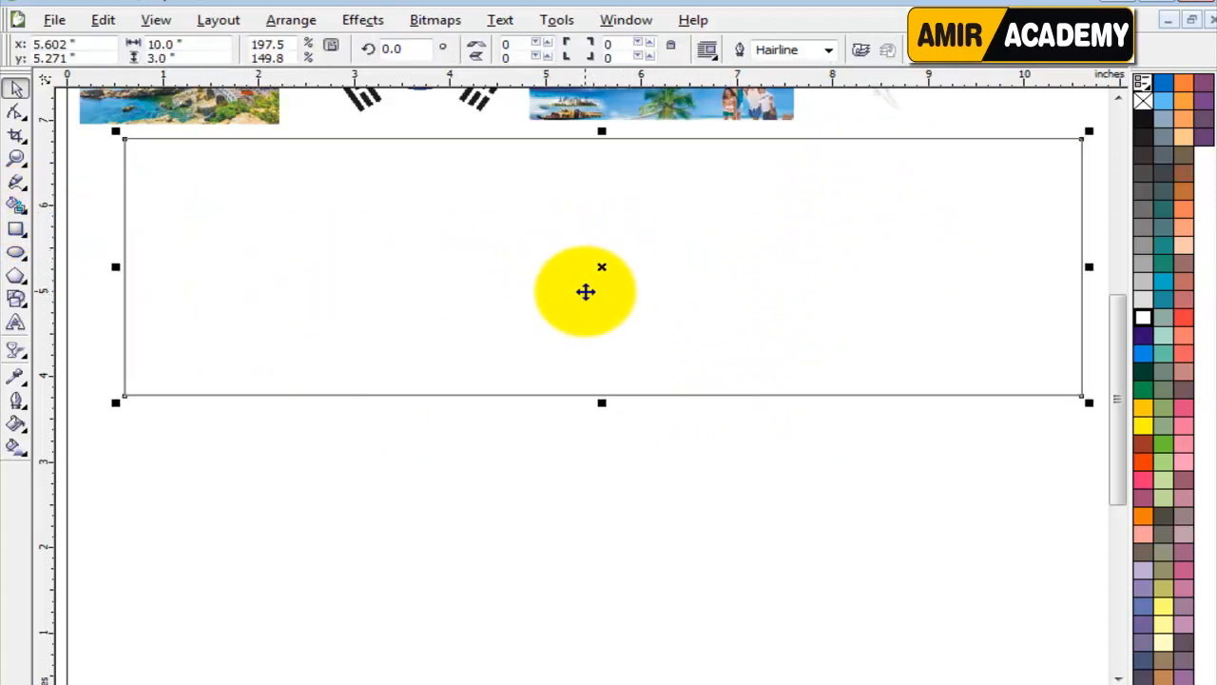
pyautogui.moveTo(603, 83); pyautogui.dragTo(608, 267)
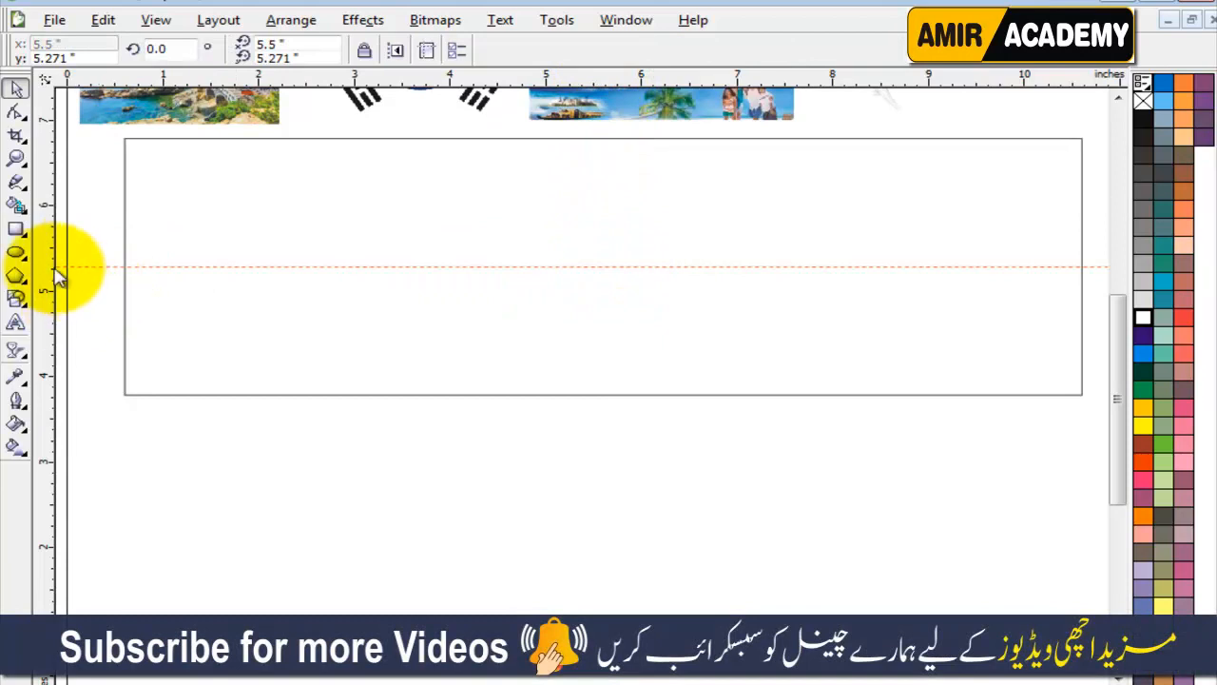
# Draw a straight line from the guideline at about 7.2 inches to the banner's top edge at about 8.9 inches.
pyautogui.click(17, 183)
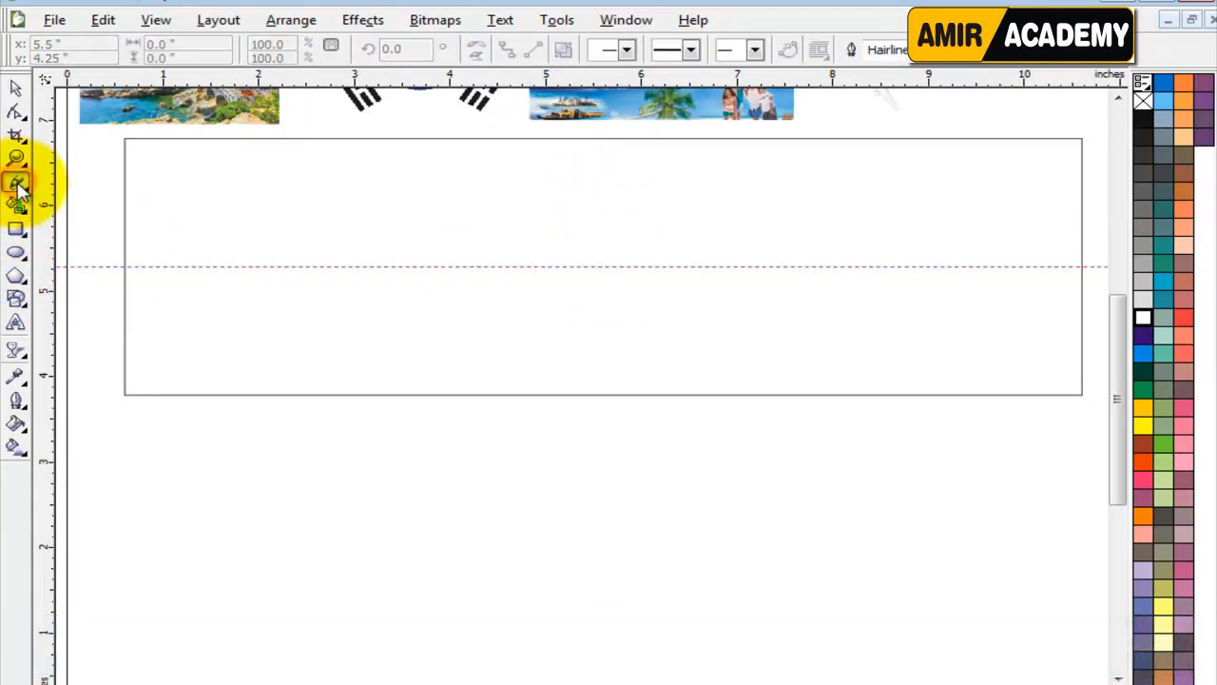
pyautogui.click(752, 267)
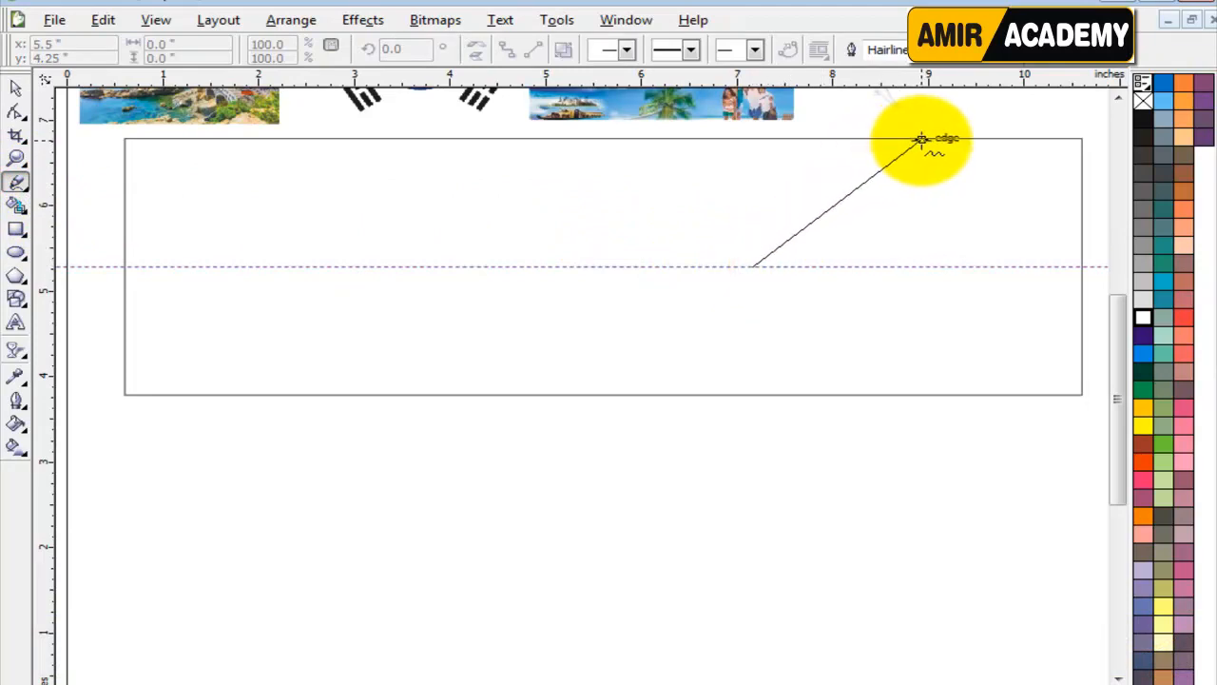
pyautogui.click(920, 139)
# Convert the diagonal line to a curve and bow it outward toward the banner's lower right.
pyautogui.click(16, 112)
pyautogui.press('z')
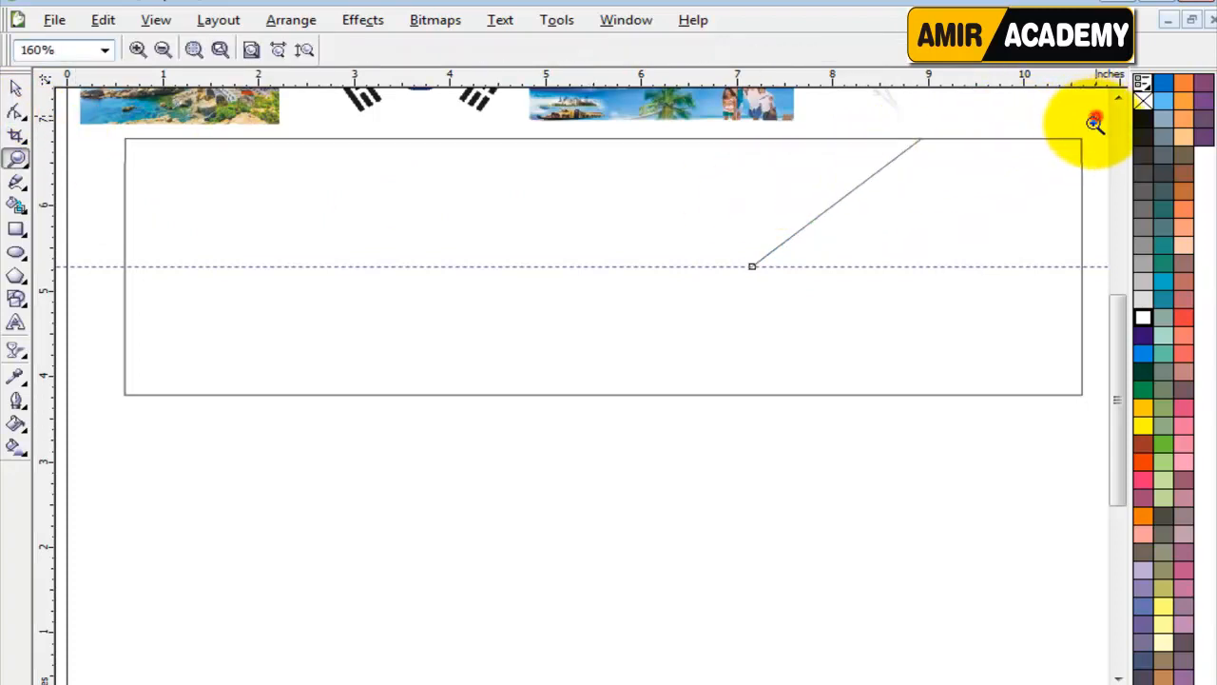
pyautogui.moveTo(1095, 120); pyautogui.dragTo(703, 443)
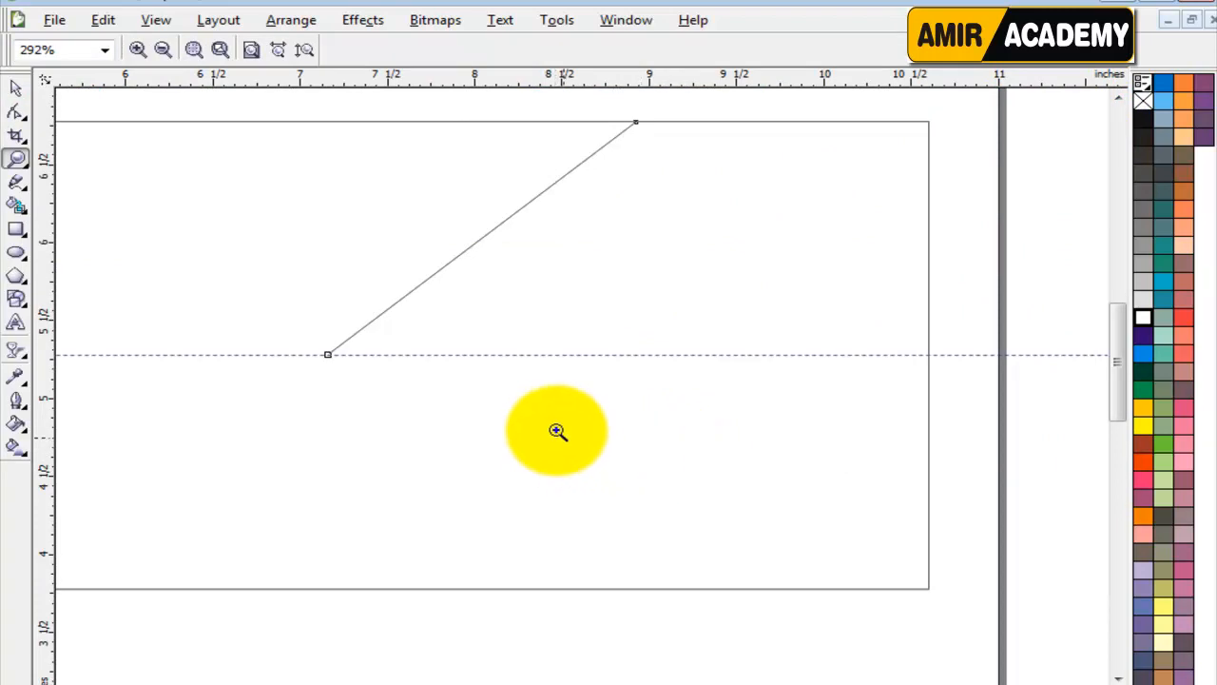
pyautogui.click(16, 111)
pyautogui.moveTo(685, 103); pyautogui.dragTo(273, 399)
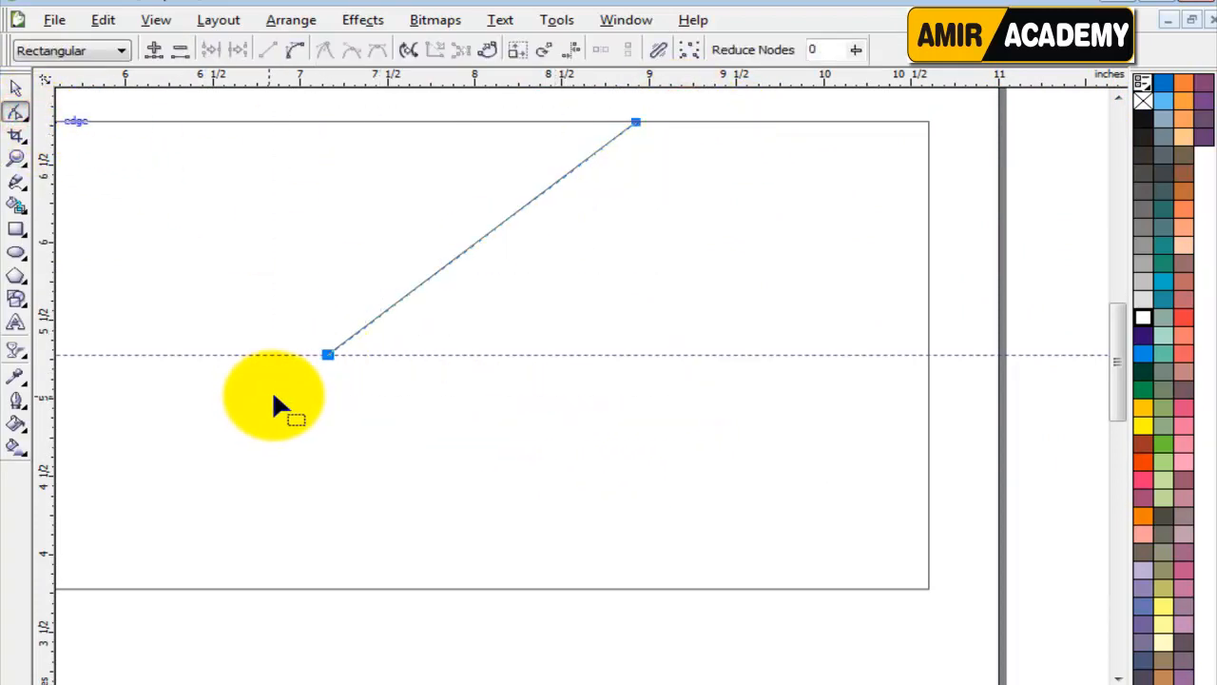
pyautogui.click(293, 51)
pyautogui.moveTo(493, 231); pyautogui.dragTo(587, 236)
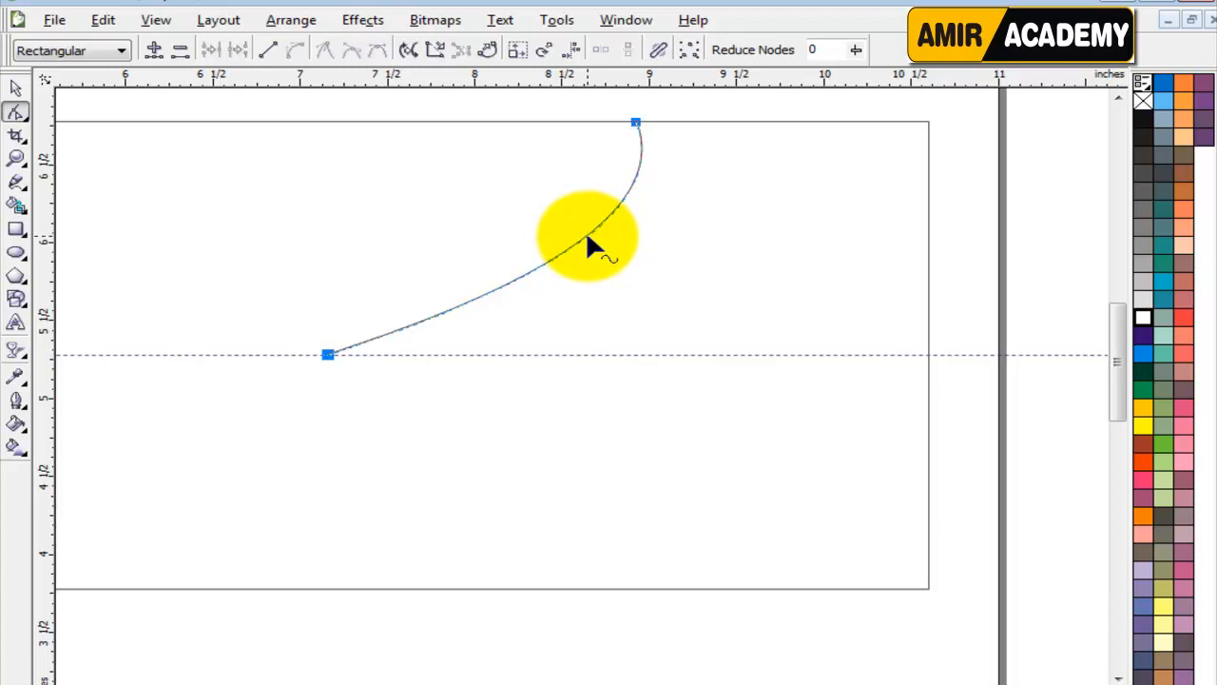
# Close the curve into a shape with two straight segments meeting at a corner to its upper left, about 1.9 inches wide overall.
pyautogui.click(16, 88)
pyautogui.click(15, 182)
pyautogui.click(328, 354)
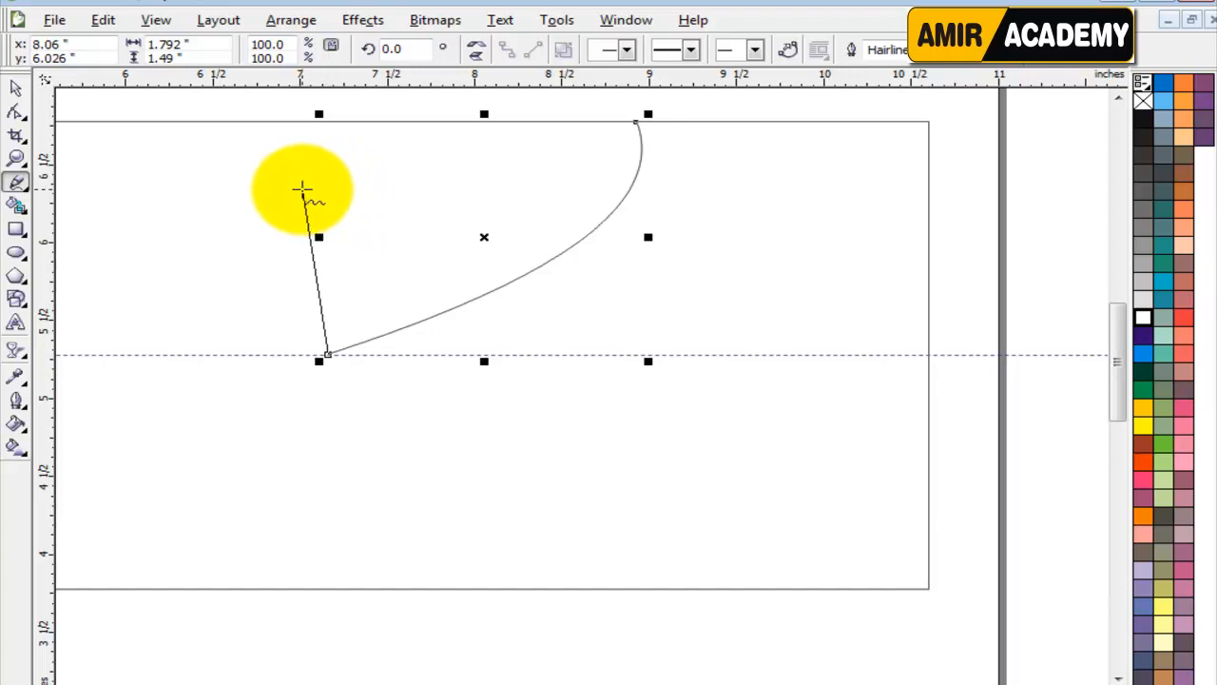
pyautogui.click(301, 188)
pyautogui.click(302, 188)
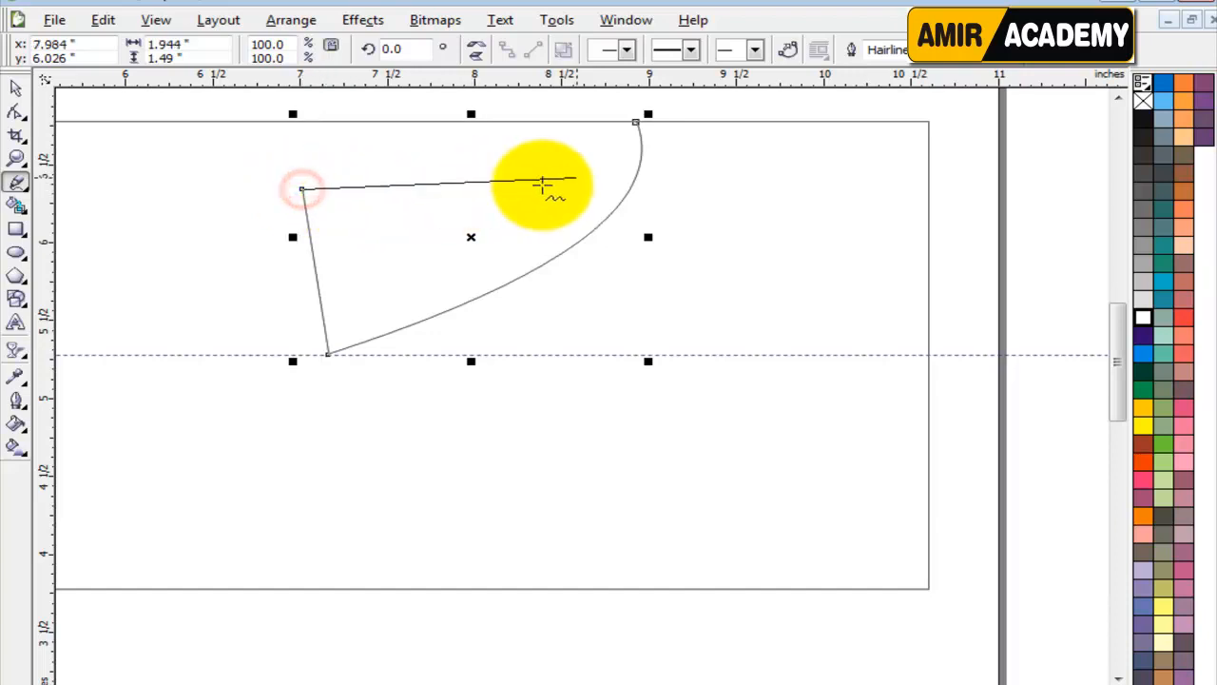
pyautogui.click(635, 123)
pyautogui.click(635, 123)
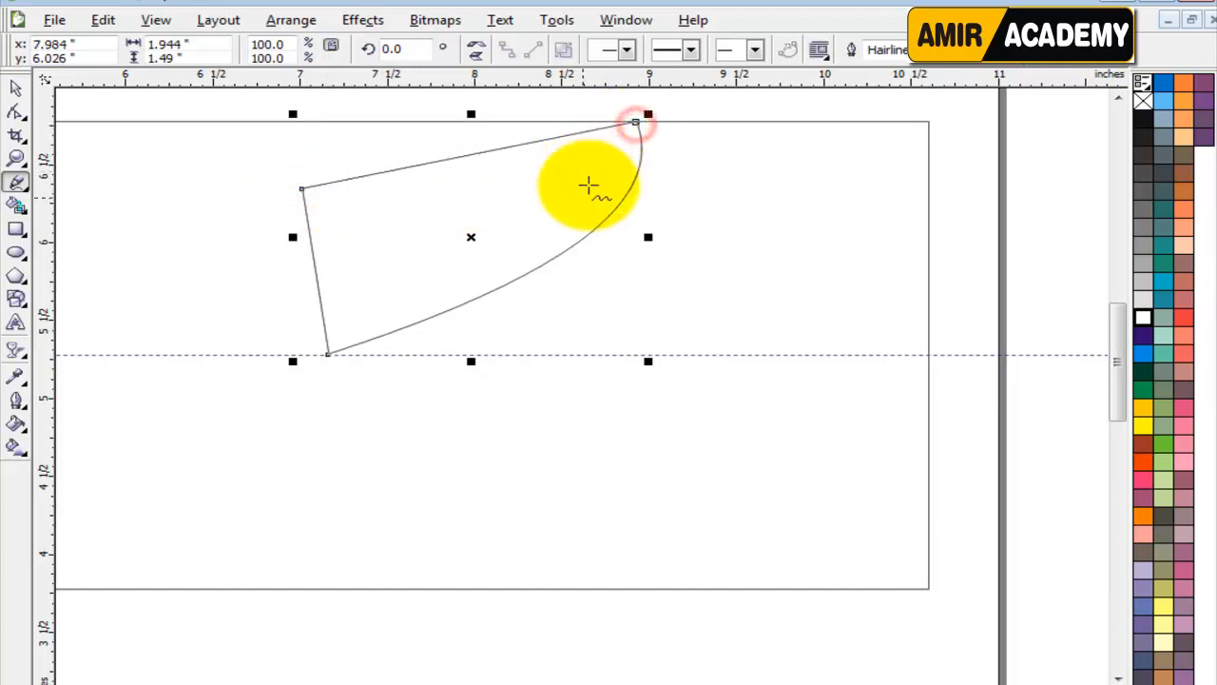
# Convert the shape's straight edges to curves, bowing its left edge inward and its upper edge downward.
pyautogui.click(16, 111)
pyautogui.moveTo(676, 101); pyautogui.dragTo(242, 372)
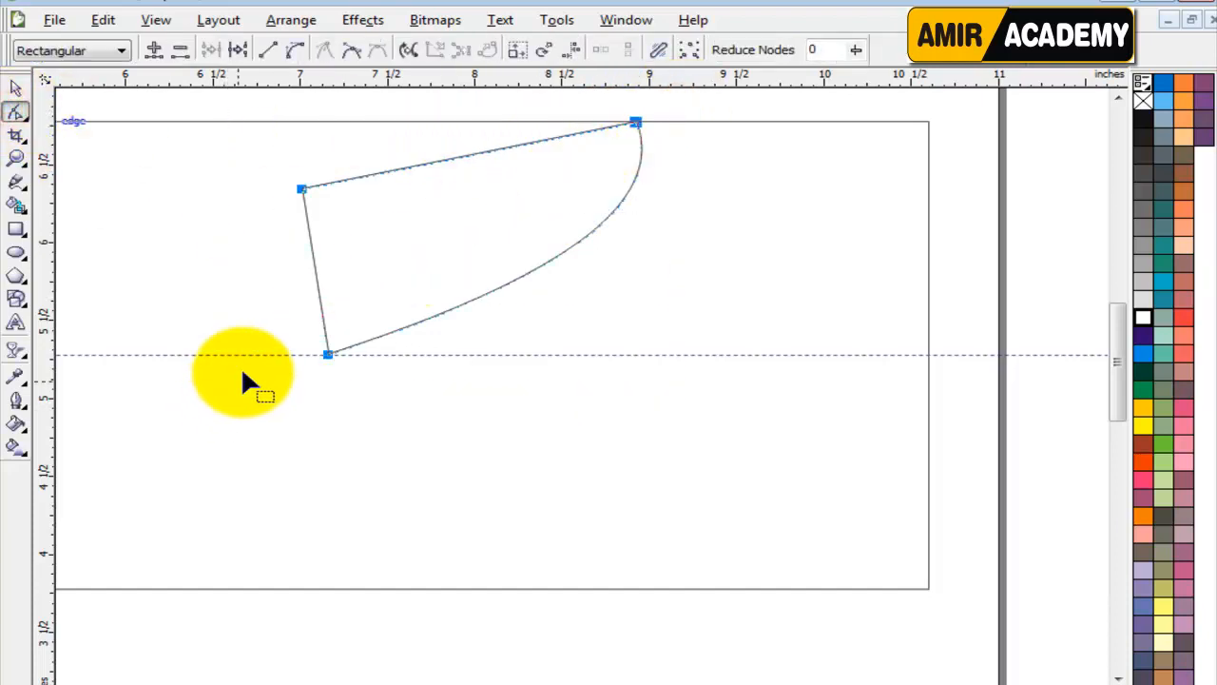
pyautogui.click(292, 50)
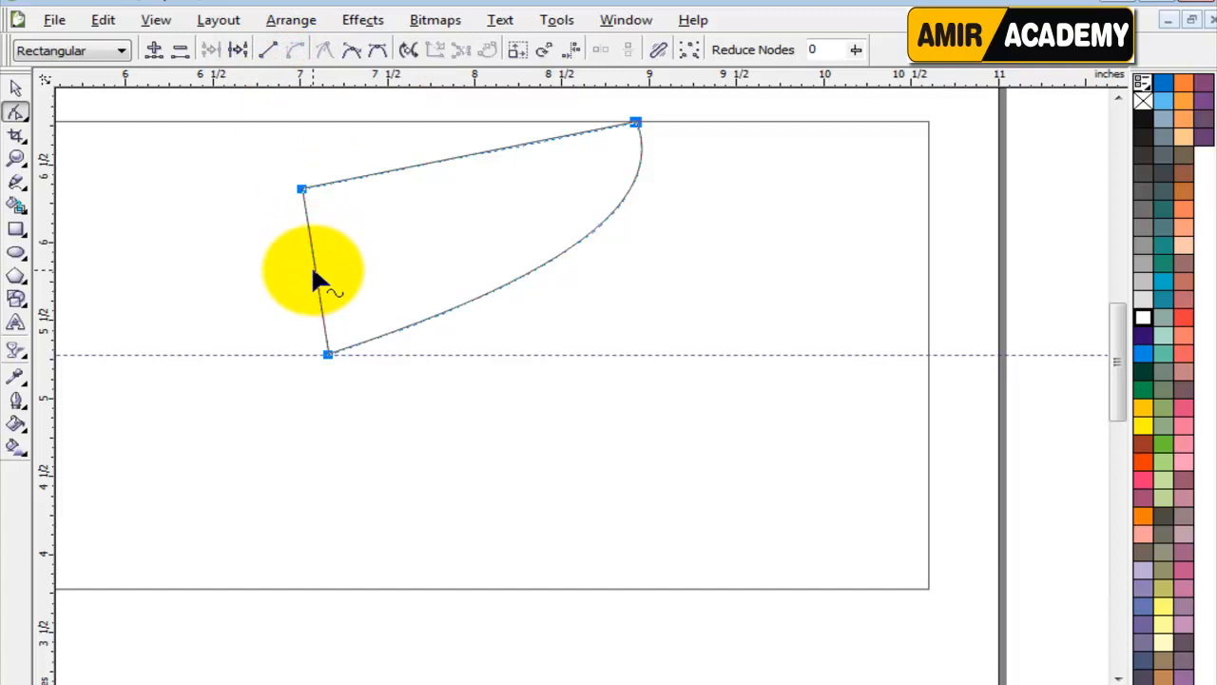
pyautogui.moveTo(316, 271); pyautogui.dragTo(350, 273)
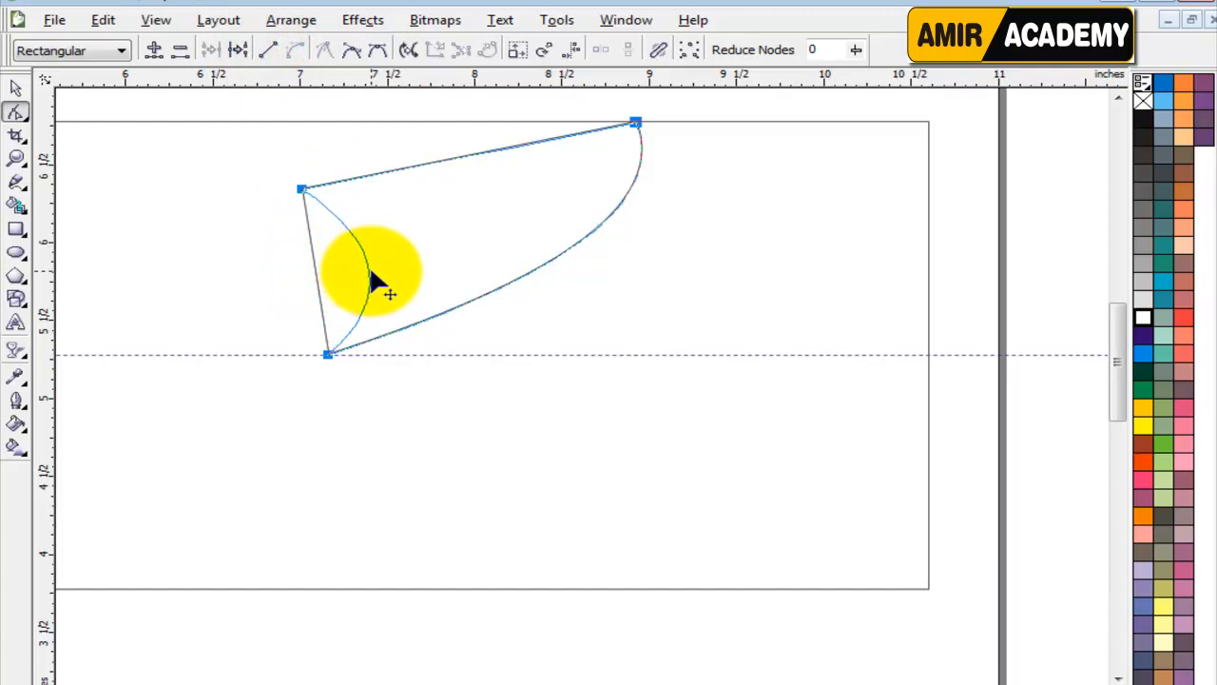
pyautogui.moveTo(371, 277); pyautogui.dragTo(373, 274)
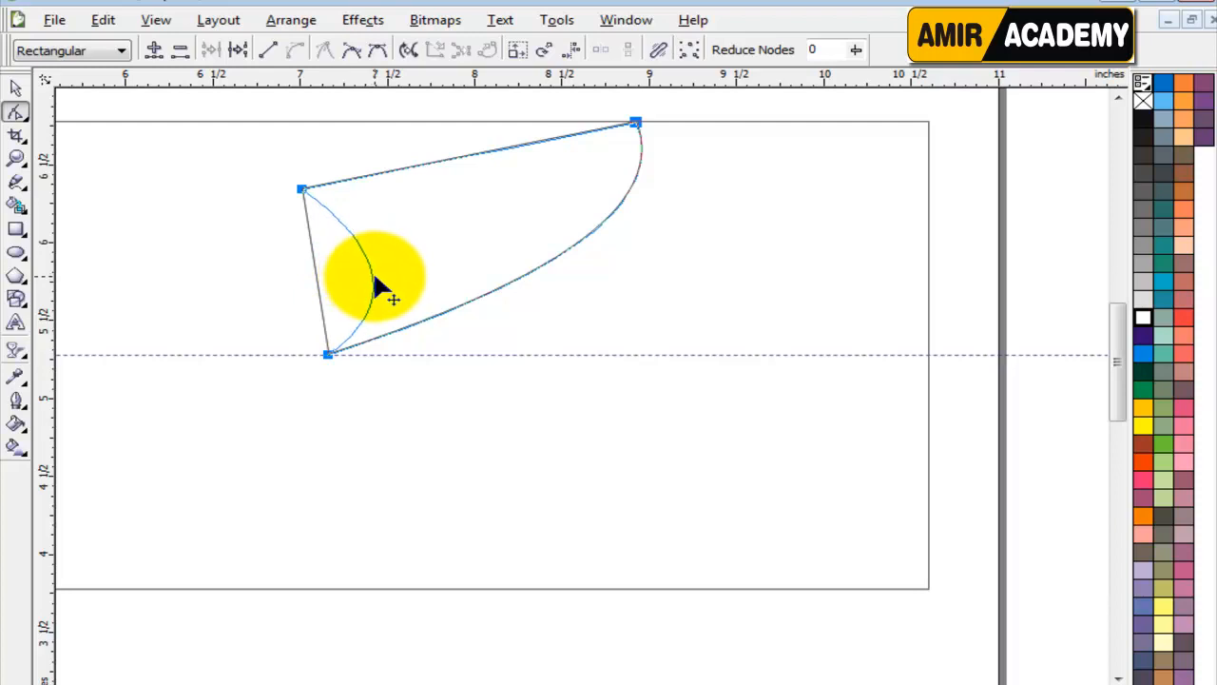
pyautogui.moveTo(447, 158); pyautogui.dragTo(525, 197)
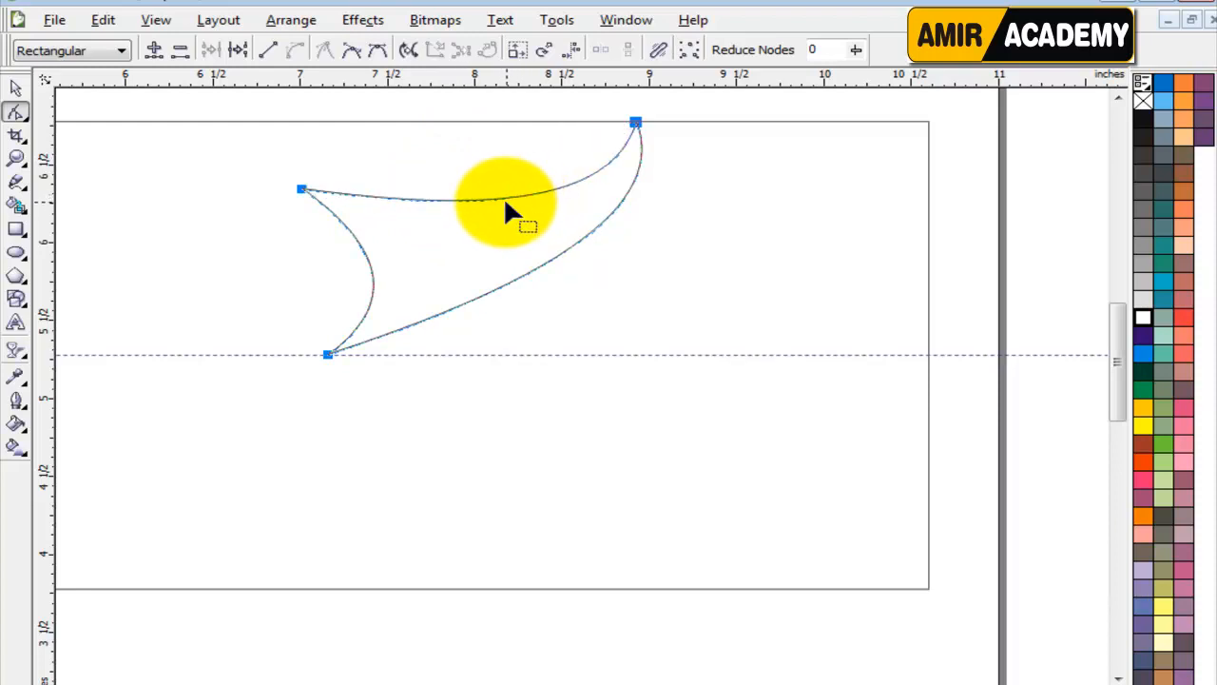
pyautogui.click(16, 88)
pyautogui.click(699, 113)
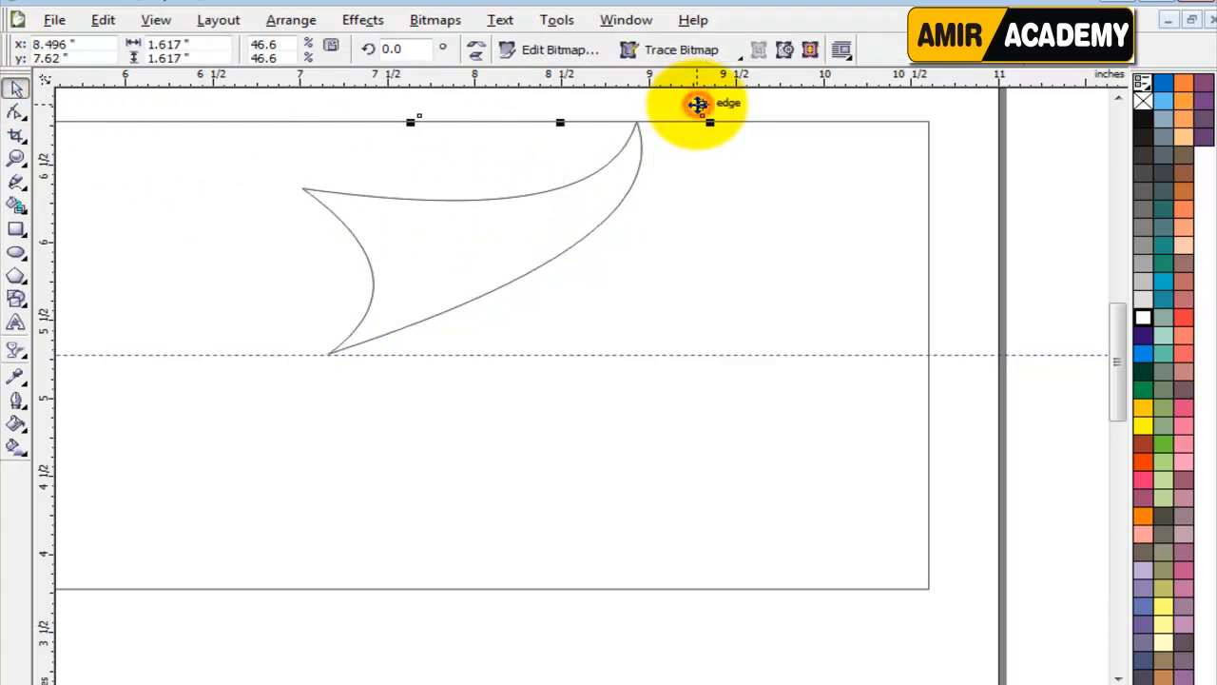
pyautogui.click(945, 142)
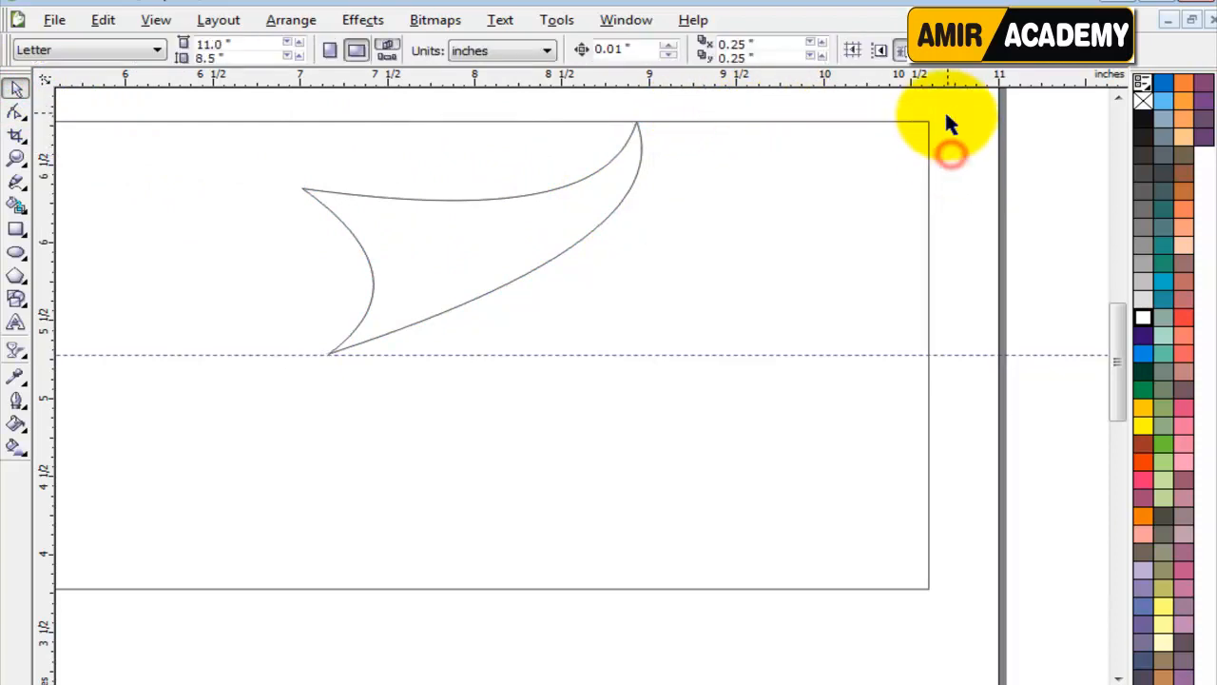
pyautogui.moveTo(949, 106); pyautogui.dragTo(273, 393)
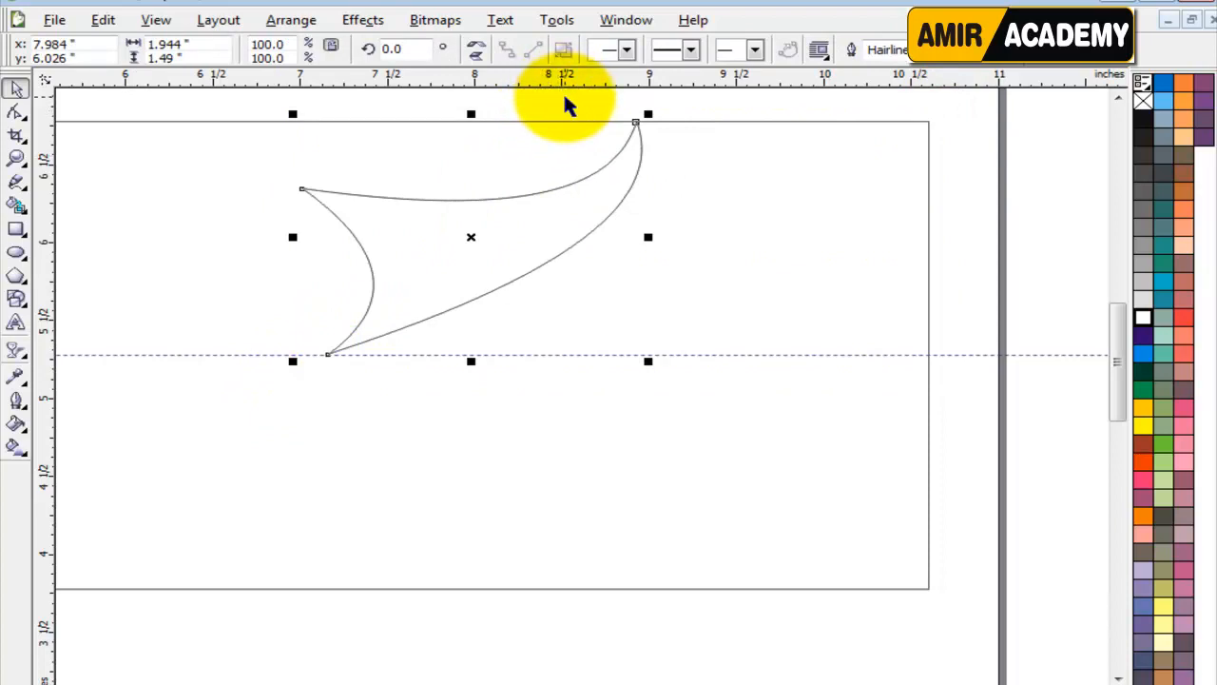
pyautogui.moveTo(551, 209); pyautogui.dragTo(462, 211)
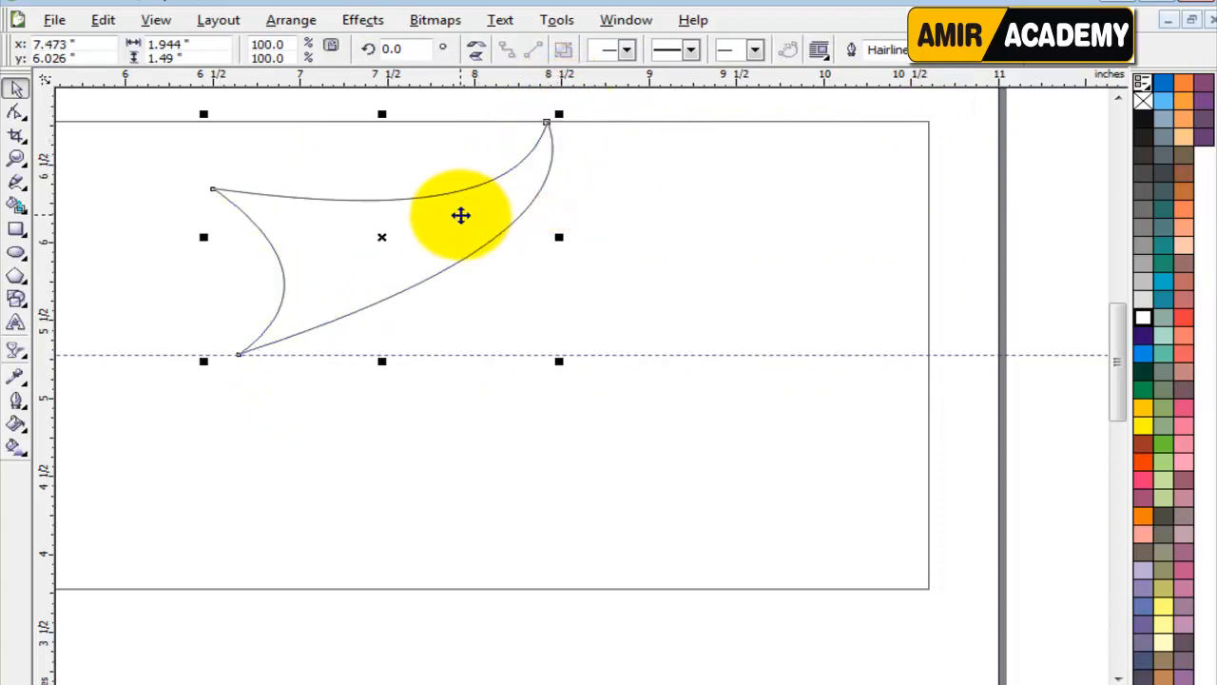
pyautogui.hotkey('ctrl', 'z')
pyautogui.click(961, 237)
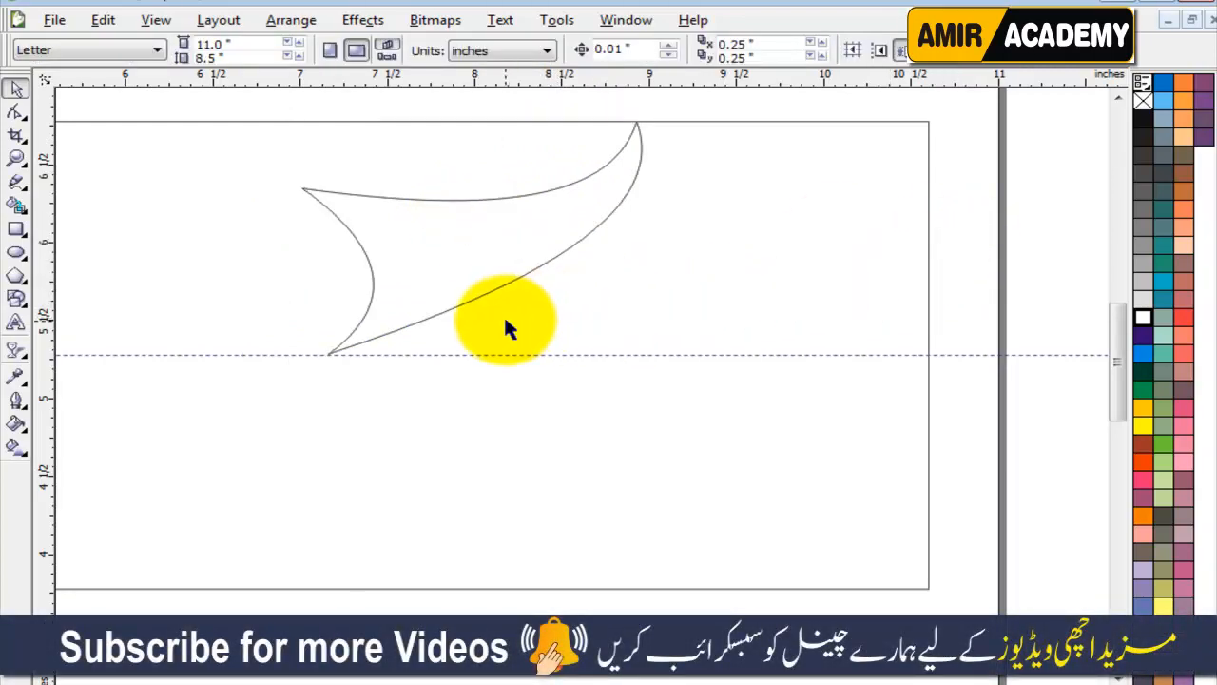
# Fill the curved shape with the Smart Fill tool, then move its original outline aside and delete it.
pyautogui.click(17, 205)
pyautogui.click(418, 224)
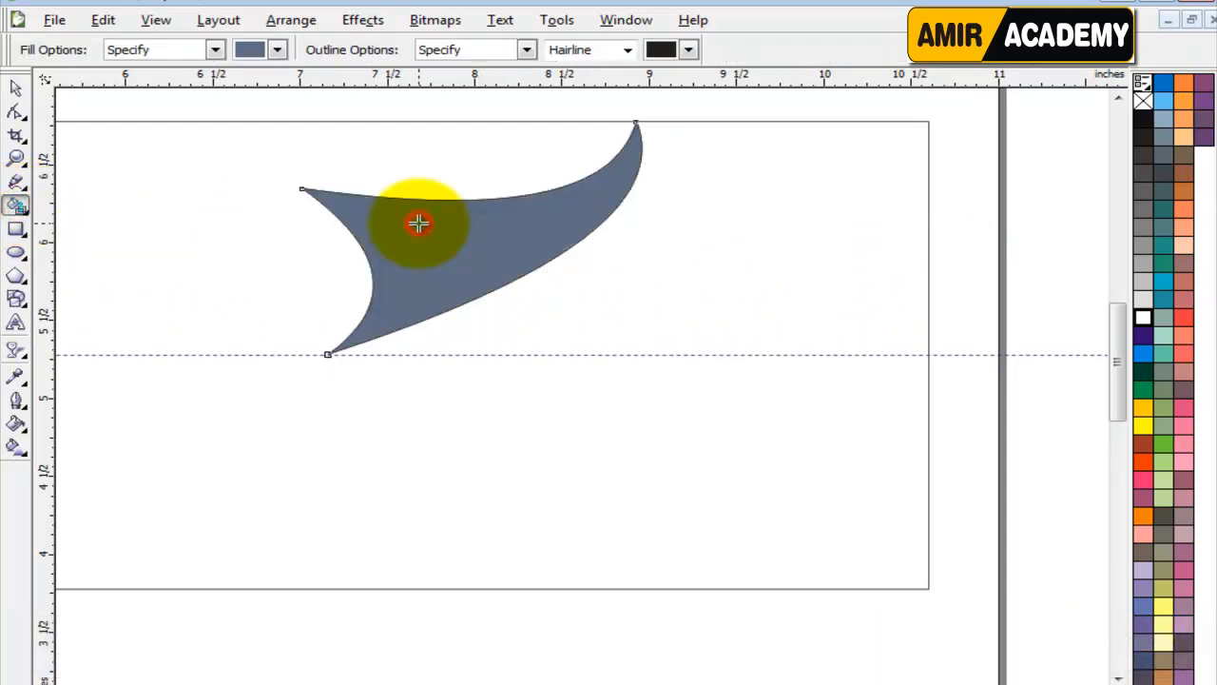
pyautogui.click(15, 88)
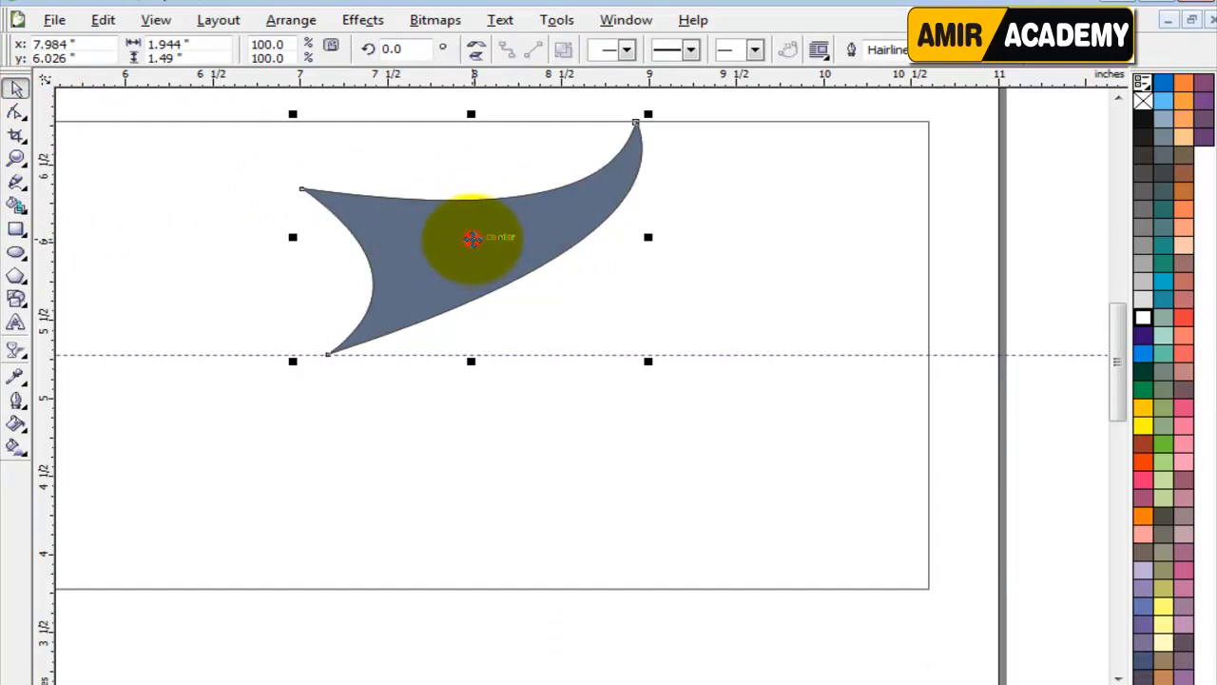
pyautogui.moveTo(472, 238); pyautogui.dragTo(611, 352)
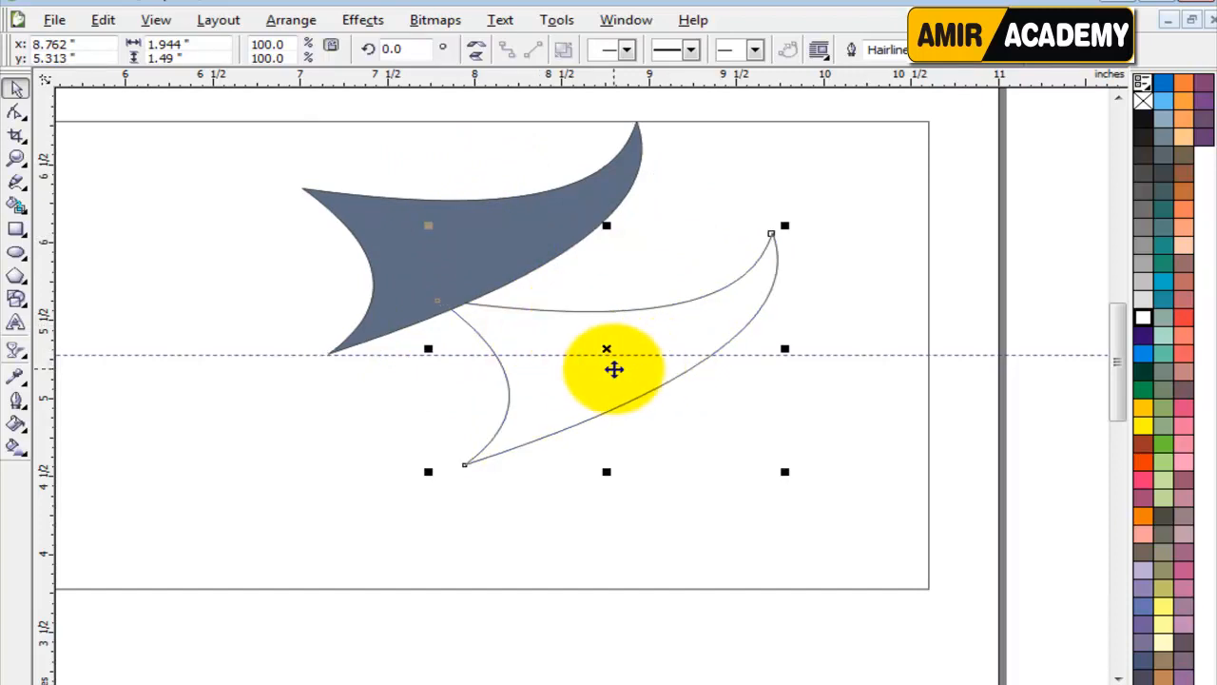
pyautogui.press('Delete')
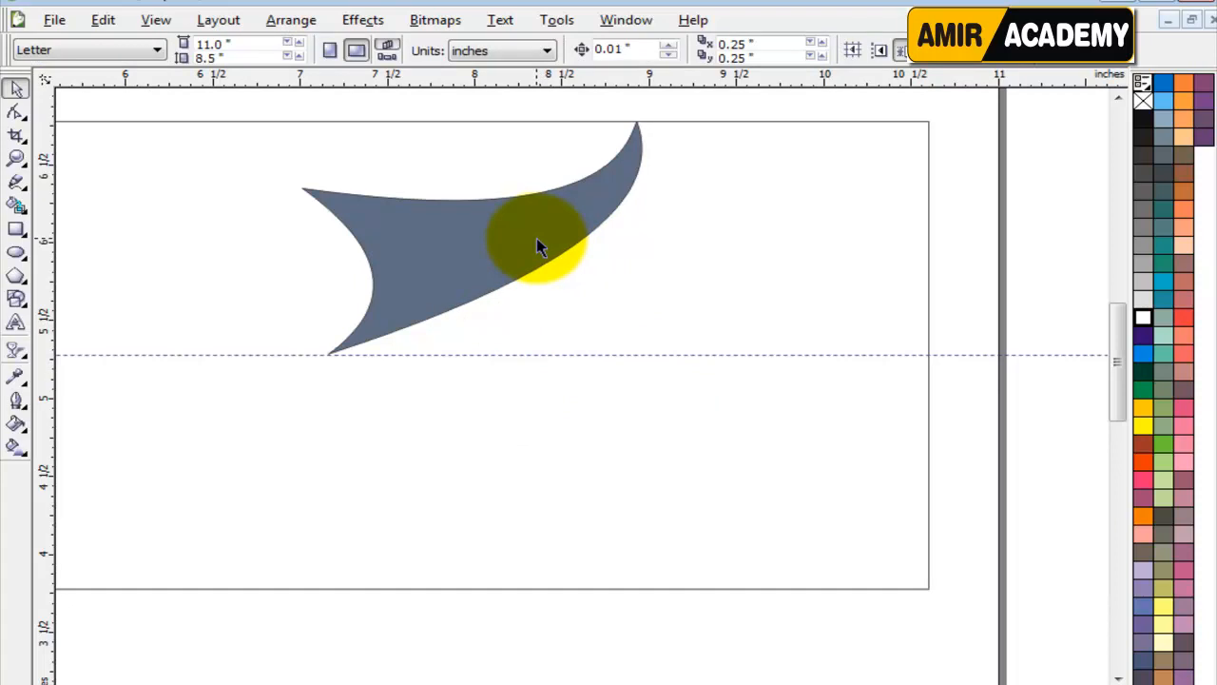
# Remove the fill from the curved shape, keeping its outline in place.
pyautogui.click(537, 243)
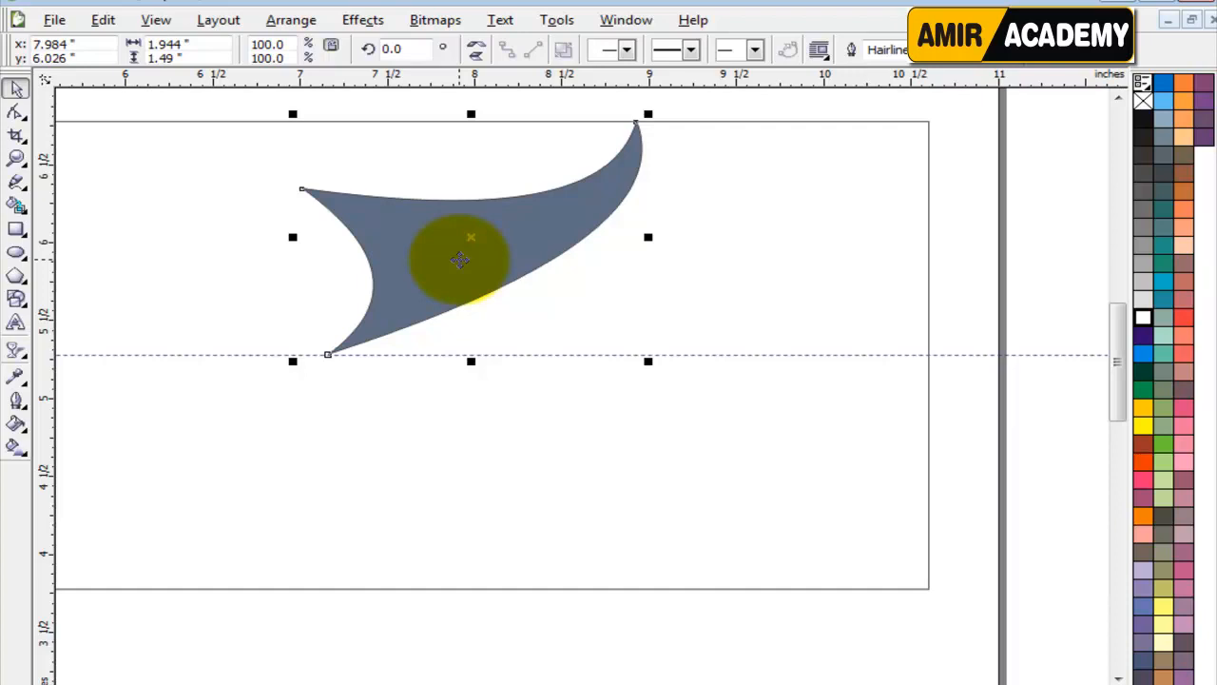
pyautogui.click(1143, 100)
pyautogui.moveTo(614, 188); pyautogui.dragTo(610, 244)
pyautogui.hotkey('ctrl', 'z')
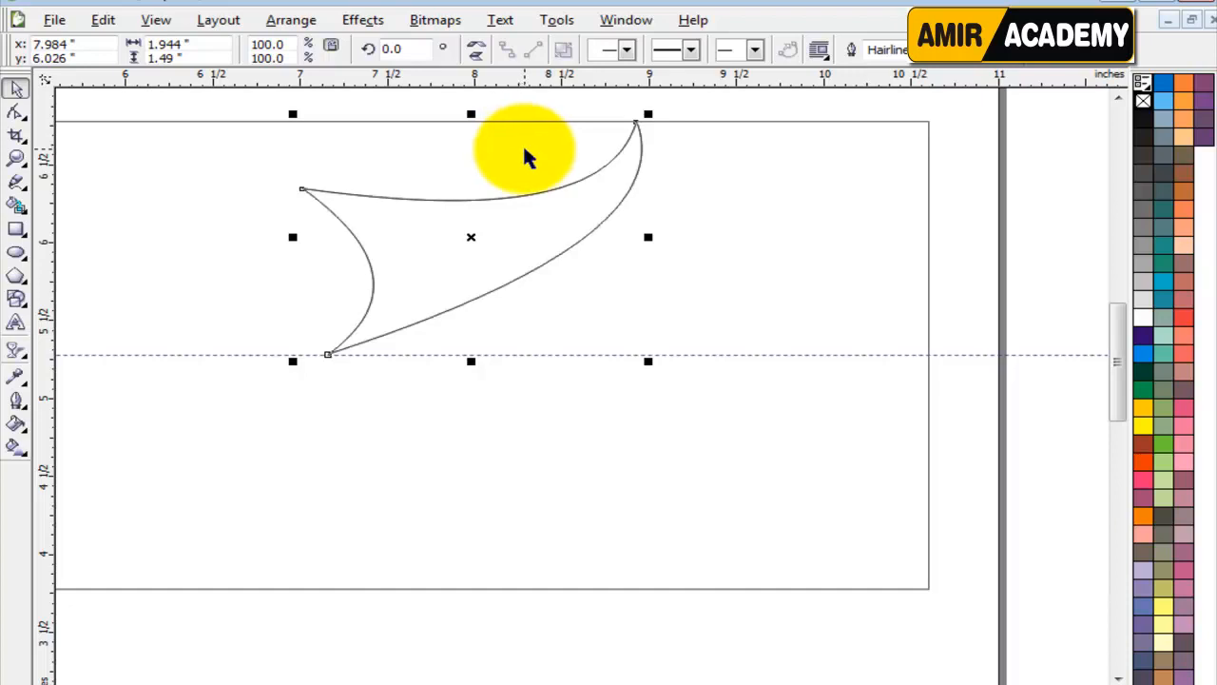
# Mirror a copy of the curved shape vertically below the guideline and group the two shapes.
pyautogui.moveTo(471, 114); pyautogui.dragTo(456, 427)
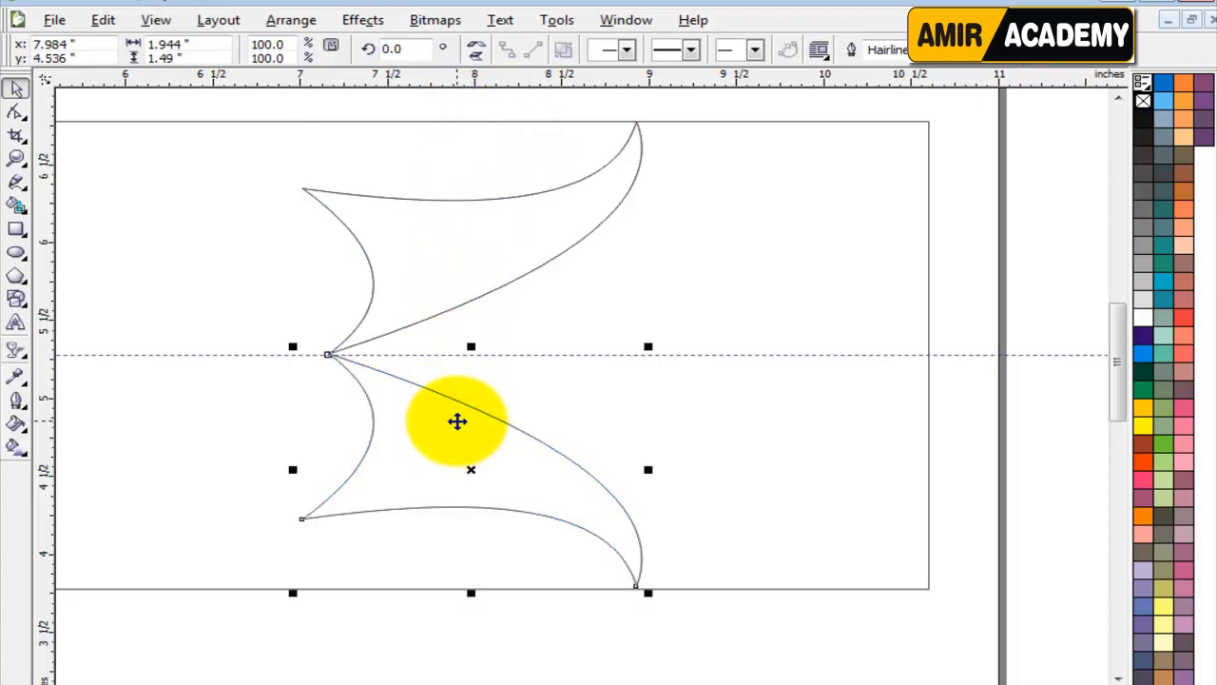
pyautogui.keyDown('shift'); pyautogui.click(454, 267); pyautogui.keyUp('shift')
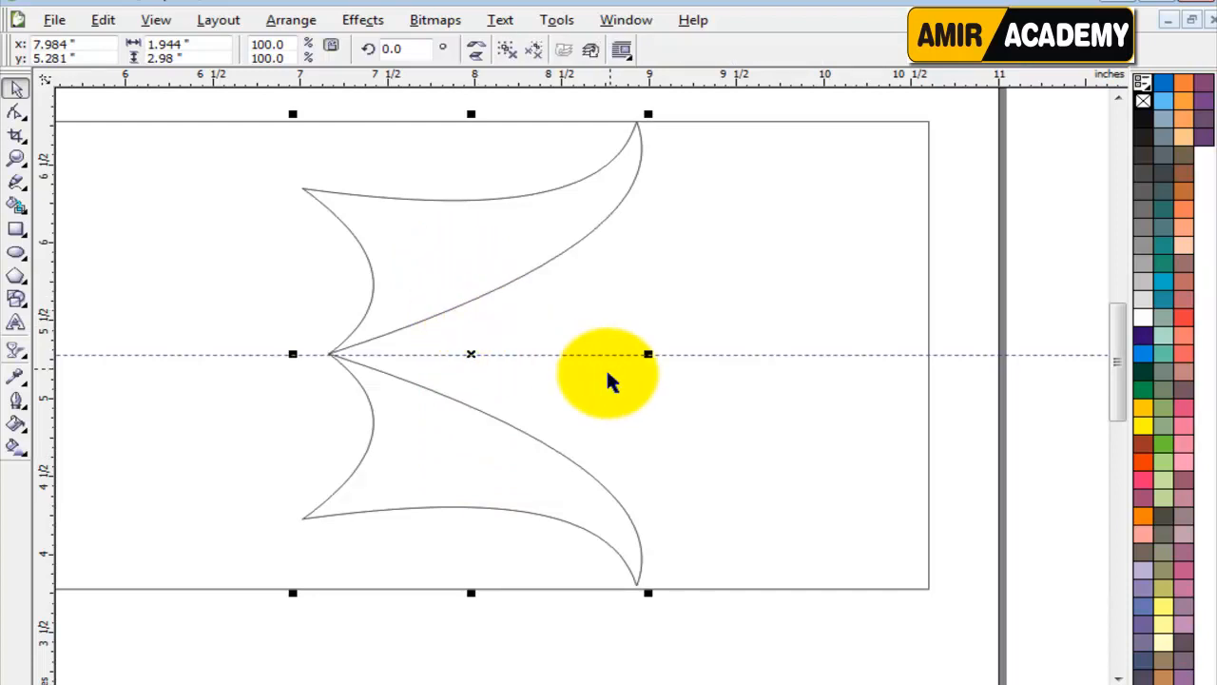
# Delete the horizontal guideline through the centre of the banner.
pyautogui.click(687, 356)
pyautogui.press('Delete')
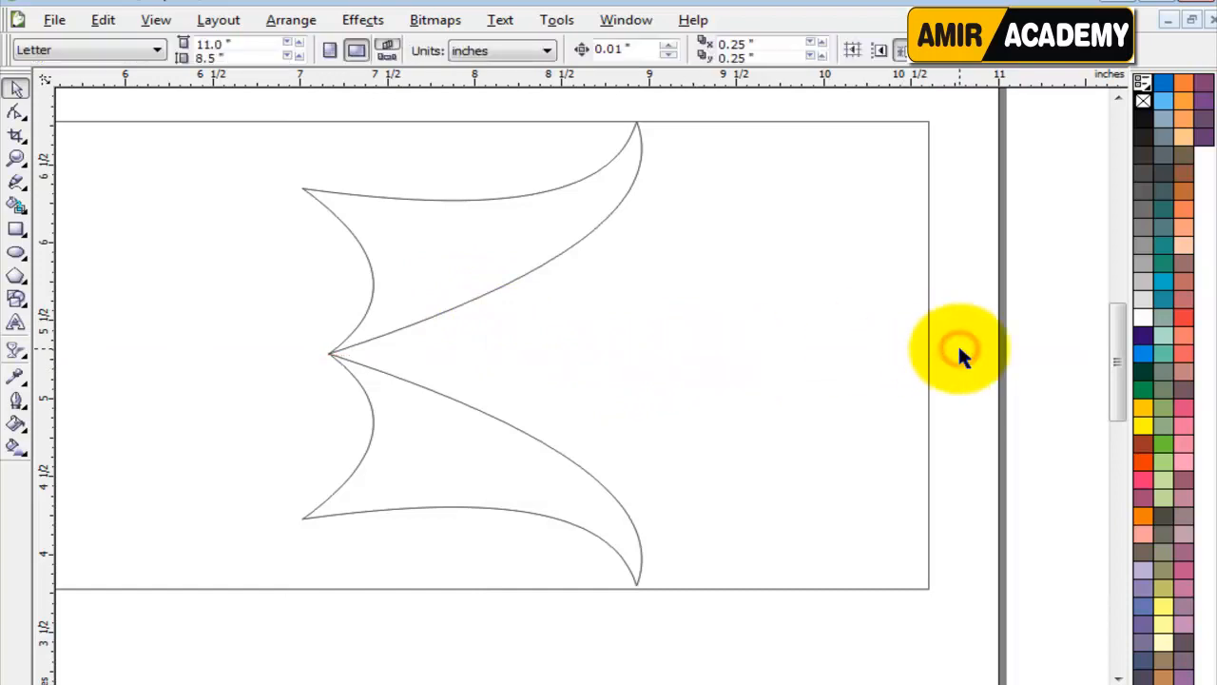
pyautogui.click(402, 427)
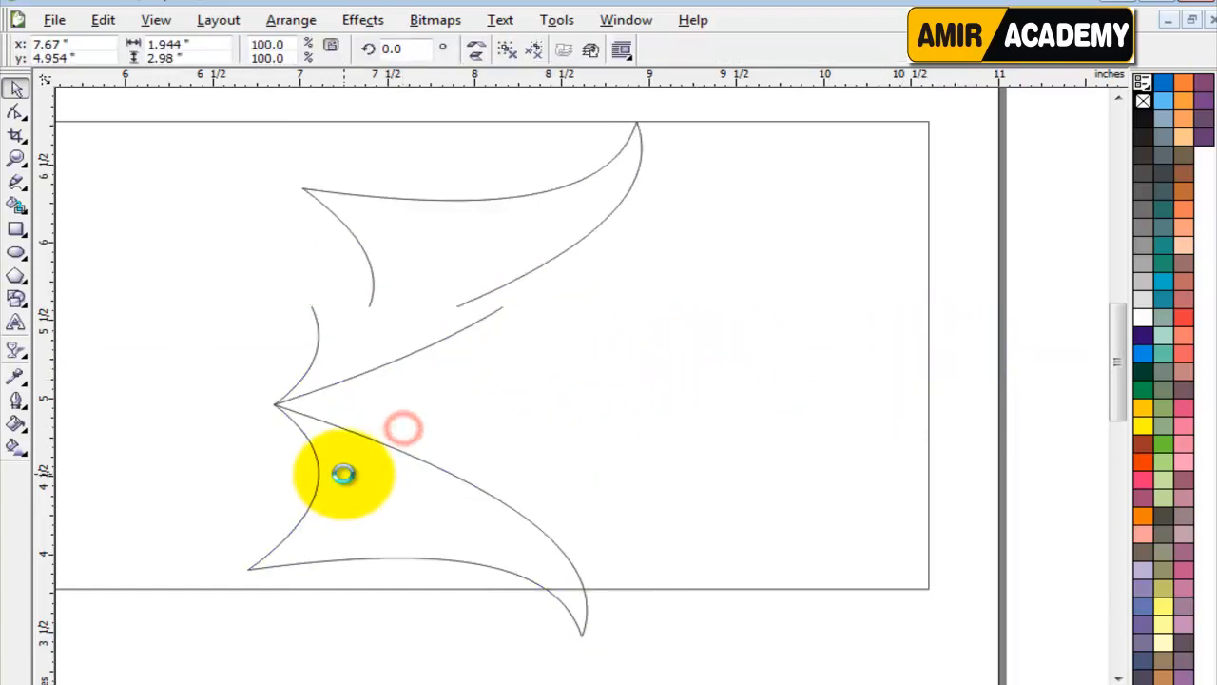
pyautogui.click(953, 362)
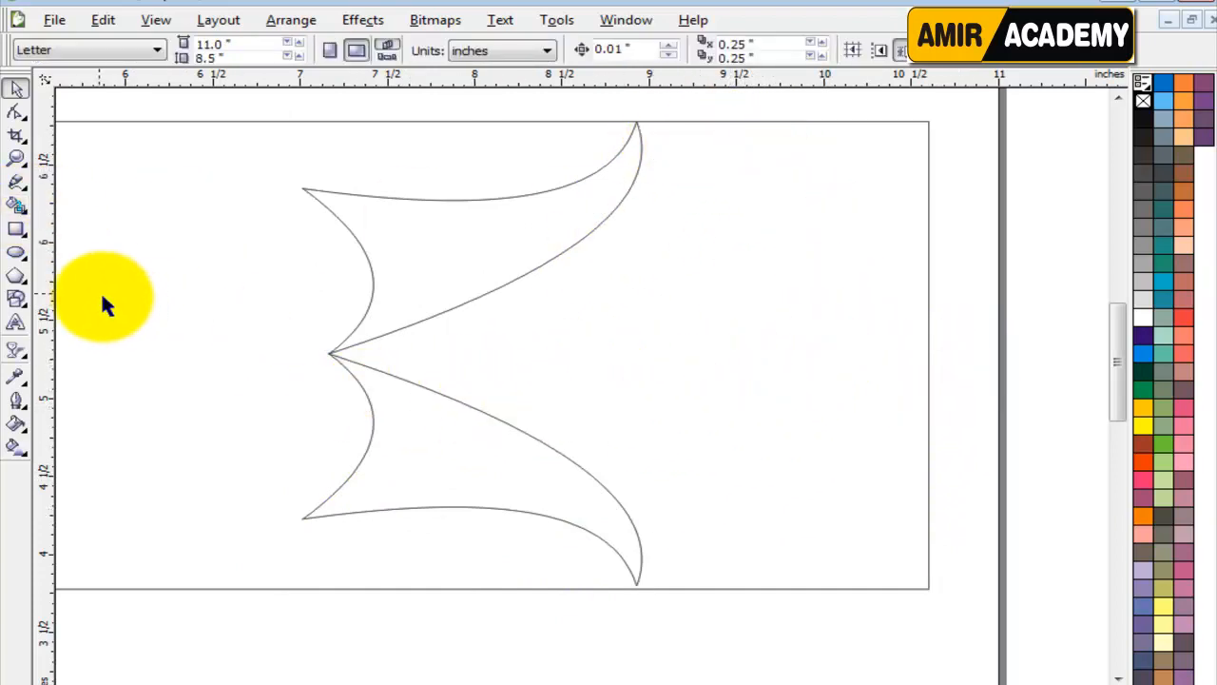
# Try to fill the banner area between the two mirrored shapes with the Smart Fill tool.
pyautogui.click(17, 205)
pyautogui.click(556, 355)
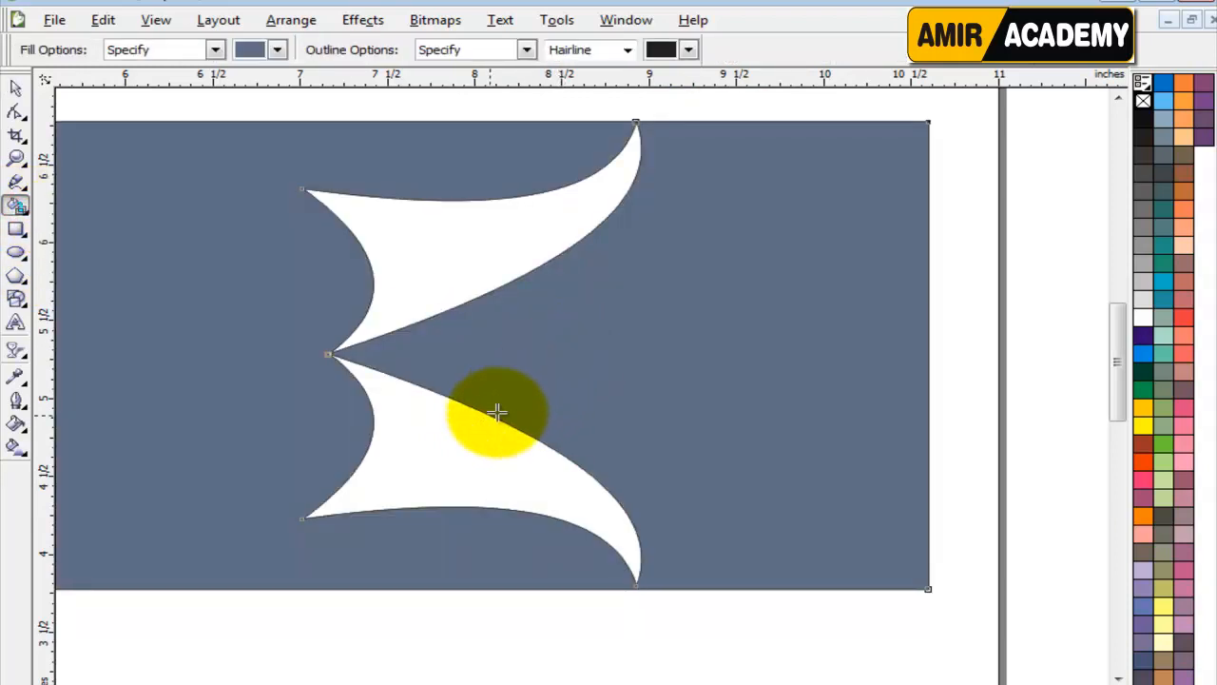
pyautogui.click(14, 88)
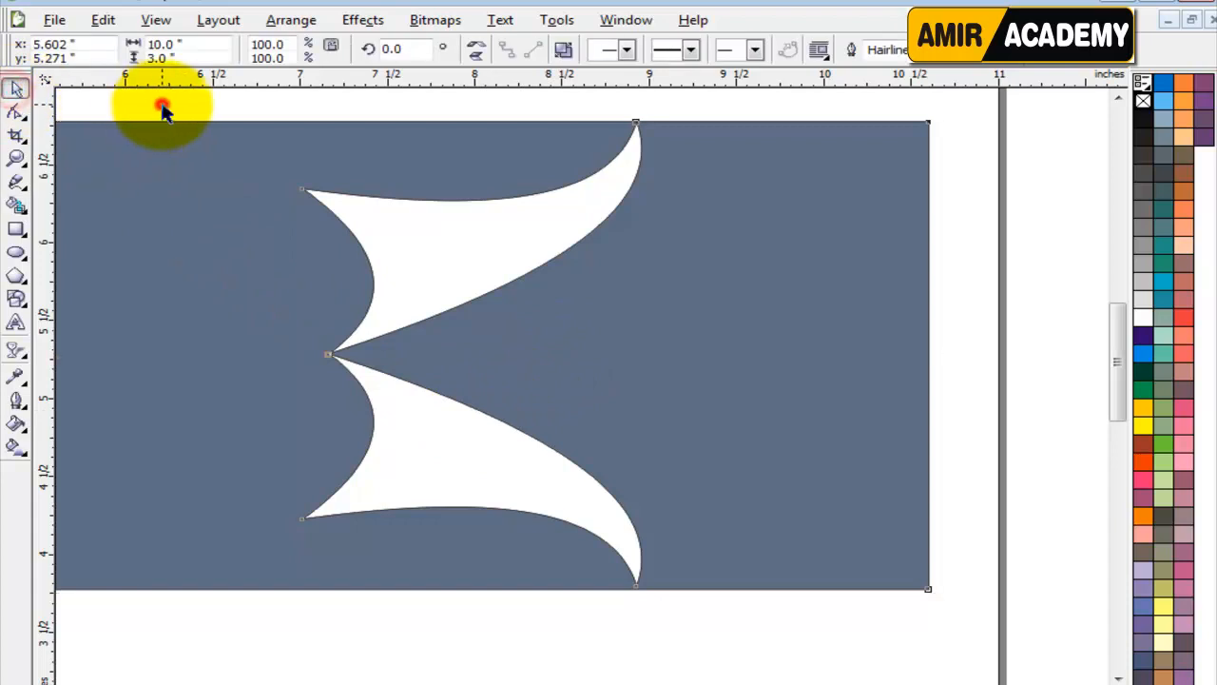
pyautogui.click(165, 109)
# Examine the point where the two mirrored shapes meet, including the filled object's nodes there.
pyautogui.scroll(3, 351, 367)
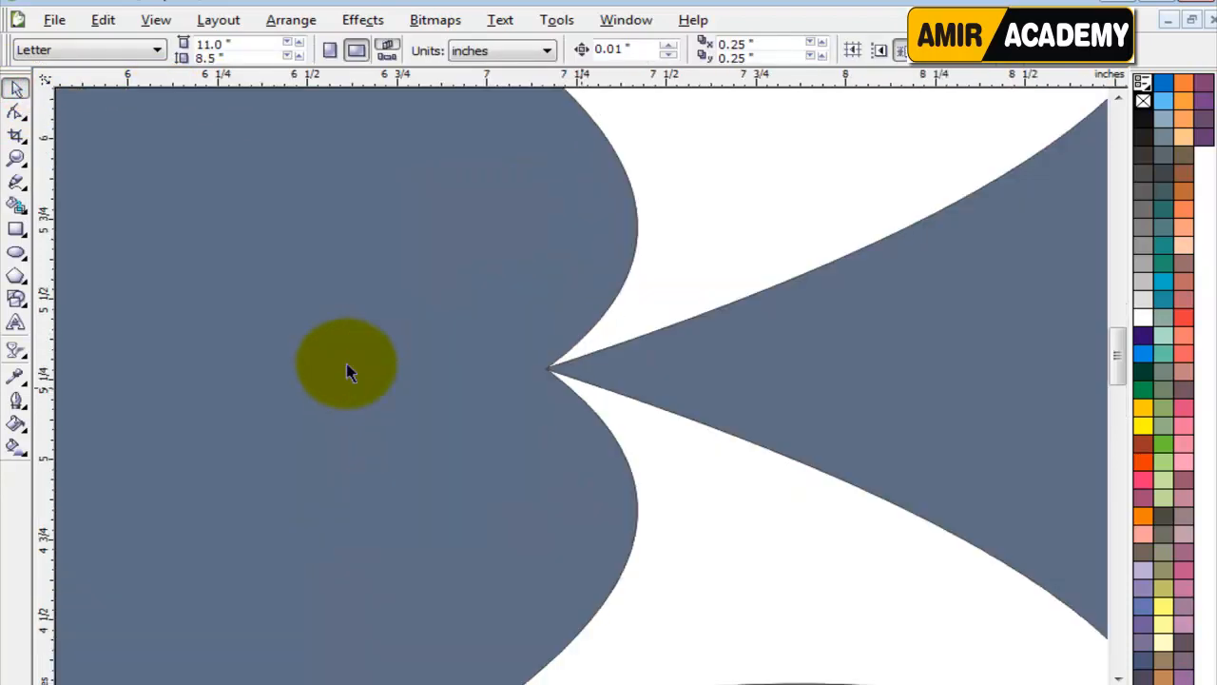
pyautogui.scroll(2, 475, 340)
pyautogui.scroll(3, 475, 342)
pyautogui.scroll(-3, 576, 389)
pyautogui.scroll(3, 467, 320)
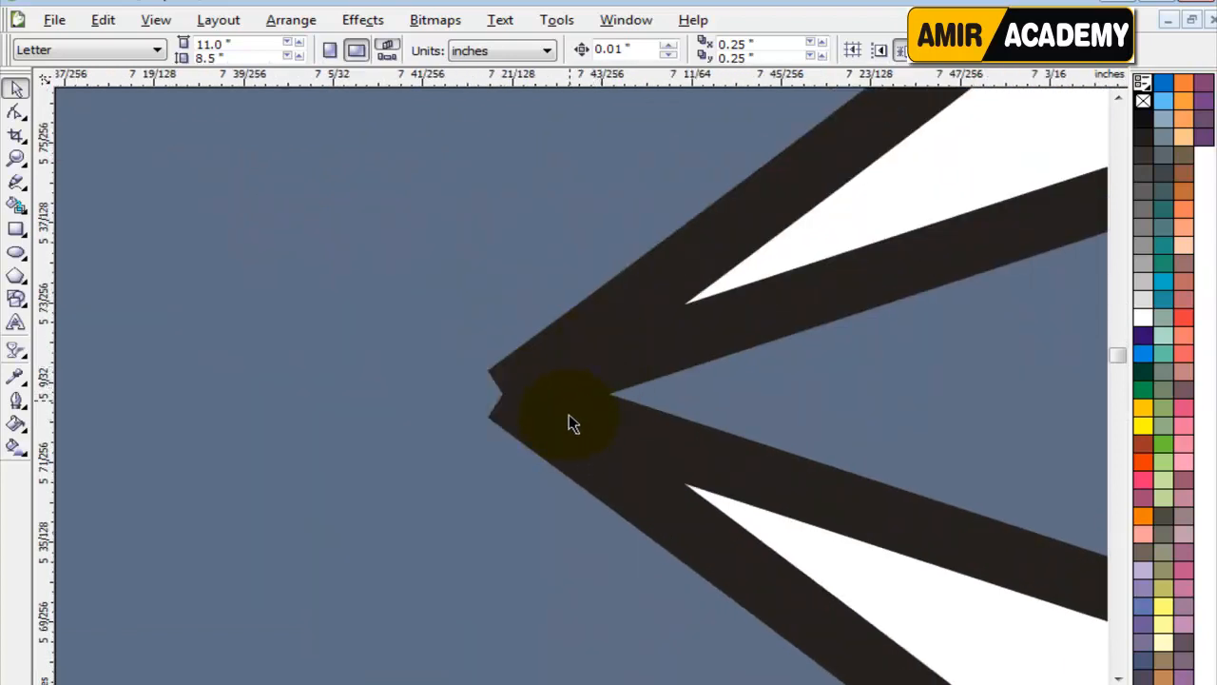
pyautogui.click(558, 418)
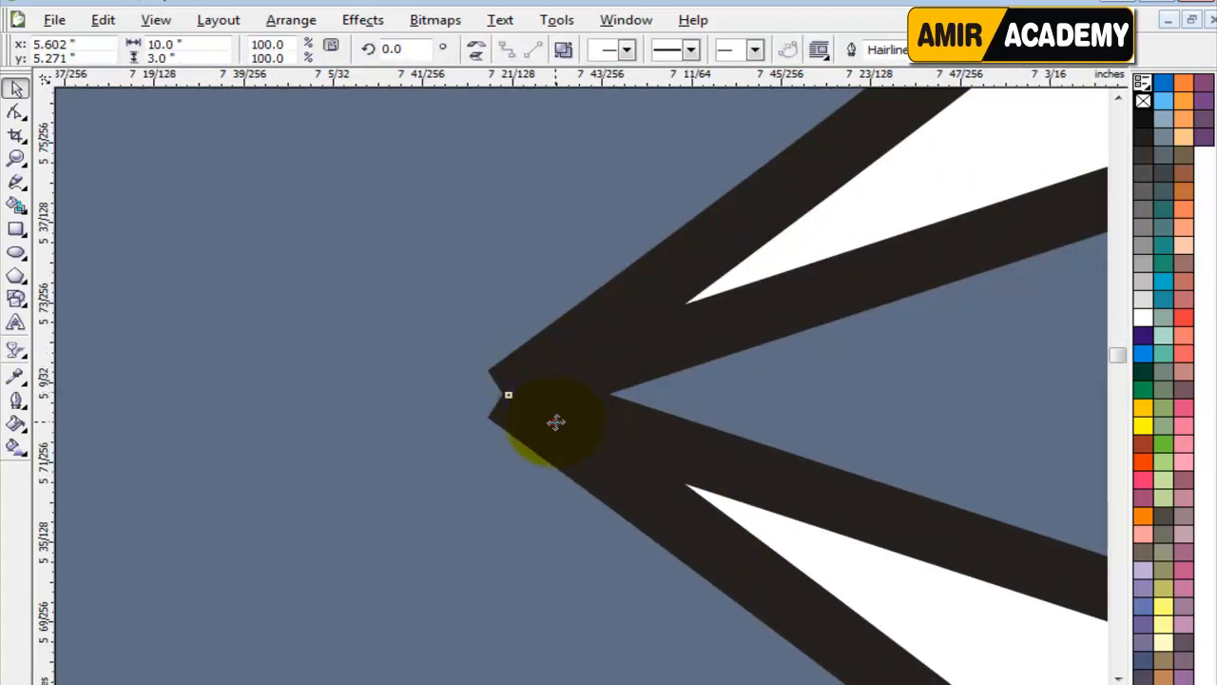
pyautogui.press('F10')
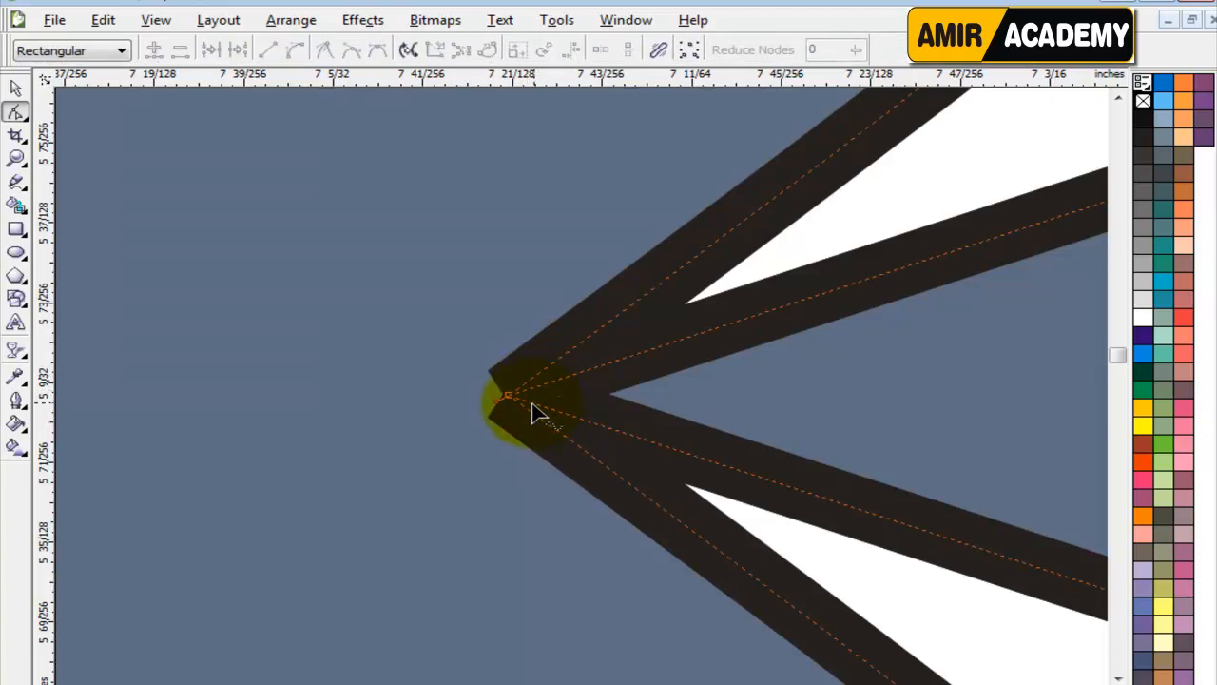
pyautogui.scroll(-8, 516, 418)
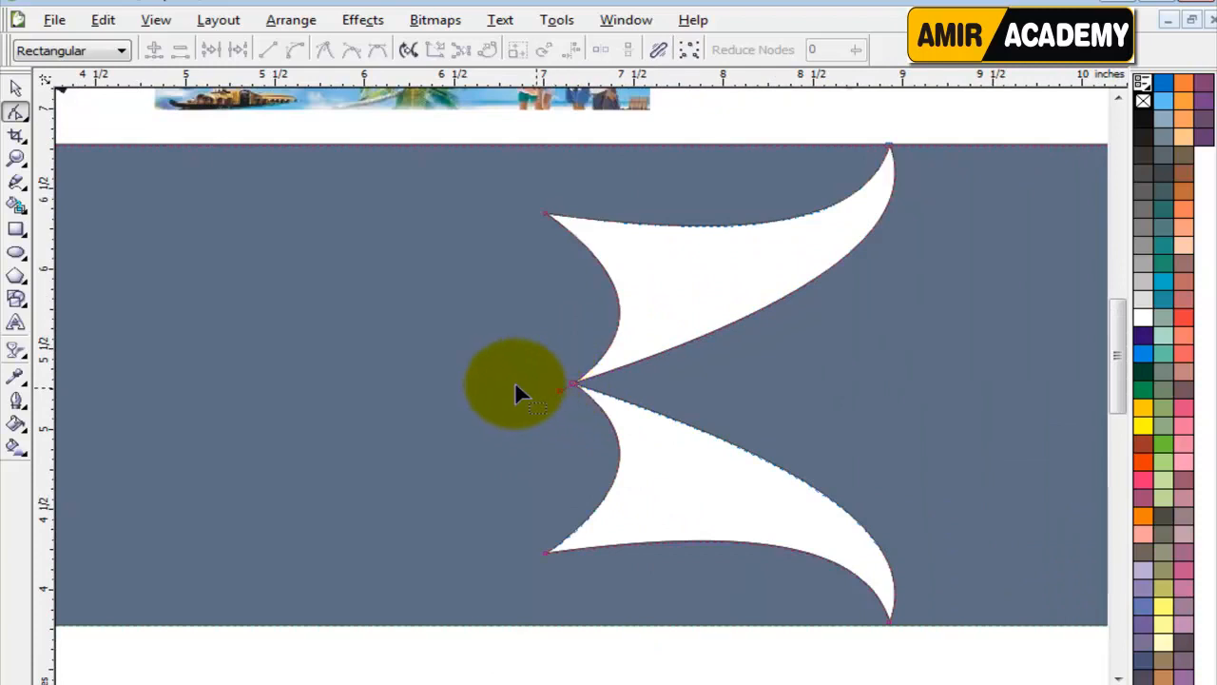
# Remove the smart fill from the banner area around the mirrored shapes.
pyautogui.click(15, 87)
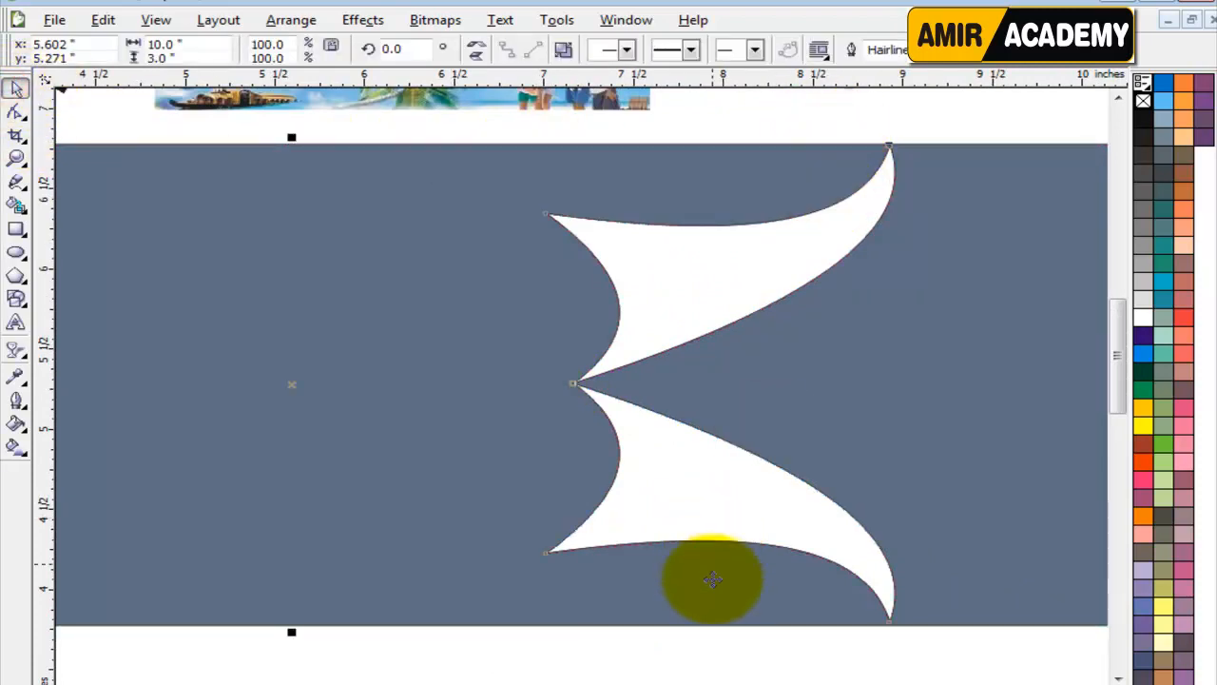
pyautogui.click(728, 656)
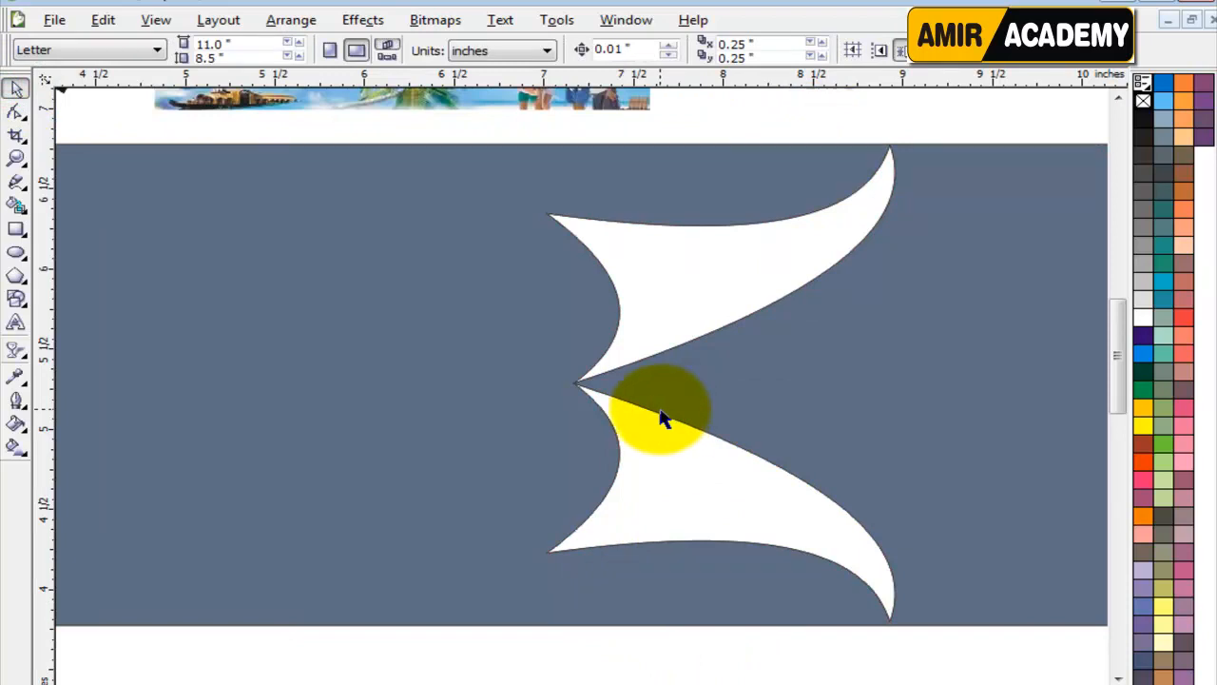
pyautogui.hotkey('shift', 'F9')
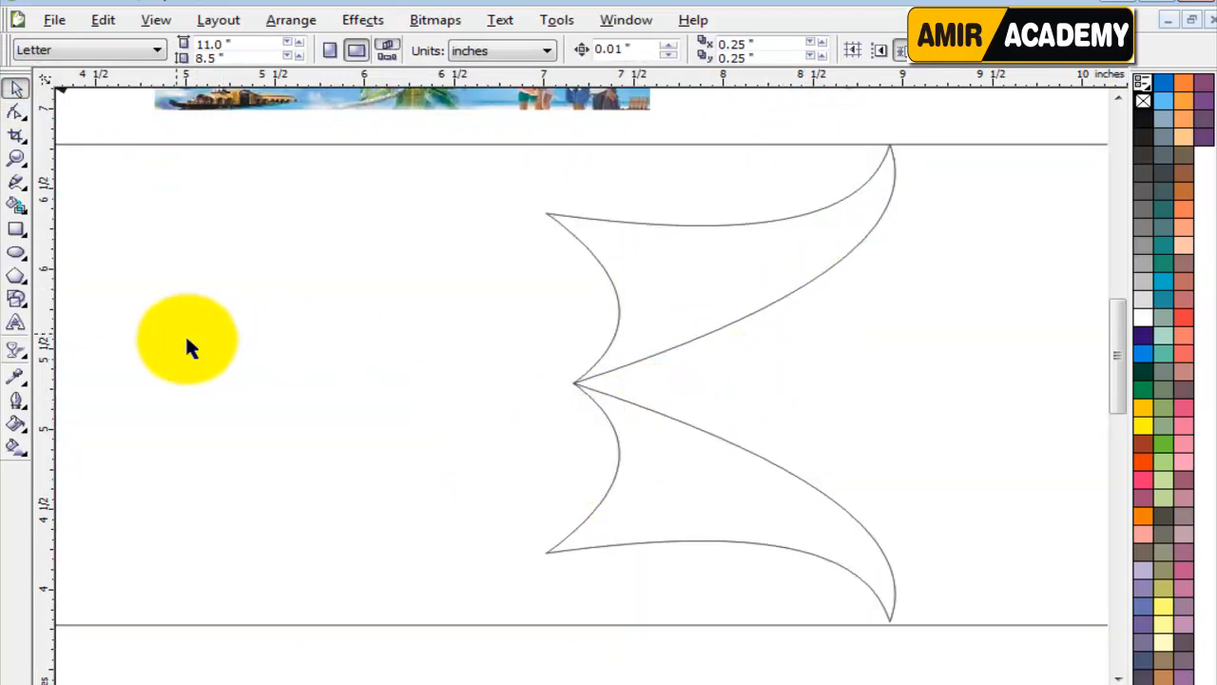
# Draw a vertical line about 3.45 inches long across the banner and align it with the mirrored shapes' meeting point, at about 7.16 inches.
pyautogui.click(16, 181)
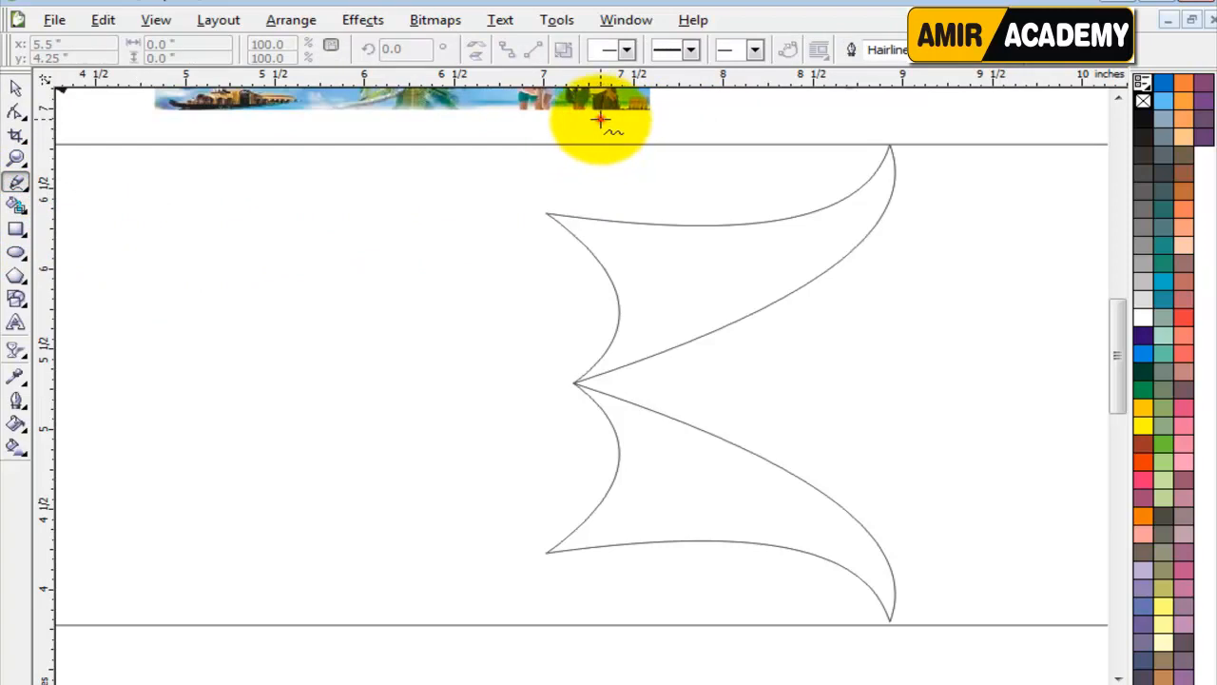
pyautogui.click(600, 118)
pyautogui.keyDown('ctrl'); pyautogui.click(619, 672); pyautogui.keyUp('ctrl')
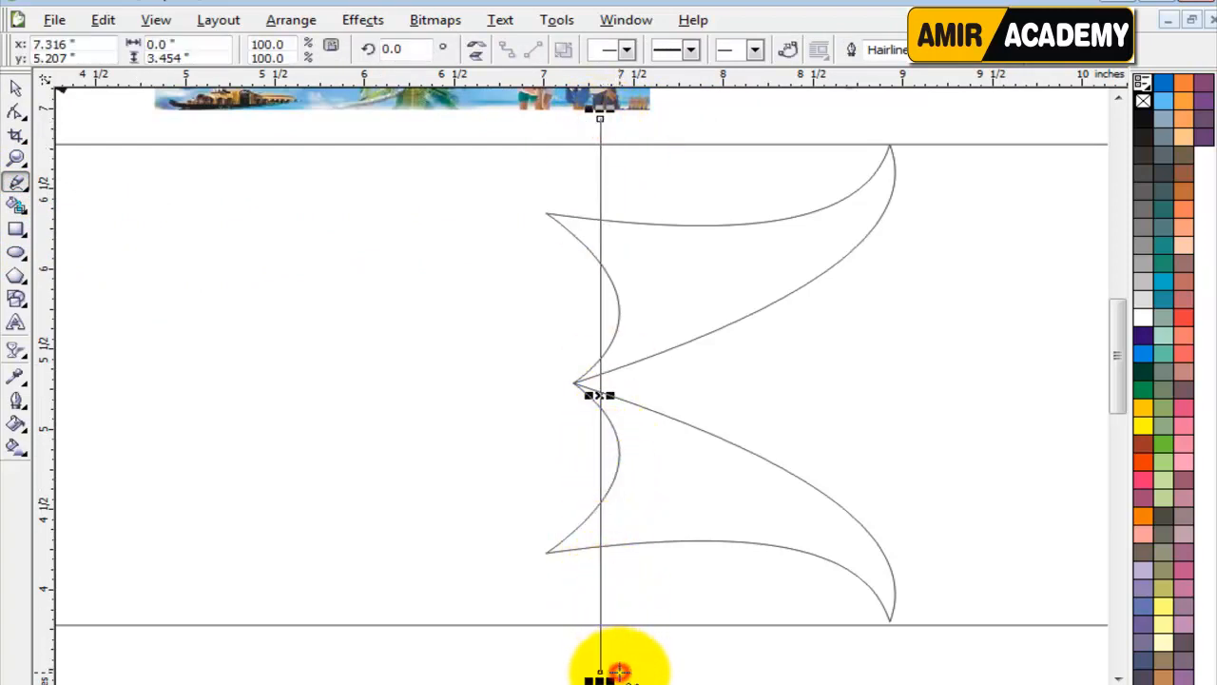
pyautogui.click(16, 86)
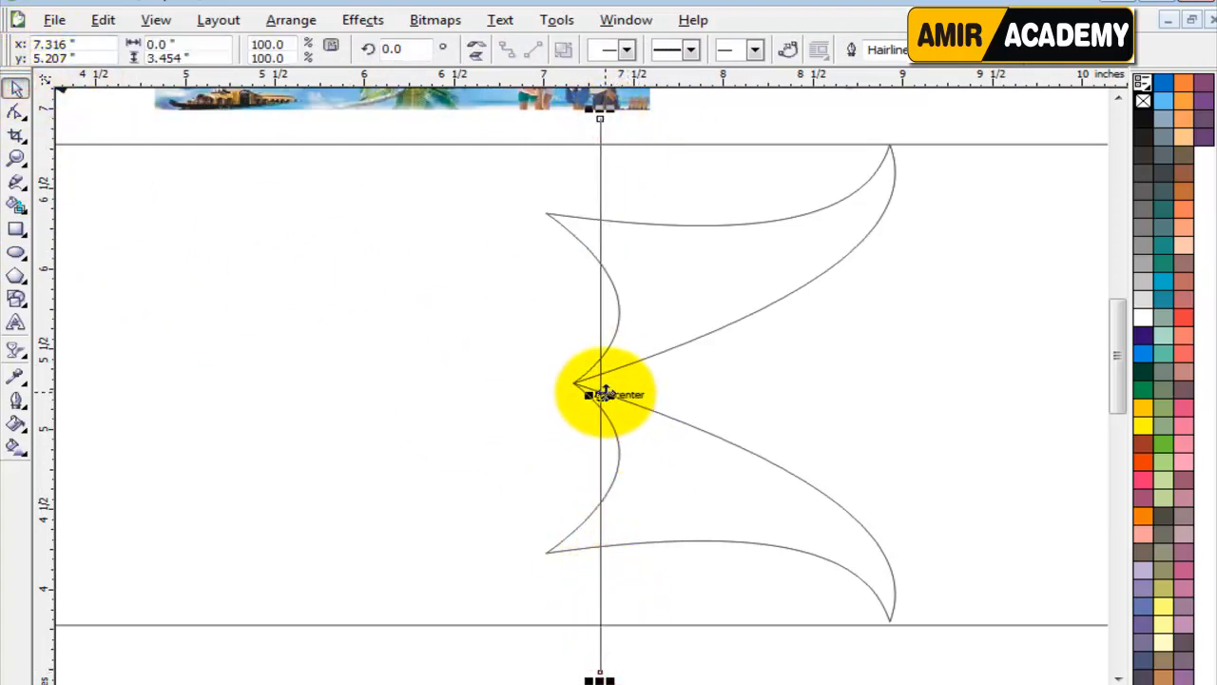
pyautogui.moveTo(602, 395); pyautogui.dragTo(572, 394)
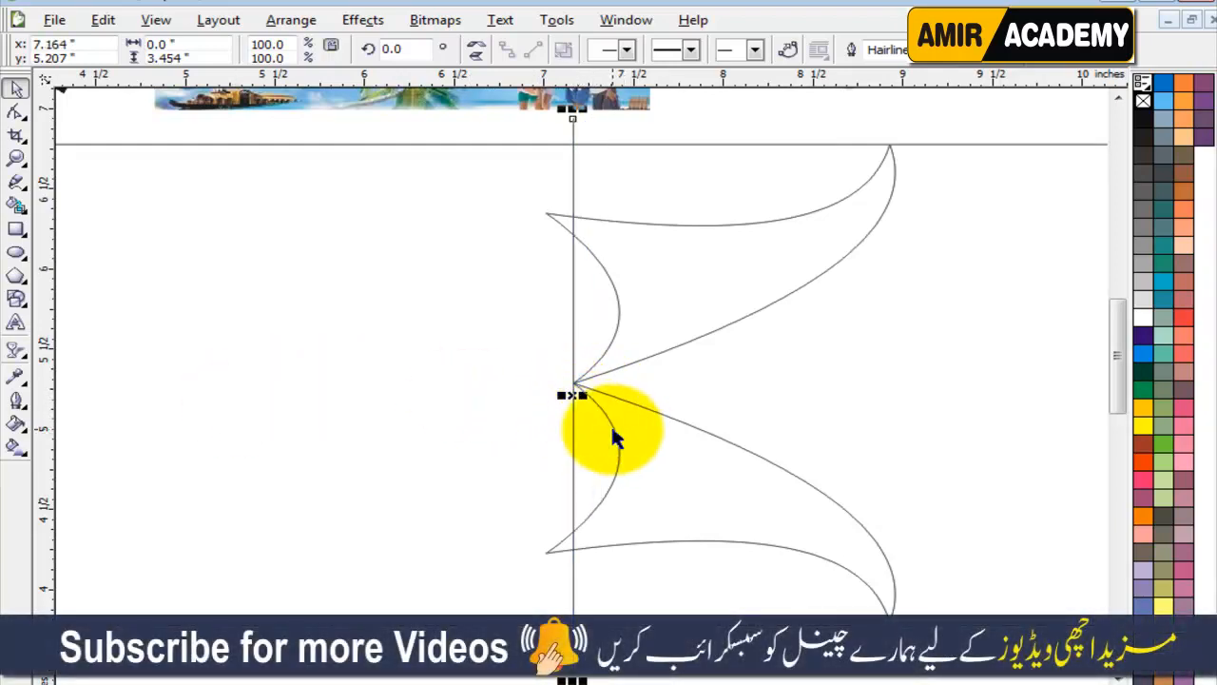
# Realign the vertical line with the mirrored shapes' meeting point, at about 7.17 inches.
pyautogui.hscroll(5, 400, 385)
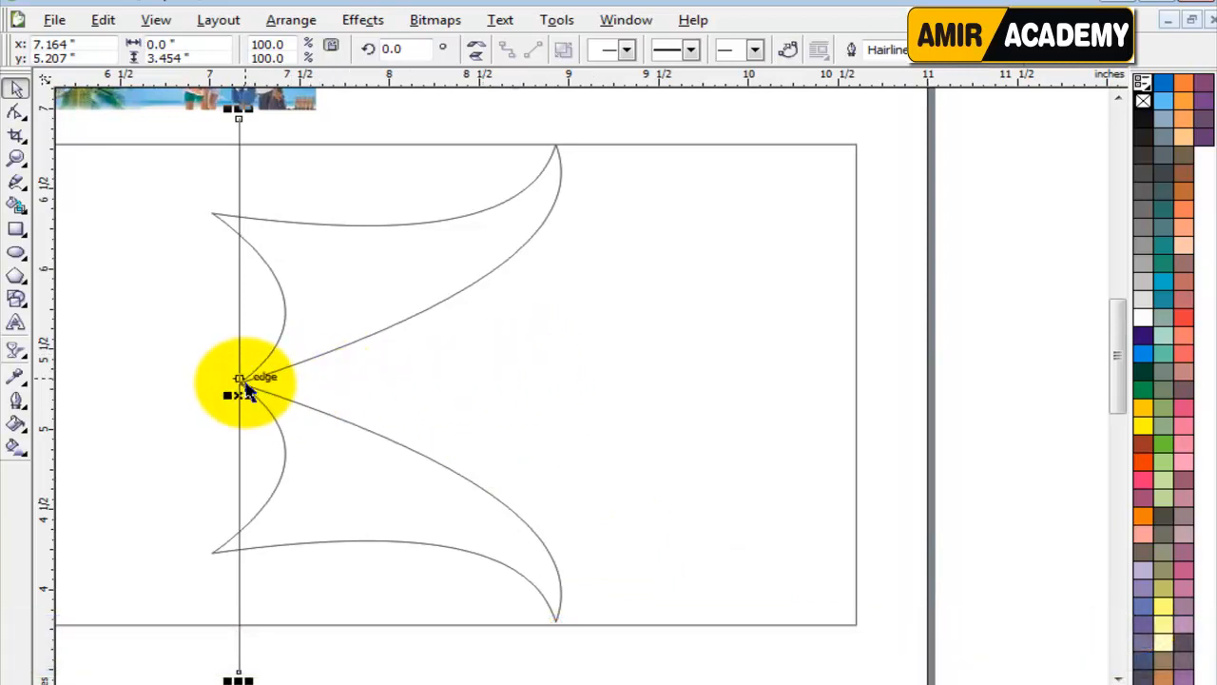
pyautogui.moveTo(243, 391); pyautogui.dragTo(257, 399)
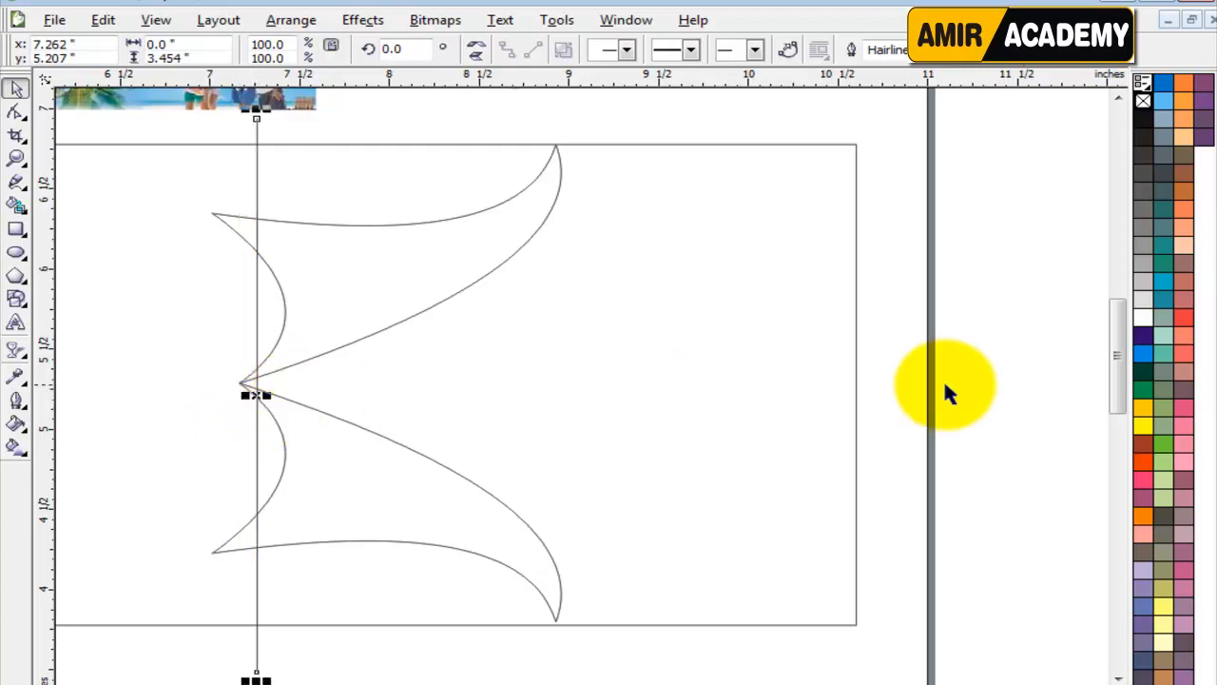
pyautogui.click(983, 380)
pyautogui.scroll(5, 251, 387)
pyautogui.moveTo(611, 331); pyautogui.dragTo(485, 332)
pyautogui.scroll(-3, 576, 386)
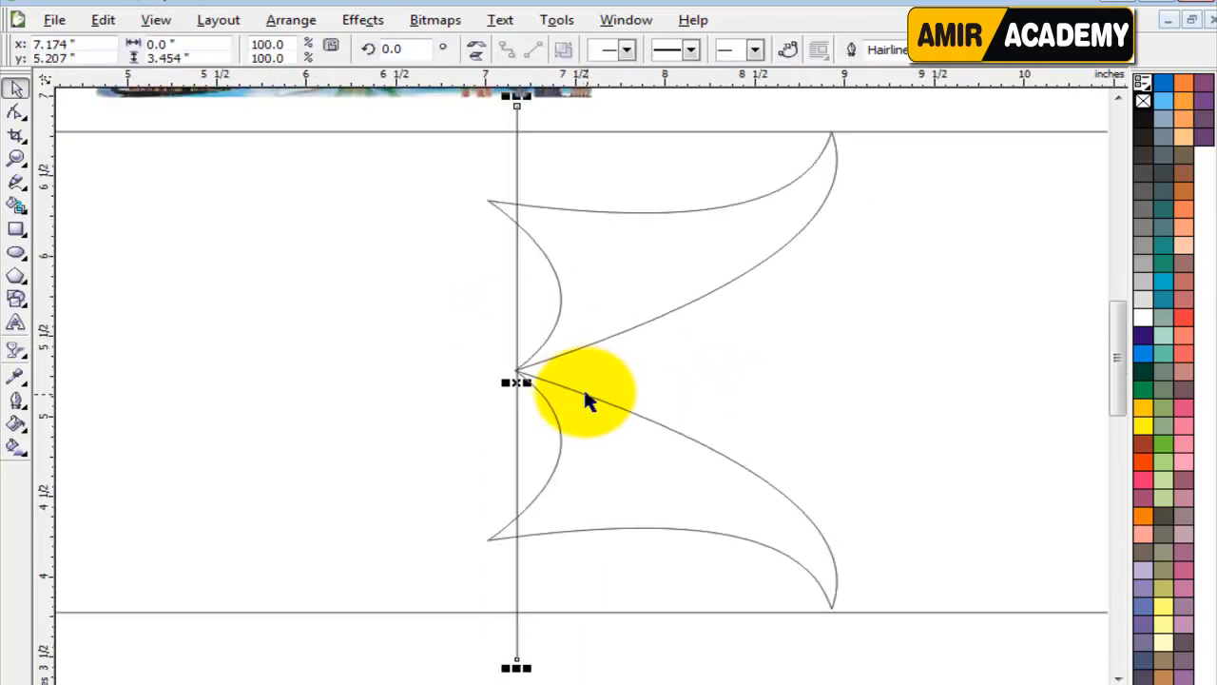
pyautogui.scroll(-1, 579, 382)
pyautogui.scroll(2, 583, 375)
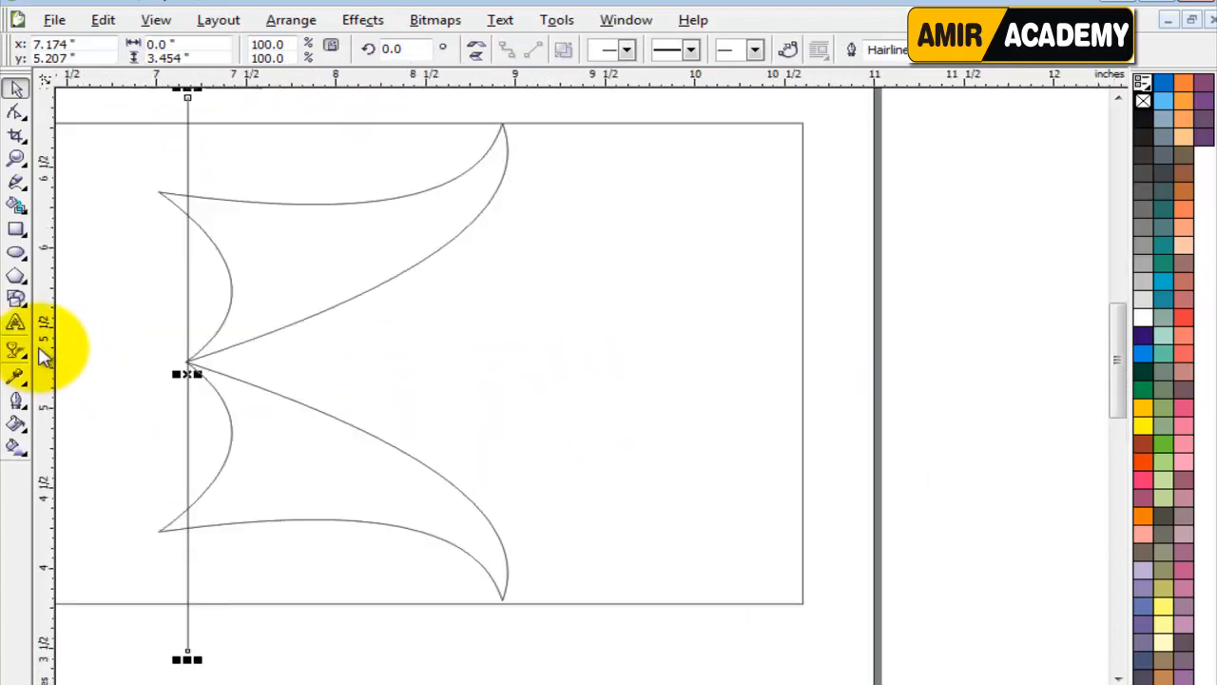
# Smart Fill the banner area beyond the mirrored shapes and delete the vertical line.
pyautogui.click(16, 206)
pyautogui.click(633, 262)
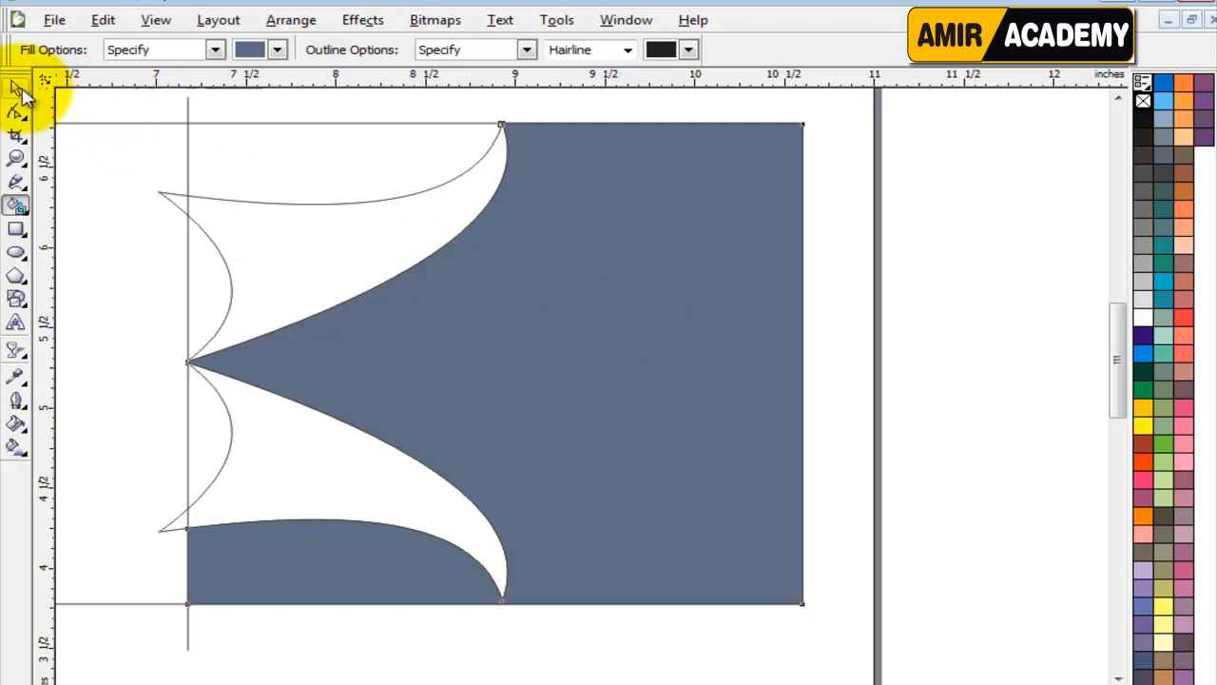
pyautogui.click(16, 87)
pyautogui.click(186, 110)
pyautogui.press('Delete')
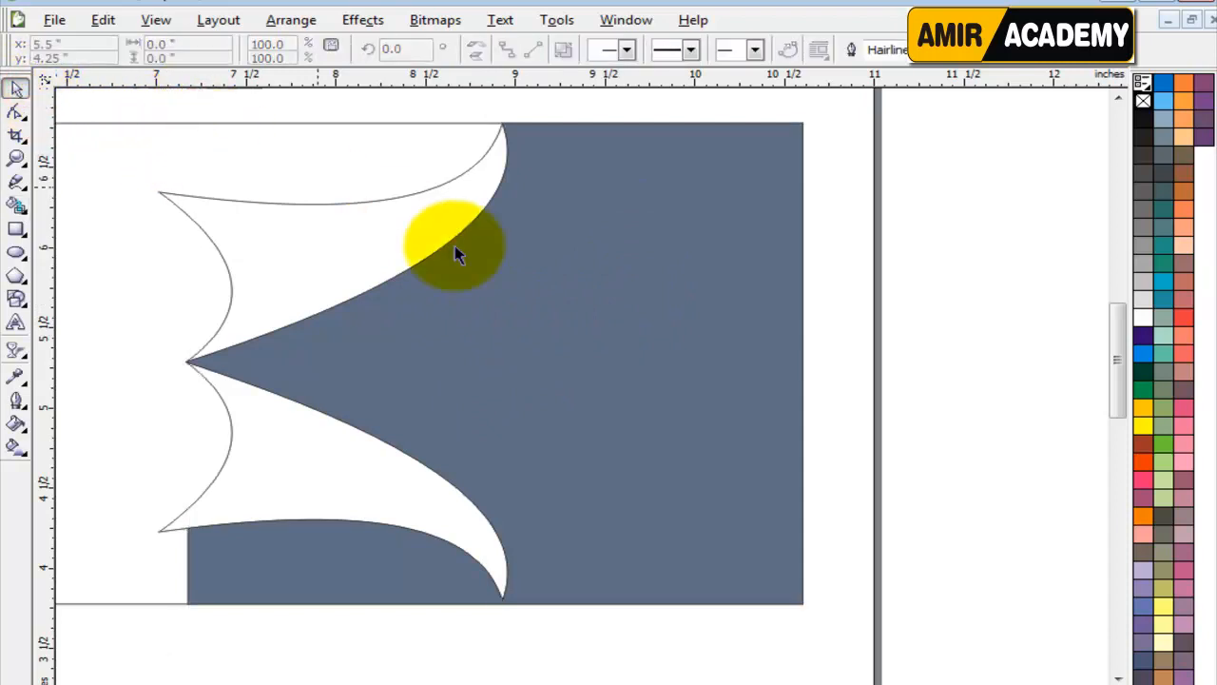
# Check the outline of the filled area and whether the lower shape's tip reaches the banner's bottom edge.
pyautogui.moveTo(467, 343); pyautogui.dragTo(738, 354)
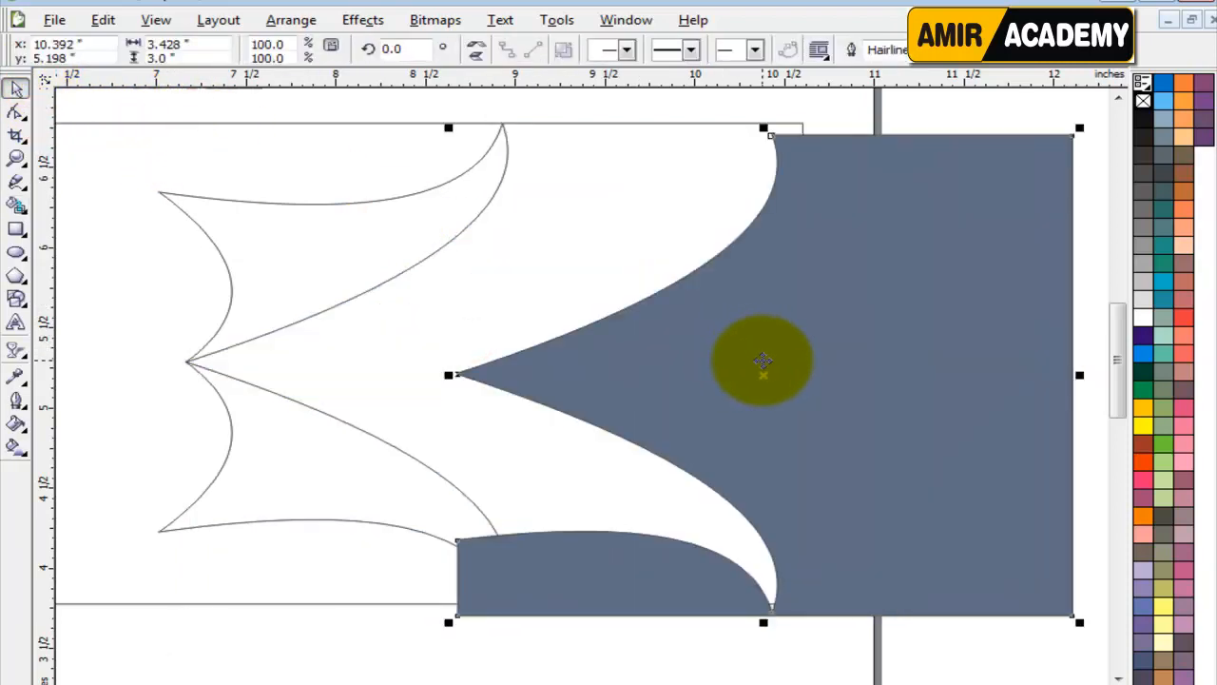
pyautogui.hotkey('ctrl', 'z')
pyautogui.click(936, 518)
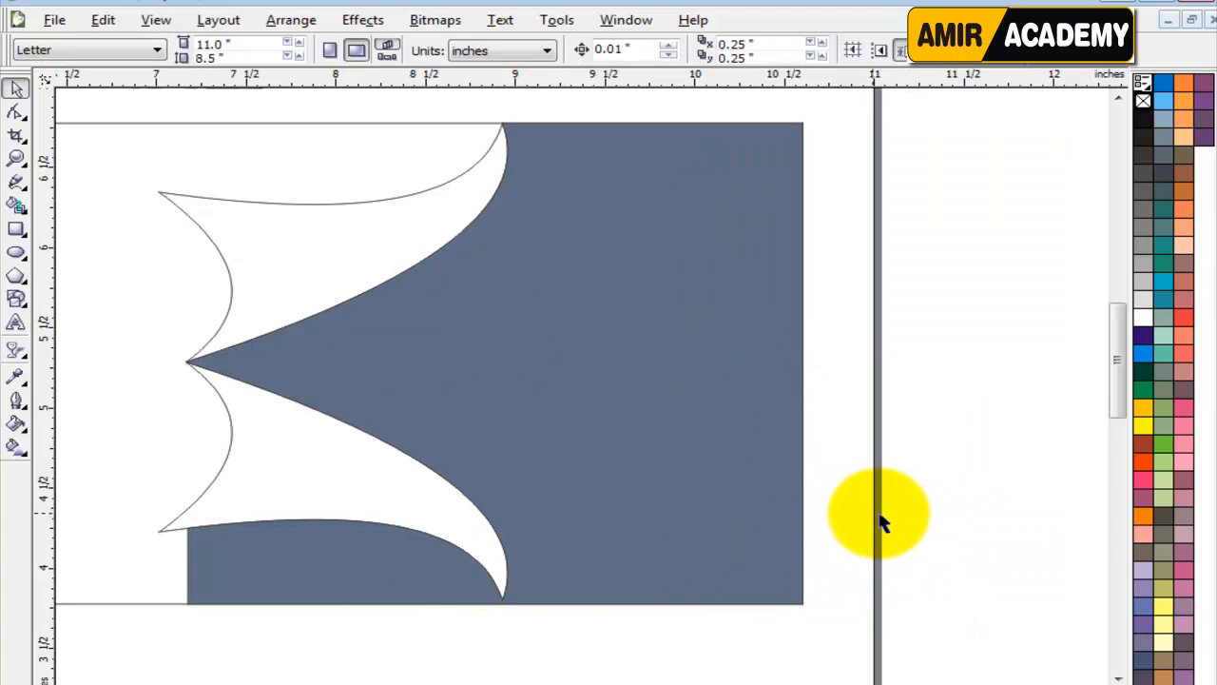
pyautogui.scroll(3, 502, 608)
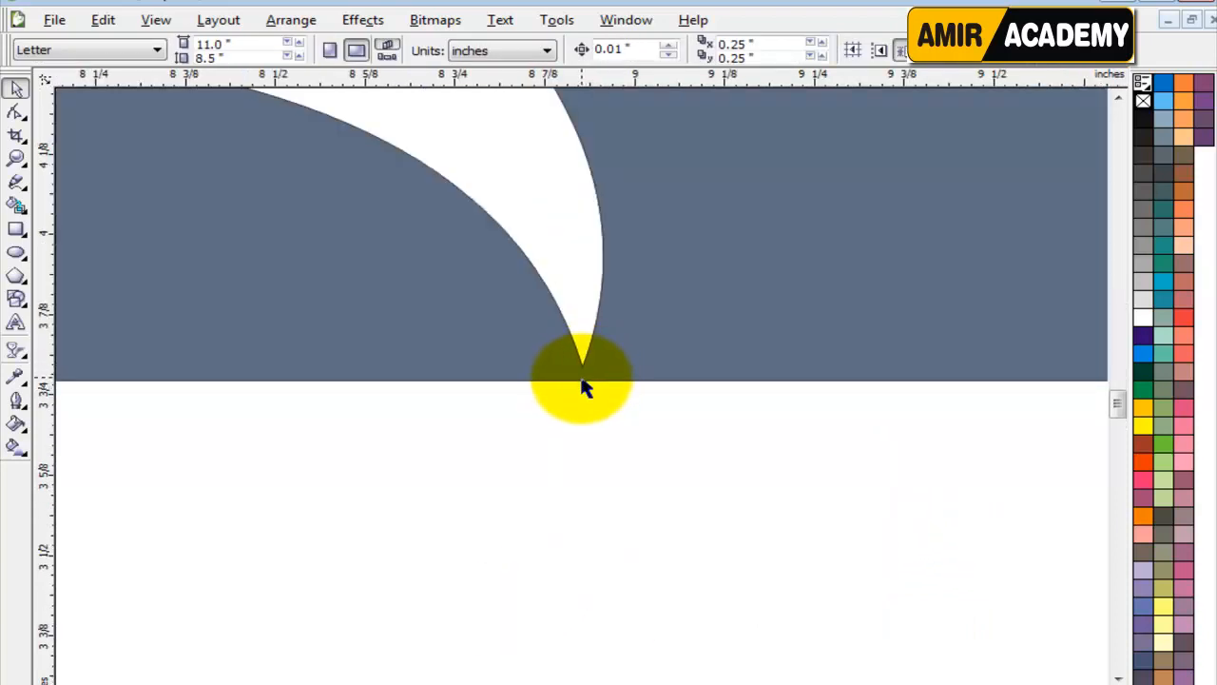
pyautogui.scroll(-3, 582, 379)
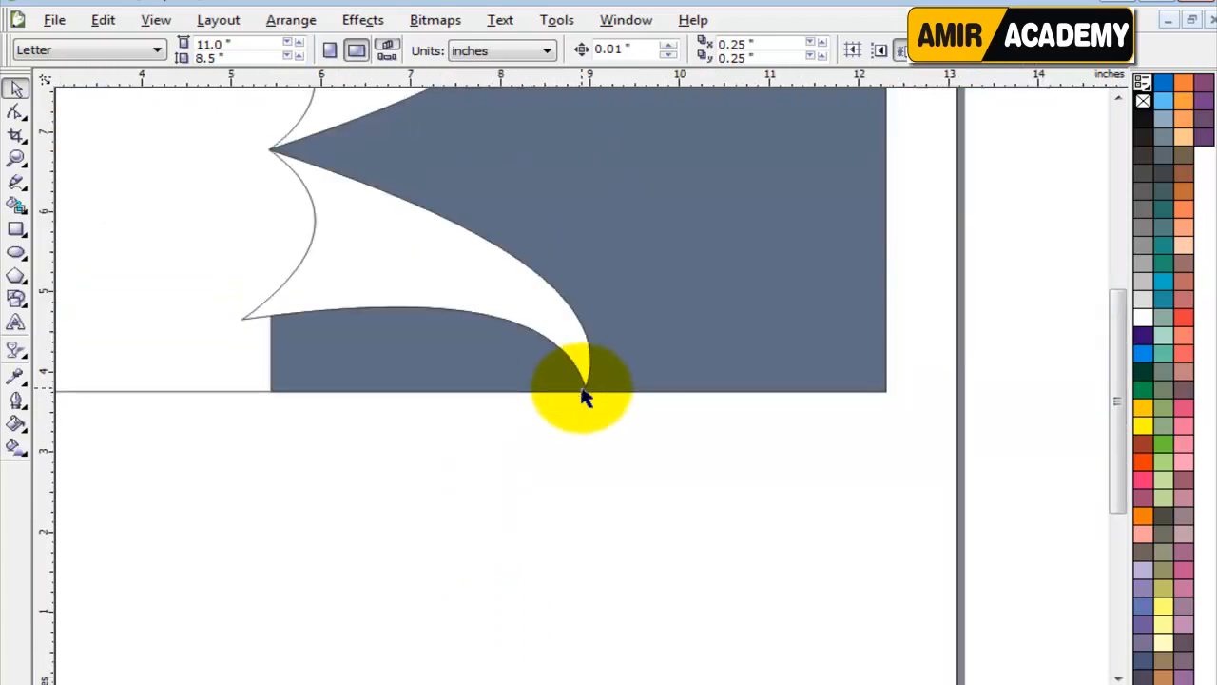
# Delete the smart-filled area from the banner.
pyautogui.scroll(-2, 583, 395)
pyautogui.click(608, 304)
pyautogui.press('Delete')
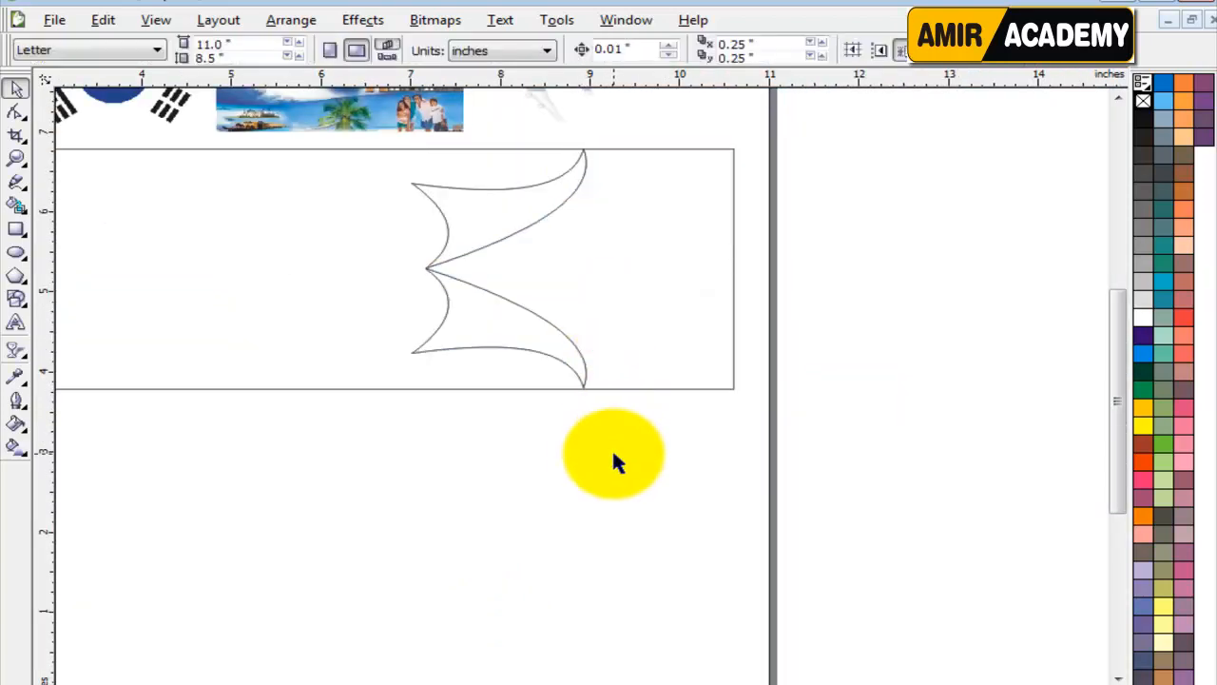
# Enlarge the grouped mirrored shapes to about 1.975 by 3.027 inches and centre them vertically on the banner.
pyautogui.moveTo(665, 483); pyautogui.dragTo(371, 172)
pyautogui.moveTo(330, 133); pyautogui.dragTo(329, 129)
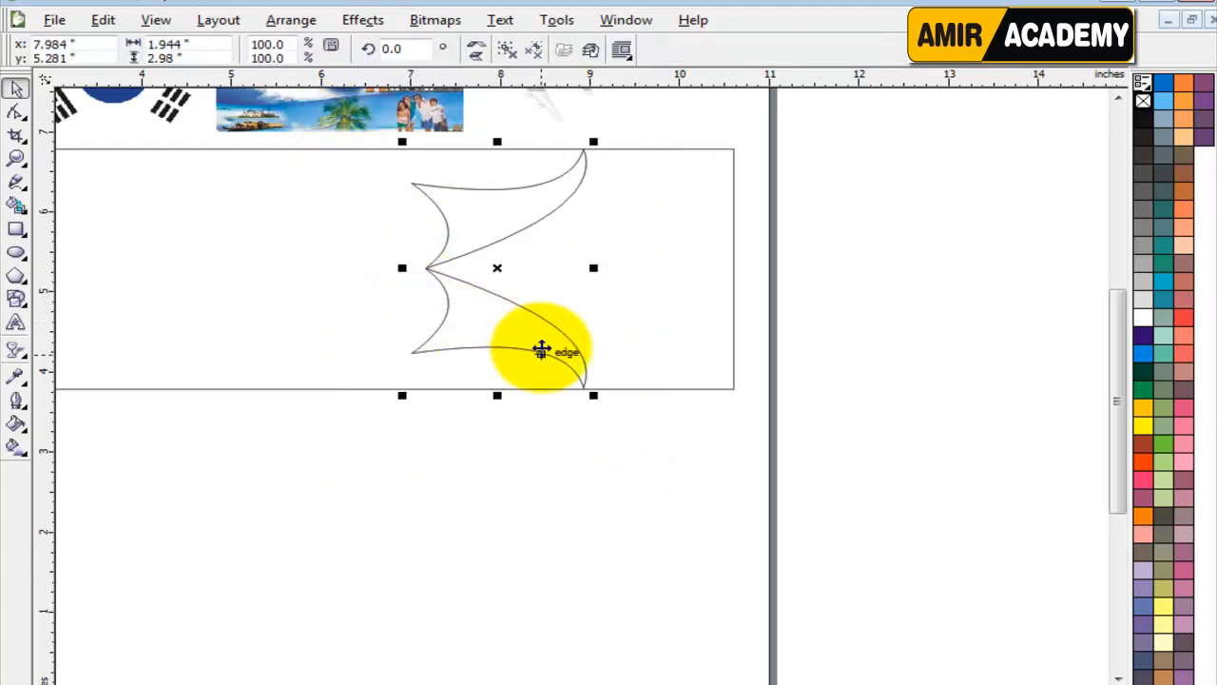
pyautogui.scroll(3, 541, 339)
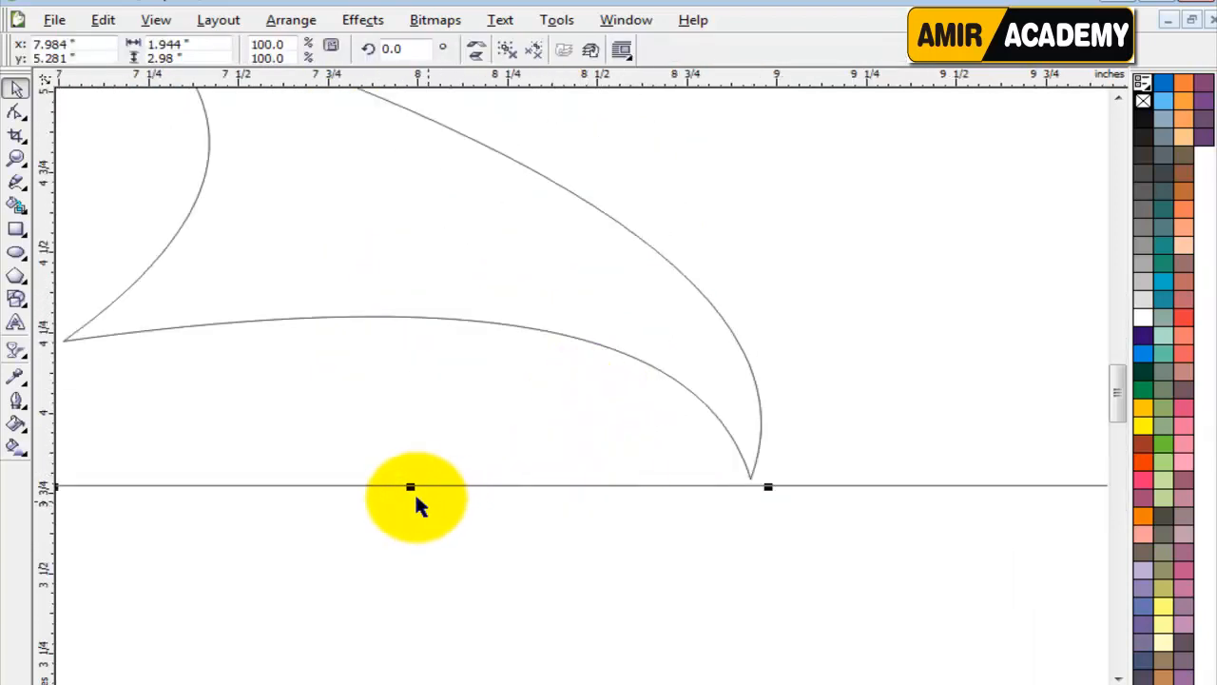
pyautogui.moveTo(770, 487); pyautogui.dragTo(796, 505)
pyautogui.press('F3')
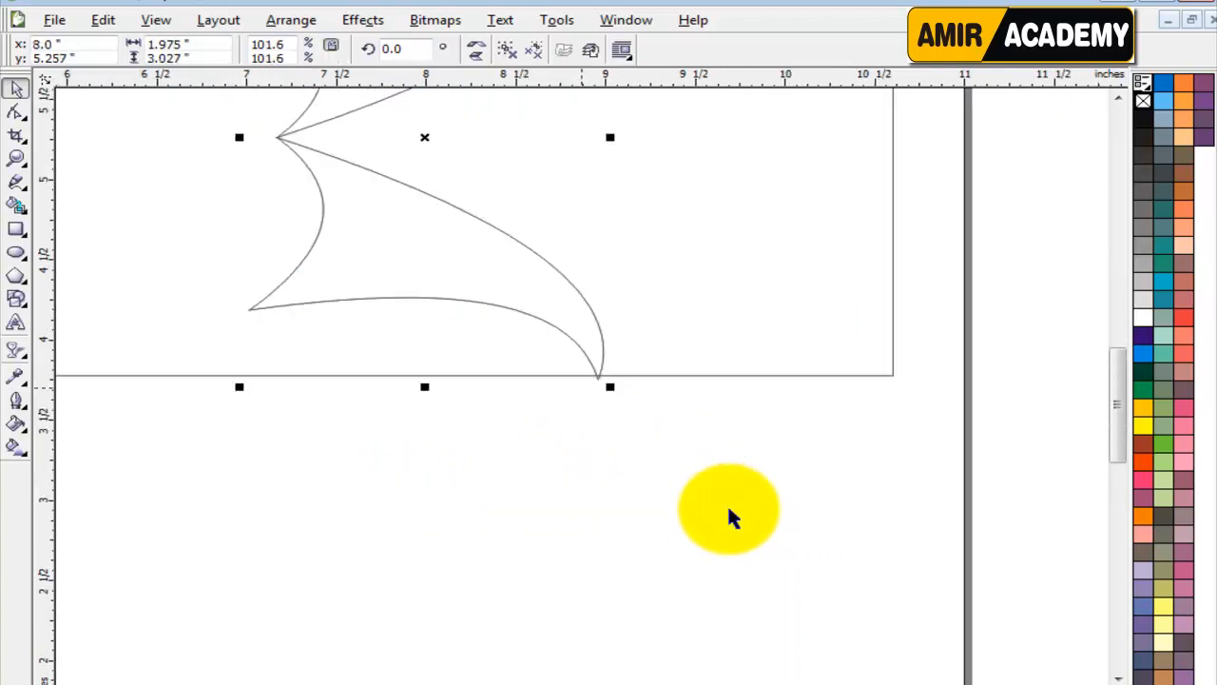
pyautogui.keyDown('shift'); pyautogui.click(732, 376); pyautogui.keyUp('shift')
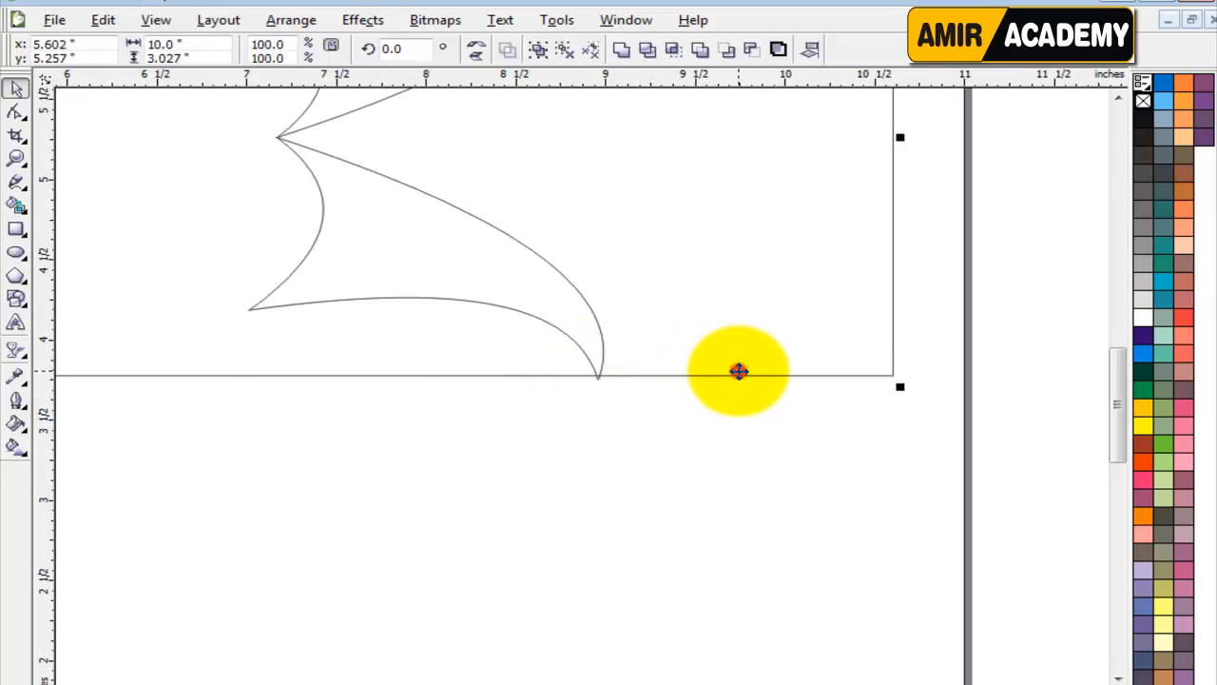
pyautogui.click(595, 454)
pyautogui.press('F4')
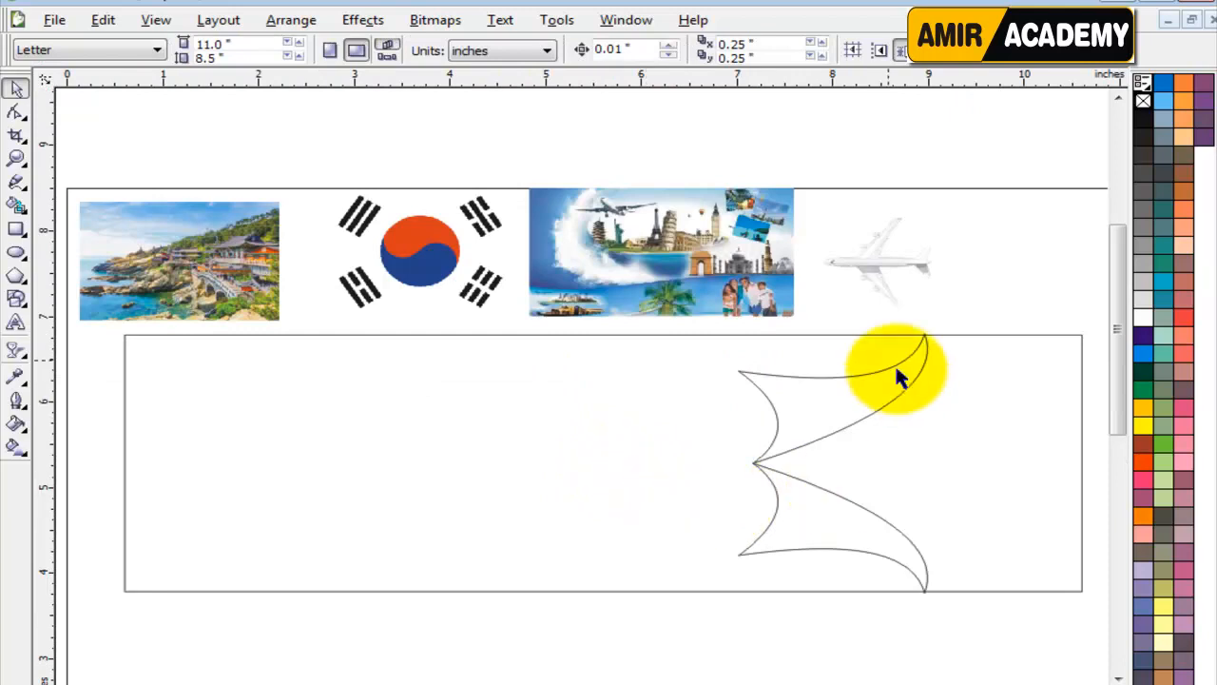
# Draw a vertical line about 3.37 inches long across the banner near the mirrored shapes' meeting point, at about 7.23 inches.
pyautogui.scroll(1, 916, 466)
pyautogui.click(493, 256)
pyautogui.click(17, 182)
pyautogui.click(302, 112)
pyautogui.click(301, 654)
pyautogui.click(14, 89)
pyautogui.click(300, 383)
pyautogui.moveTo(300, 383); pyautogui.dragTo(279, 383)
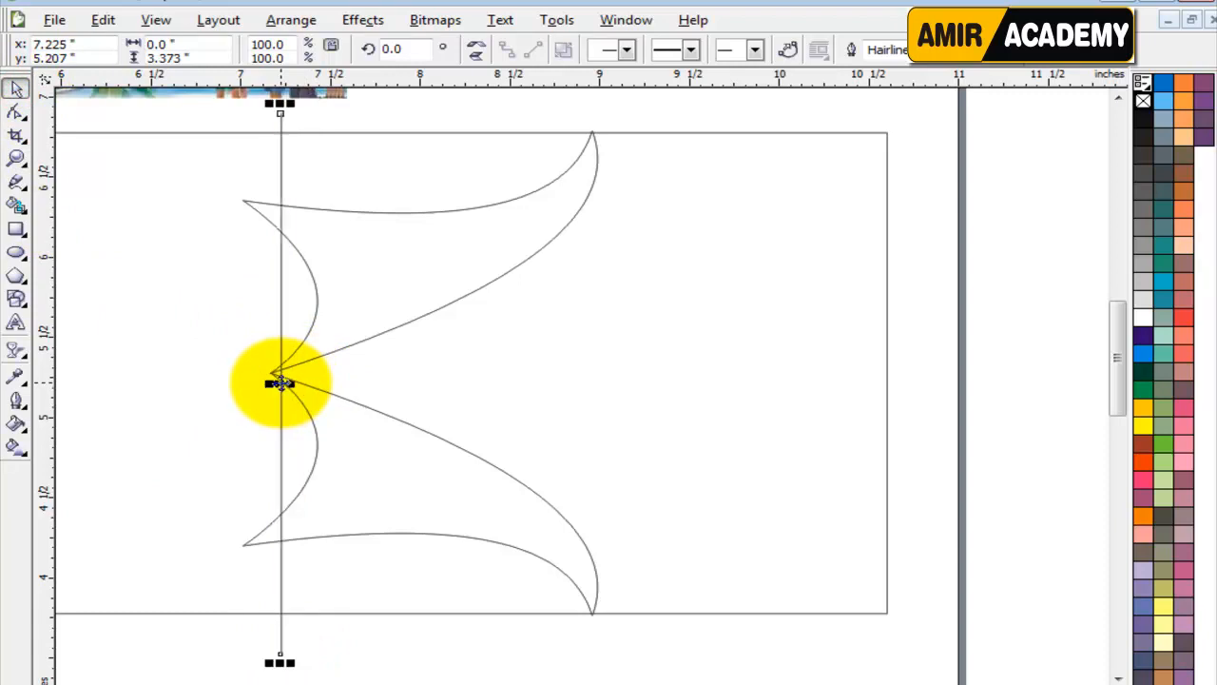
pyautogui.click(931, 385)
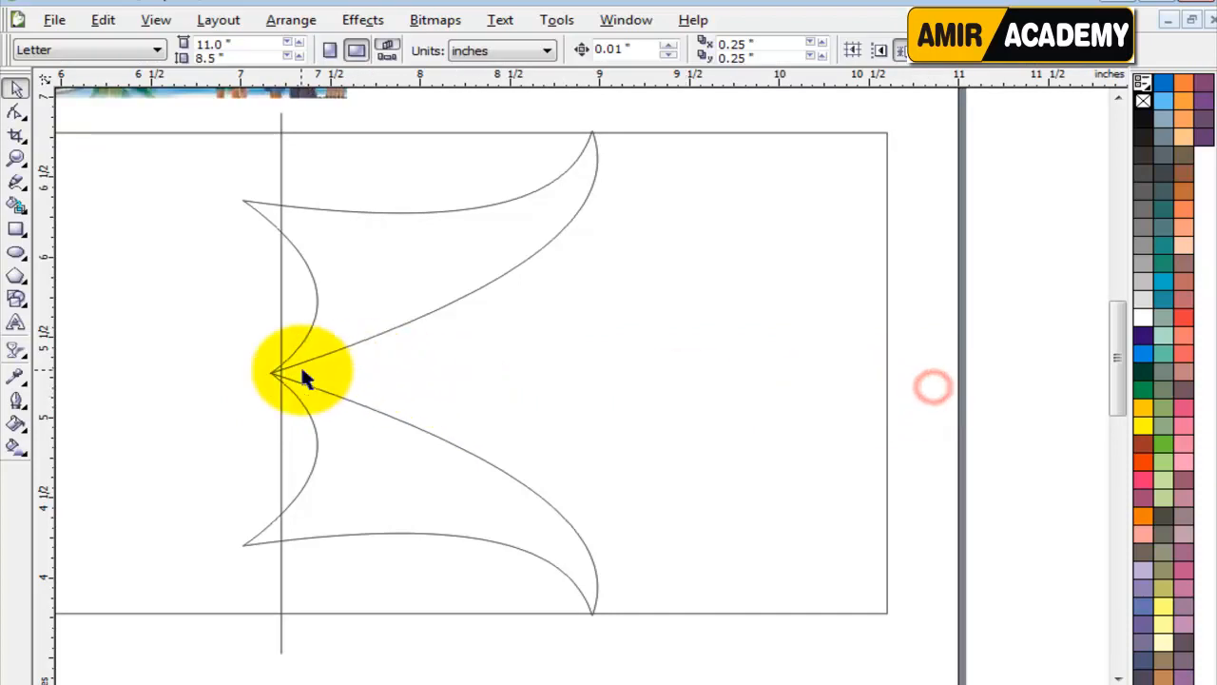
# Move the vertical line exactly onto the point where the two mirrored shapes meet.
pyautogui.scroll(4, 333, 375)
pyautogui.scroll(1, 577, 397)
pyautogui.moveTo(583, 378); pyautogui.dragTo(438, 380)
pyautogui.scroll(-5, 579, 385)
pyautogui.scroll(-2, 587, 399)
pyautogui.scroll(2, 609, 389)
pyautogui.click(913, 342)
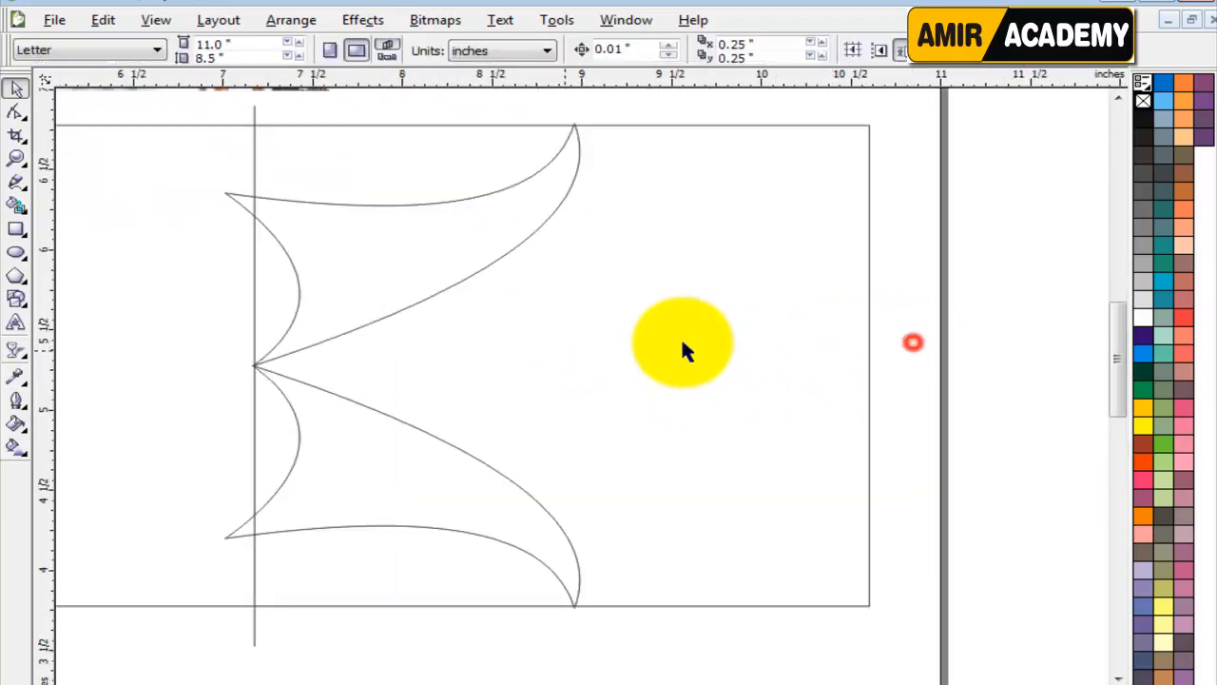
# Smart Fill the banner area between the mirrored shapes and the banner's right edge.
pyautogui.click(15, 205)
pyautogui.click(562, 269)
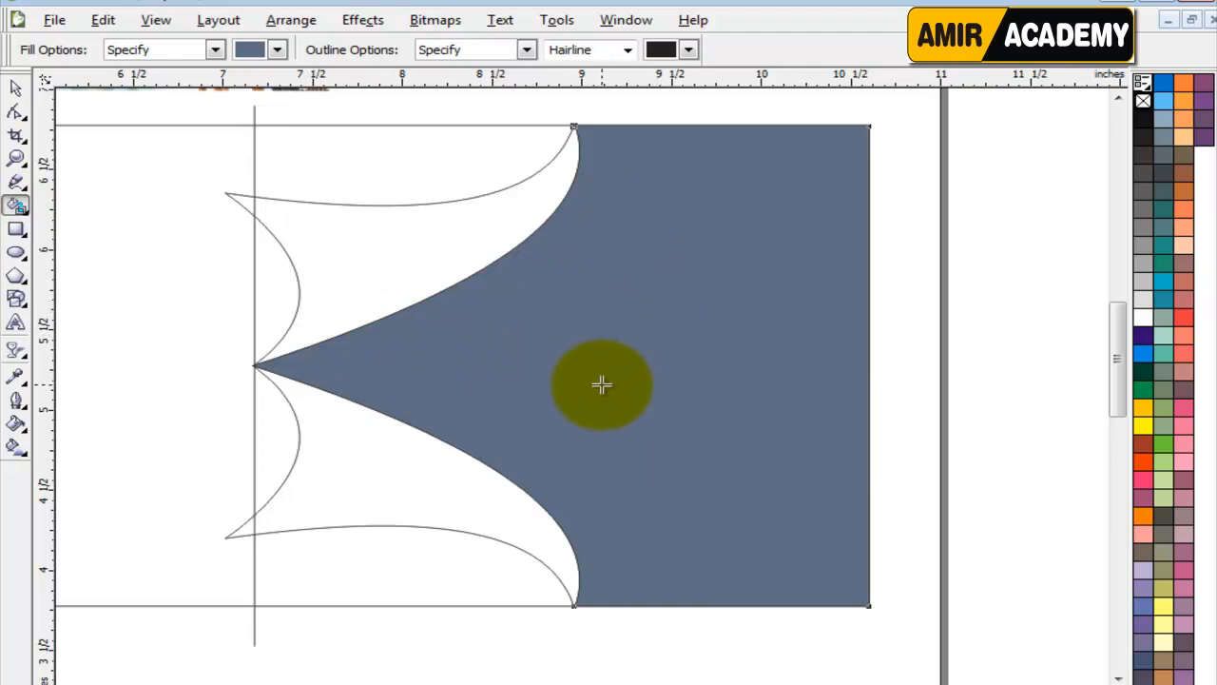
pyautogui.click(15, 87)
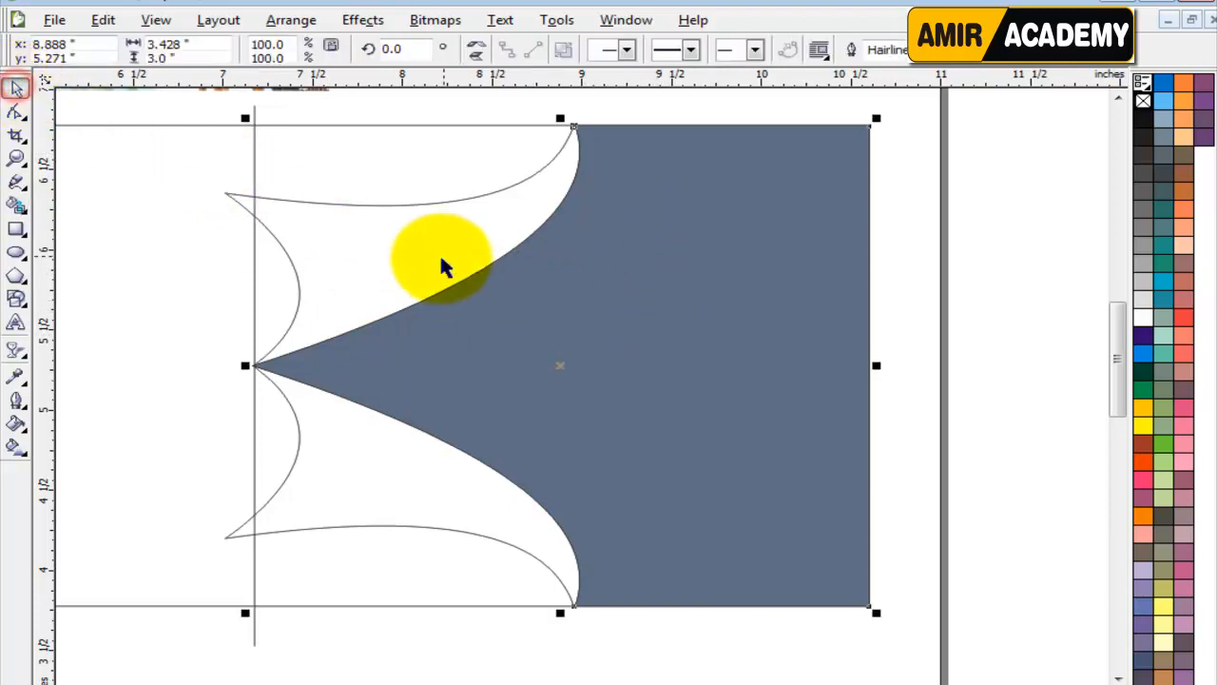
# Narrow the grouped mirrored shapes to about 1.36 inches wide and delete the existing smart-filled area.
pyautogui.click(445, 258)
pyautogui.moveTo(586, 366); pyautogui.dragTo(476, 369)
pyautogui.click(561, 363)
pyautogui.press('Delete')
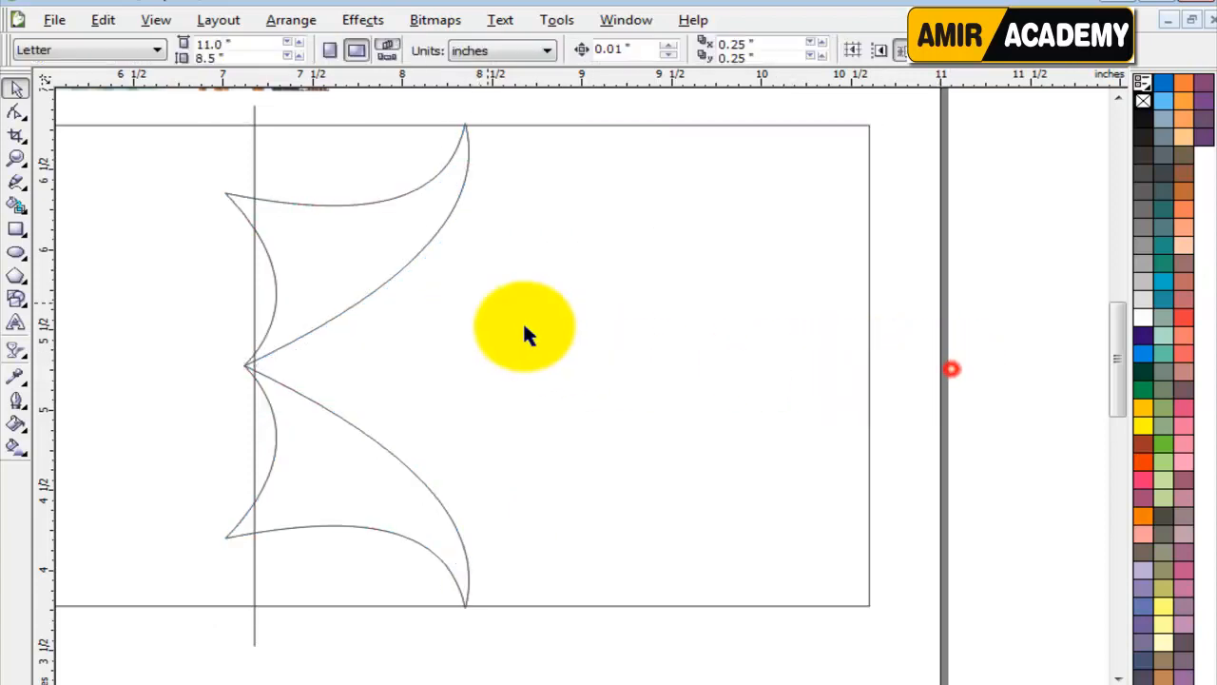
# Smart Fill the banner area to the right of the narrowed mirrored shapes and colour it bright blue.
pyautogui.click(16, 205)
pyautogui.click(506, 261)
pyautogui.click(16, 88)
pyautogui.click(964, 264)
pyautogui.click(754, 262)
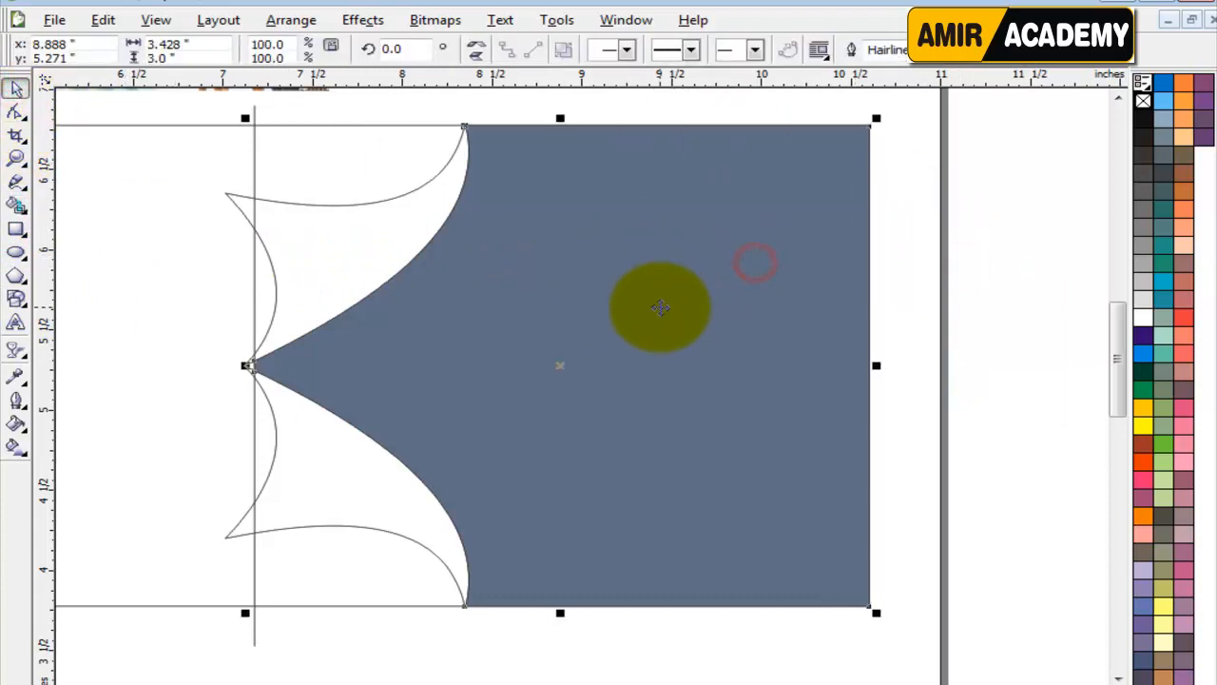
pyautogui.click(1142, 352)
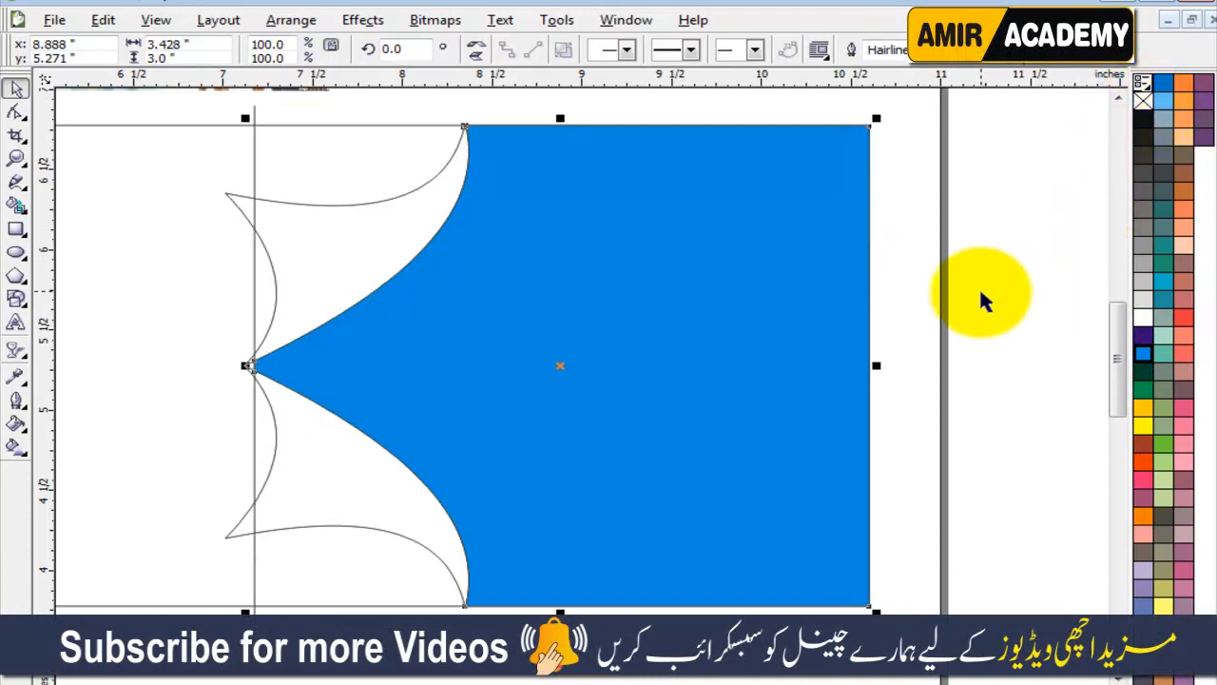
# Delete the vertical helper line crossing the mirrored shapes.
pyautogui.click(954, 325)
pyautogui.click(679, 354)
pyautogui.moveTo(684, 368); pyautogui.dragTo(471, 304)
pyautogui.click(928, 297)
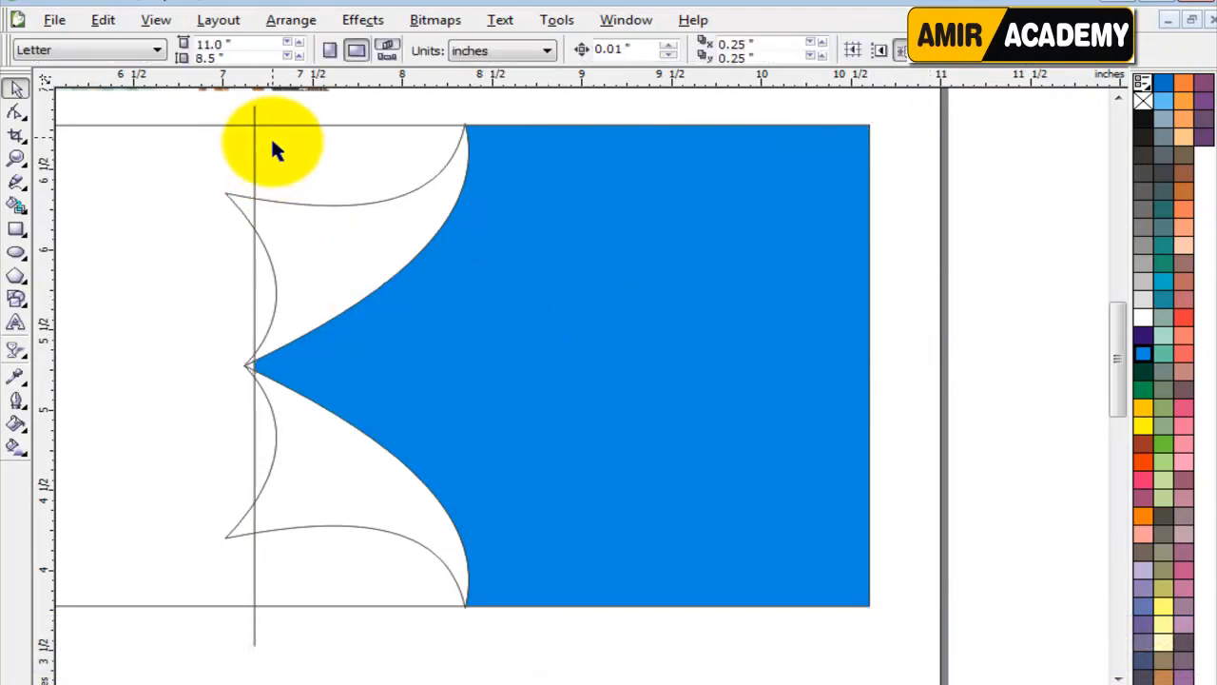
pyautogui.moveTo(253, 112); pyautogui.dragTo(201, 114)
pyautogui.press('Delete')
# Ungroup the two mirrored shapes and fill both with 30% black grey.
pyautogui.click(290, 226)
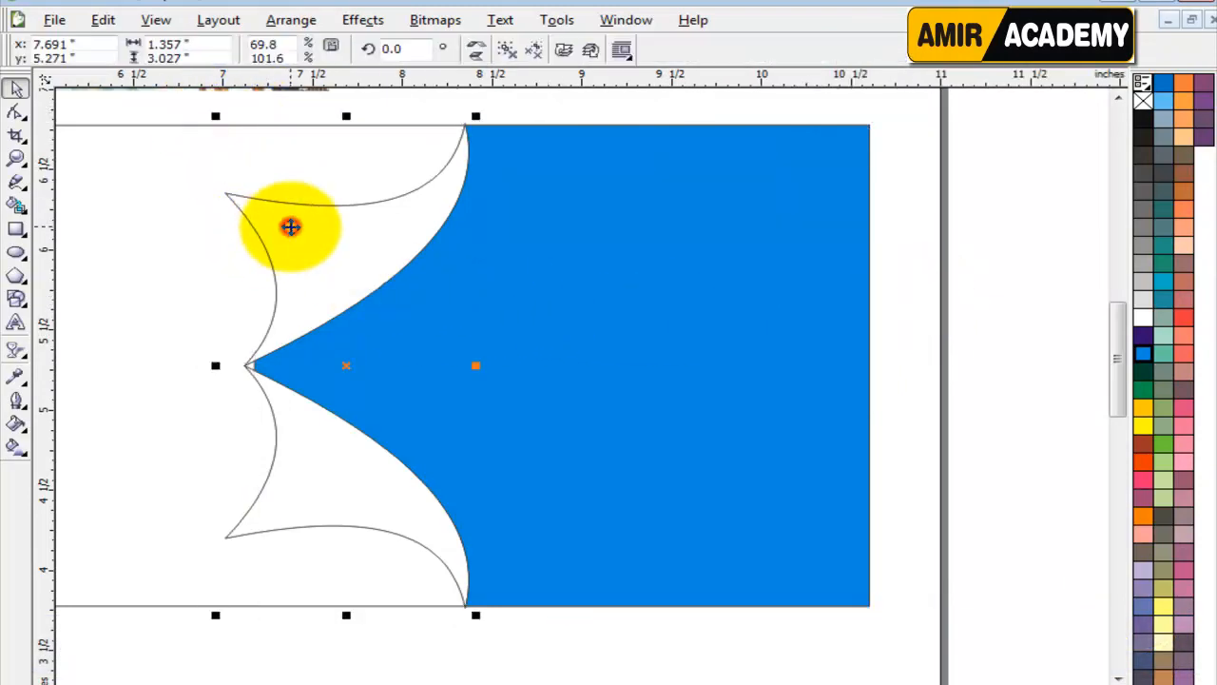
pyautogui.click(504, 48)
pyautogui.click(1021, 258)
pyautogui.click(335, 253)
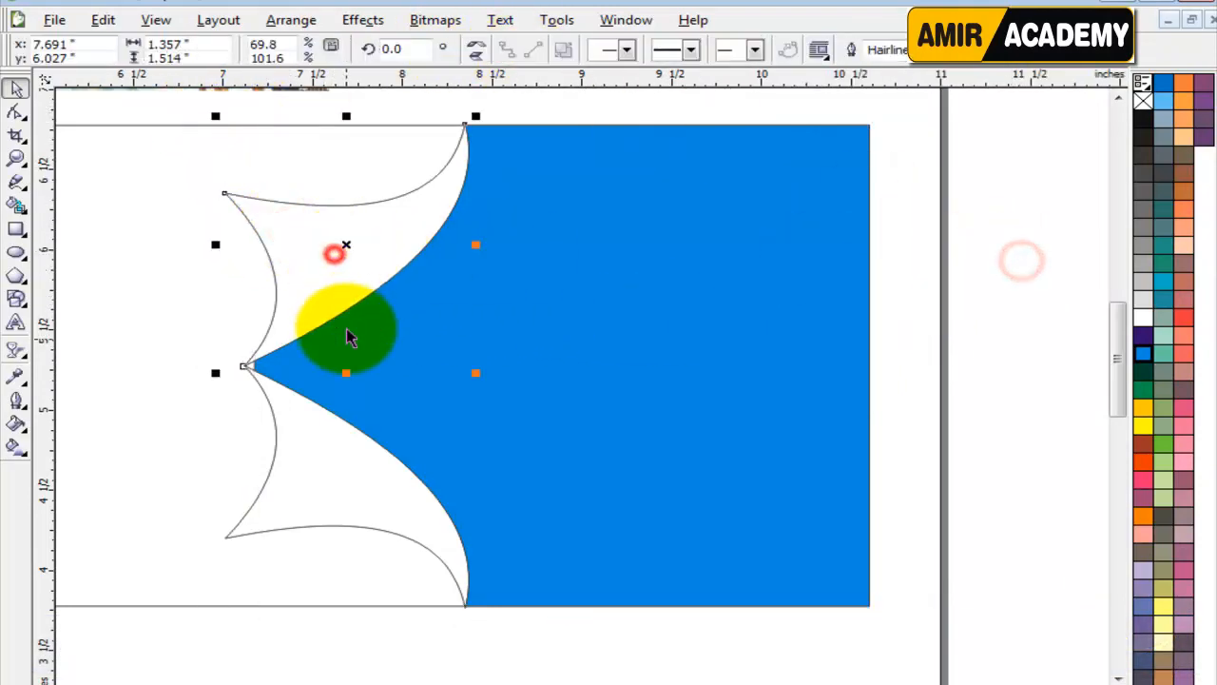
pyautogui.keyDown('shift'); pyautogui.click(344, 485); pyautogui.keyUp('shift')
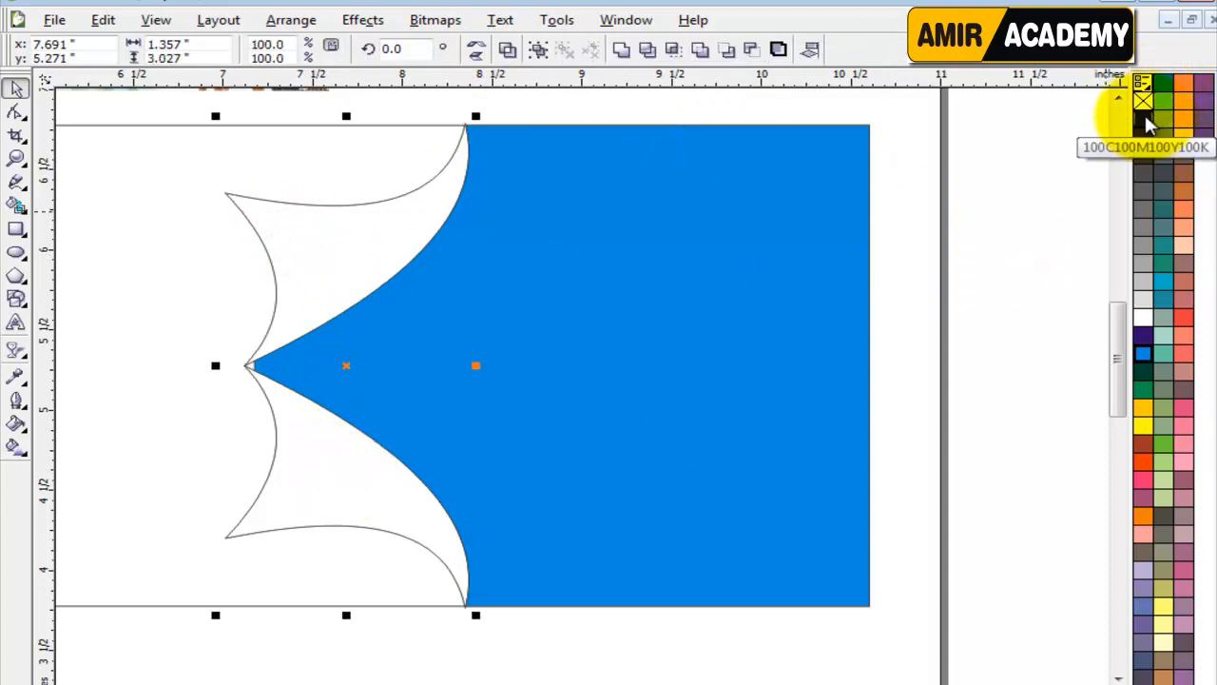
pyautogui.click(1146, 267)
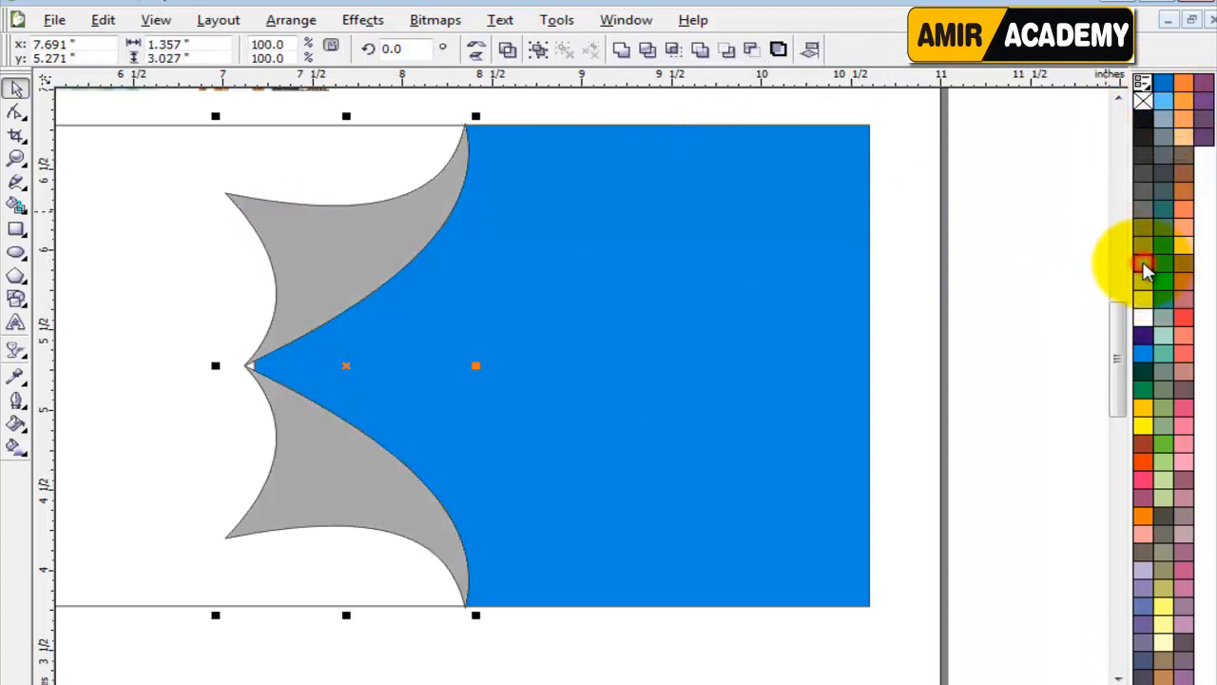
pyautogui.click(956, 367)
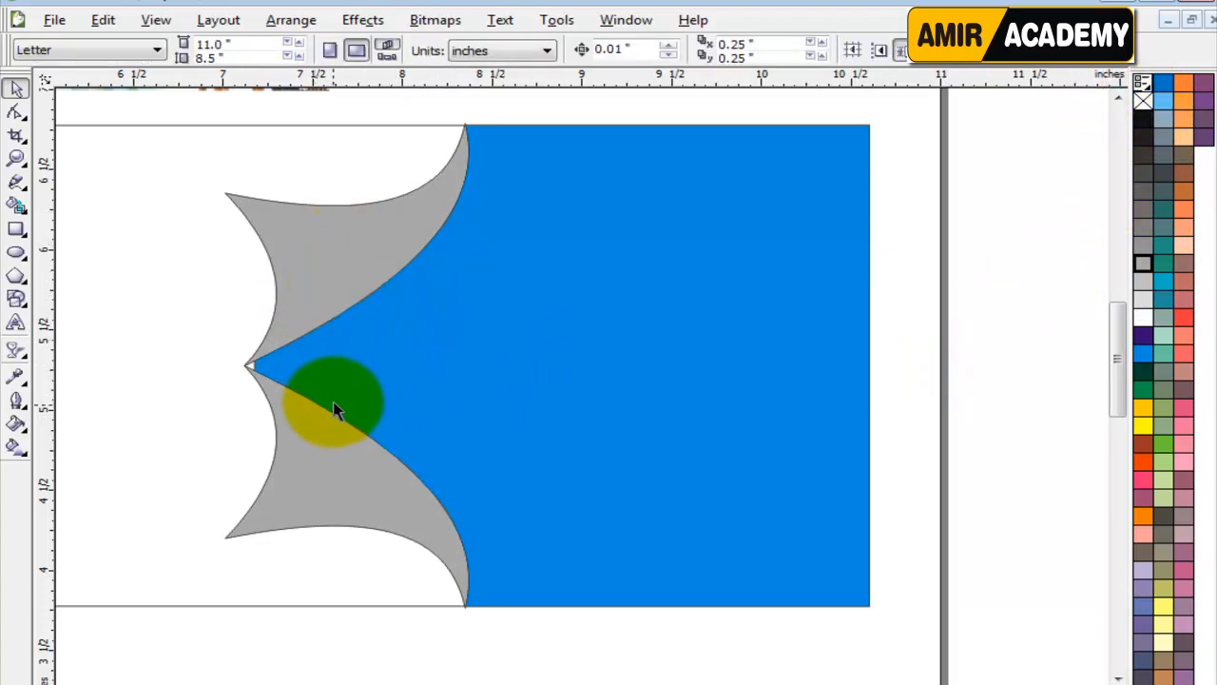
# Apply a linear grey-to-white Interactive Fill to the upper shape, white toward its left tip, at about 153.6 degrees with 17% edge pad.
pyautogui.click(359, 240)
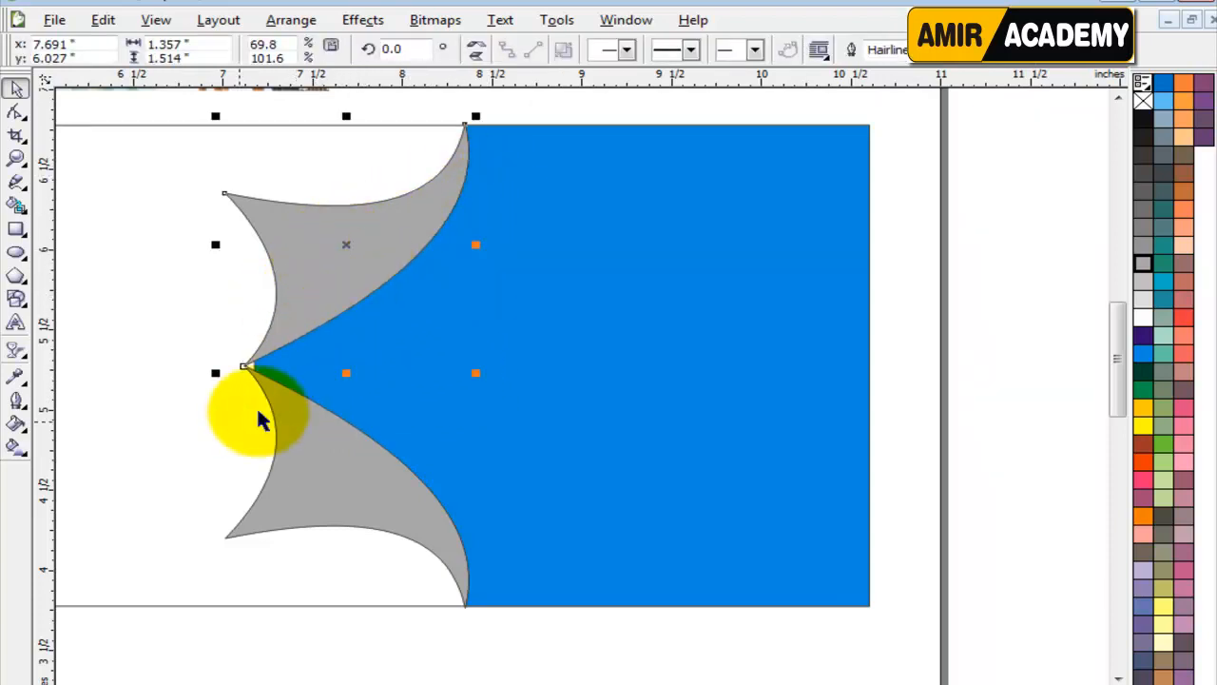
pyautogui.click(16, 446)
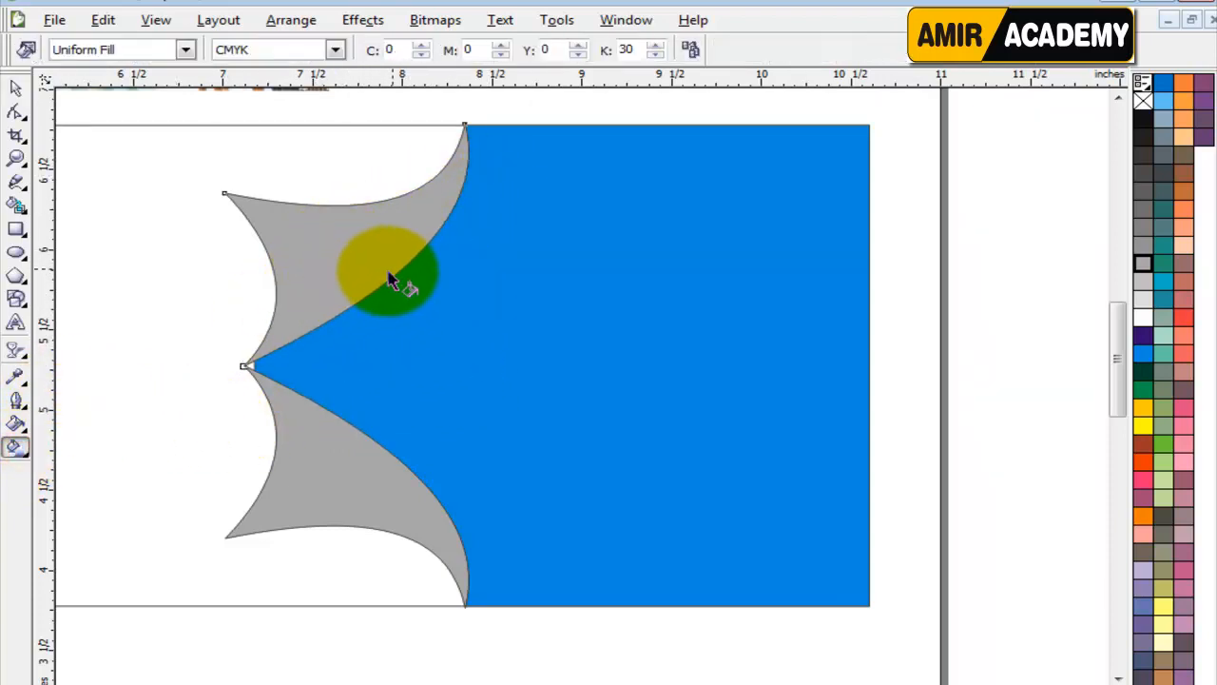
pyautogui.moveTo(396, 271); pyautogui.dragTo(247, 206)
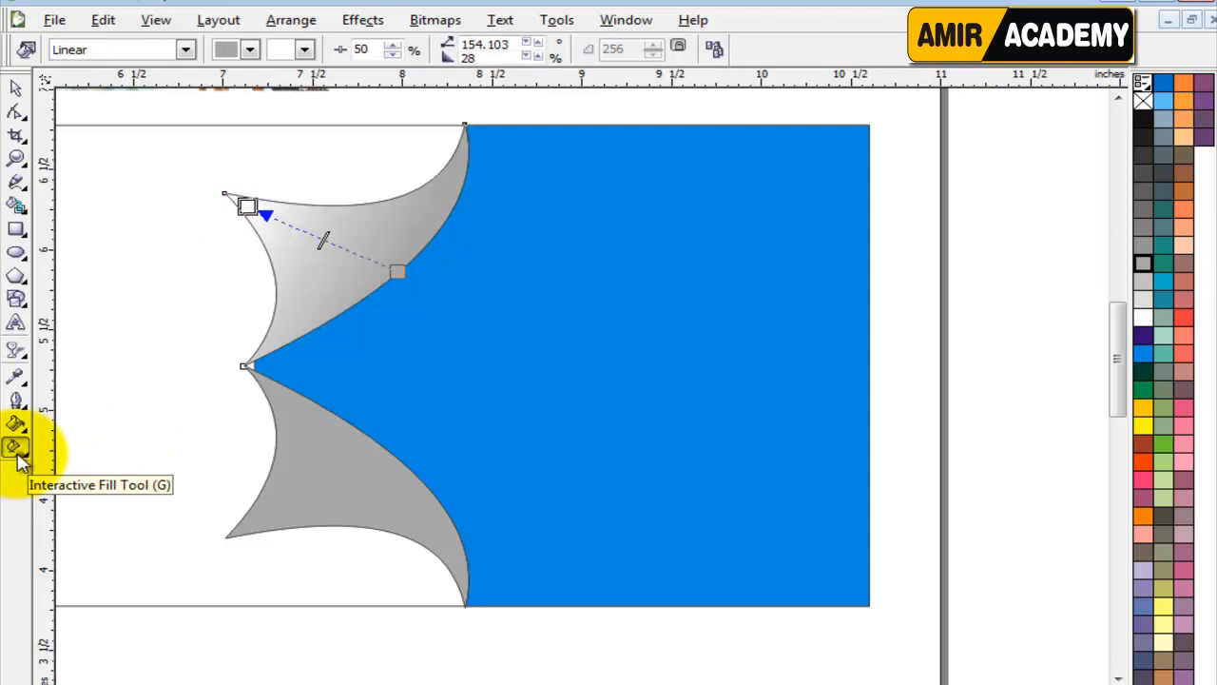
pyautogui.click(397, 272)
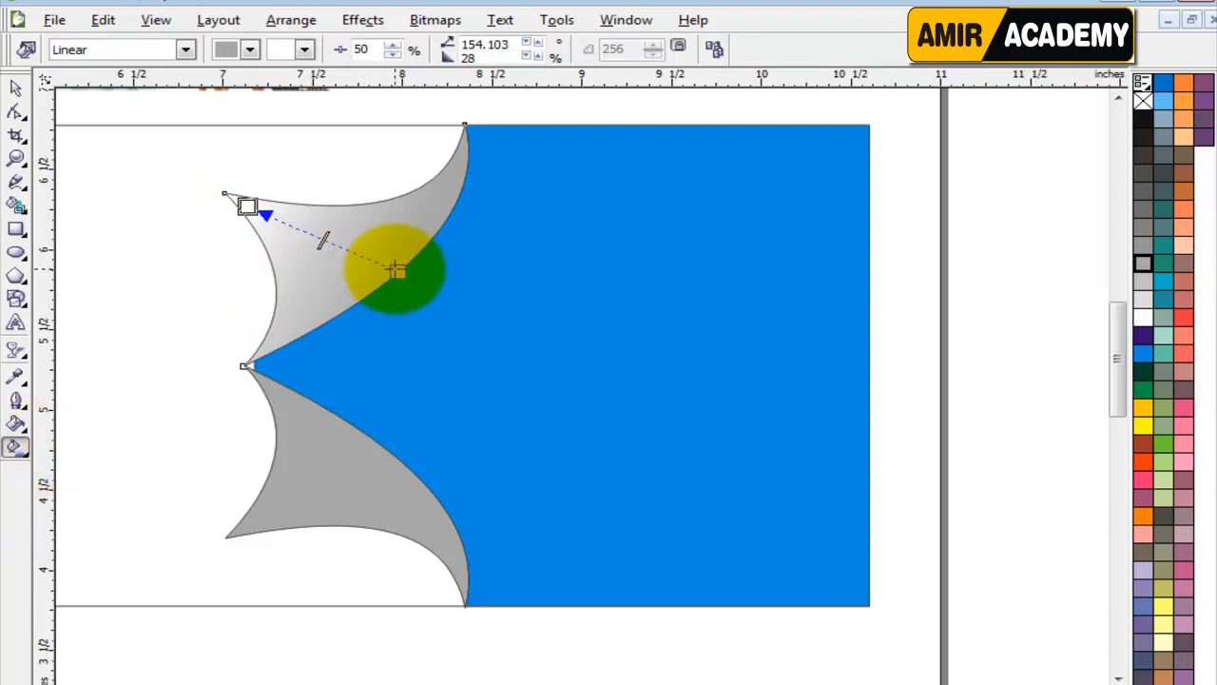
pyautogui.moveTo(397, 272); pyautogui.dragTo(455, 298)
pyautogui.click(352, 249)
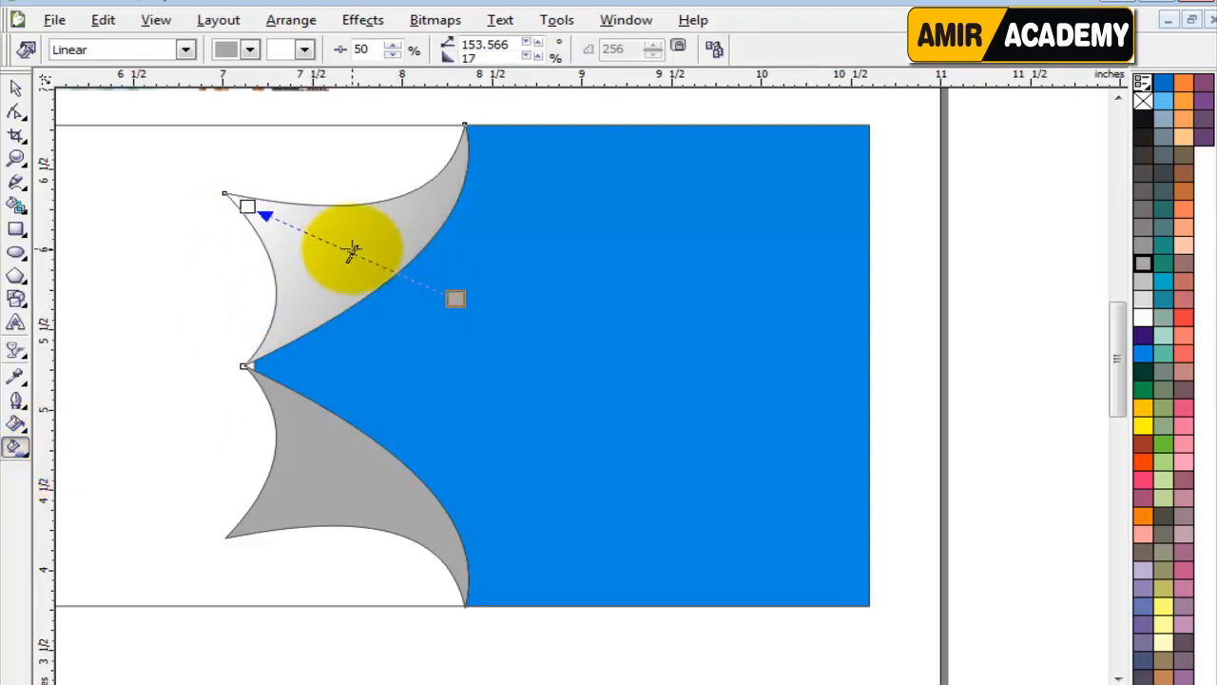
# Refine the upper shape's linear grey-to-white fill to about 150.6 degrees, with a 40% midpoint and 17% edge pad.
pyautogui.moveTo(351, 249); pyautogui.dragTo(367, 258)
pyautogui.moveTo(249, 207); pyautogui.dragTo(271, 206)
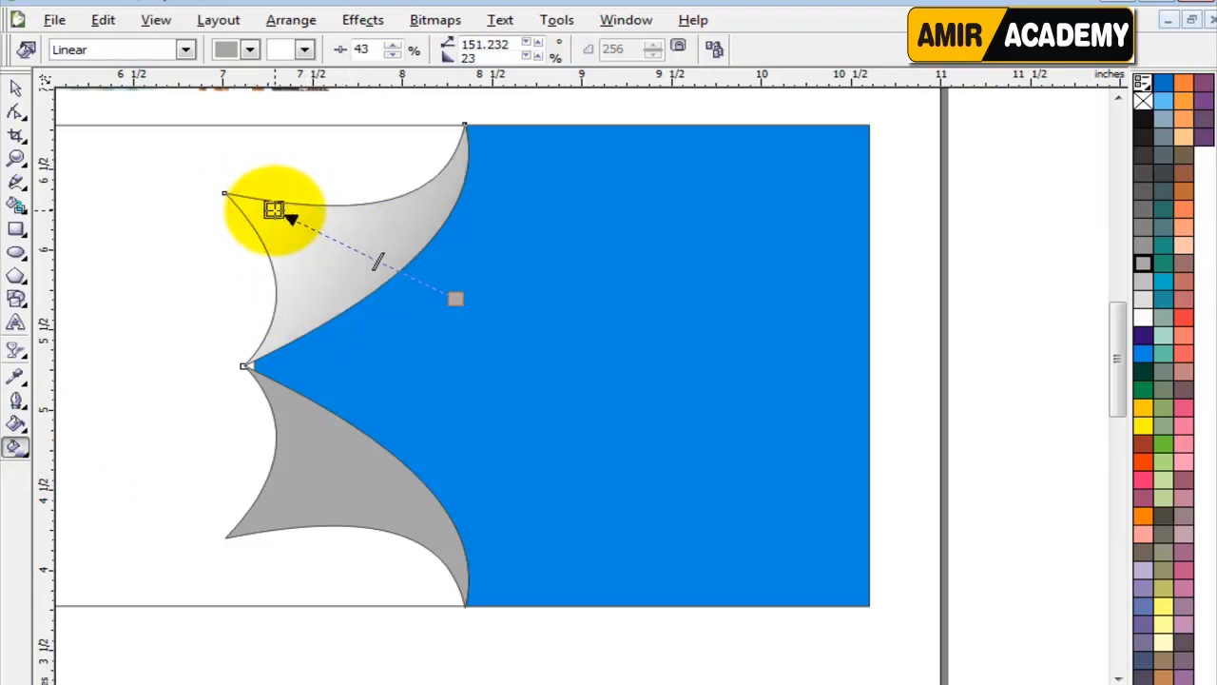
pyautogui.moveTo(457, 297); pyautogui.dragTo(505, 311)
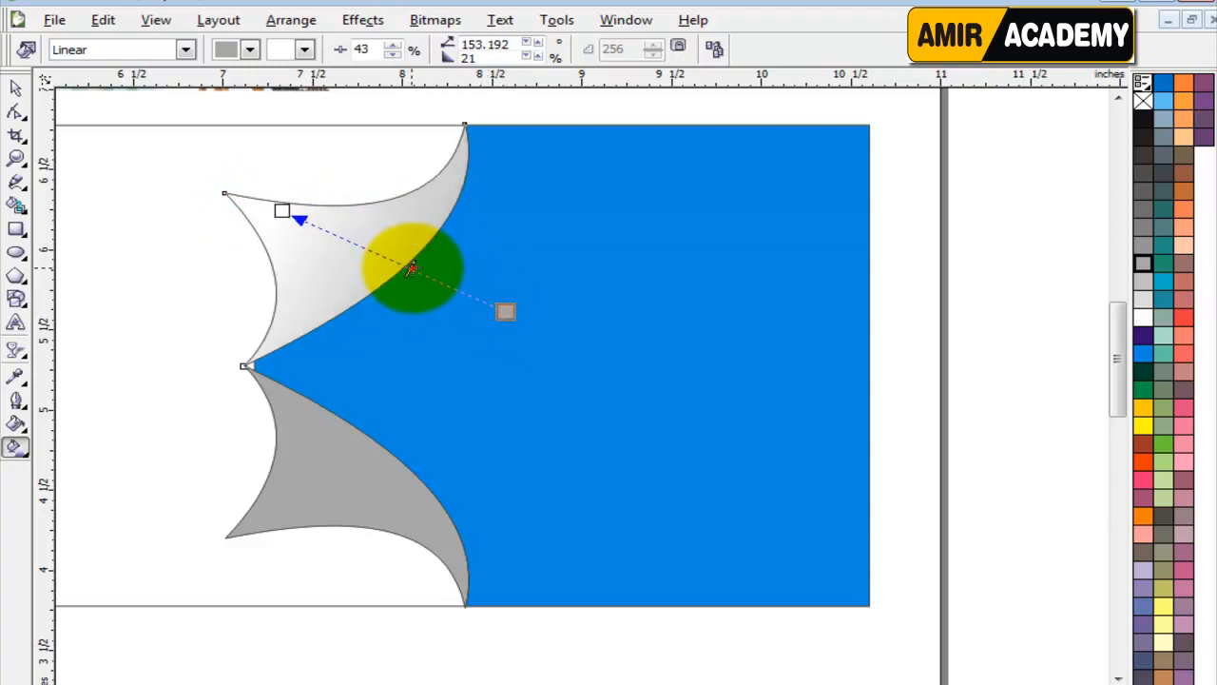
pyautogui.moveTo(414, 268); pyautogui.dragTo(416, 269)
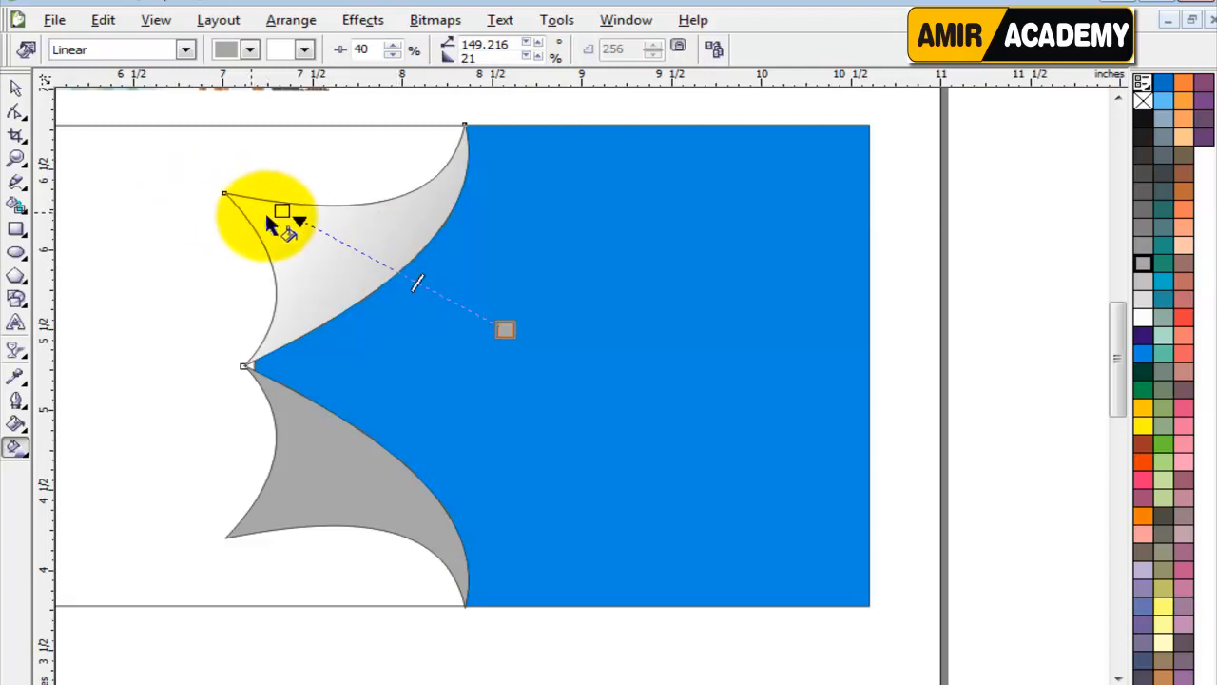
pyautogui.moveTo(281, 209); pyautogui.dragTo(260, 206)
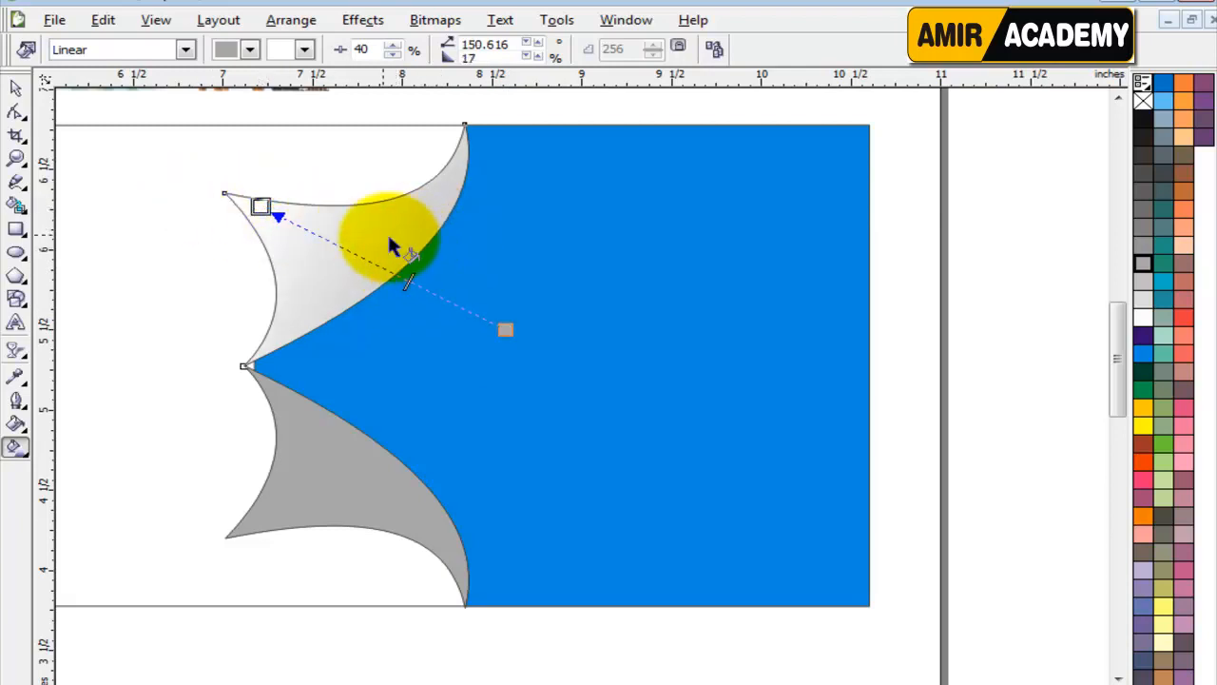
# Remove the outlines from the upper gradient shape and the blue section, keeping their fills.
pyautogui.click(17, 90)
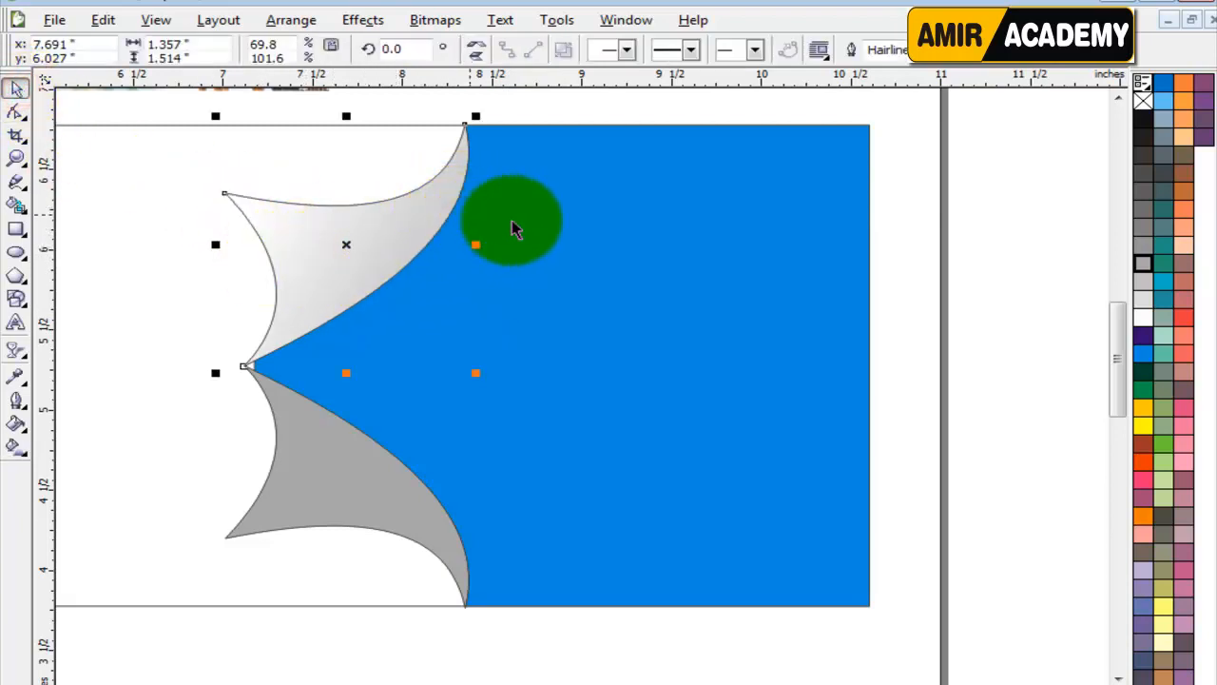
pyautogui.click(1142, 101)
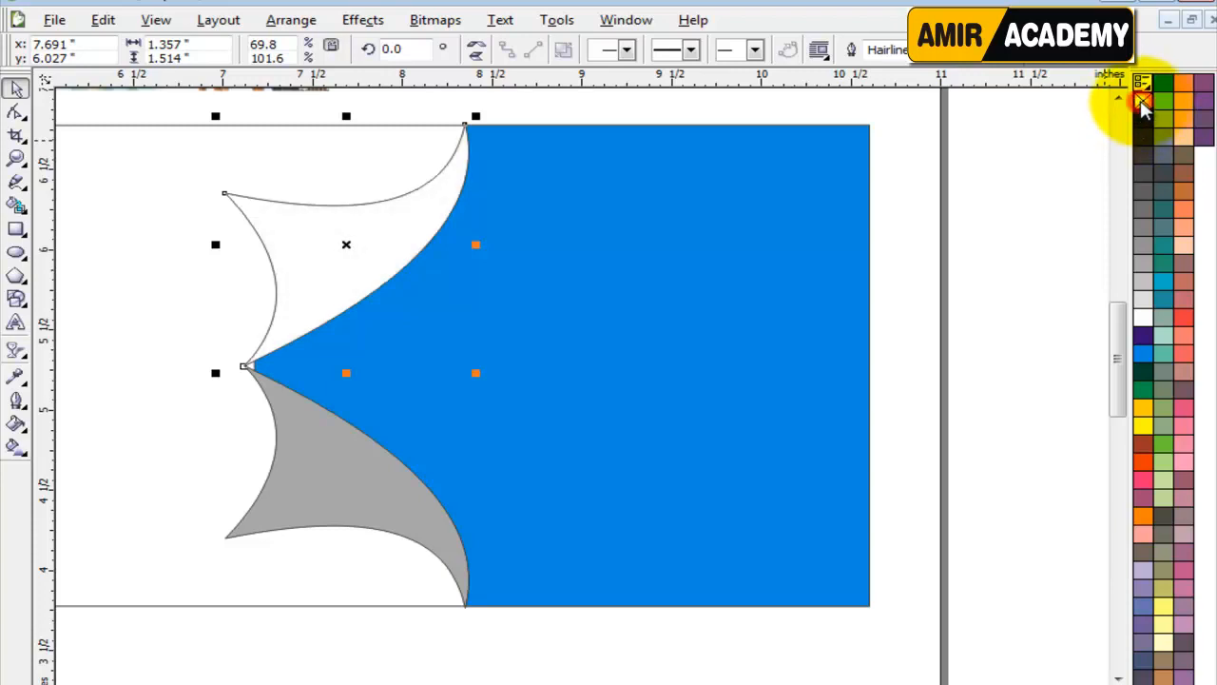
pyautogui.hotkey('ctrl', 'z')
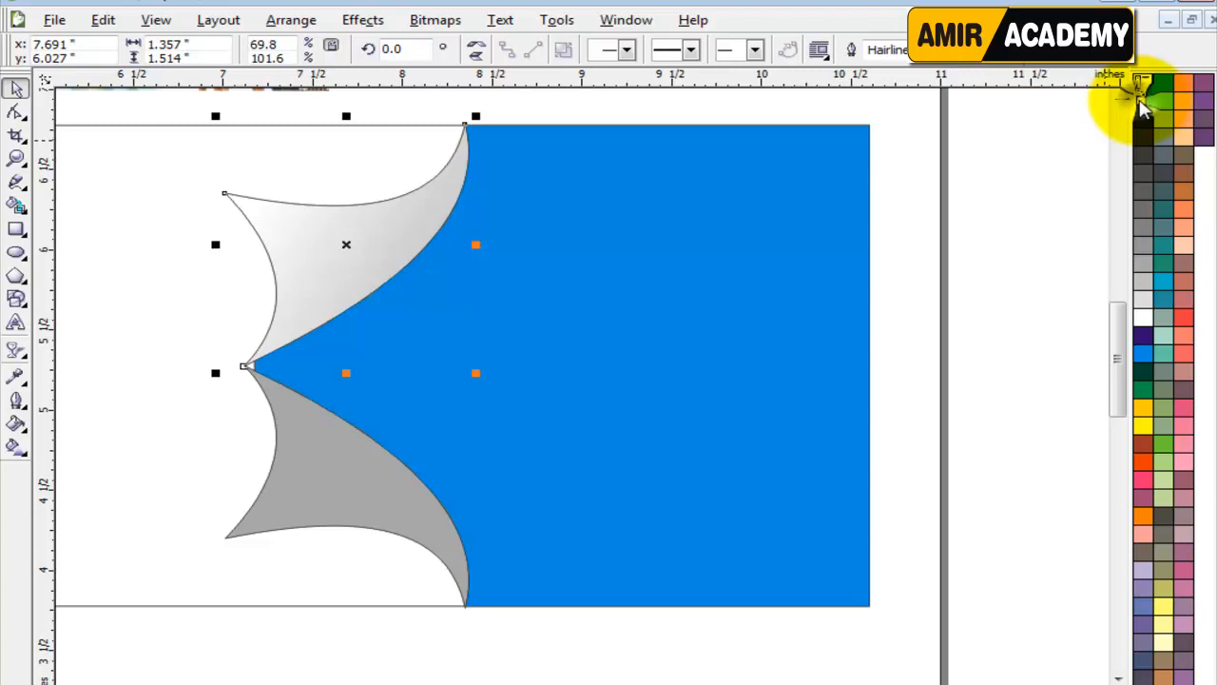
pyautogui.rightClick(1142, 102)
pyautogui.click(1078, 116)
pyautogui.click(988, 291)
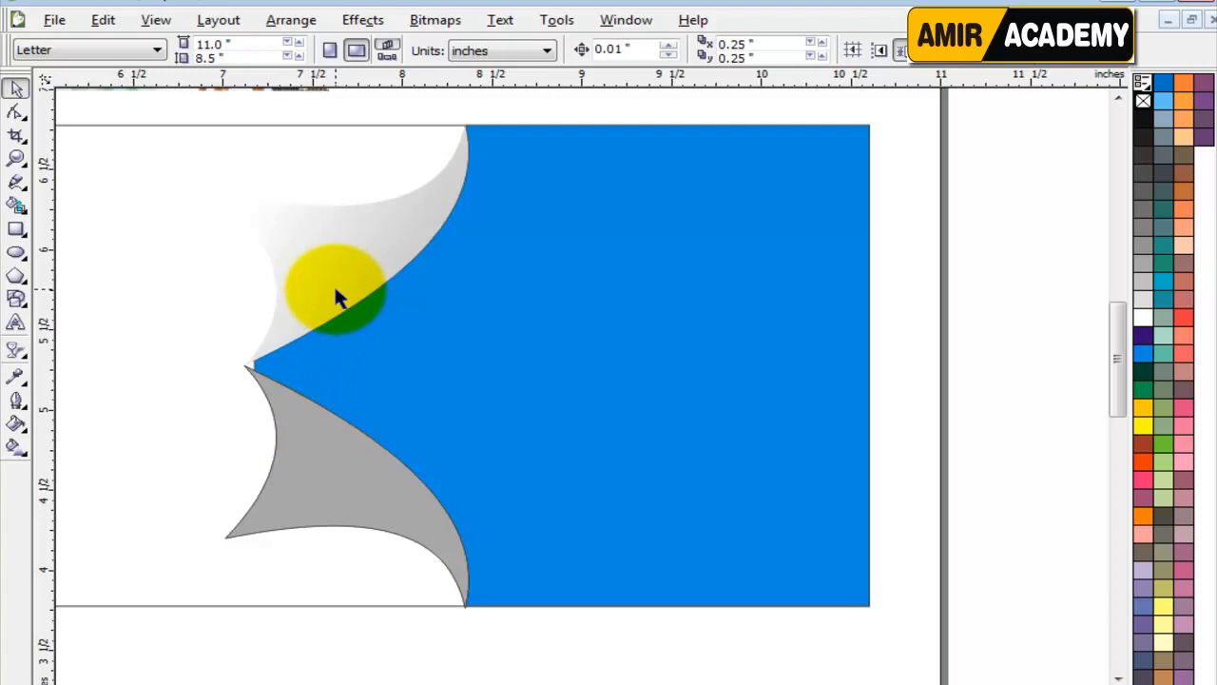
pyautogui.click(511, 240)
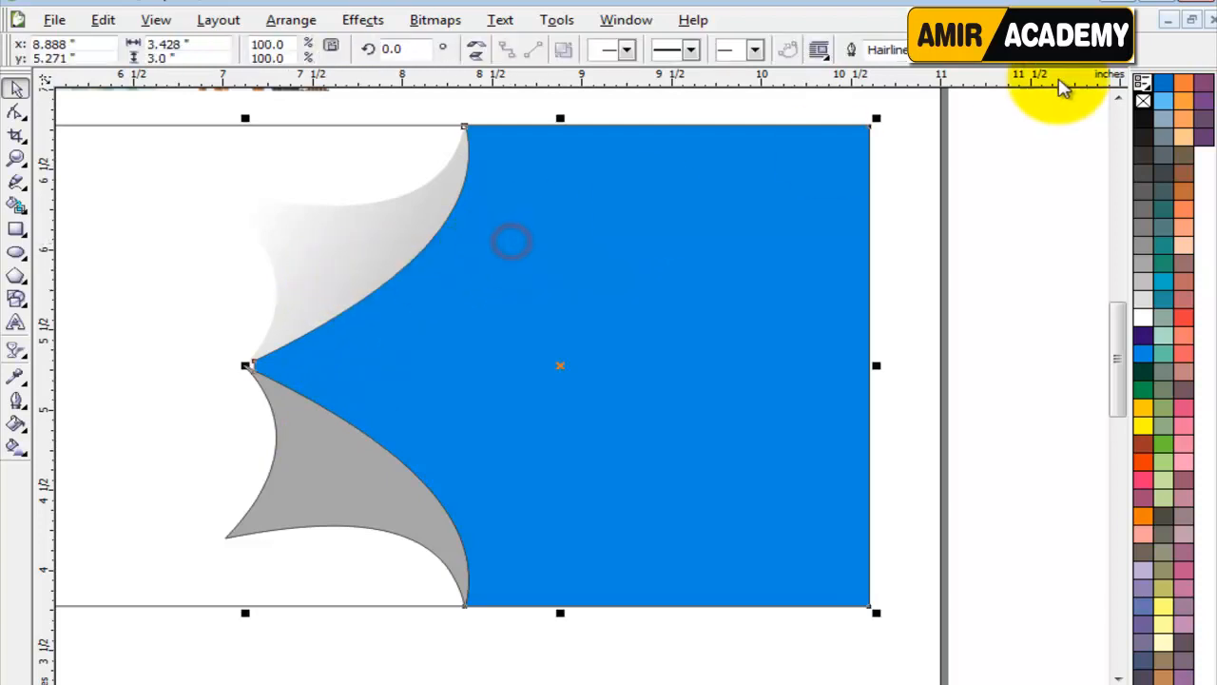
pyautogui.rightClick(1142, 101)
pyautogui.click(1046, 285)
# Delete the lower grey shape and replace it with a vertically mirrored copy of the upper gradient shape.
pyautogui.click(350, 467)
pyautogui.press('F10')
pyautogui.click(338, 287)
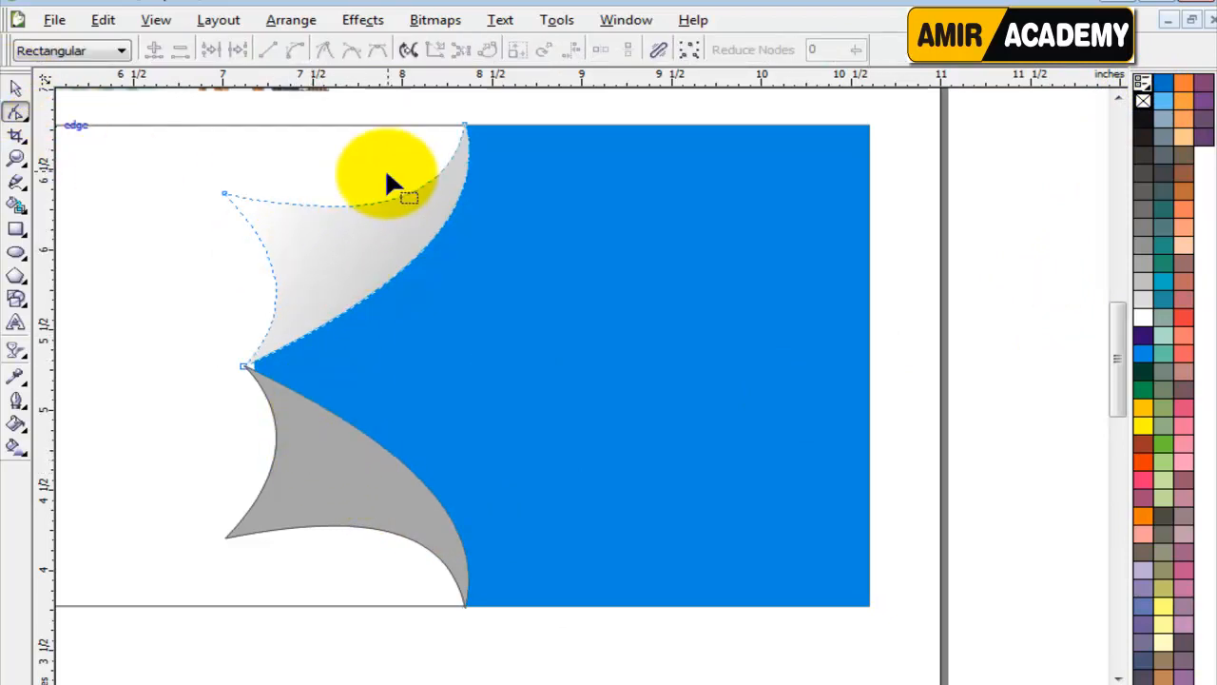
pyautogui.click(17, 88)
pyautogui.moveTo(348, 115); pyautogui.dragTo(350, 388)
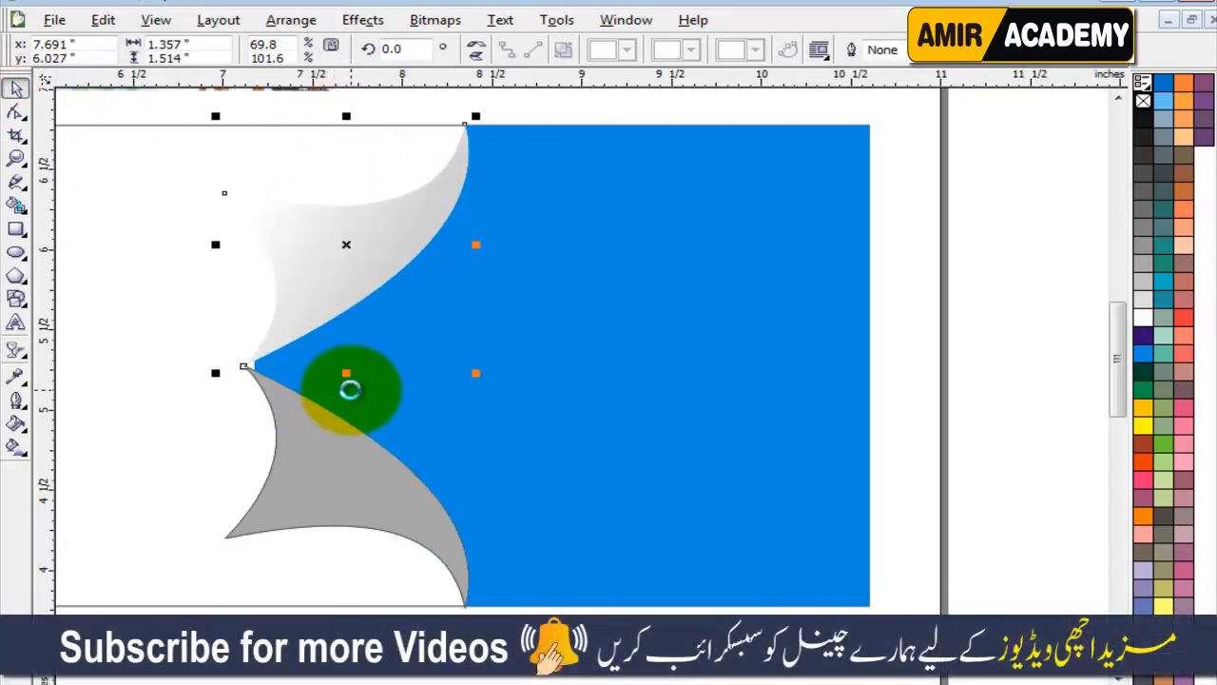
pyautogui.click(321, 474)
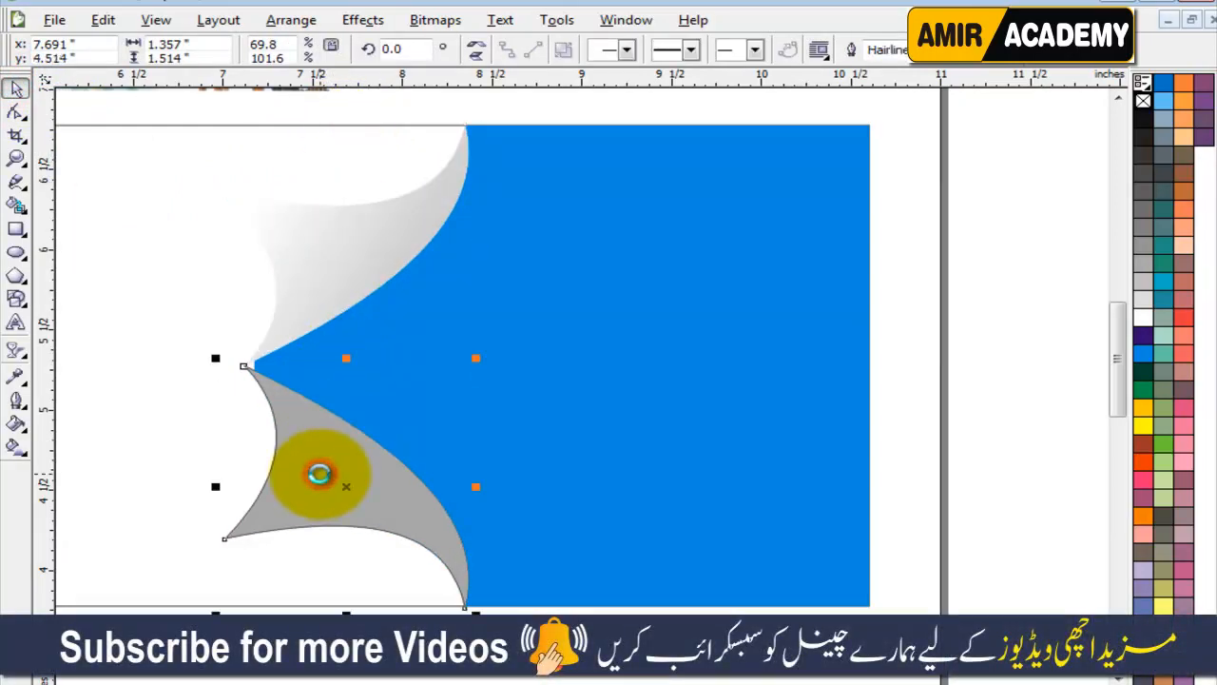
pyautogui.press('Delete')
pyautogui.click(344, 245)
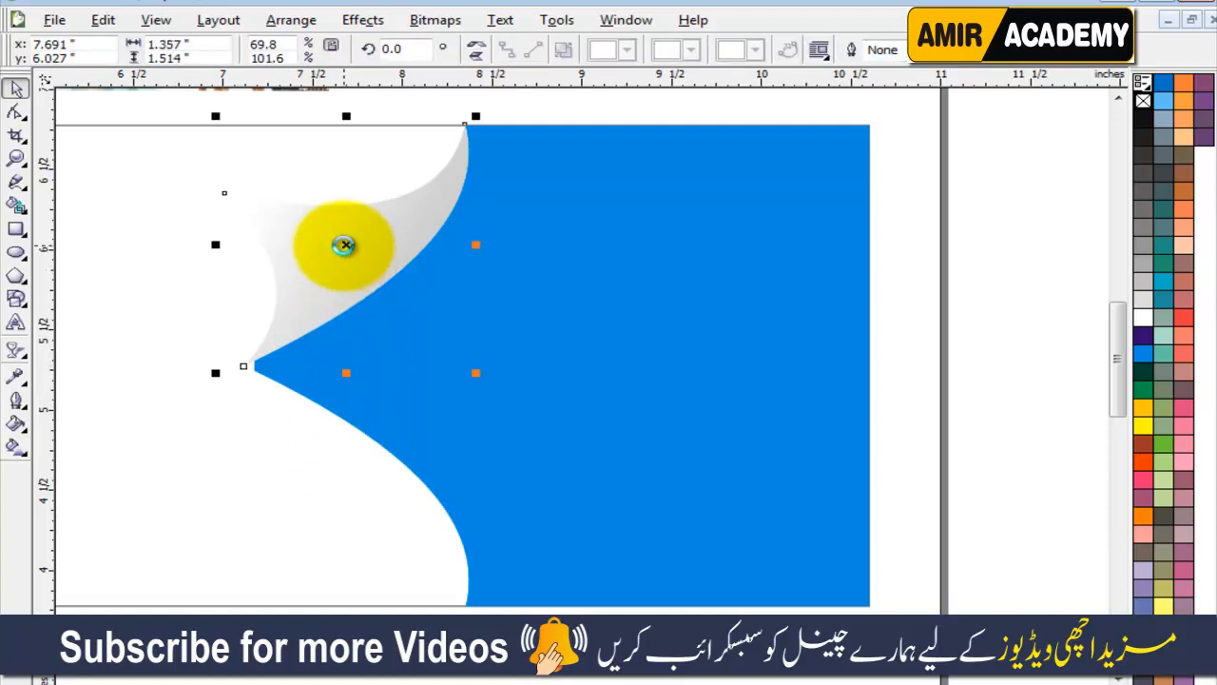
pyautogui.moveTo(346, 116); pyautogui.dragTo(336, 415)
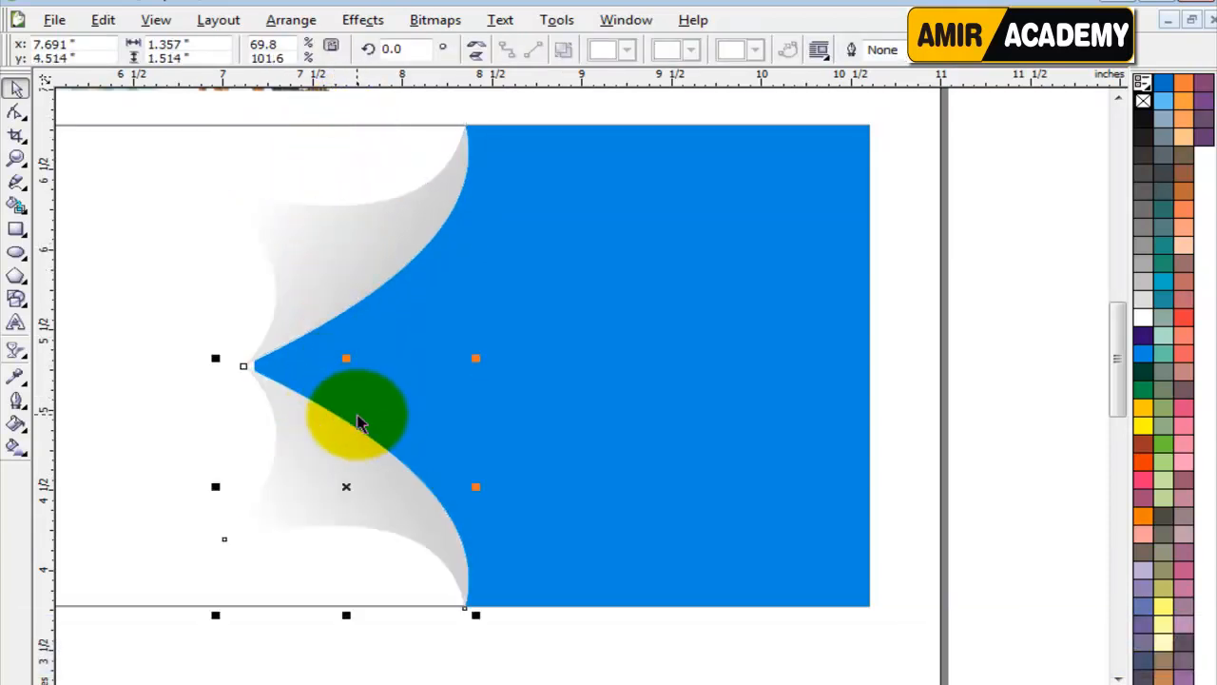
pyautogui.click(918, 391)
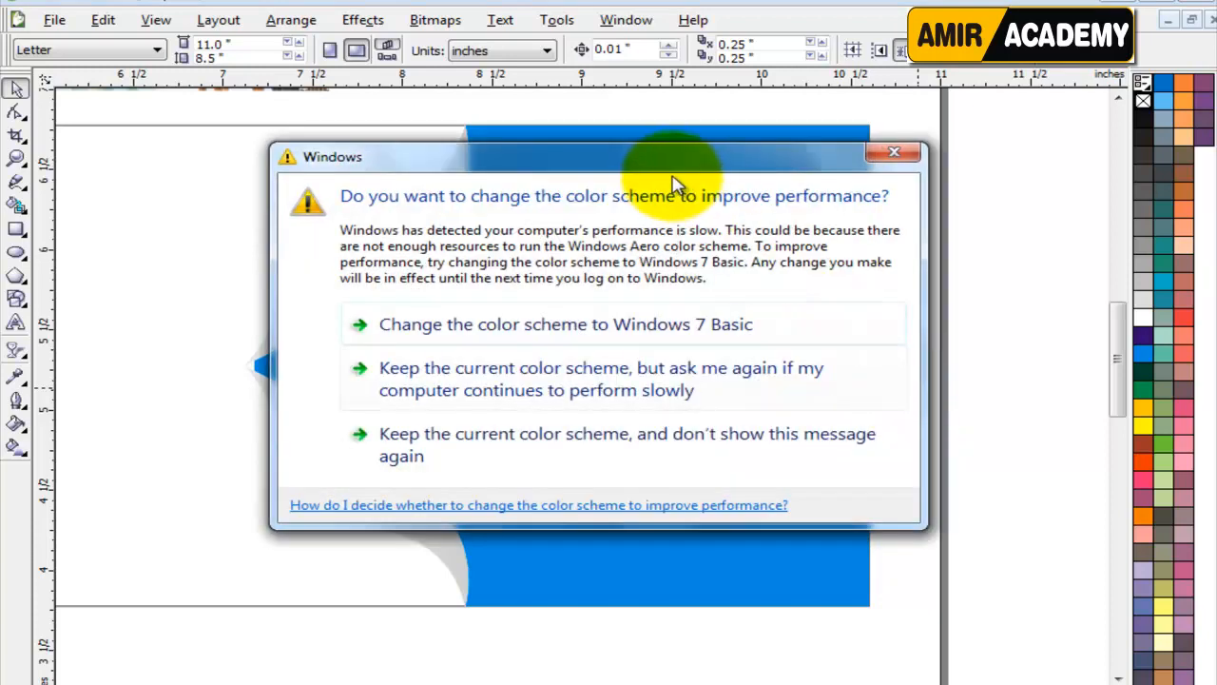
pyautogui.moveTo(663, 152); pyautogui.dragTo(970, 683)
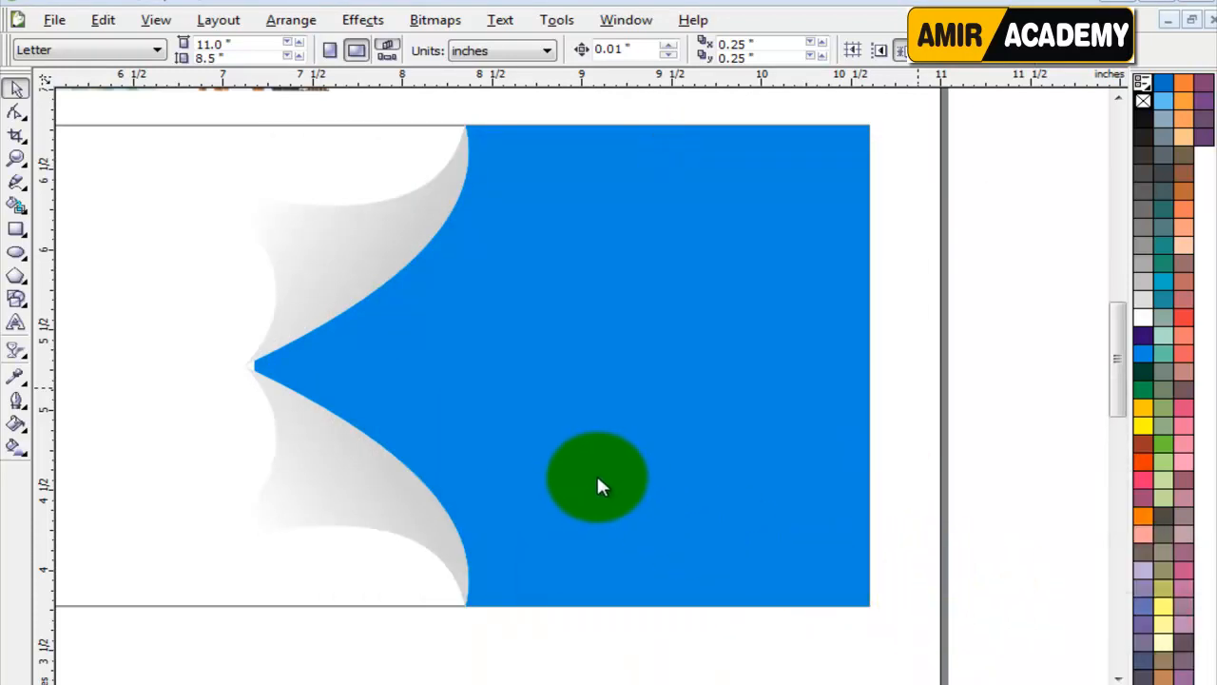
# Bring the tourism collage to the front over the blue section, enlarged to about 4.78 by 2.61 inches and aligned with the banner's upper edge.
pyautogui.scroll(-1, 959, 427)
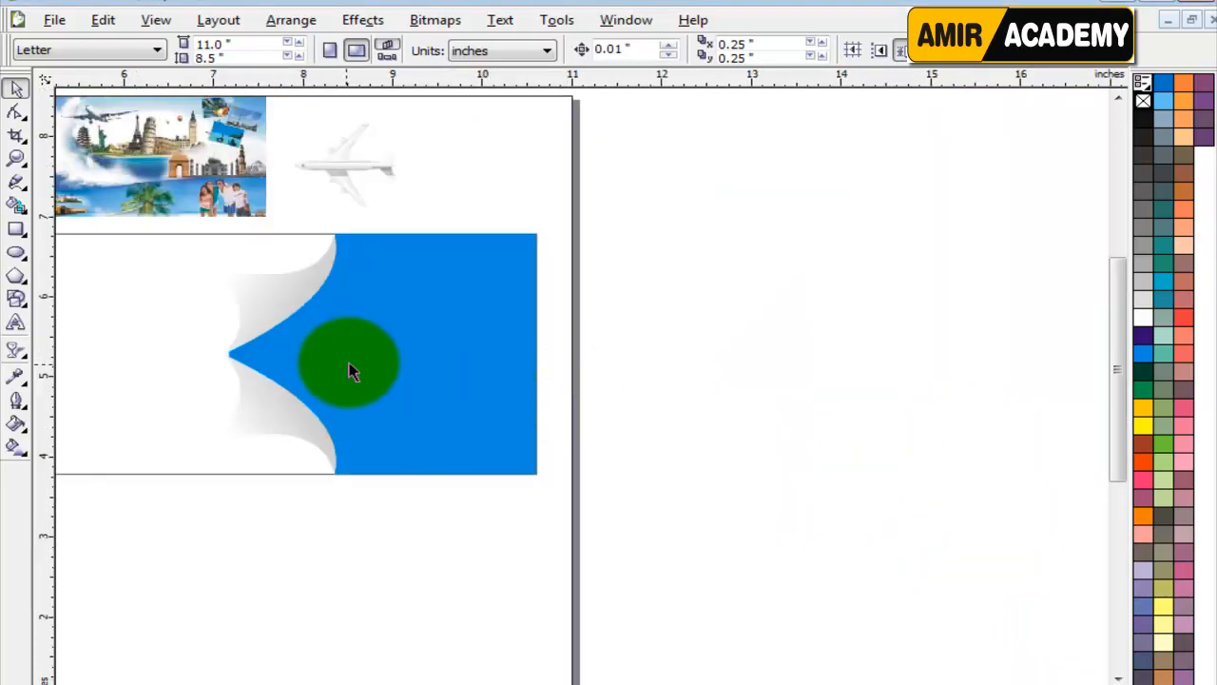
pyautogui.moveTo(166, 138); pyautogui.dragTo(445, 339)
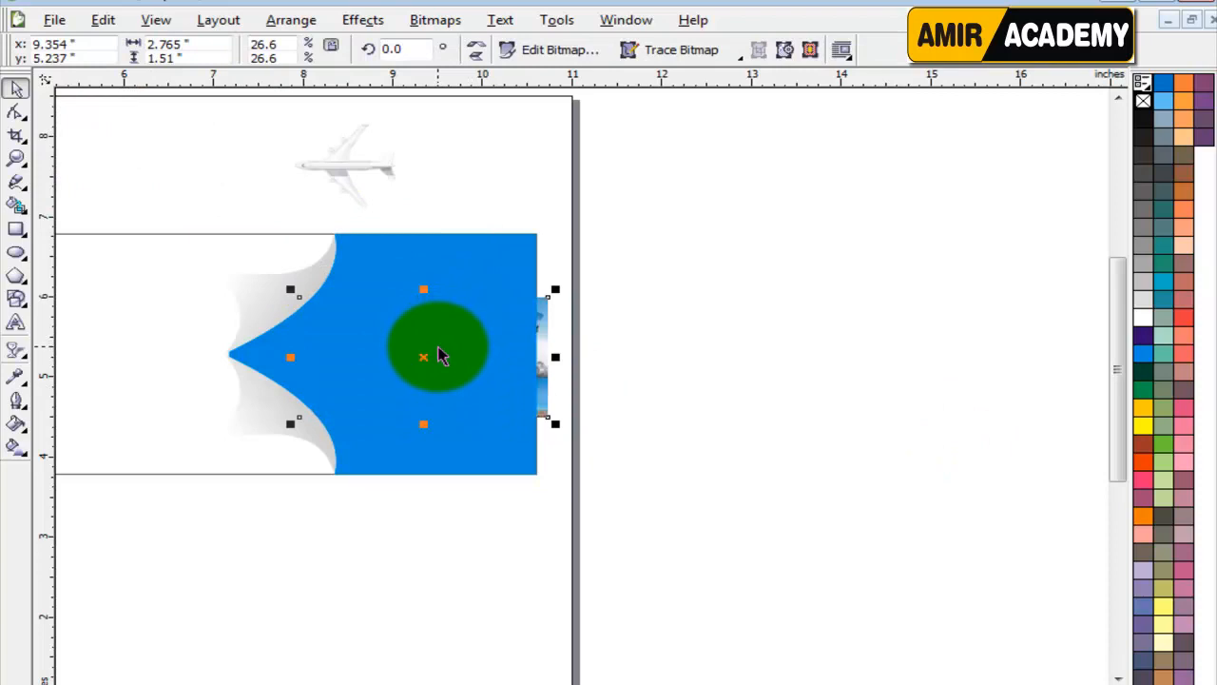
pyautogui.scroll(1, 443, 354)
pyautogui.hotkey('shift', 'pageup')
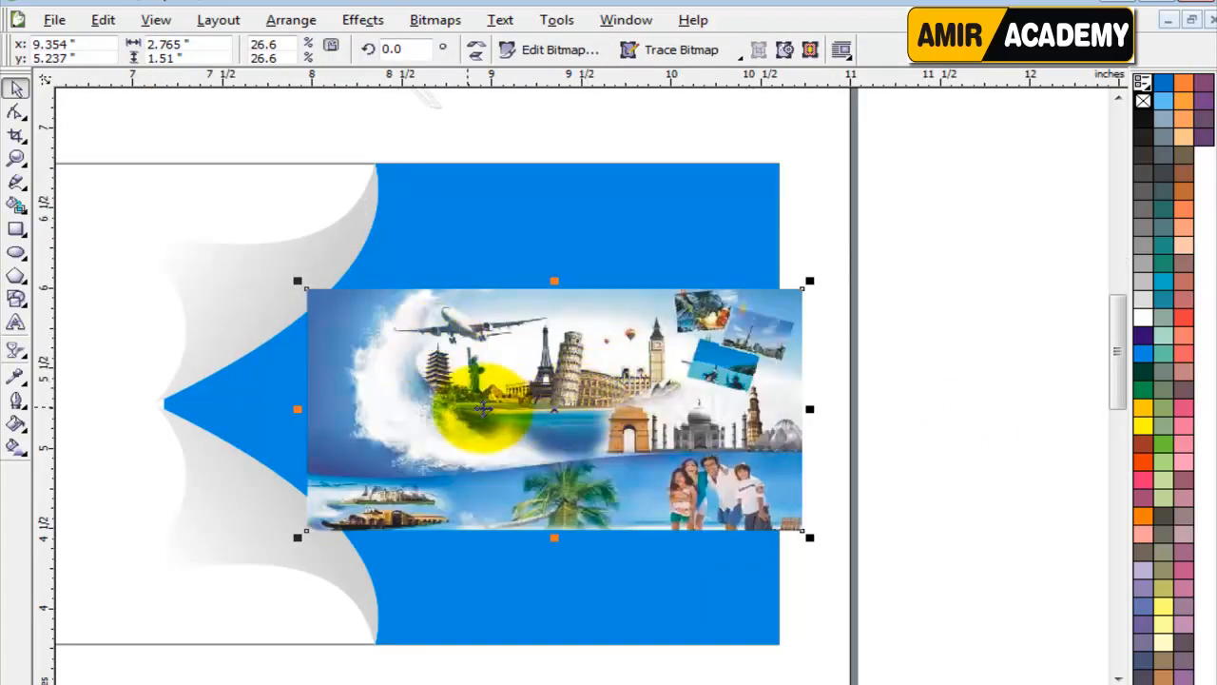
pyautogui.moveTo(813, 278); pyautogui.dragTo(994, 157)
pyautogui.moveTo(774, 330); pyautogui.dragTo(830, 294)
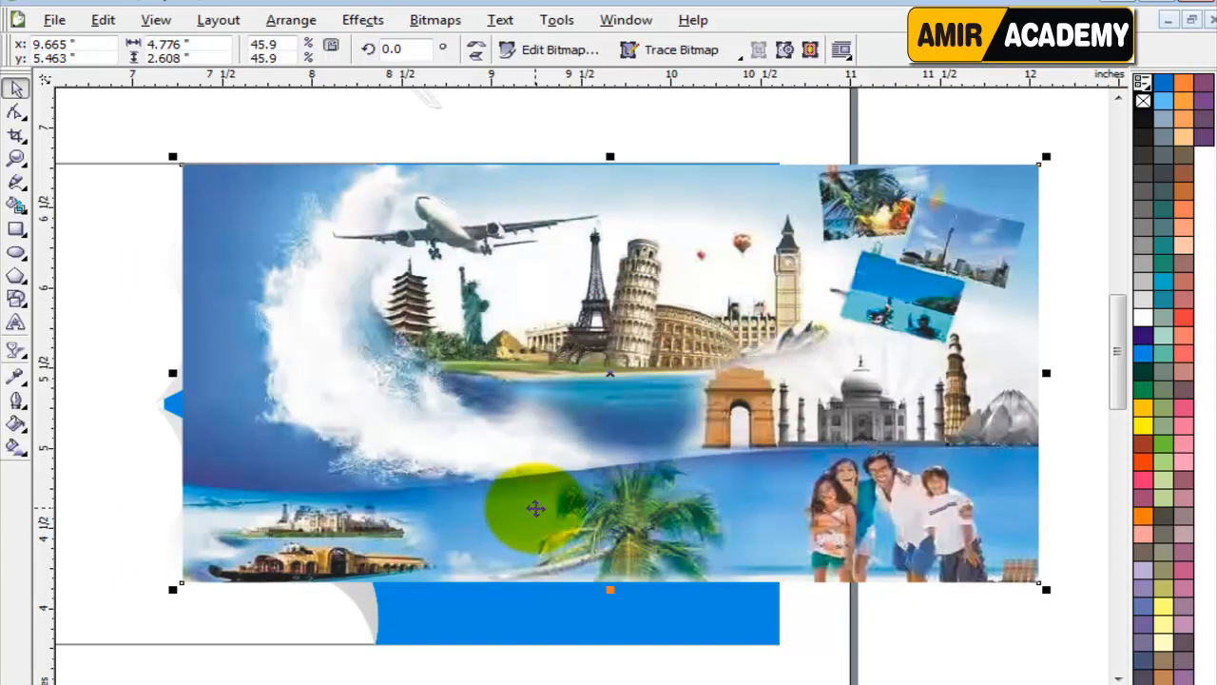
# Send the tourism collage to the back and PowerClip it inside the blue section.
pyautogui.hotkey('shift', 'pagedown')
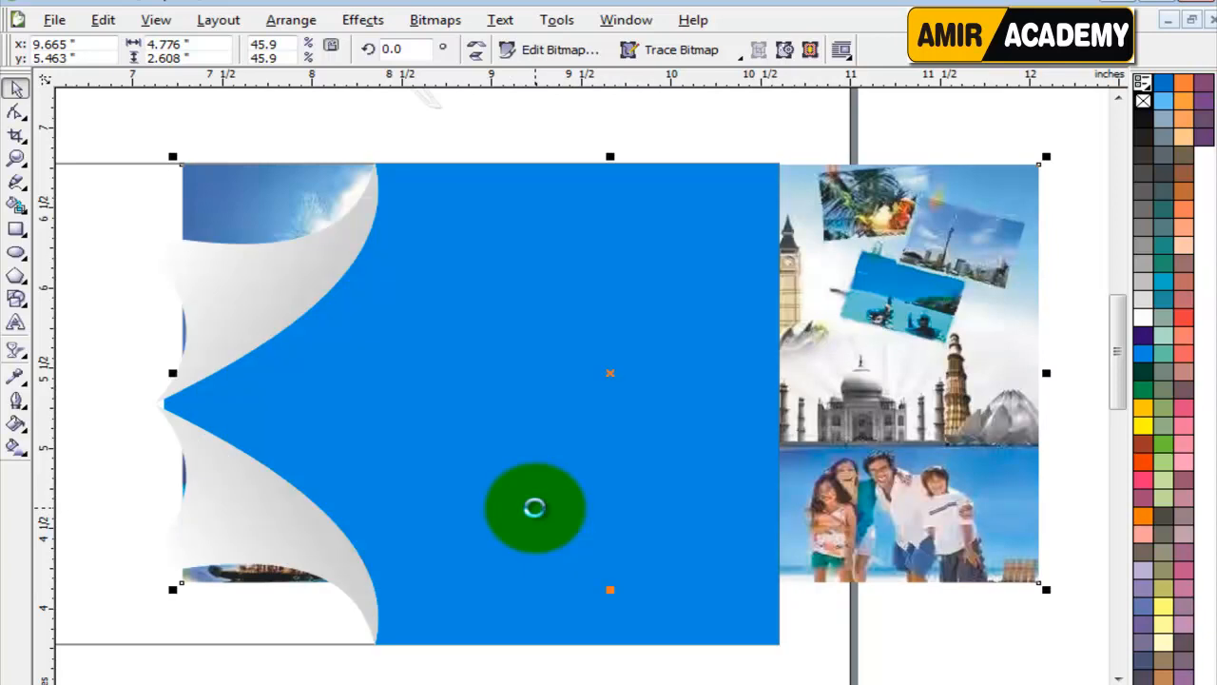
pyautogui.click(356, 21)
pyautogui.moveTo(504, 299)
pyautogui.click(576, 298)
pyautogui.click(550, 368)
pyautogui.click(918, 380)
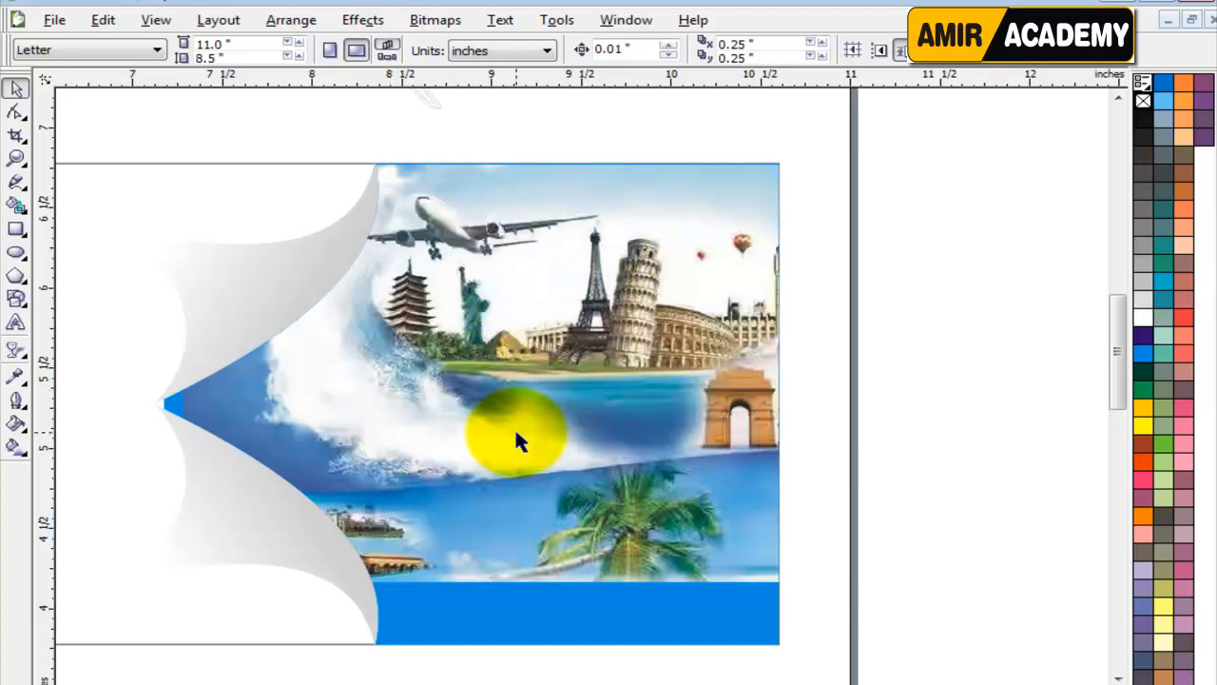
pyautogui.scroll(-3, 514, 427)
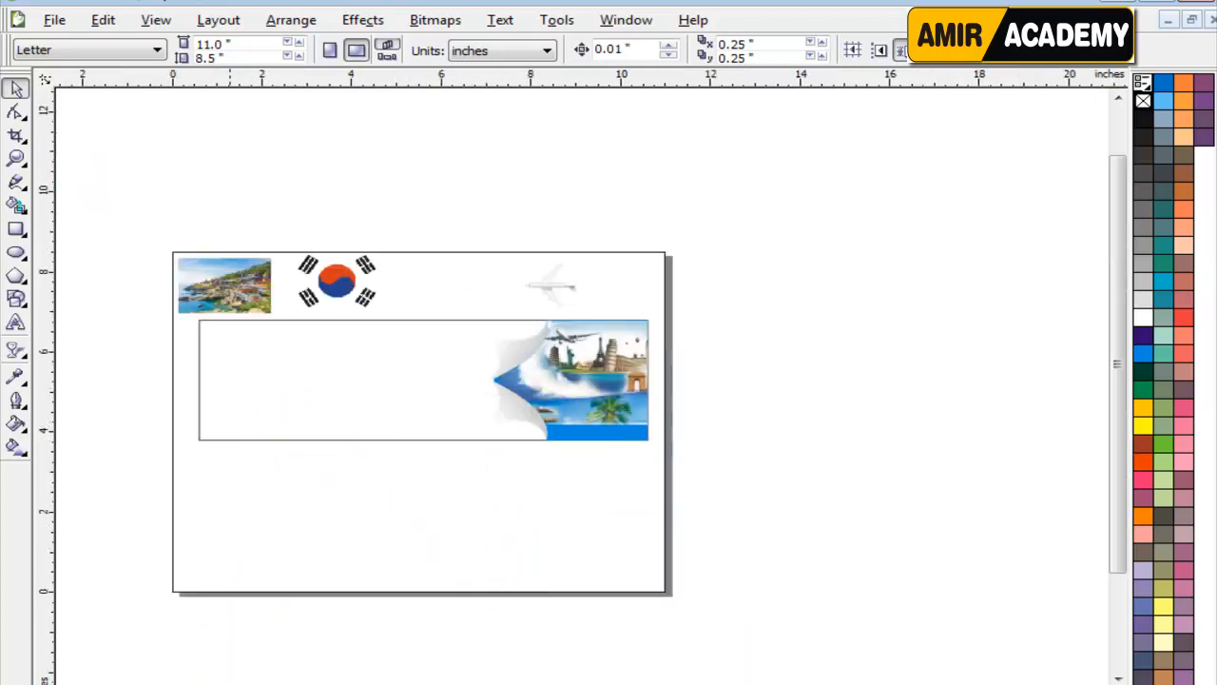
pyautogui.click(228, 683)
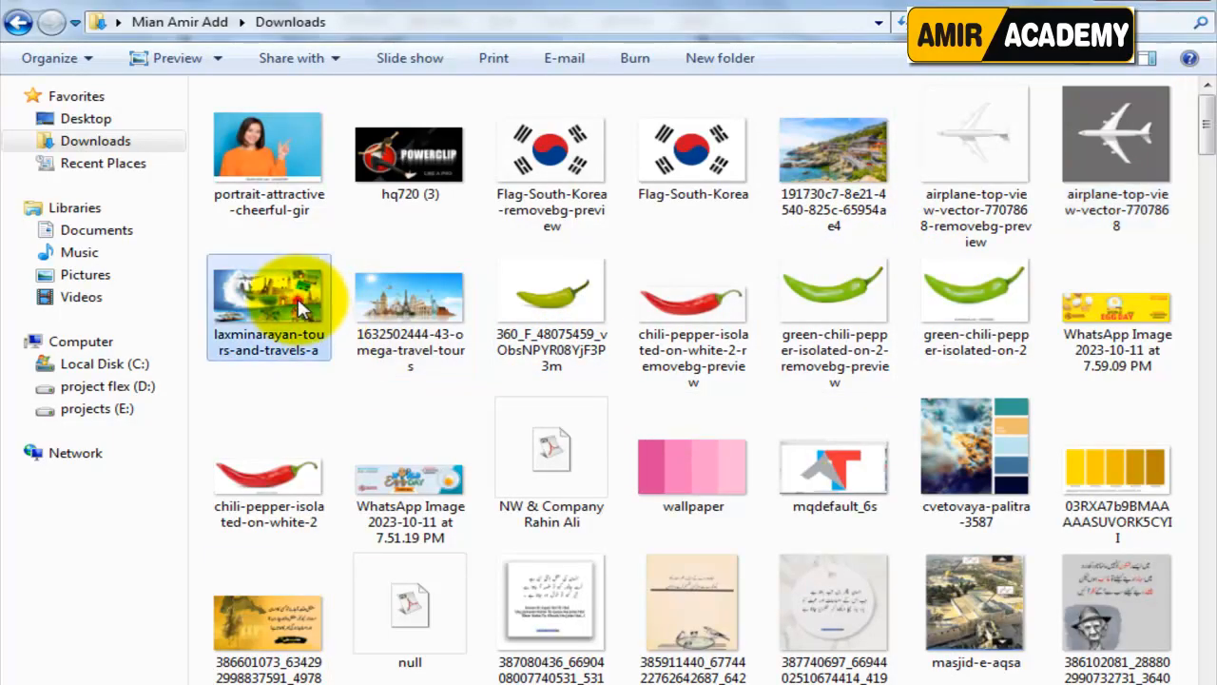
pyautogui.moveTo(390, 285); pyautogui.dragTo(534, 481)
# Scale the imported landmarks skyline image to about 3.68 by 1.89 inches and place it over the blue section's lower half.
pyautogui.scroll(2, 638, 421)
pyautogui.moveTo(777, 328); pyautogui.dragTo(537, 505)
pyautogui.moveTo(454, 510); pyautogui.dragTo(557, 379)
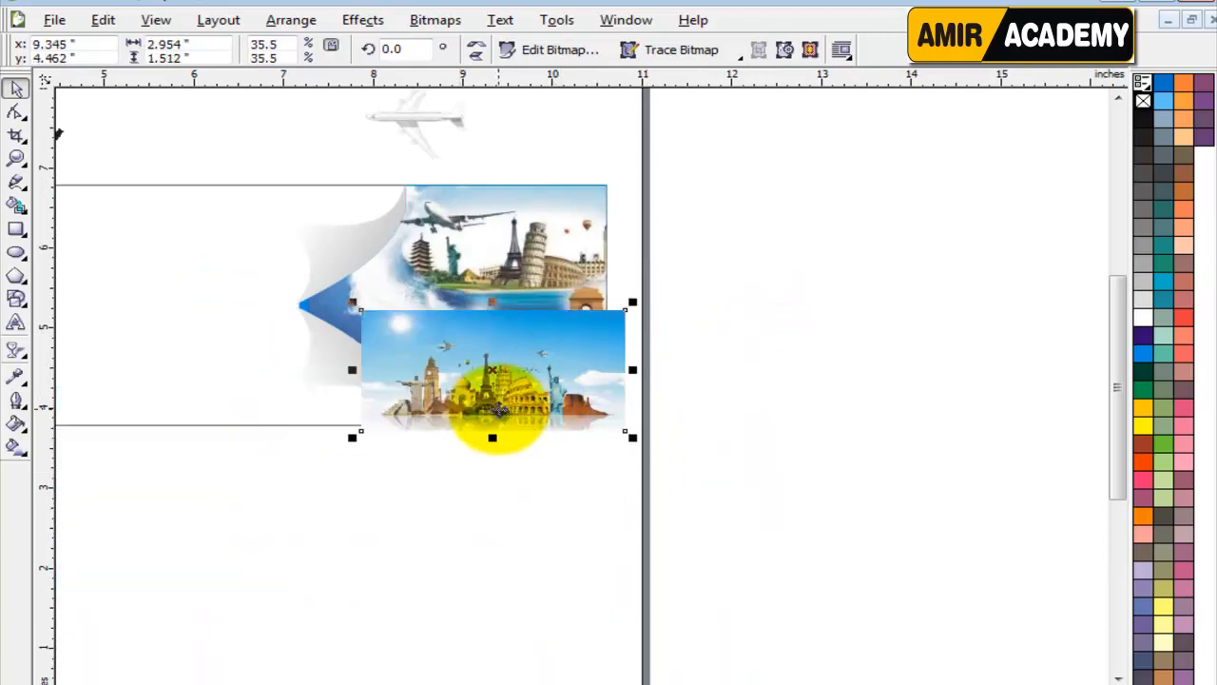
pyautogui.scroll(2, 488, 428)
pyautogui.moveTo(296, 186); pyautogui.dragTo(211, 143)
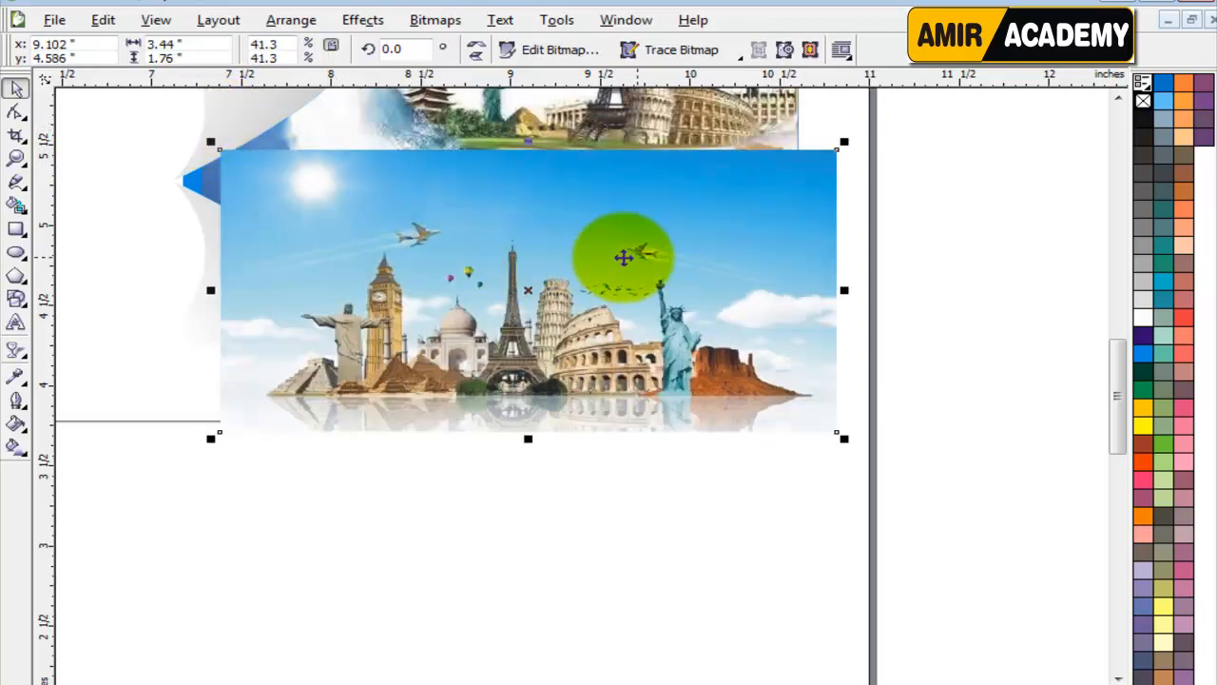
pyautogui.moveTo(844, 142); pyautogui.dragTo(887, 122)
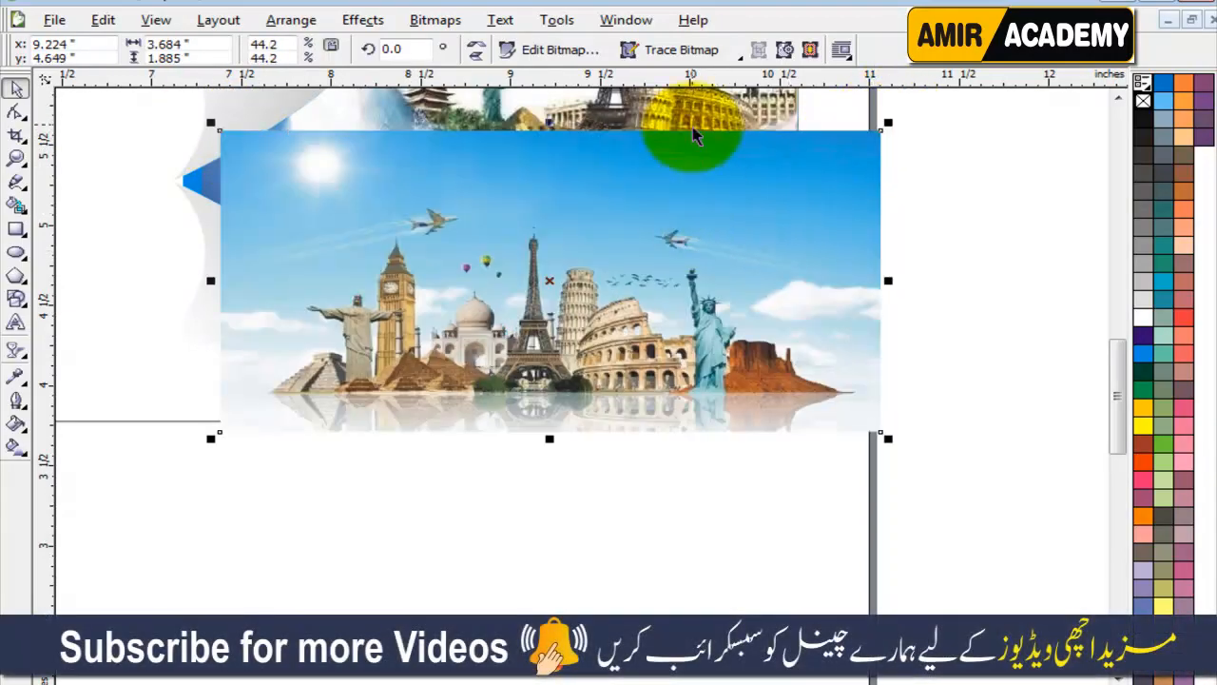
pyautogui.scroll(-2, 578, 361)
pyautogui.scroll(2, 513, 359)
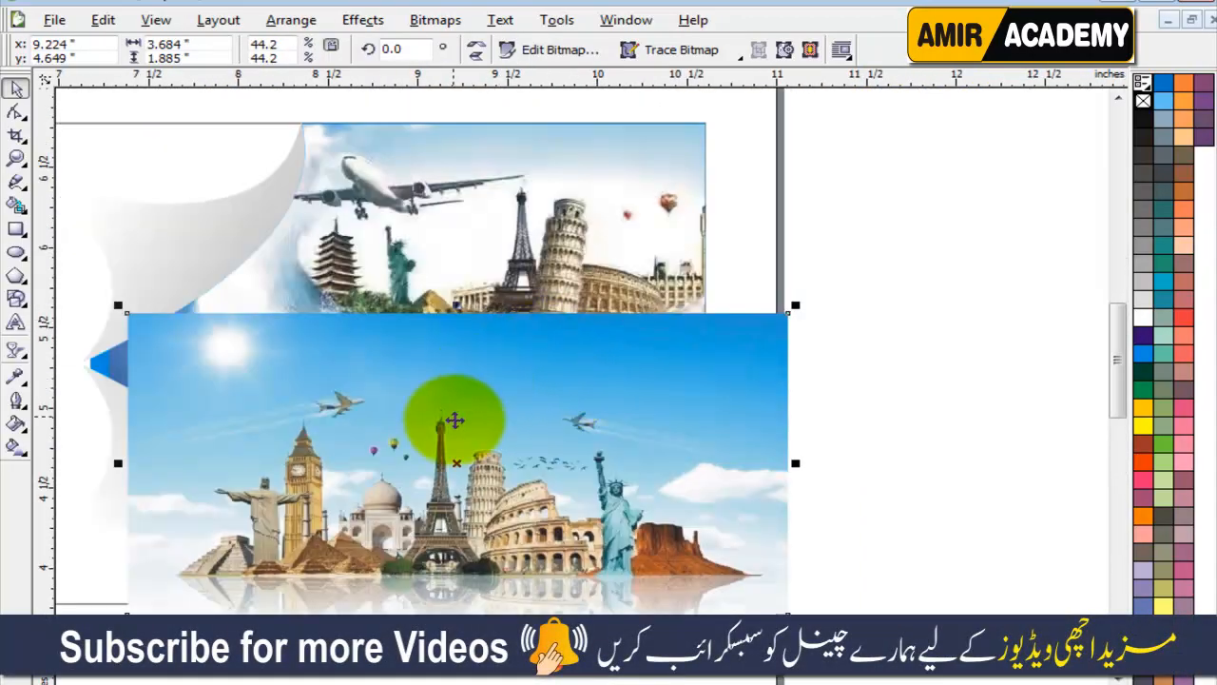
# Send the skyline image to the back, PowerClip it inside the blue section and open the container's contents for editing.
pyautogui.hotkey('shift', 'pagedown')
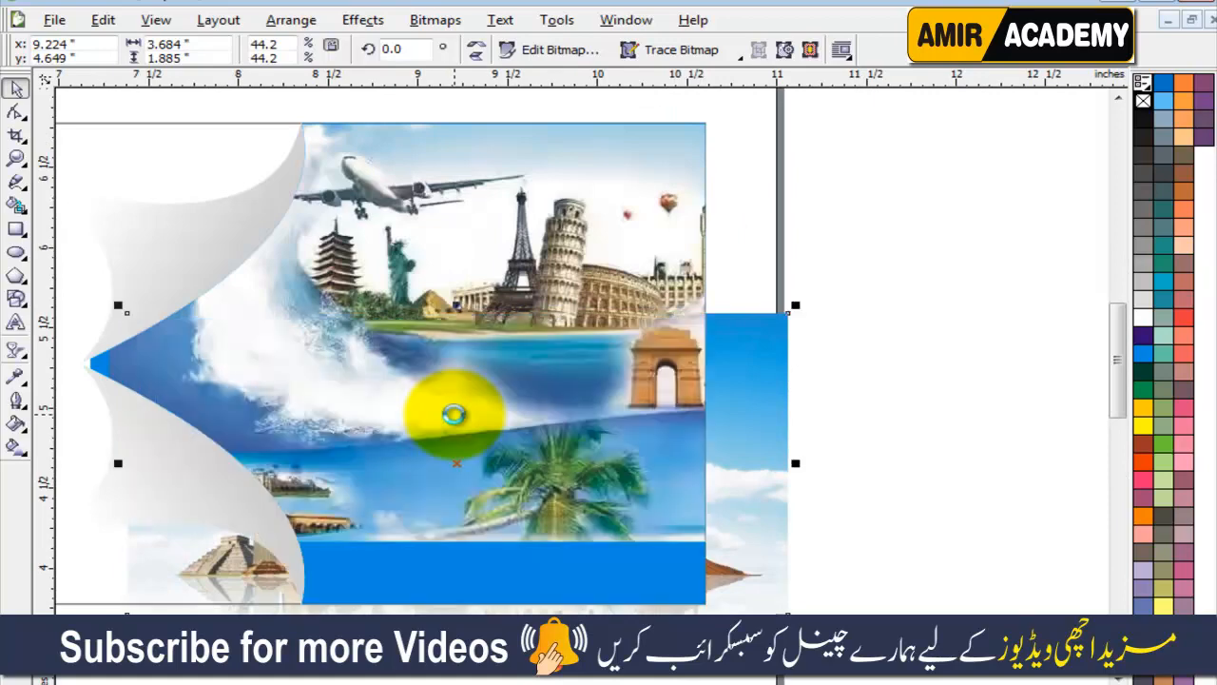
pyautogui.click(362, 19)
pyautogui.moveTo(446, 298)
pyautogui.click(580, 299)
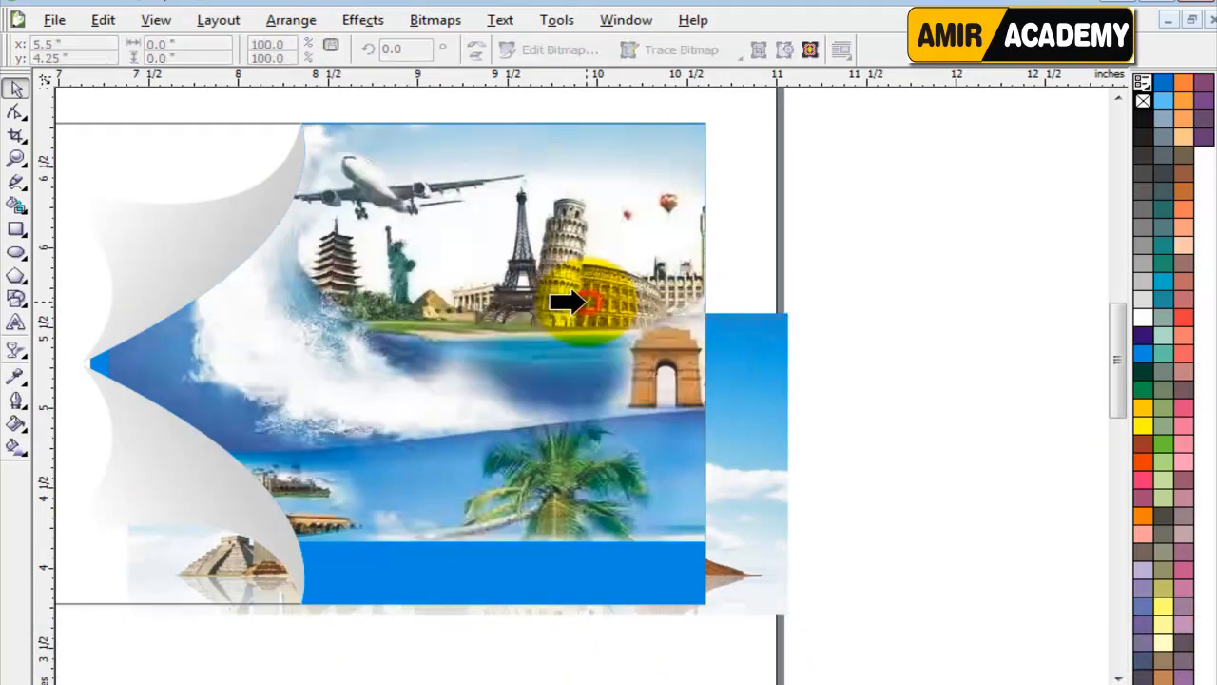
pyautogui.click(587, 320)
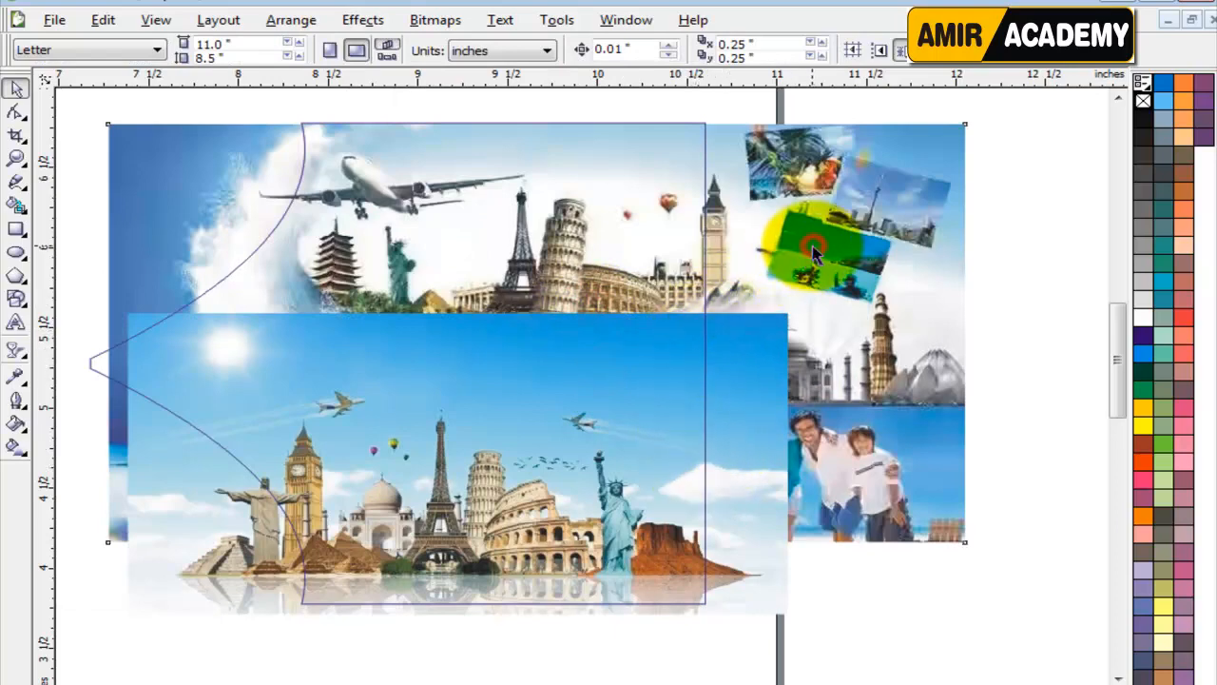
# Shift the collage left inside the container until its left edge reaches the container's pointed tip.
pyautogui.click(813, 249)
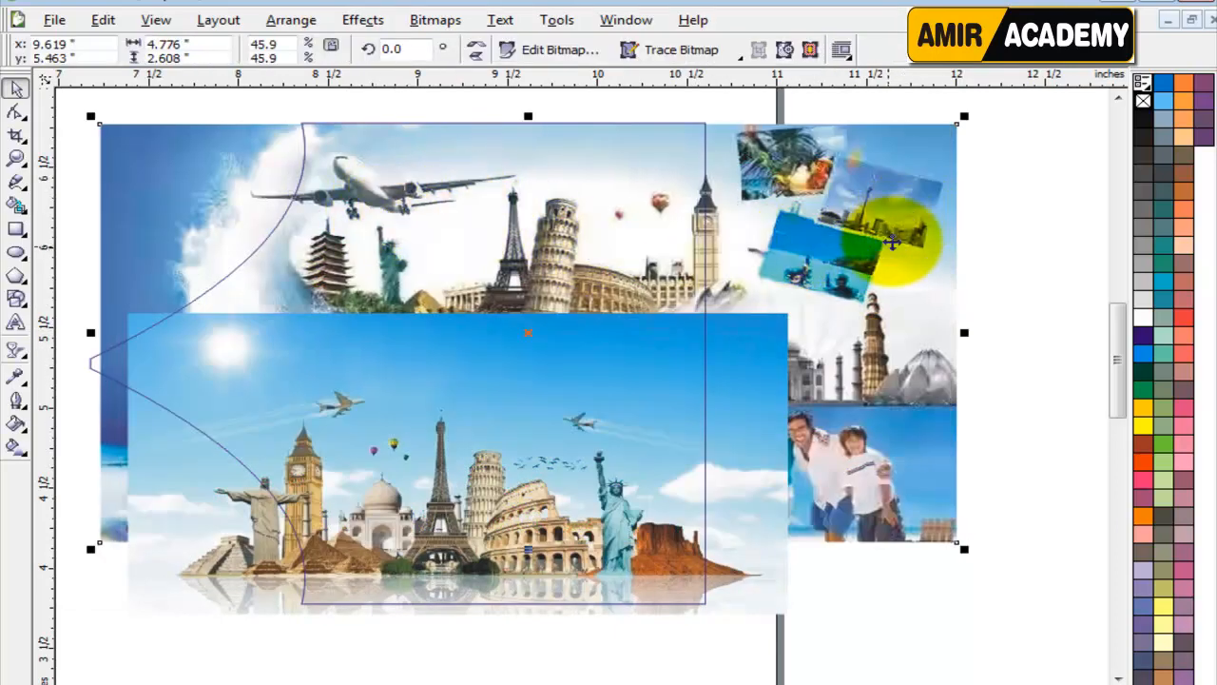
pyautogui.moveTo(845, 252); pyautogui.dragTo(833, 246)
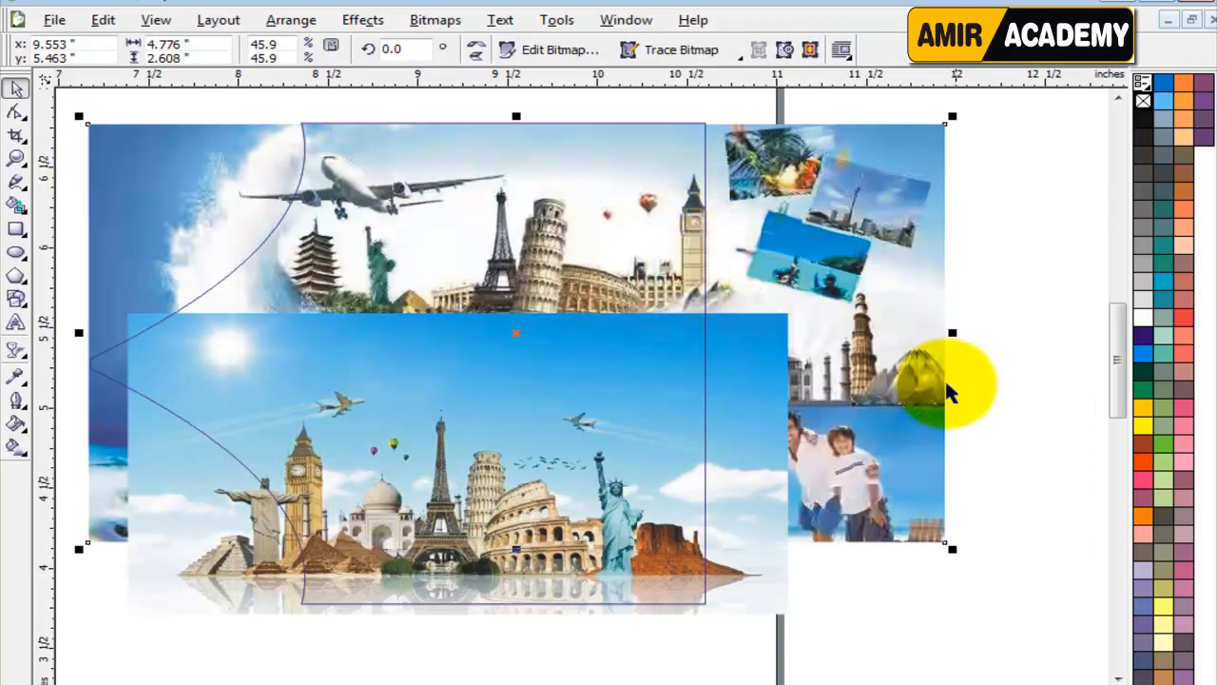
pyautogui.click(1017, 434)
# Move the skyline image up slightly so its lower edge lines up with the container's bottom edge.
pyautogui.moveTo(551, 444); pyautogui.dragTo(551, 428)
pyautogui.press('Down')
pyautogui.press('Down')
pyautogui.press('Down')
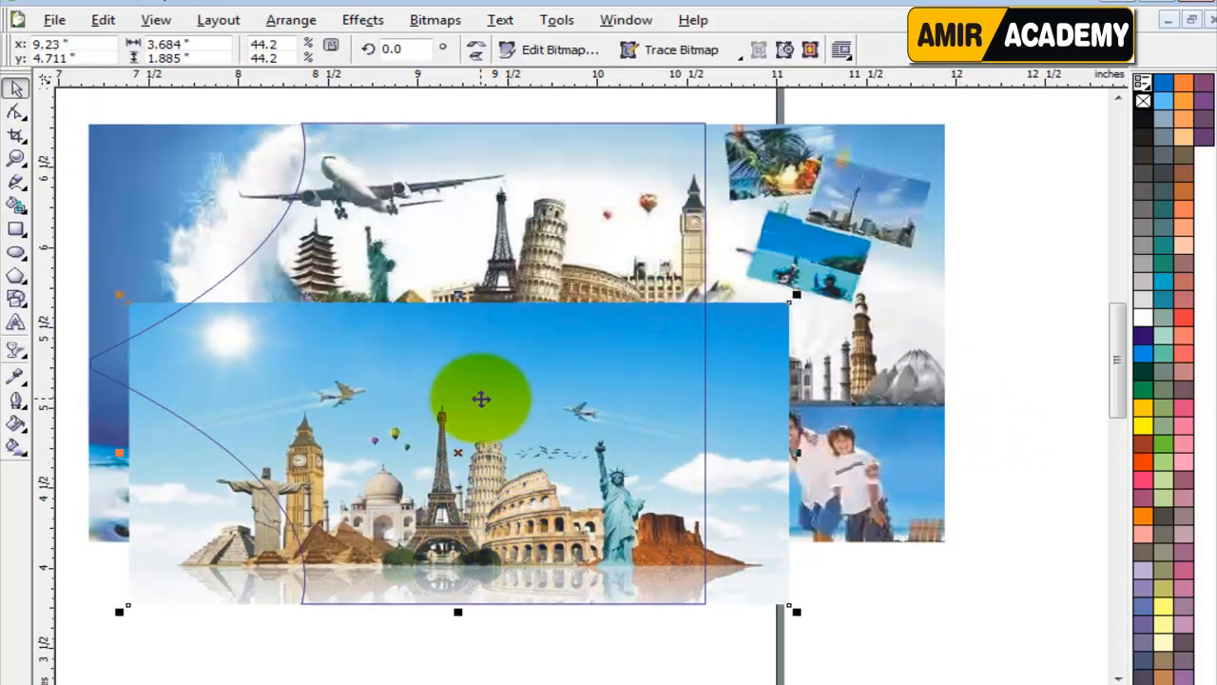
pyautogui.click(901, 599)
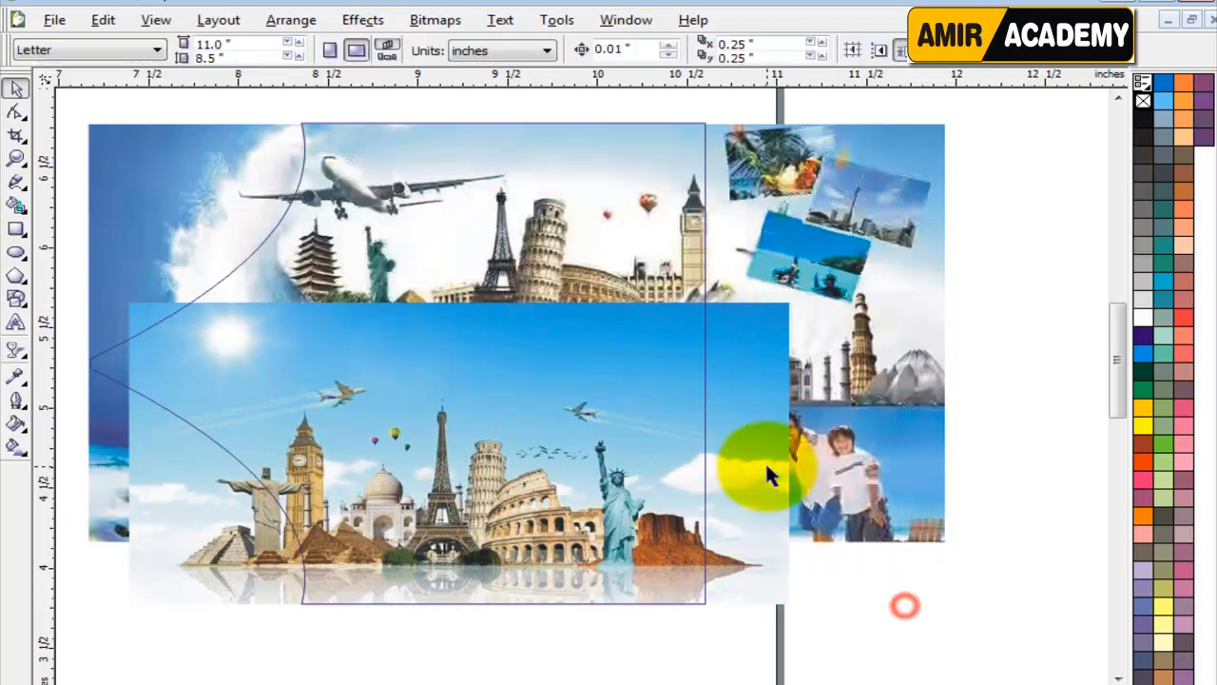
# Apply an upright linear transparency to the skyline image so its upper sky fades into the collage behind it.
pyautogui.click(765, 462)
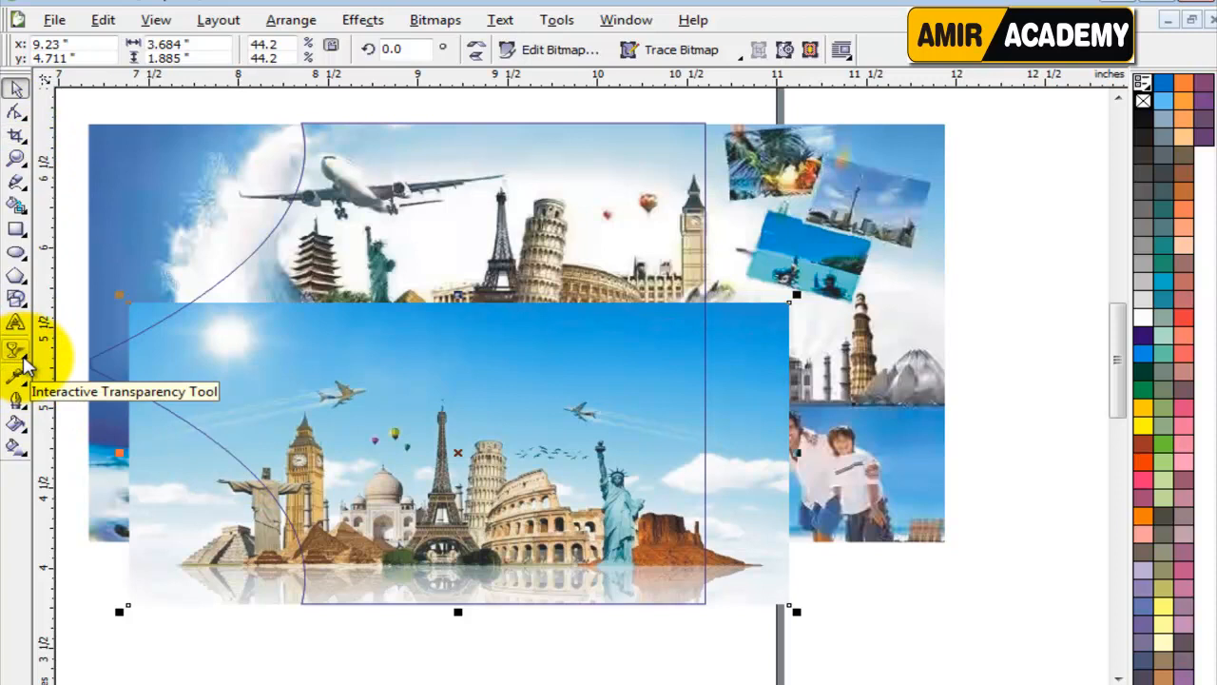
pyautogui.click(21, 354)
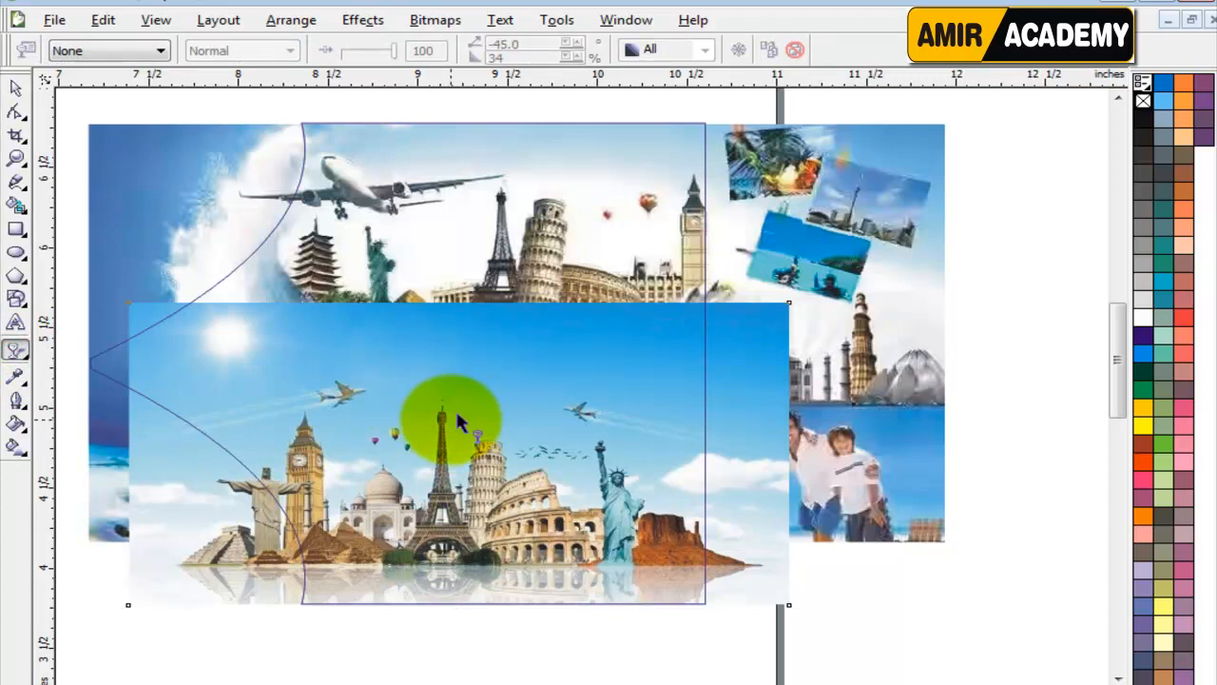
pyautogui.moveTo(451, 416); pyautogui.dragTo(449, 374)
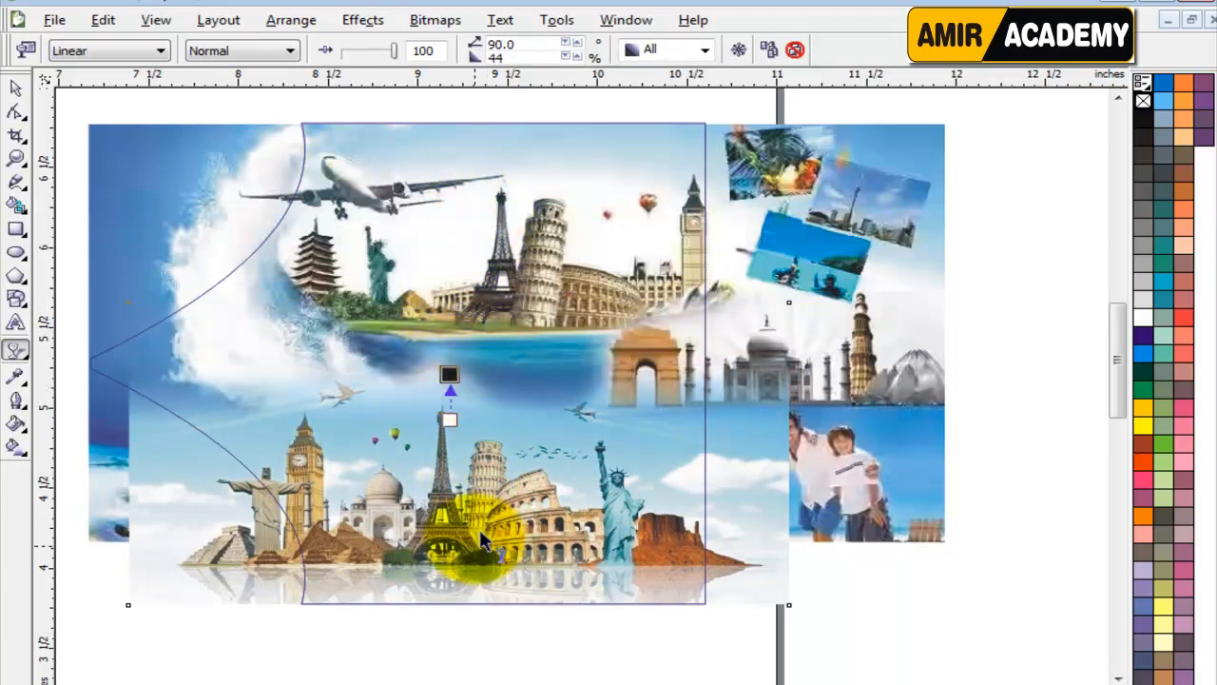
pyautogui.click(15, 86)
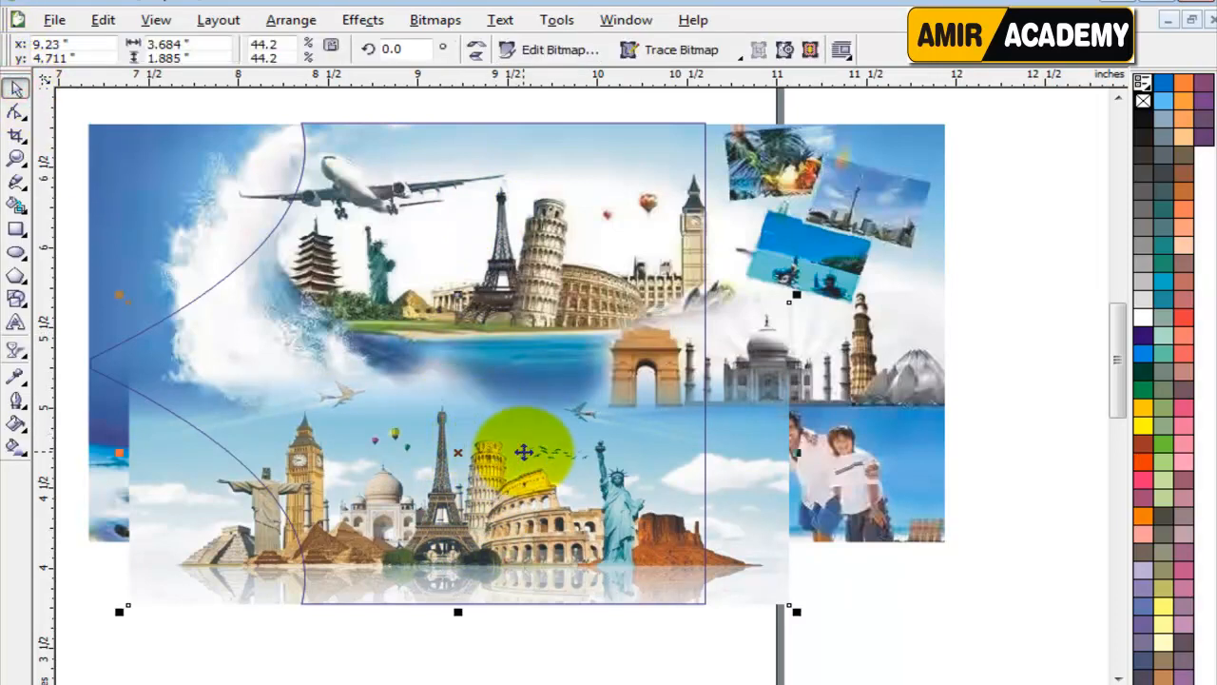
# Enlarge the skyline image proportionally to about 4.21 by 2.15 inches and finish editing the container's contents.
pyautogui.moveTo(796, 296); pyautogui.dragTo(835, 276)
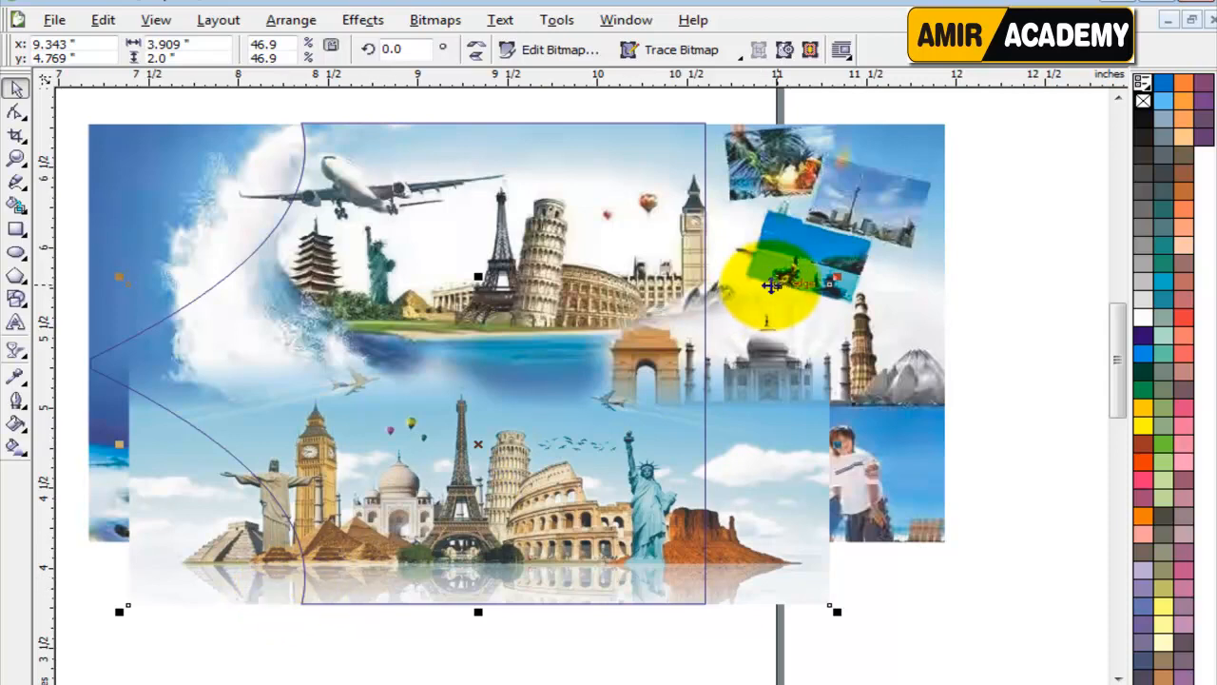
pyautogui.moveTo(839, 277); pyautogui.dragTo(886, 251)
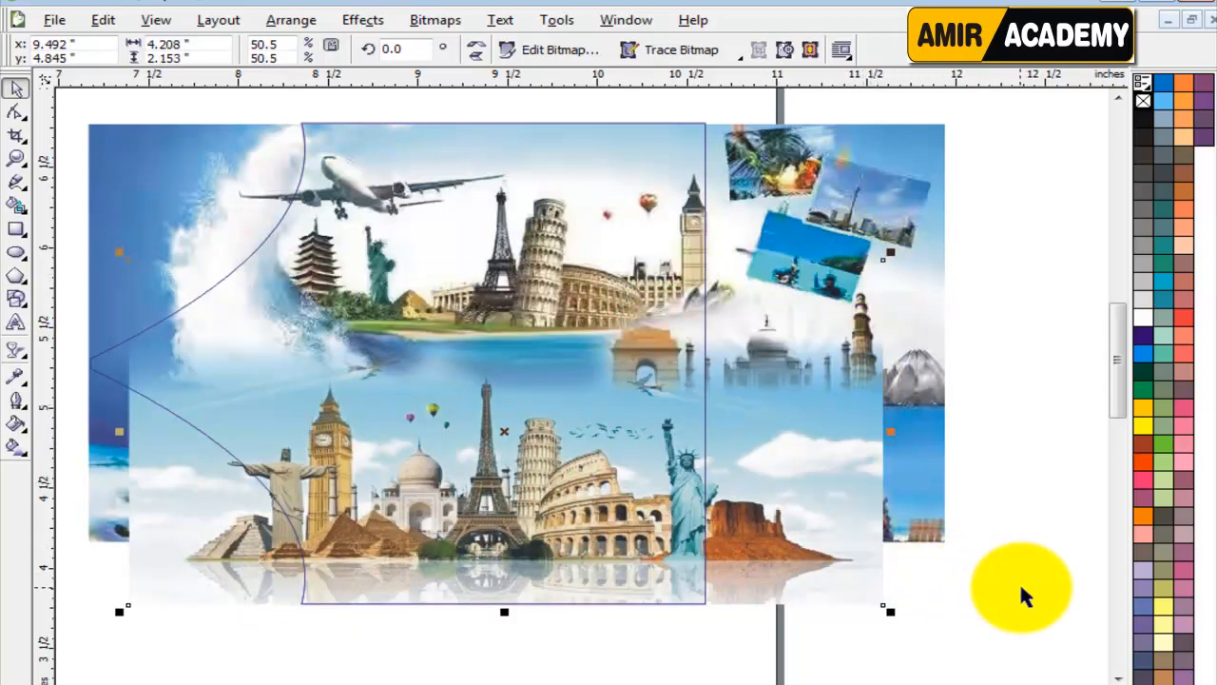
pyautogui.click(989, 591)
pyautogui.keyDown('ctrl'); pyautogui.click(974, 593); pyautogui.keyUp('ctrl')
pyautogui.click(991, 596)
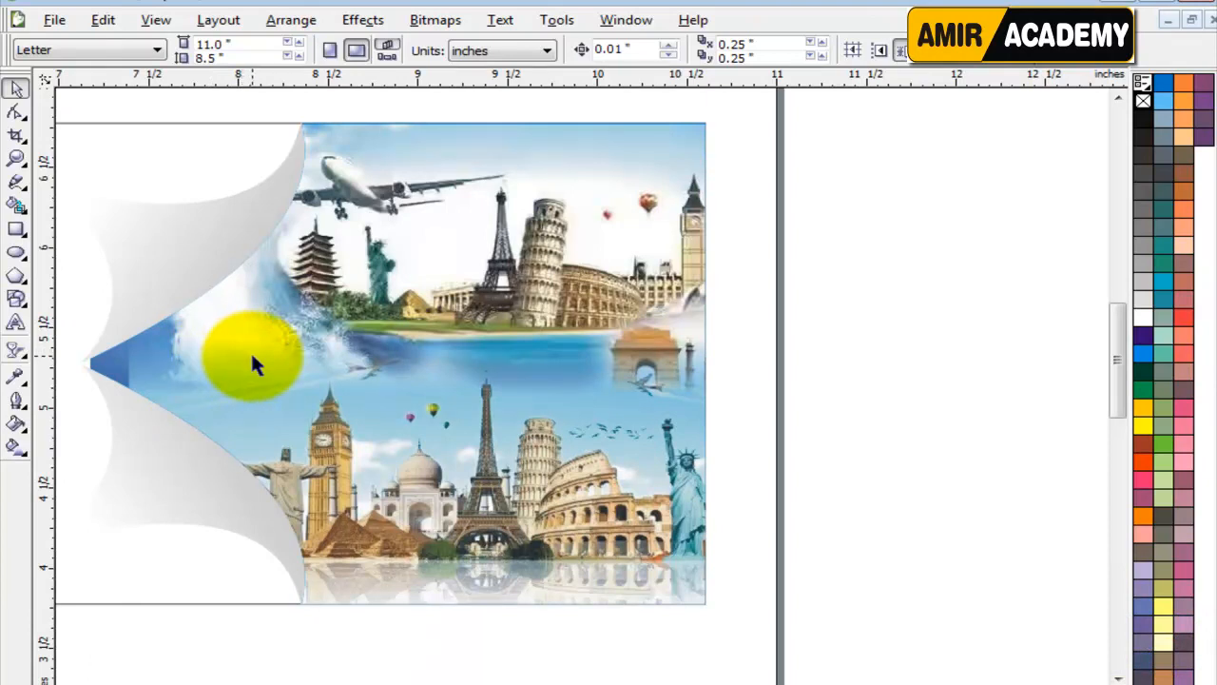
pyautogui.click(858, 380)
# Move the airplane image left above the banner, level with the flag, to about x 6.57 inches.
pyautogui.scroll(-1, 271, 388)
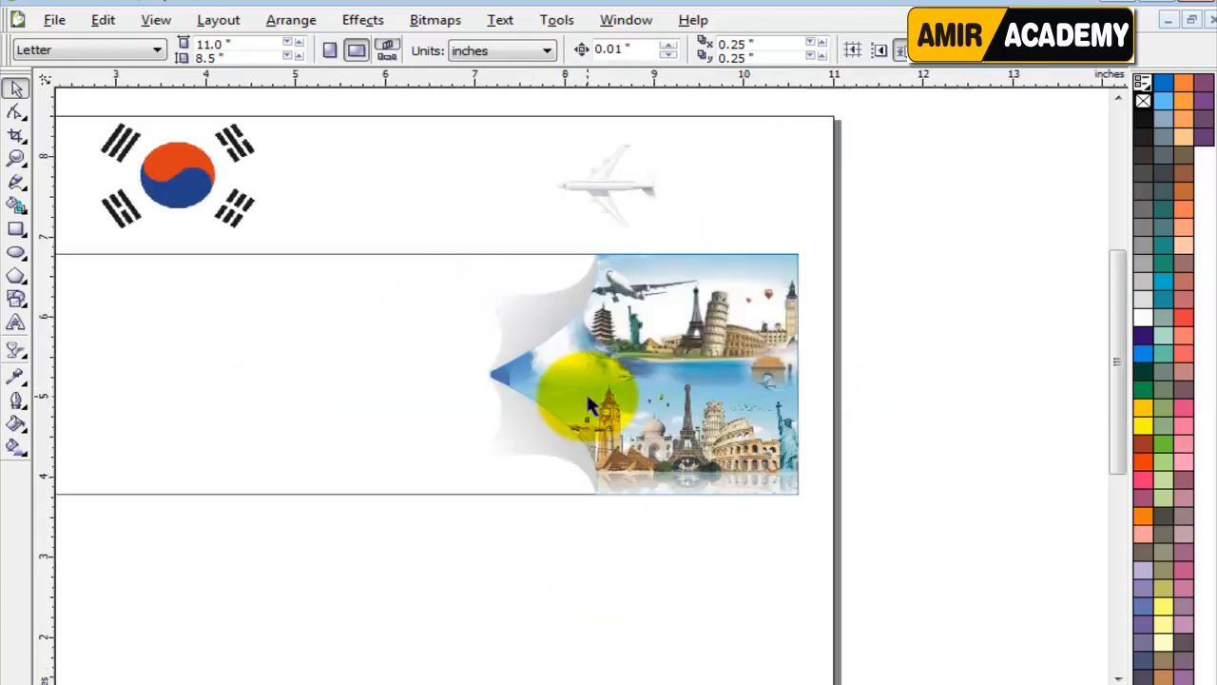
pyautogui.moveTo(602, 183); pyautogui.dragTo(432, 183)
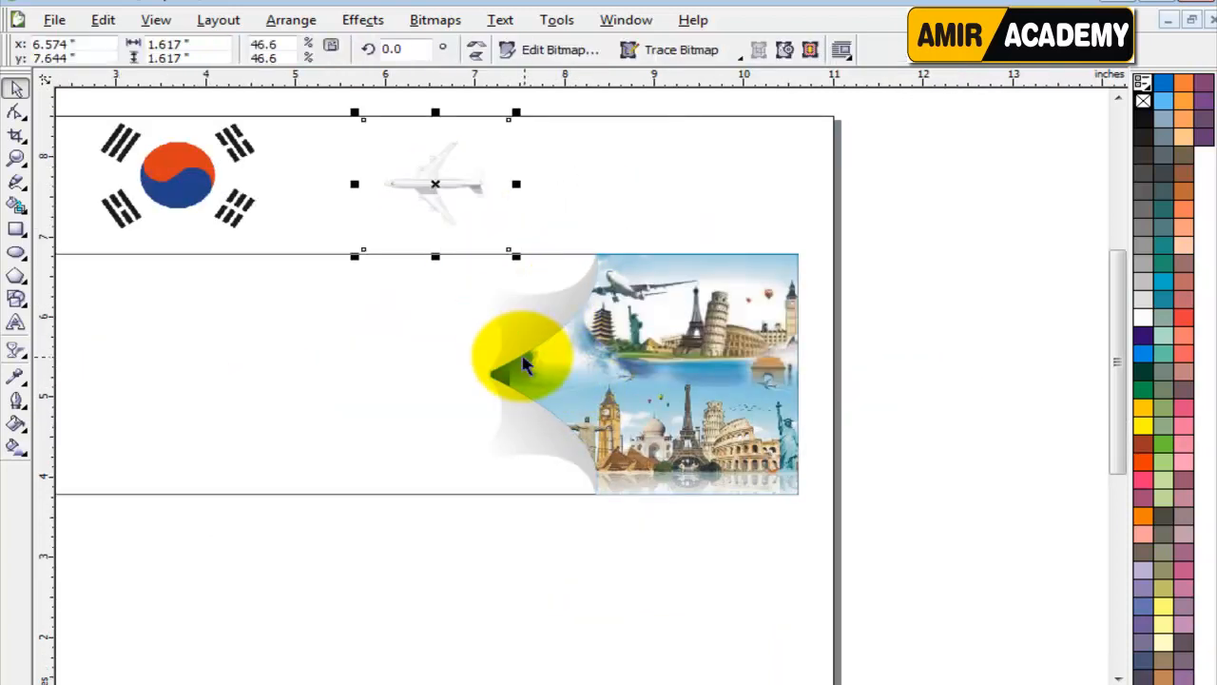
pyautogui.scroll(1, 549, 391)
pyautogui.scroll(-1, 512, 361)
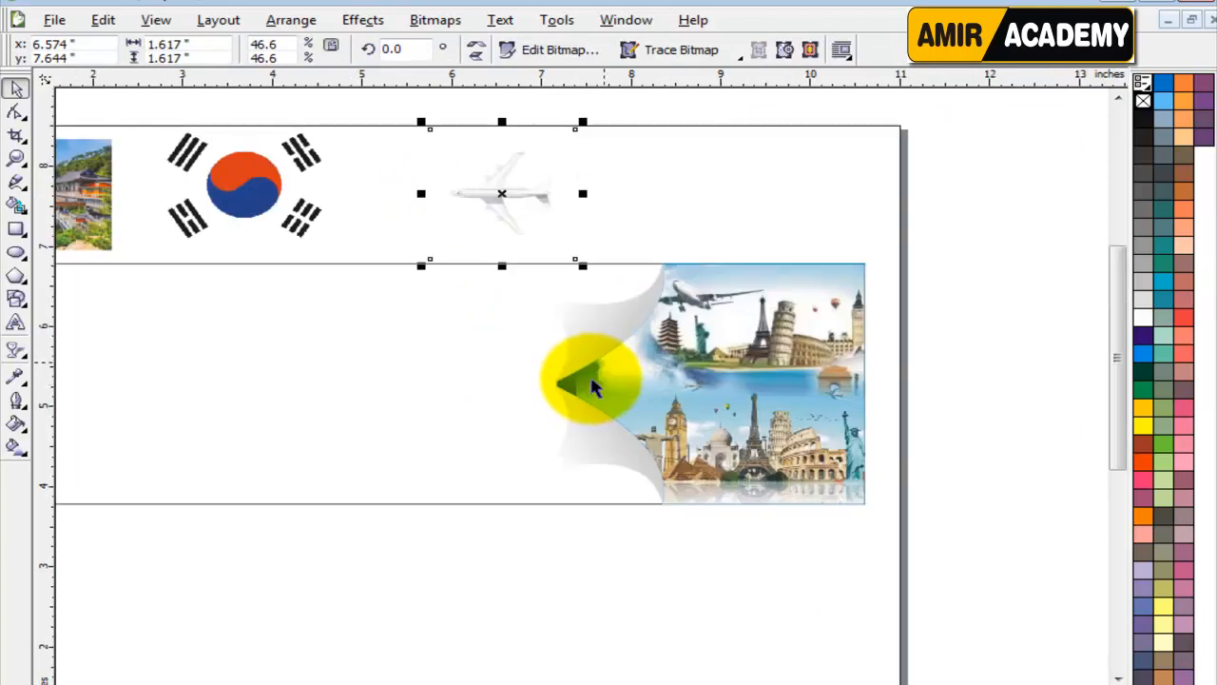
# Group the two grey gradient dividers and give them a rightward Multiply drop shadow with opacity 50 and feathering 15.
pyautogui.click(606, 340)
pyautogui.moveTo(607, 339); pyautogui.dragTo(619, 387)
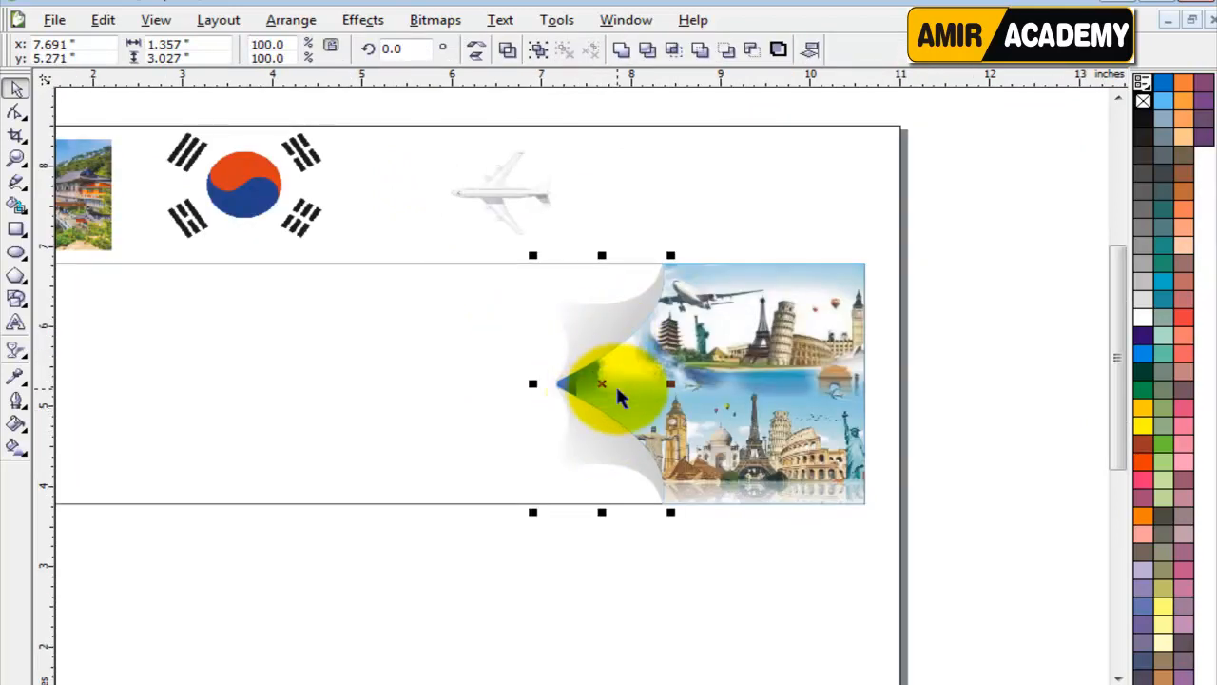
pyautogui.scroll(1, 618, 385)
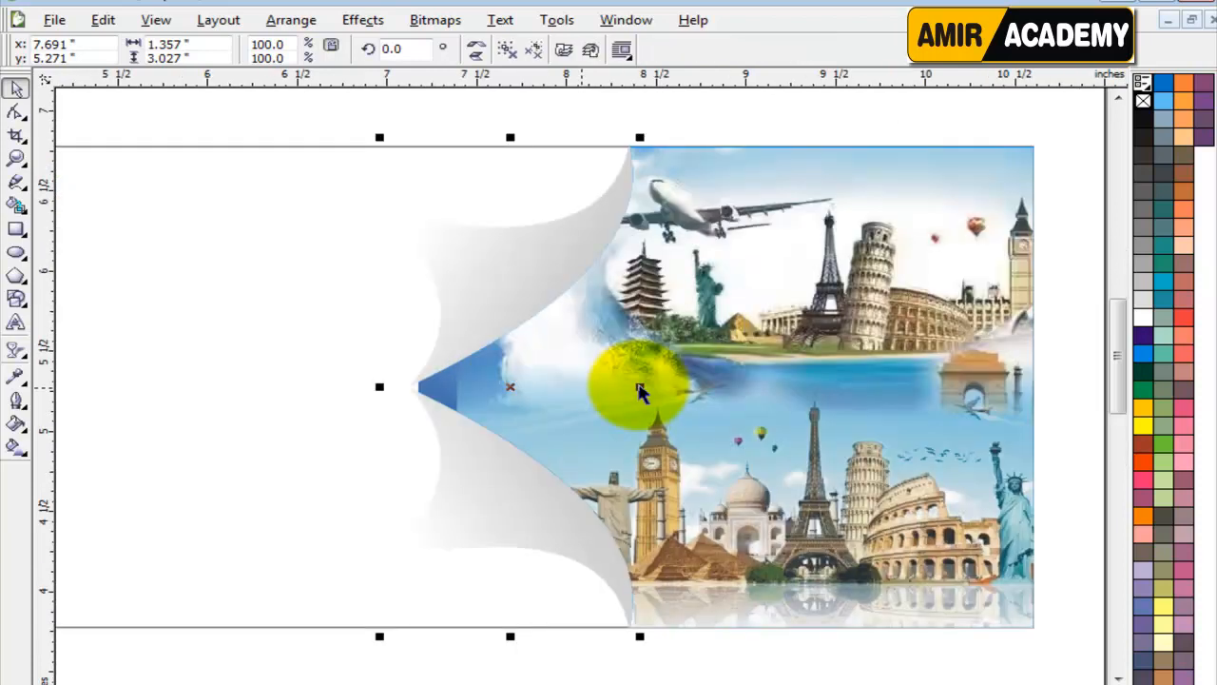
pyautogui.click(21, 356)
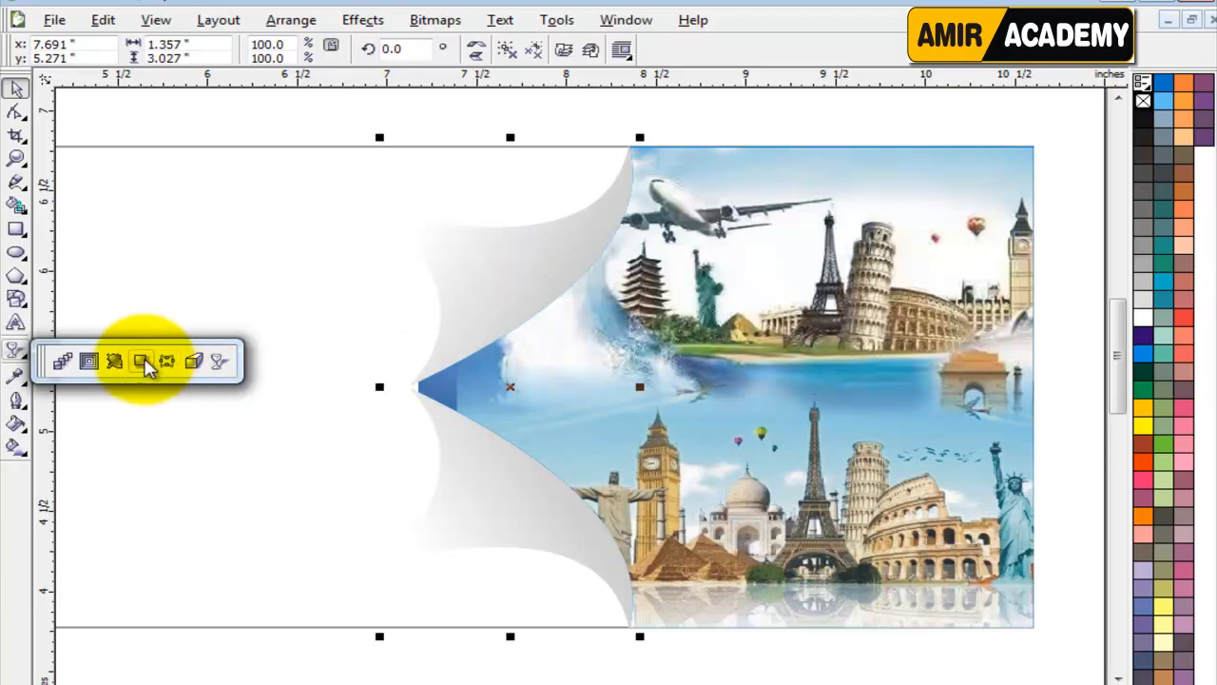
pyautogui.click(144, 363)
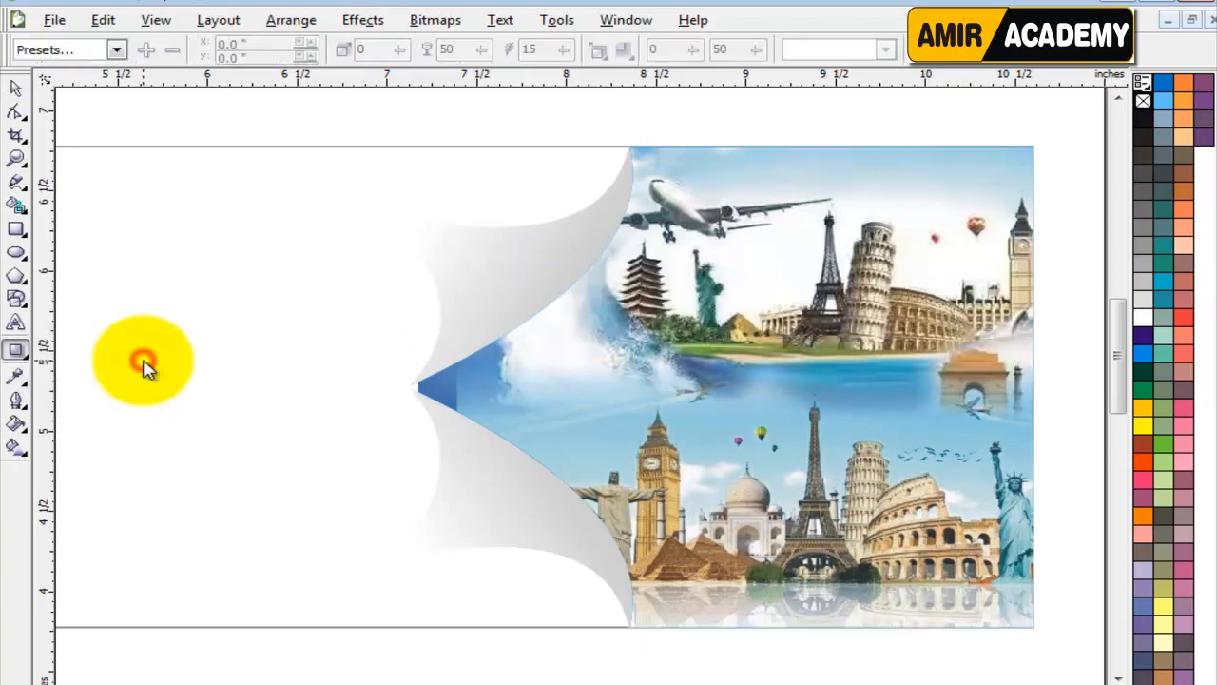
pyautogui.moveTo(440, 374); pyautogui.dragTo(635, 376)
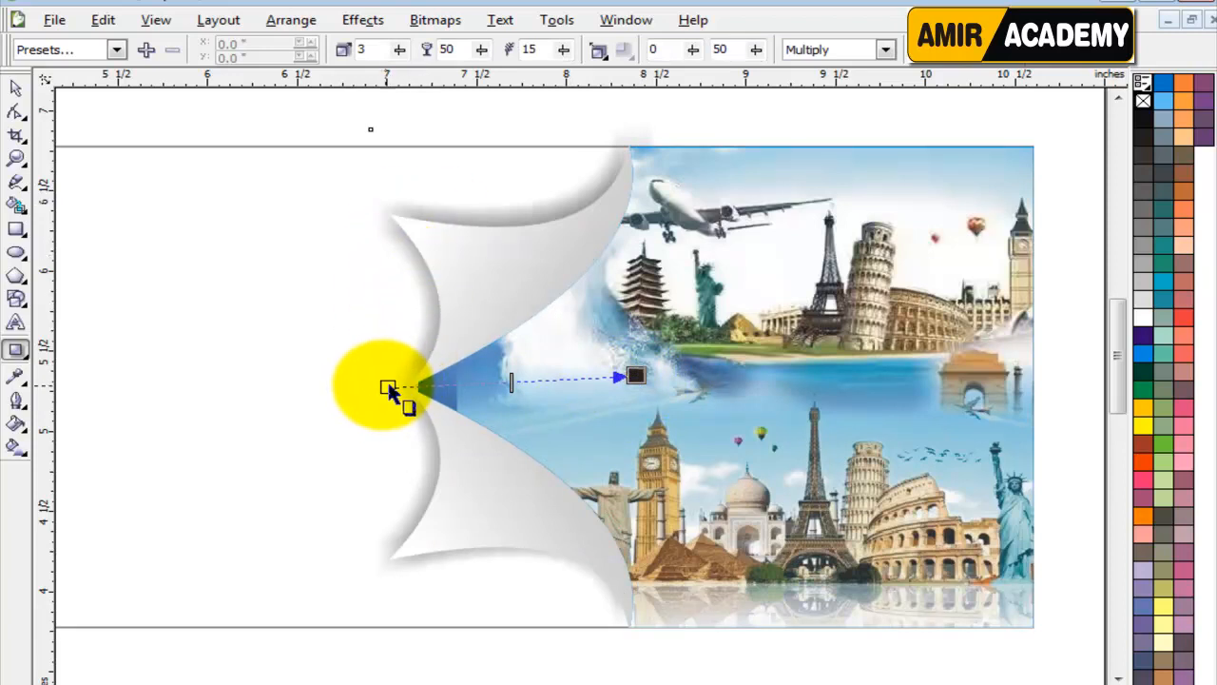
pyautogui.moveTo(635, 376); pyautogui.dragTo(654, 373)
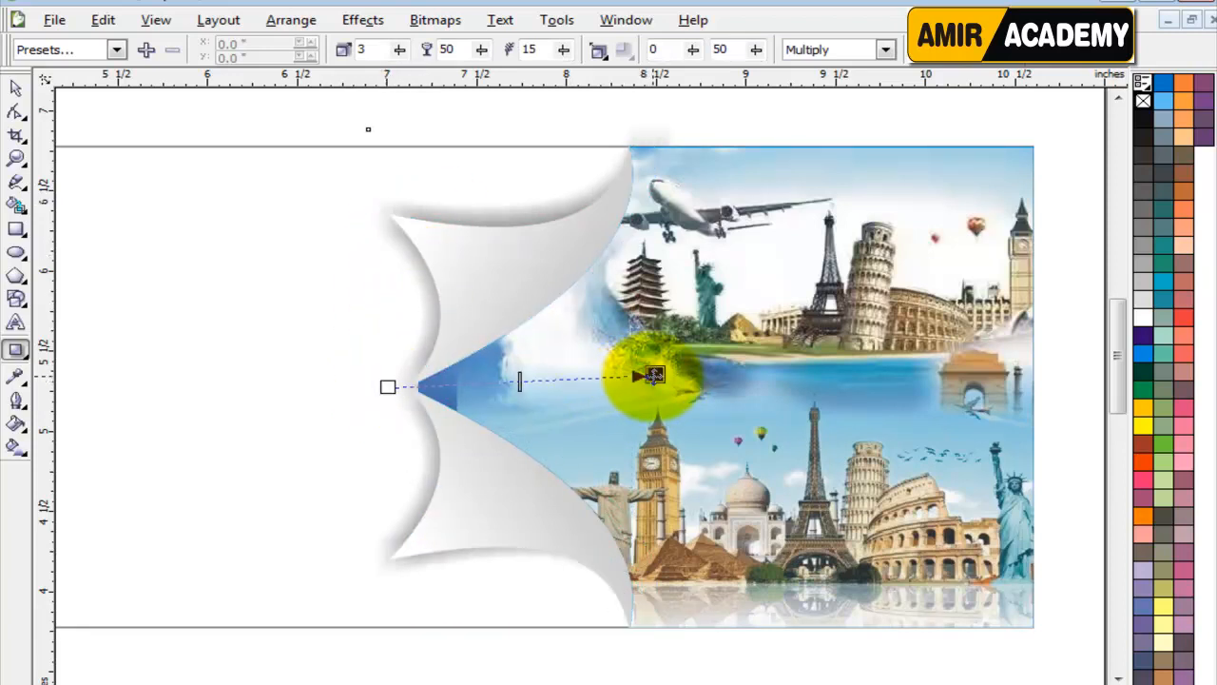
pyautogui.click(18, 90)
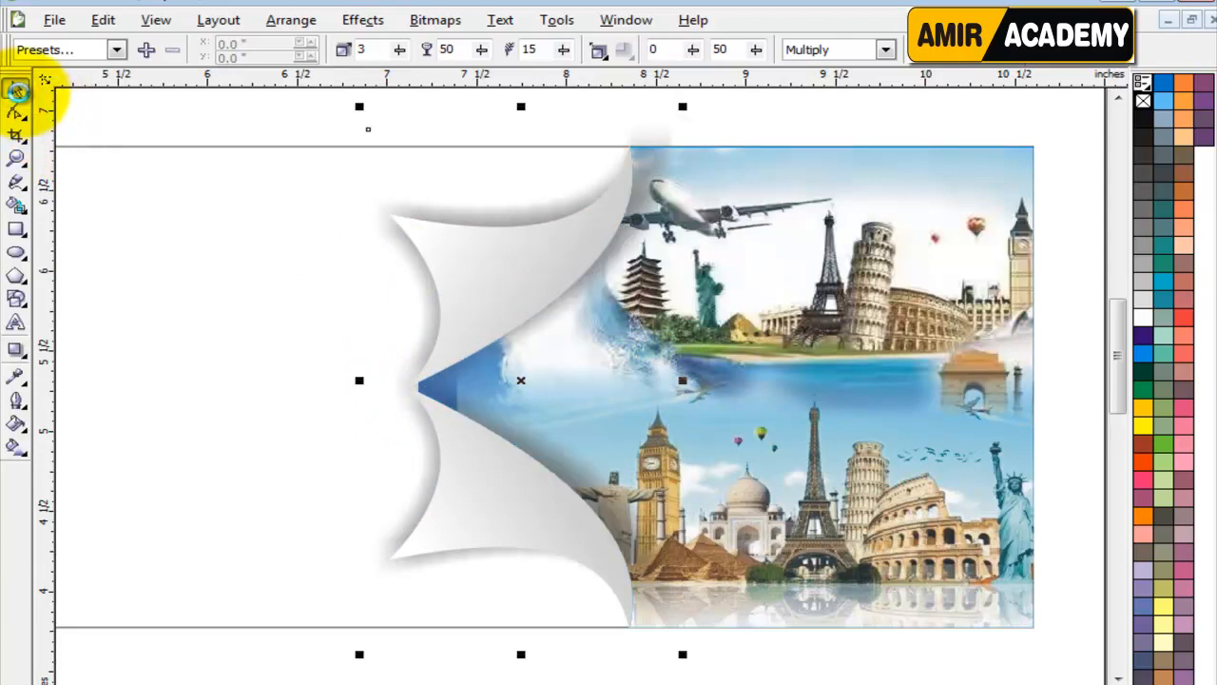
# Make the dividers' drop shadow nearly horizontal and slightly shorter, with opacity 60 and feathering 8.
pyautogui.click(16, 349)
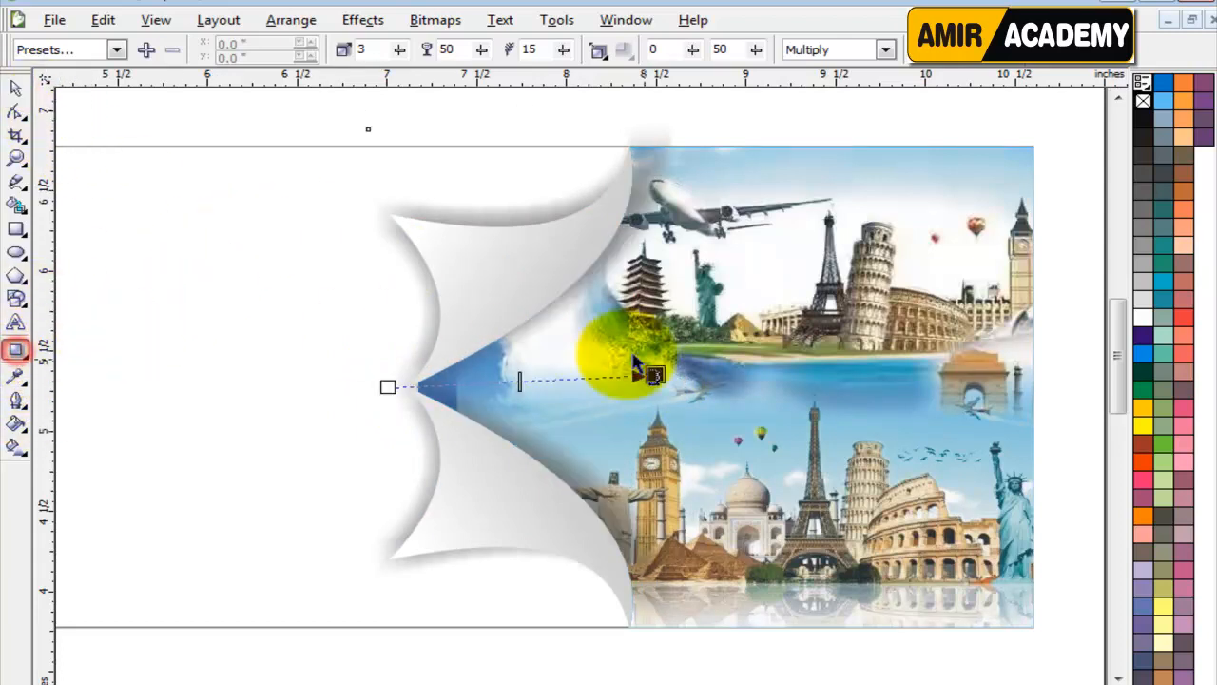
pyautogui.moveTo(656, 373); pyautogui.dragTo(638, 387)
pyautogui.doubleClick(449, 49)
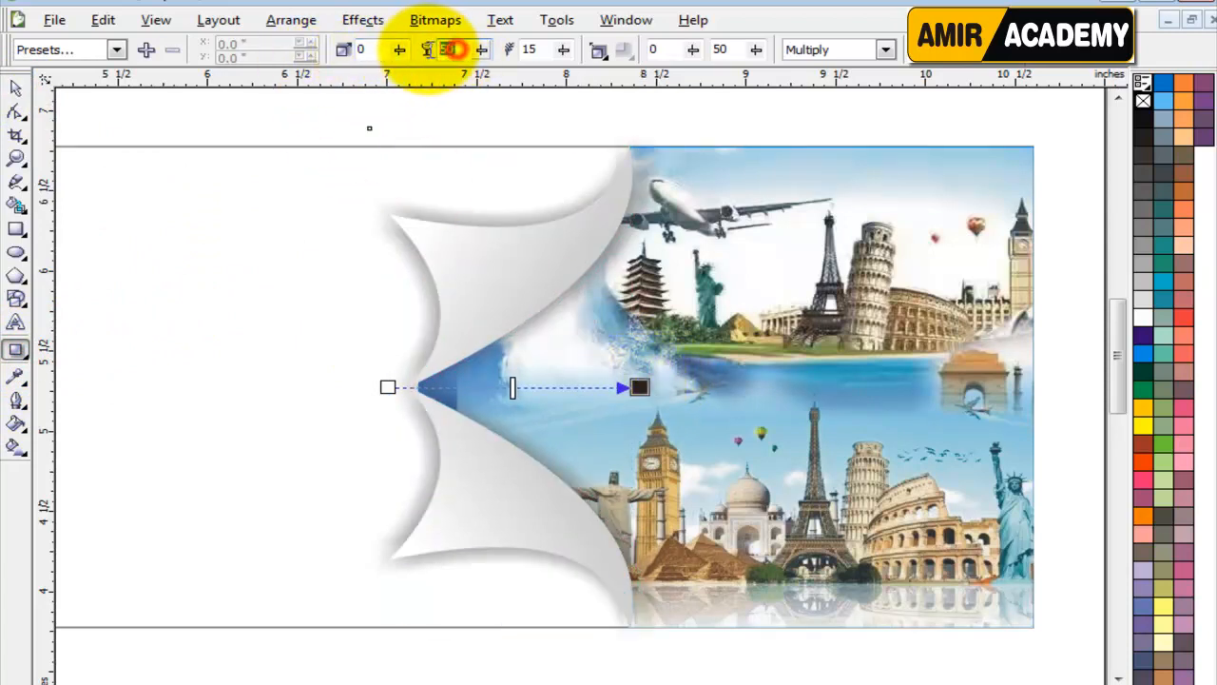
pyautogui.write('60')
pyautogui.doubleClick(530, 50)
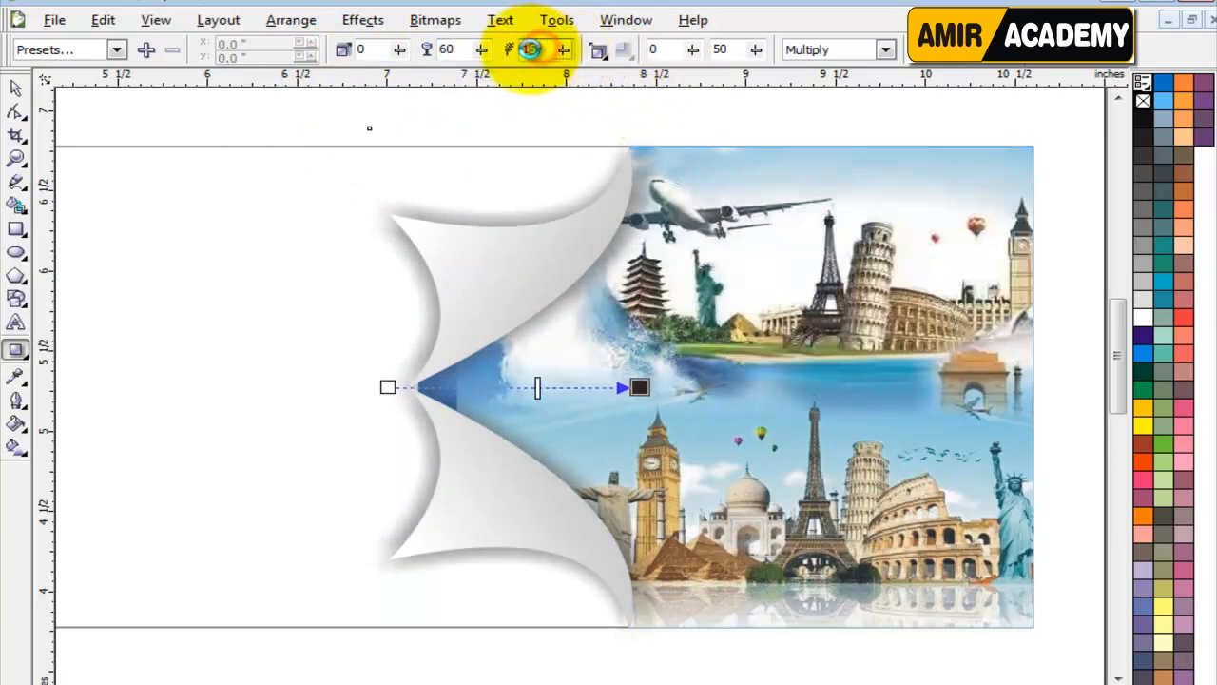
pyautogui.moveTo(542, 49); pyautogui.dragTo(531, 50)
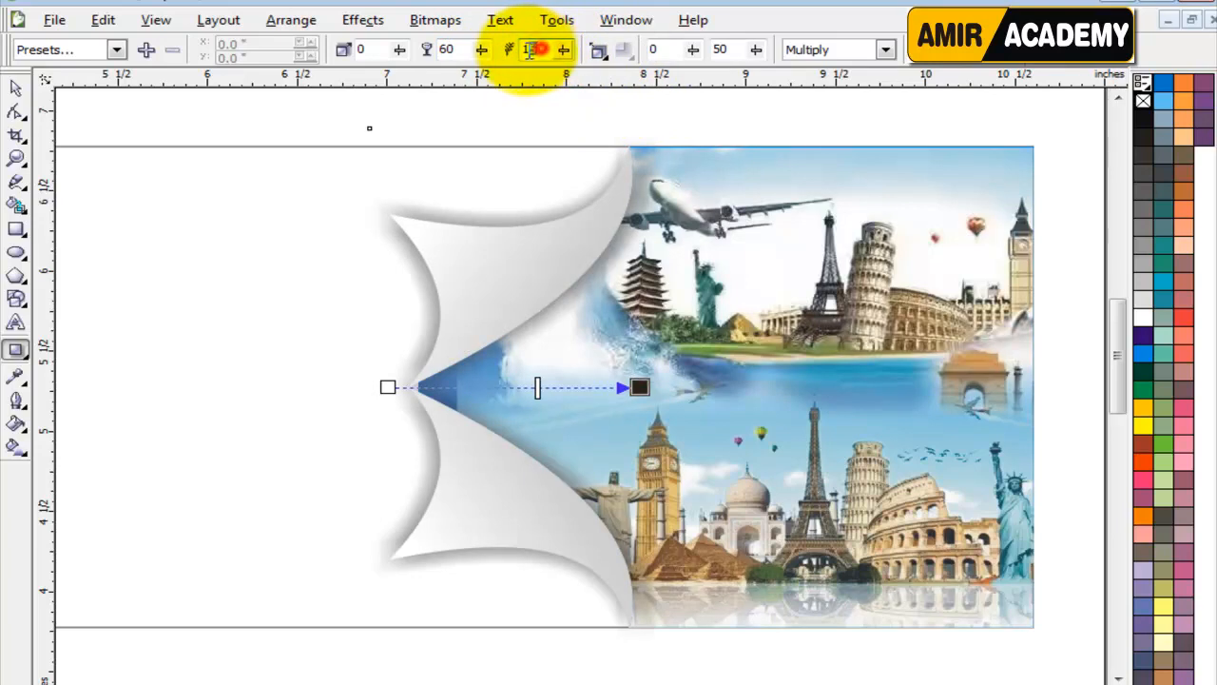
pyautogui.write('8')
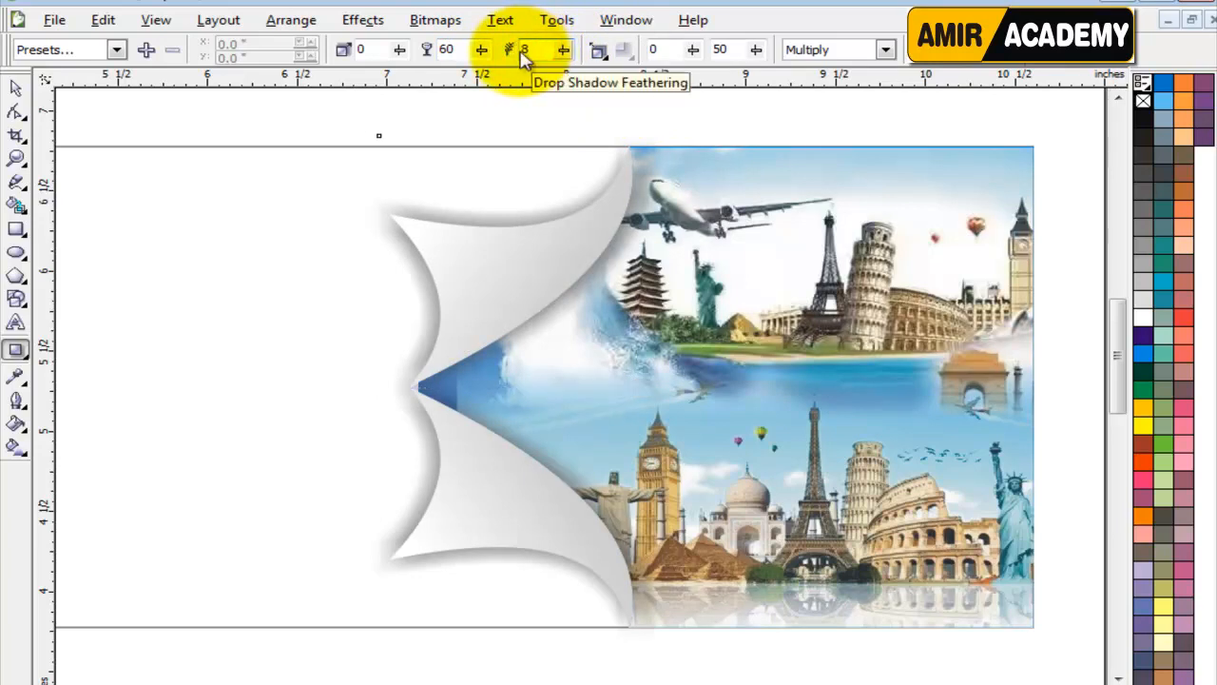
pyautogui.press('Return')
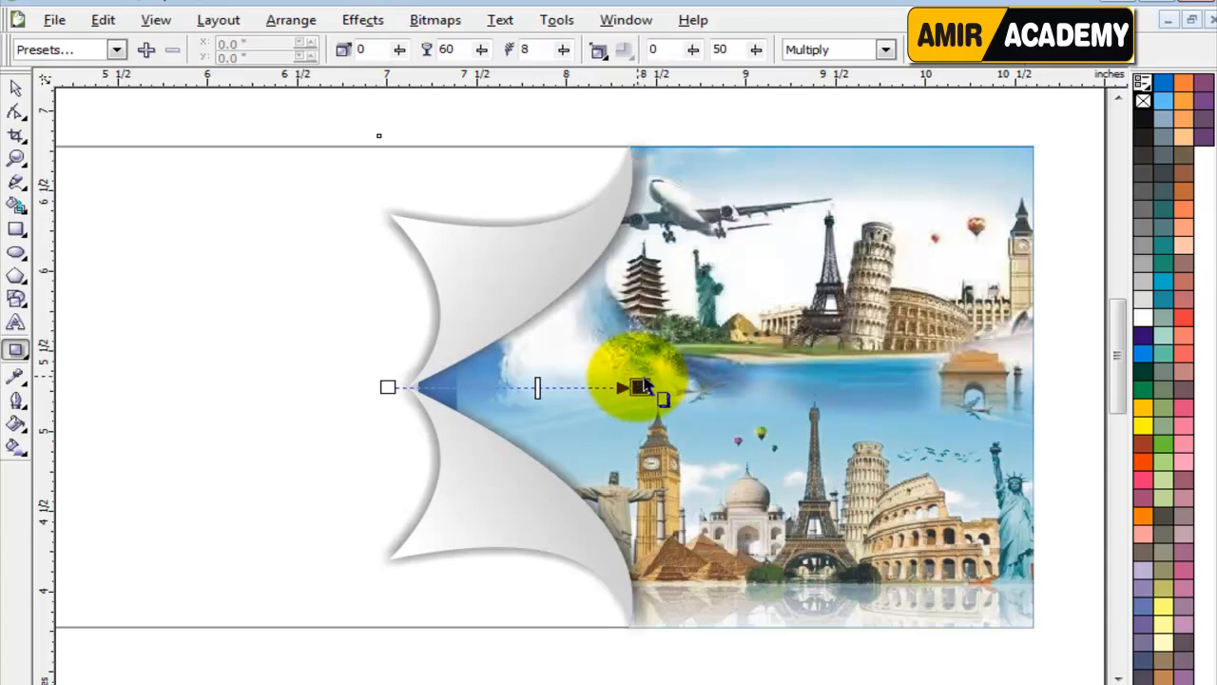
pyautogui.moveTo(644, 383); pyautogui.dragTo(637, 385)
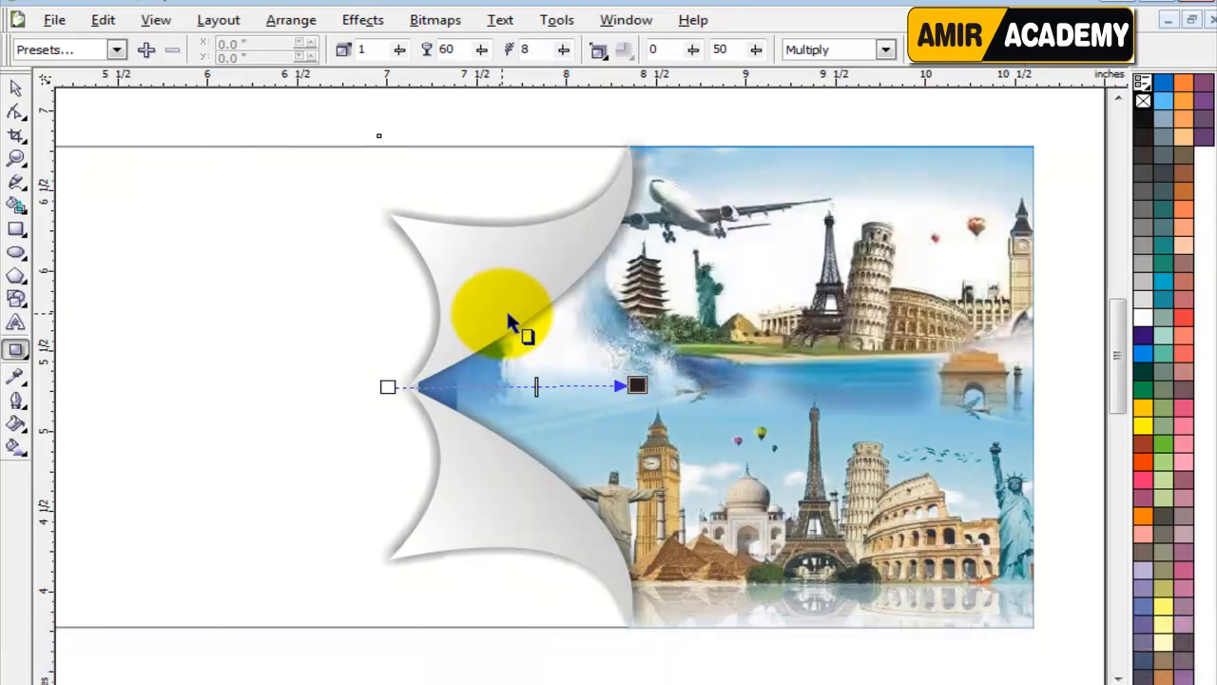
pyautogui.press('Escape')
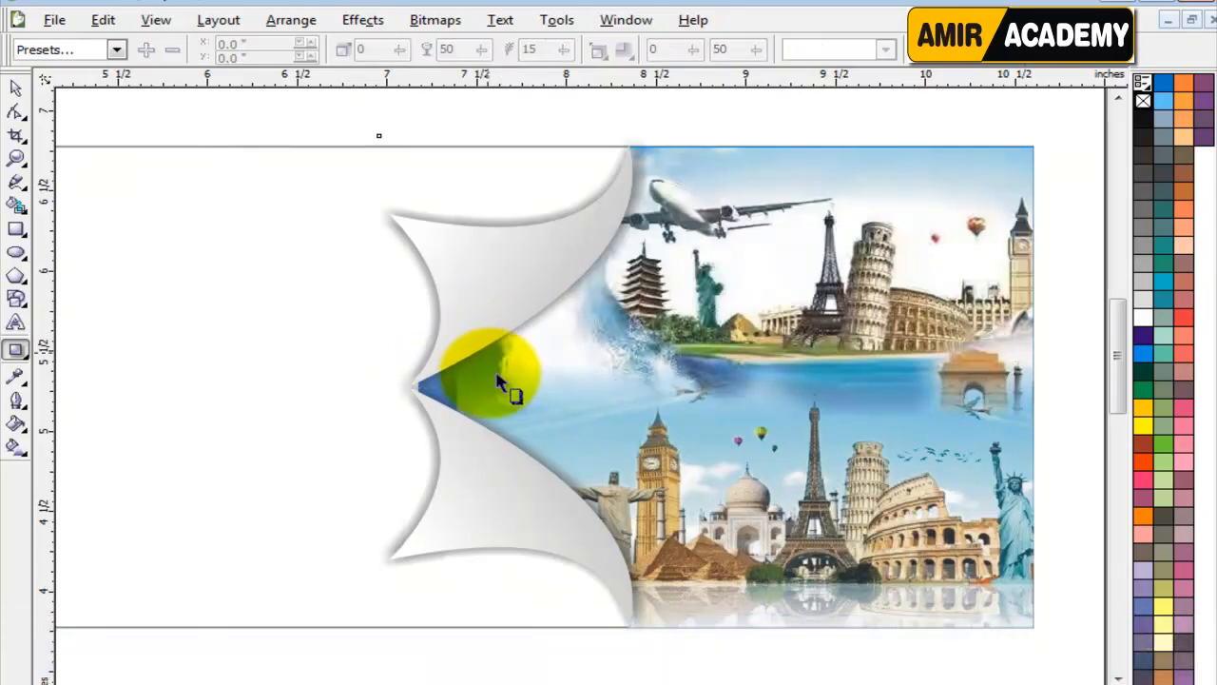
# Convert the dividers' shadow object to curves and clear the selection.
pyautogui.click(17, 88)
pyautogui.click(542, 108)
pyautogui.moveTo(543, 250); pyautogui.dragTo(397, 301)
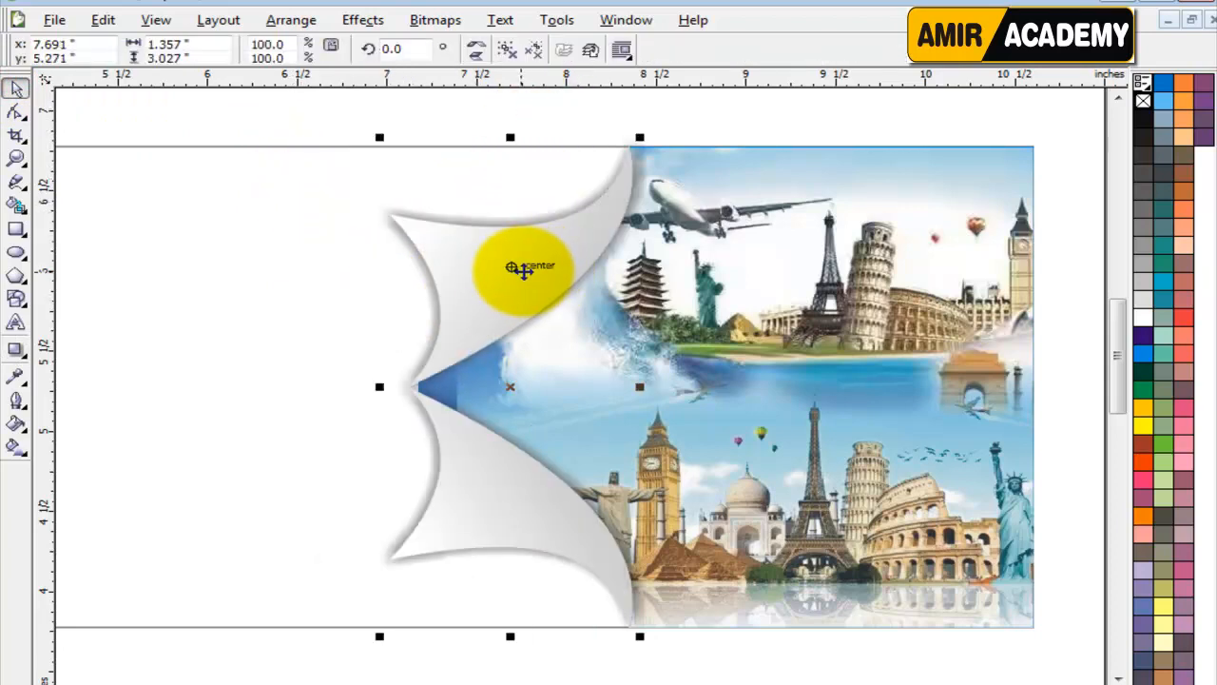
pyautogui.click(507, 273)
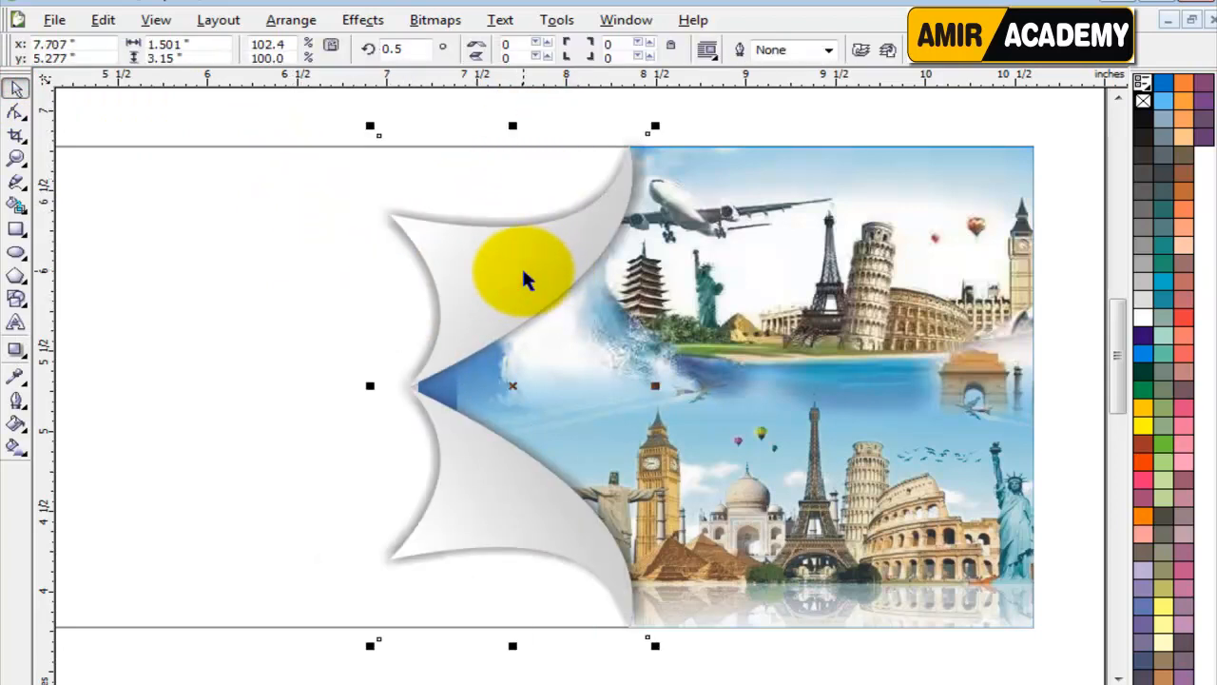
pyautogui.hotkey('ctrl', 'q')
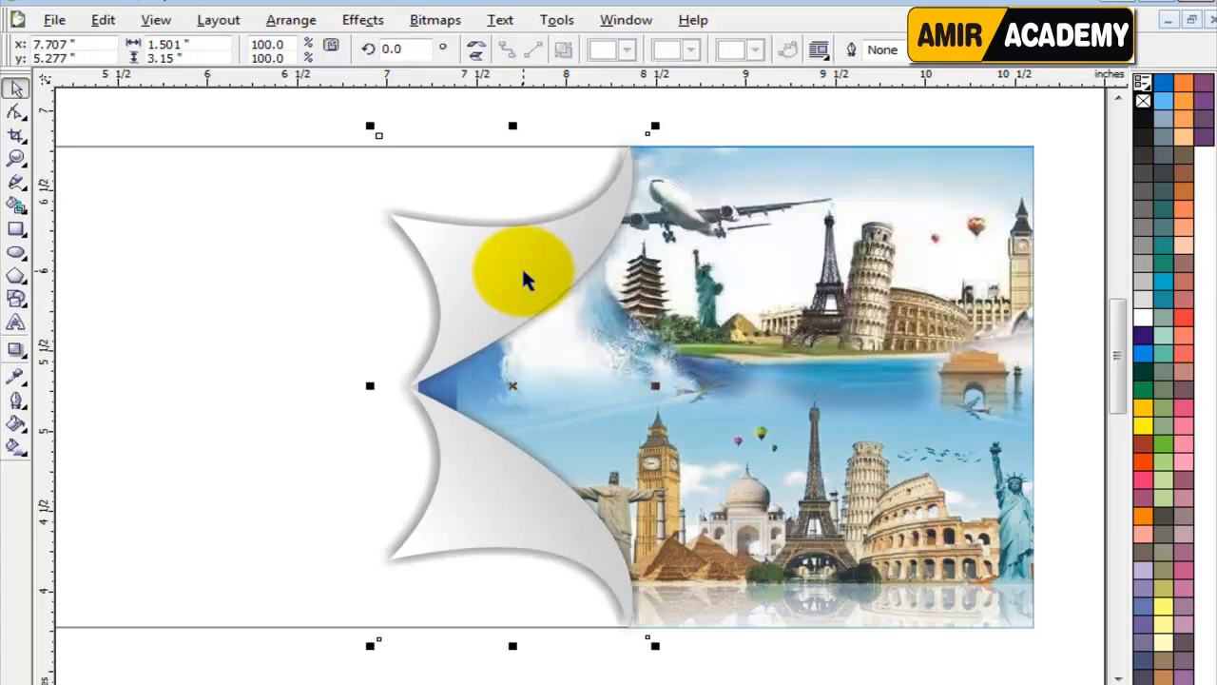
pyautogui.scroll(-1, 325, 388)
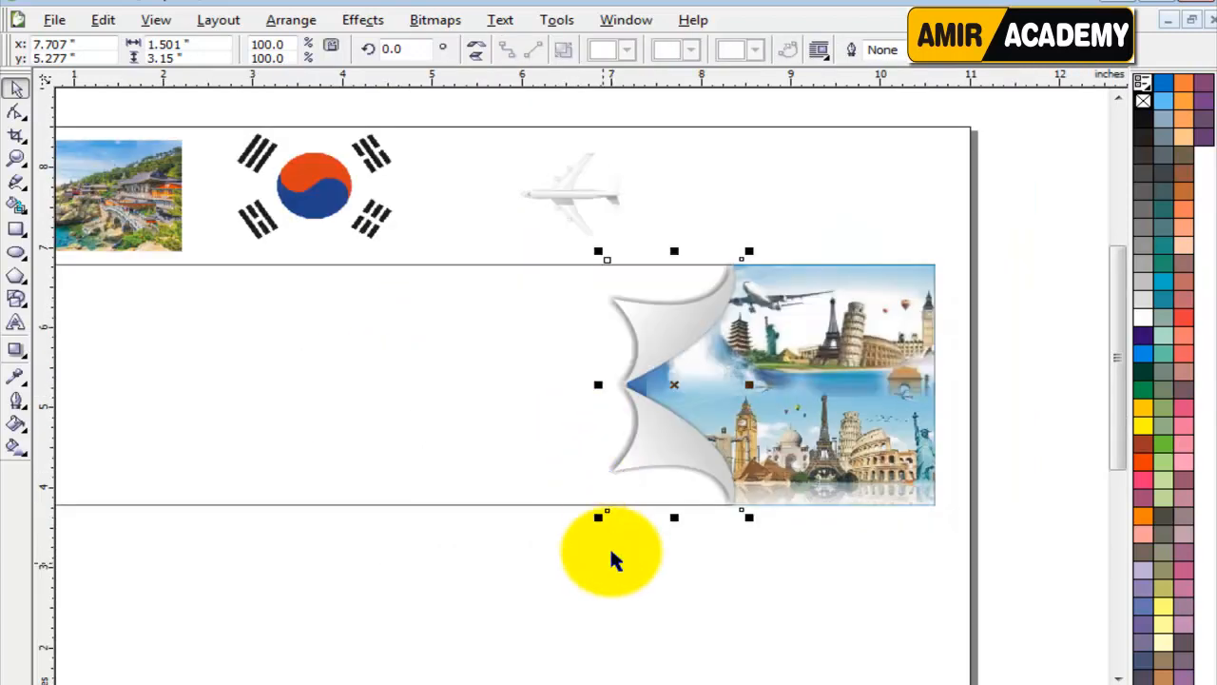
pyautogui.click(592, 576)
pyautogui.click(706, 596)
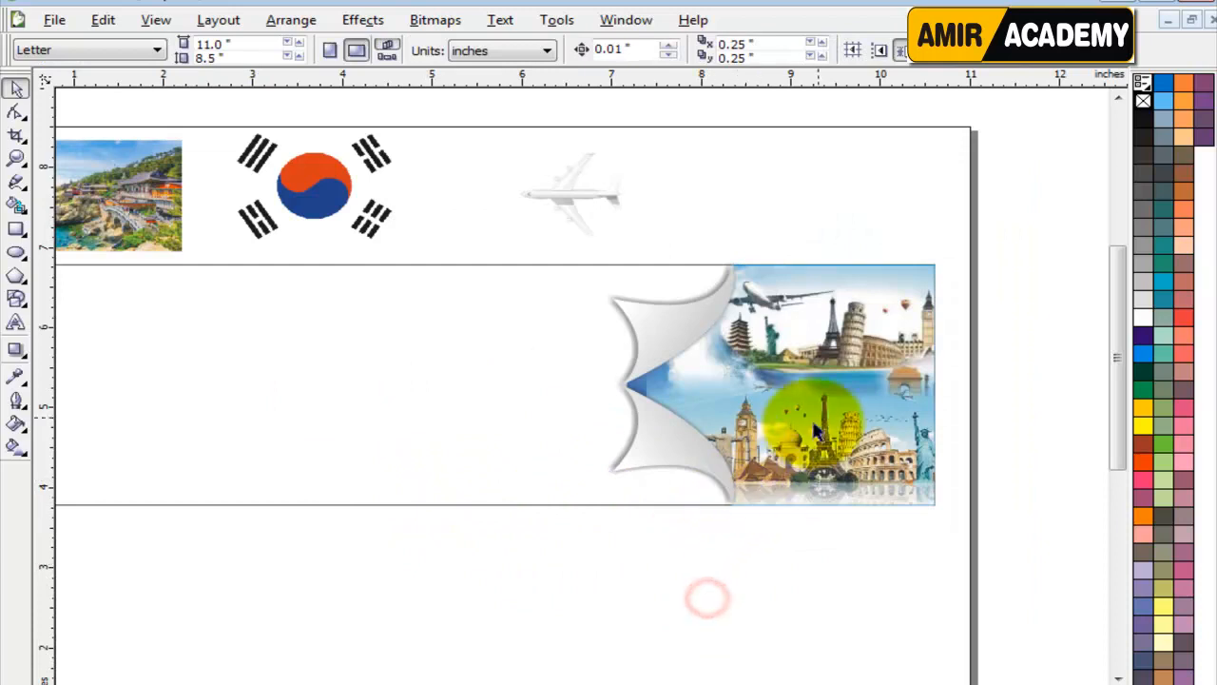
# Shift the airplane image slightly right and place the coastal temple photo inside the banner's left part, at about x 2.23, y 5.23 inches.
pyautogui.scroll(1, 825, 407)
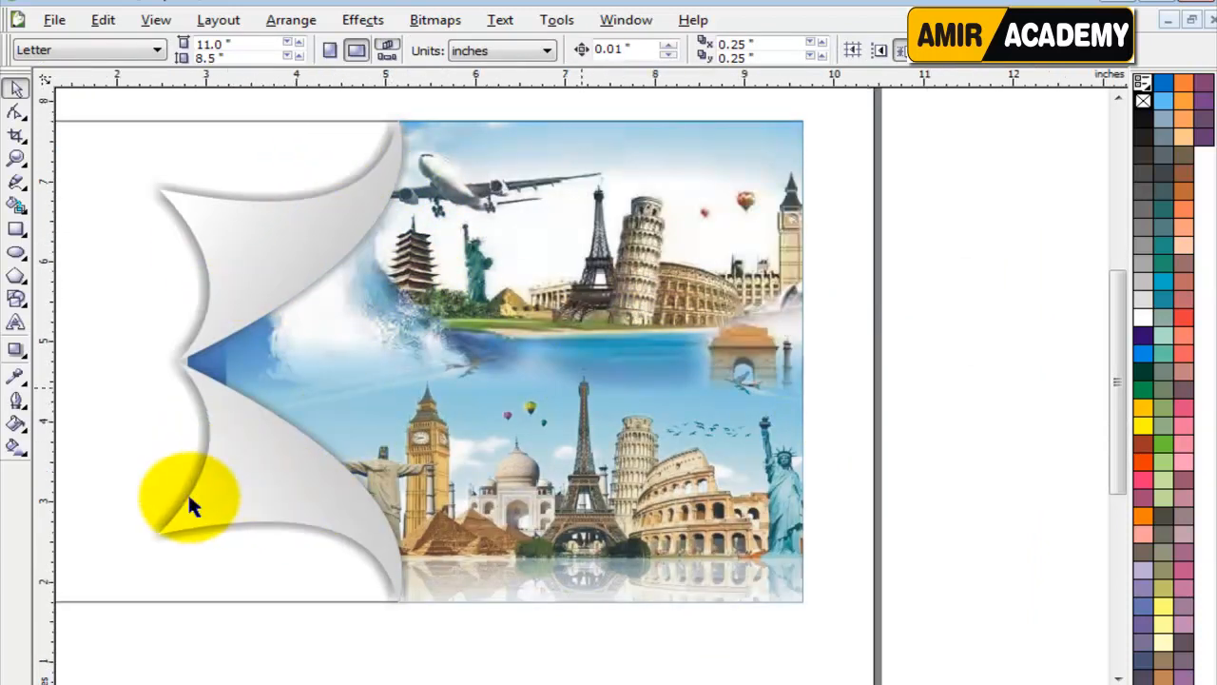
pyautogui.scroll(-1, 188, 491)
pyautogui.scroll(-1, 584, 530)
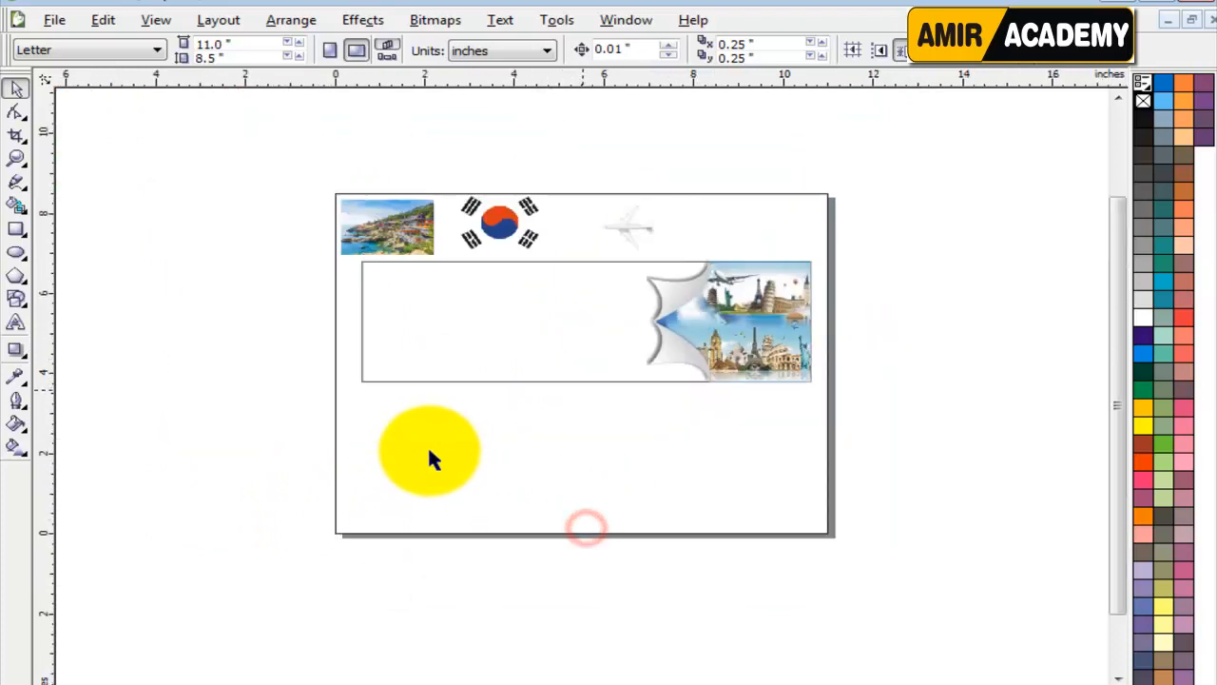
pyautogui.scroll(1, 553, 351)
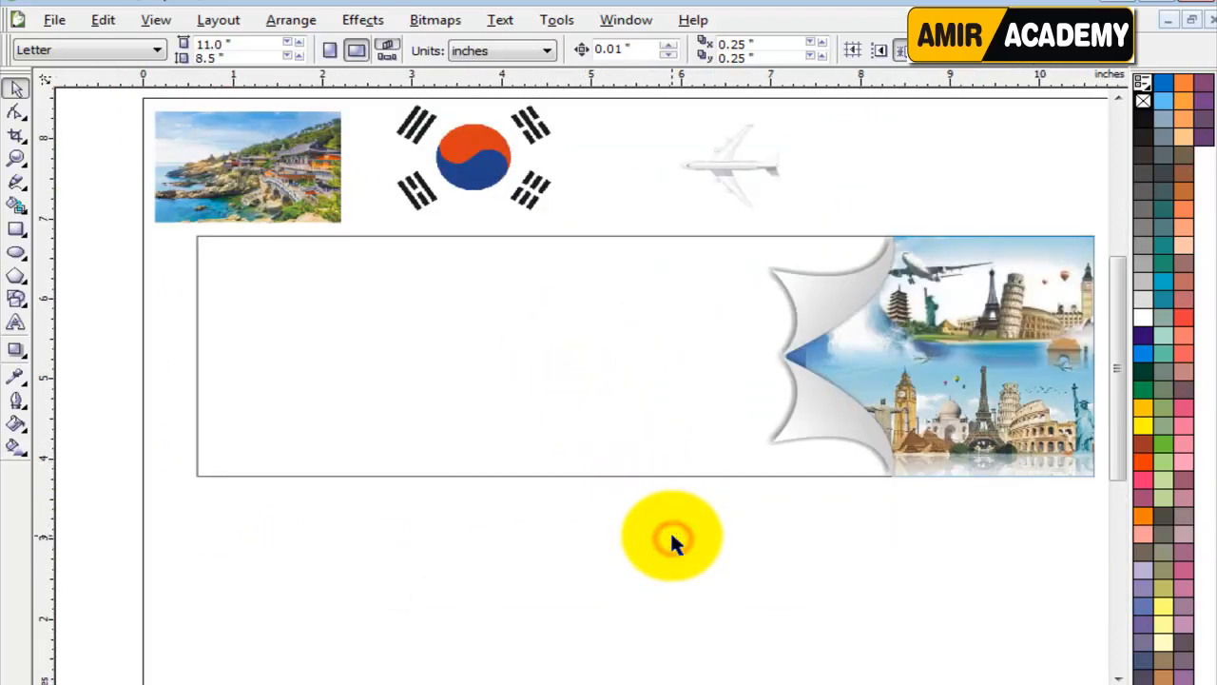
pyautogui.click(704, 250)
pyautogui.moveTo(724, 234); pyautogui.dragTo(782, 243)
pyautogui.click(207, 253)
pyautogui.moveTo(202, 243); pyautogui.dragTo(304, 449)
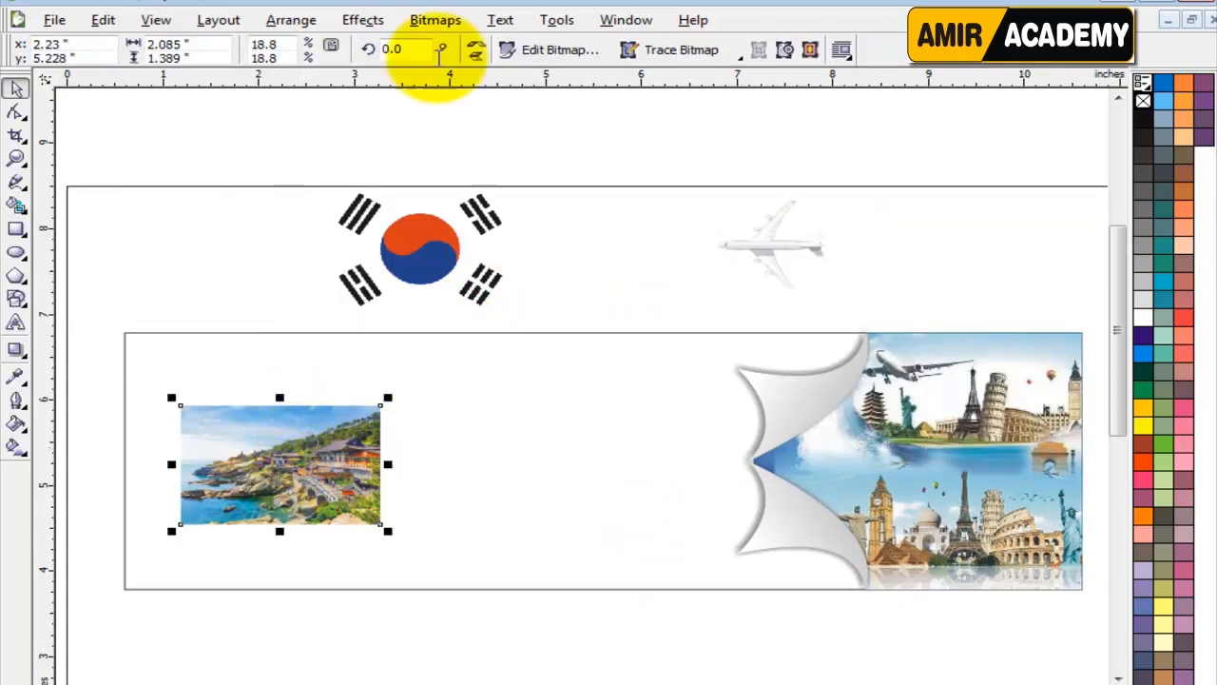
# Mirror the temple photo horizontally and enlarge it to about 4.58 by 3.05 inches, flush with the banner's left edge.
pyautogui.moveTo(388, 397); pyautogui.dragTo(511, 329)
pyautogui.moveTo(278, 415); pyautogui.dragTo(358, 415)
pyautogui.press('Left')
pyautogui.press('Left')
pyautogui.press('Left')
pyautogui.press('Up')
pyautogui.press('Up')
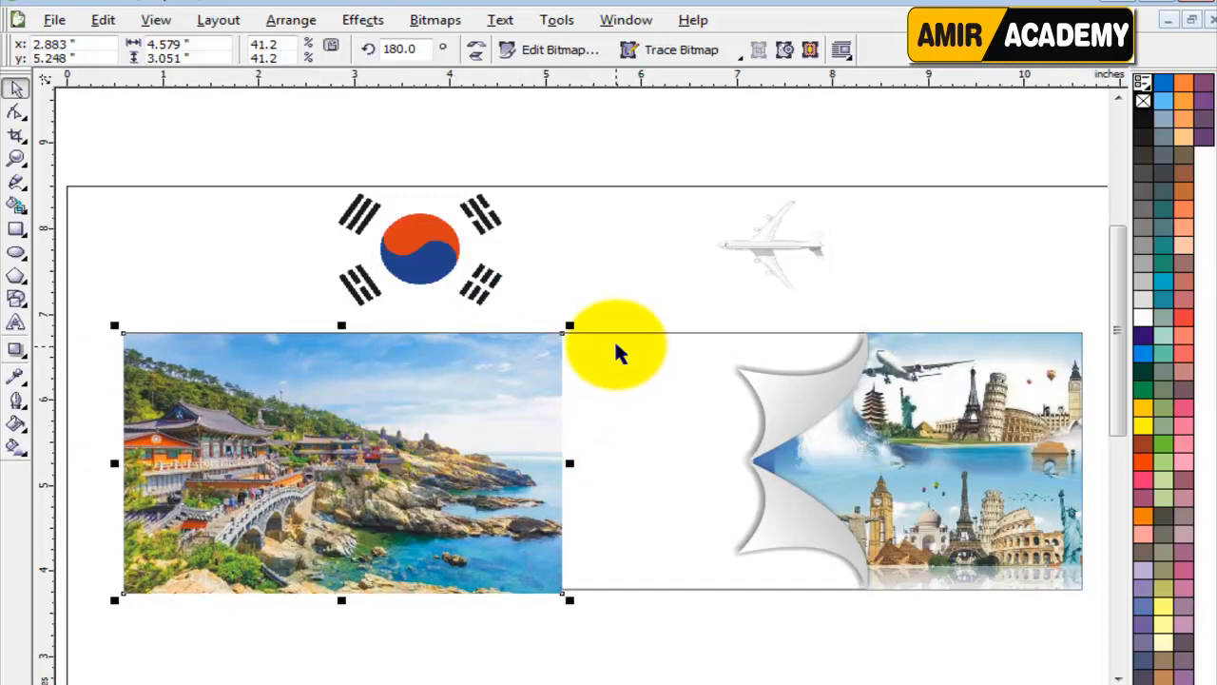
# Align the temple photo vertically with the banner at y 5.271 inches and reselect only the photo.
pyautogui.keyDown('shift'); pyautogui.click(615, 341); pyautogui.keyUp('shift')
pyautogui.click(605, 304)
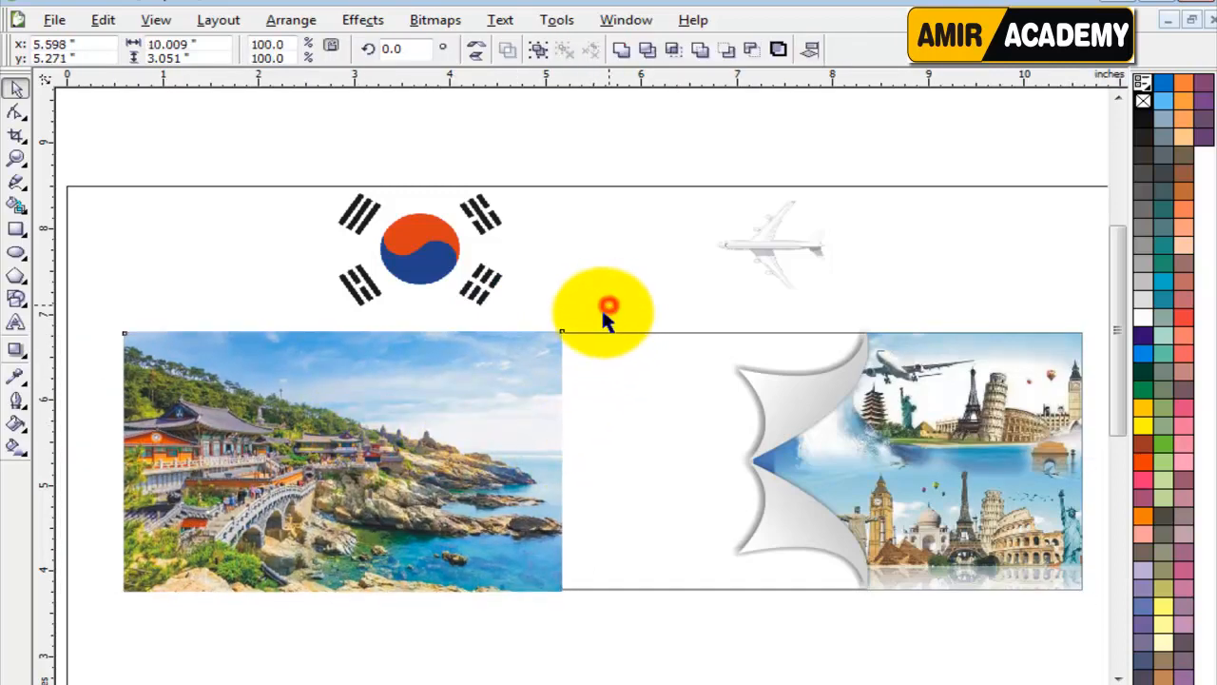
pyautogui.click(430, 403)
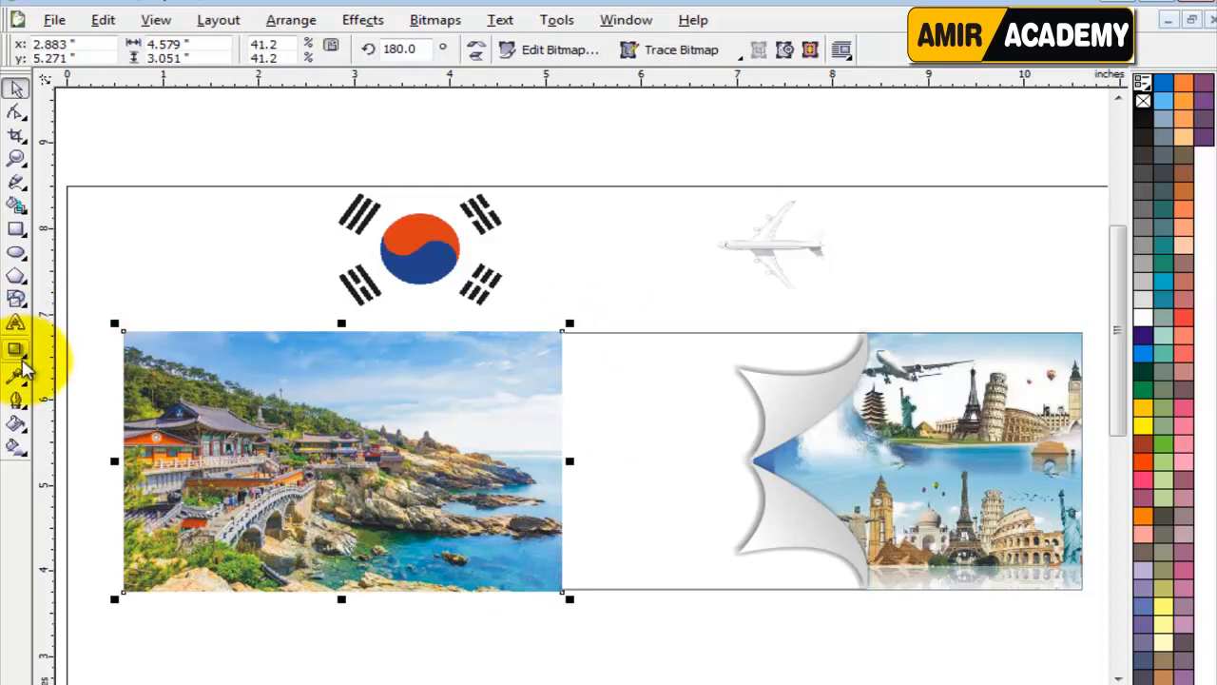
# Apply a linear transparency to the temple photo so its right side fades out horizontally.
pyautogui.click(25, 352)
pyautogui.click(222, 361)
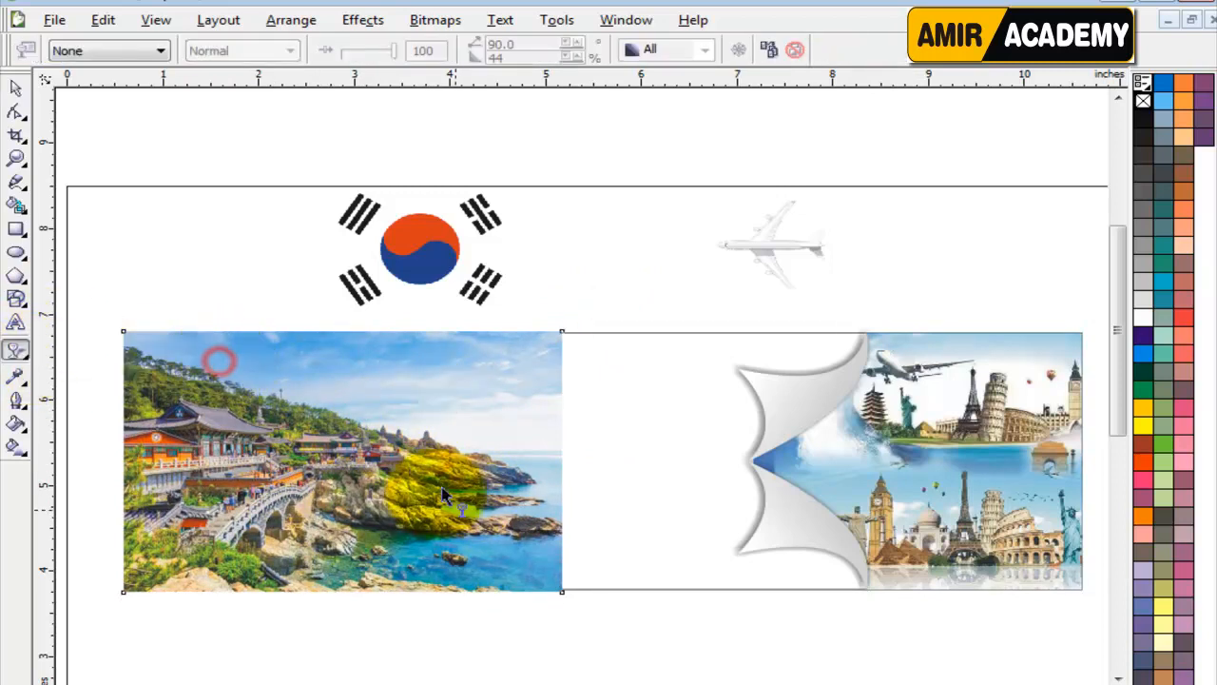
pyautogui.moveTo(529, 496); pyautogui.dragTo(549, 499)
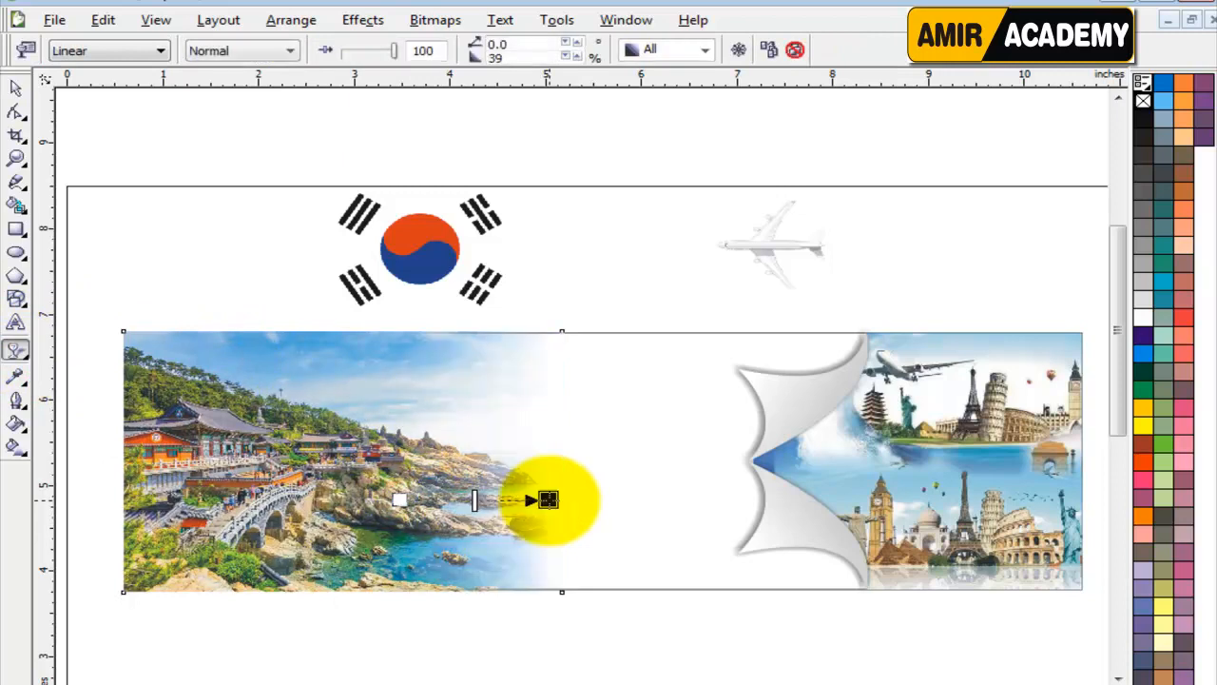
pyautogui.click(16, 87)
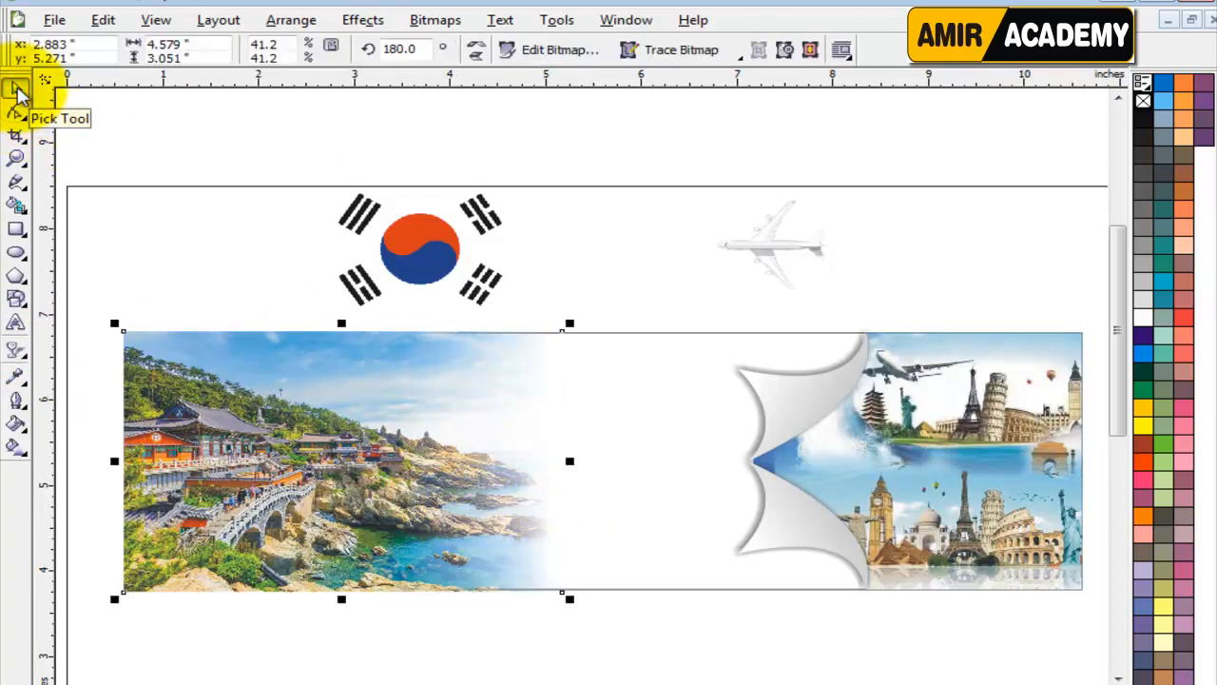
# PowerClip the faded temple photo inside the banner rectangle and clear the selection.
pyautogui.click(366, 20)
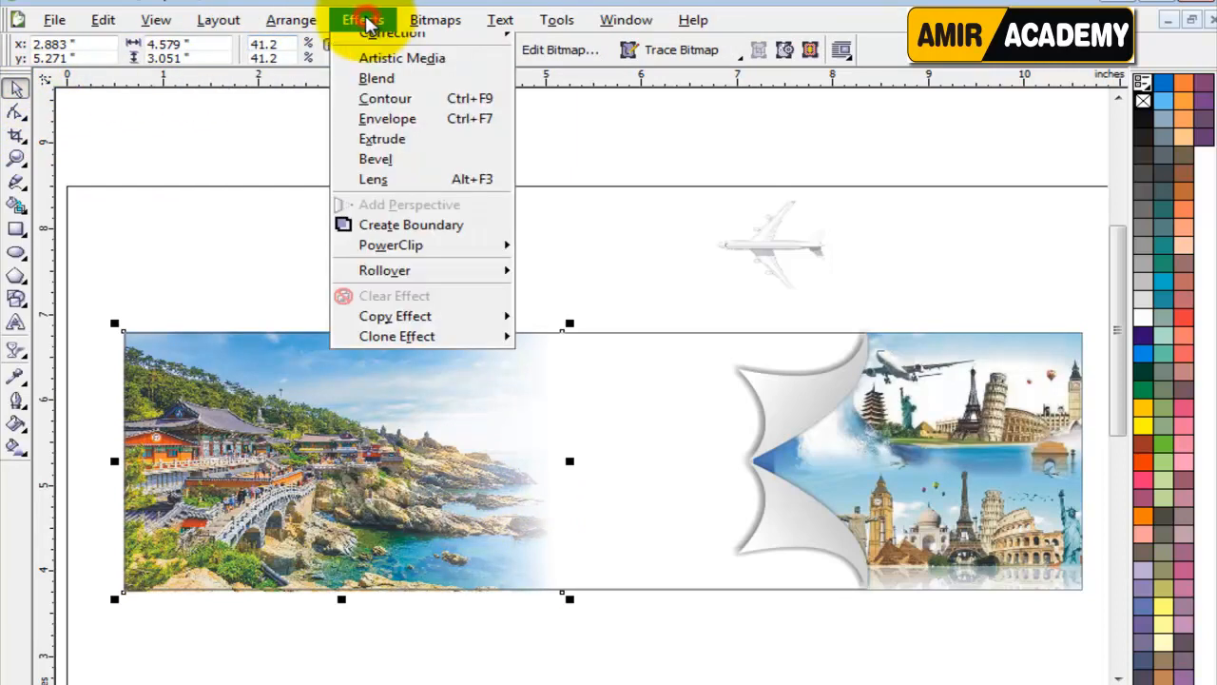
pyautogui.moveTo(489, 299)
pyautogui.click(571, 297)
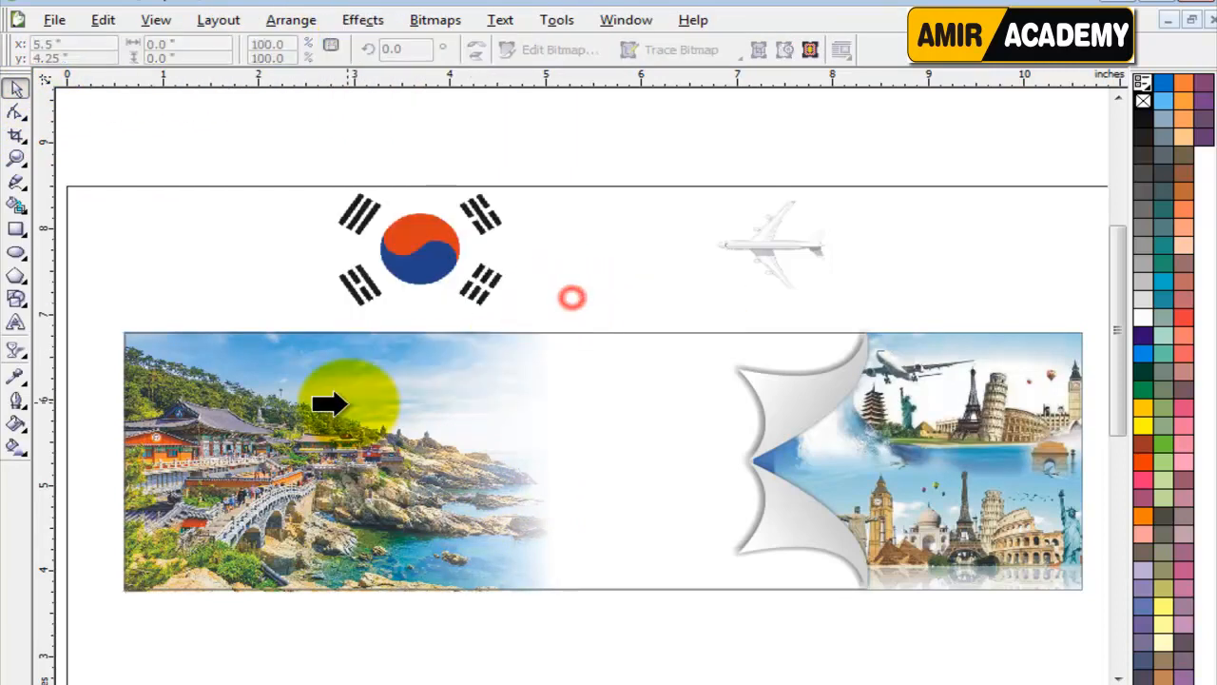
pyautogui.click(320, 392)
pyautogui.click(227, 273)
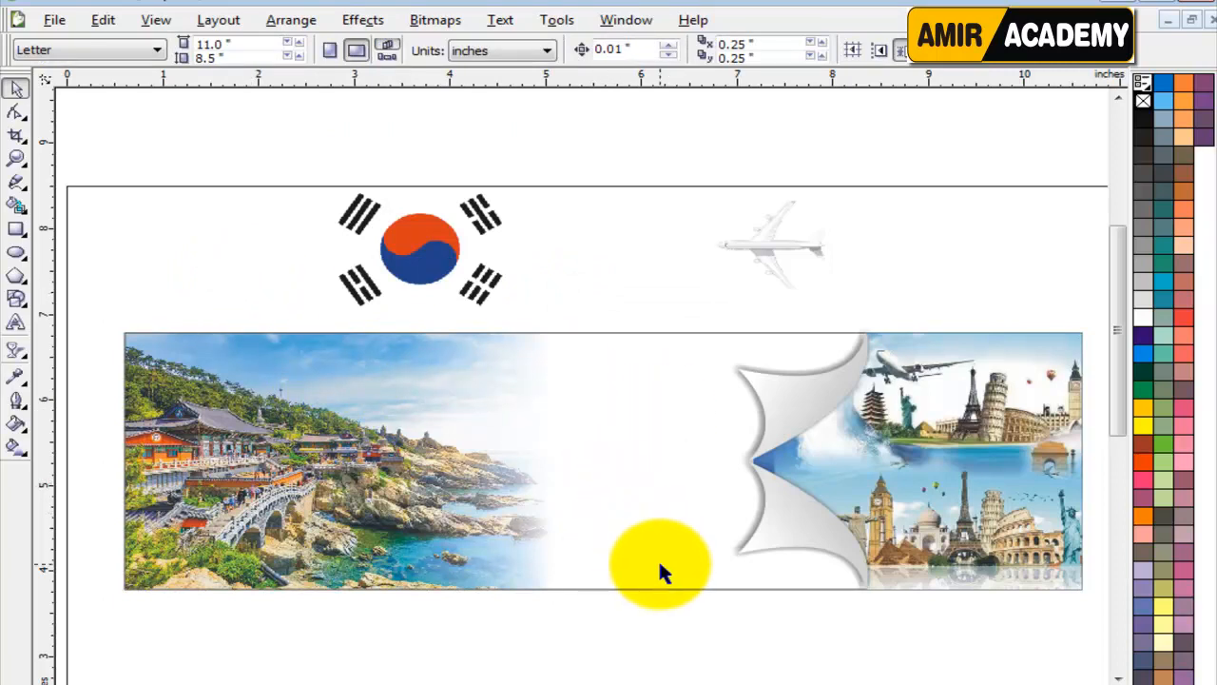
# Move the airplane into the banner with its tail at the junction of the dividers, at about x 6.59, y 5.26 inches.
pyautogui.press('F4')
pyautogui.click(900, 250)
pyautogui.moveTo(776, 249); pyautogui.dragTo(694, 468)
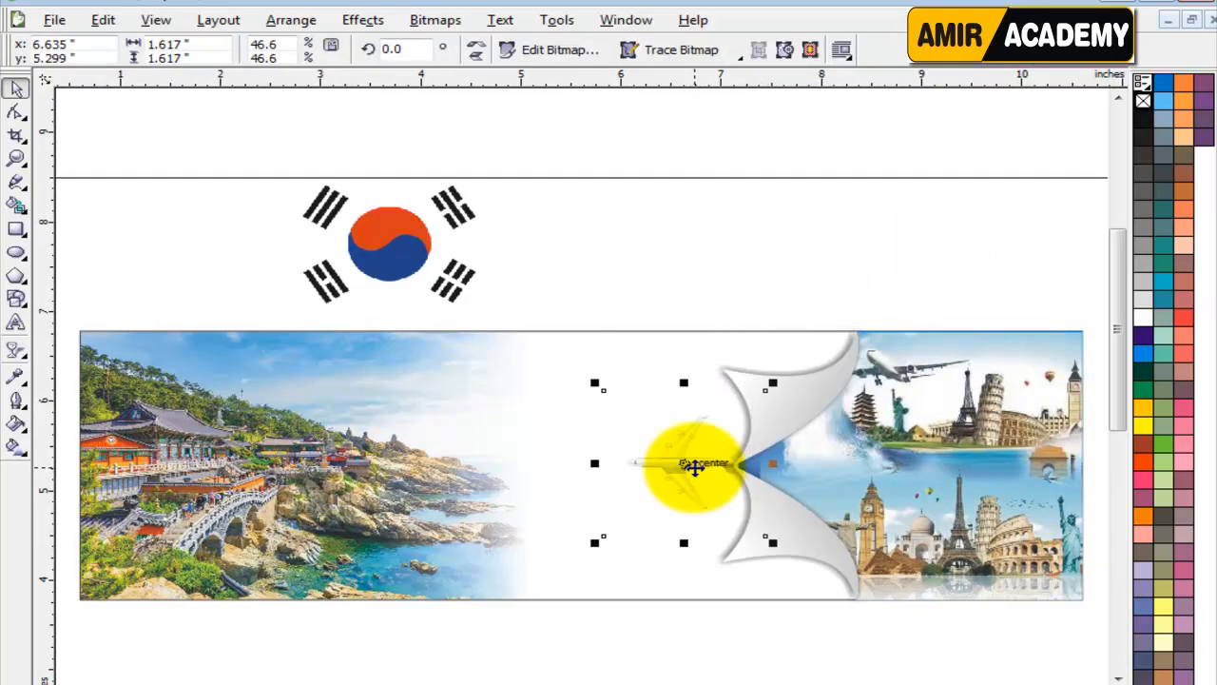
pyautogui.scroll(2, 692, 478)
pyautogui.click(573, 336)
pyautogui.moveTo(573, 335)
pyautogui.mouseDown()
pyautogui.moveTo(579, 357)
pyautogui.moveTo(557, 348)
pyautogui.mouseUp()
pyautogui.scroll(2, 670, 366)
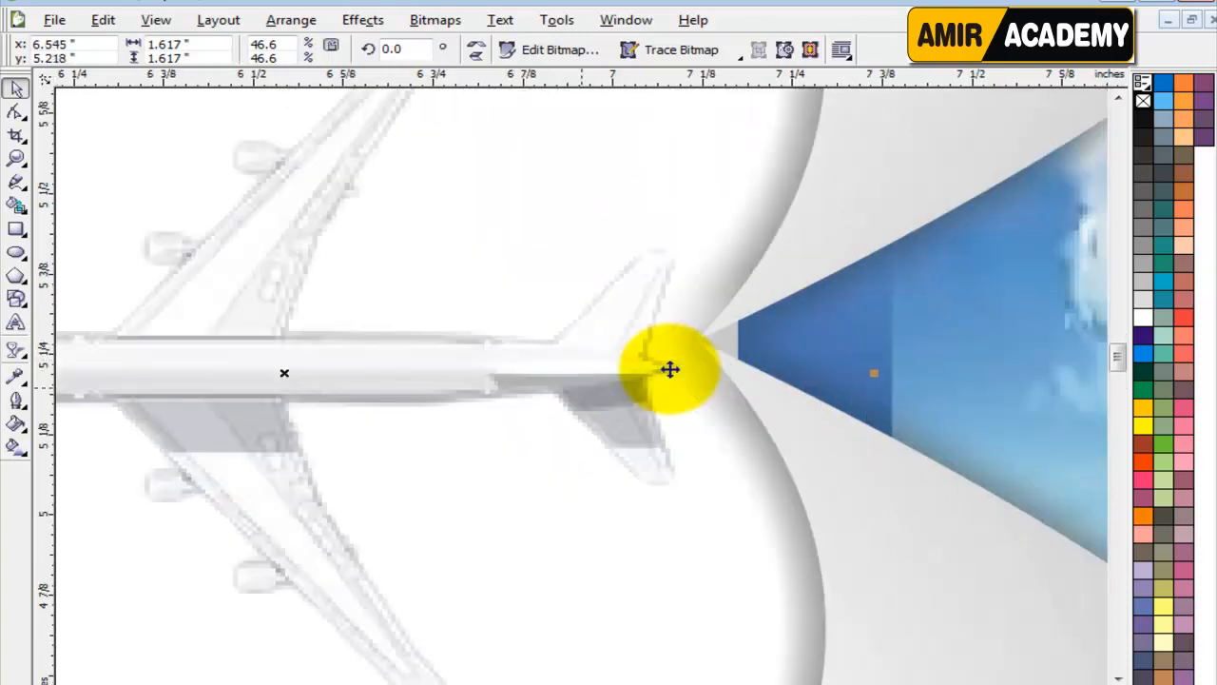
pyautogui.scroll(2, 670, 369)
pyautogui.scroll(-1, 608, 382)
pyautogui.moveTo(598, 352); pyautogui.dragTo(657, 300)
pyautogui.scroll(-3, 579, 393)
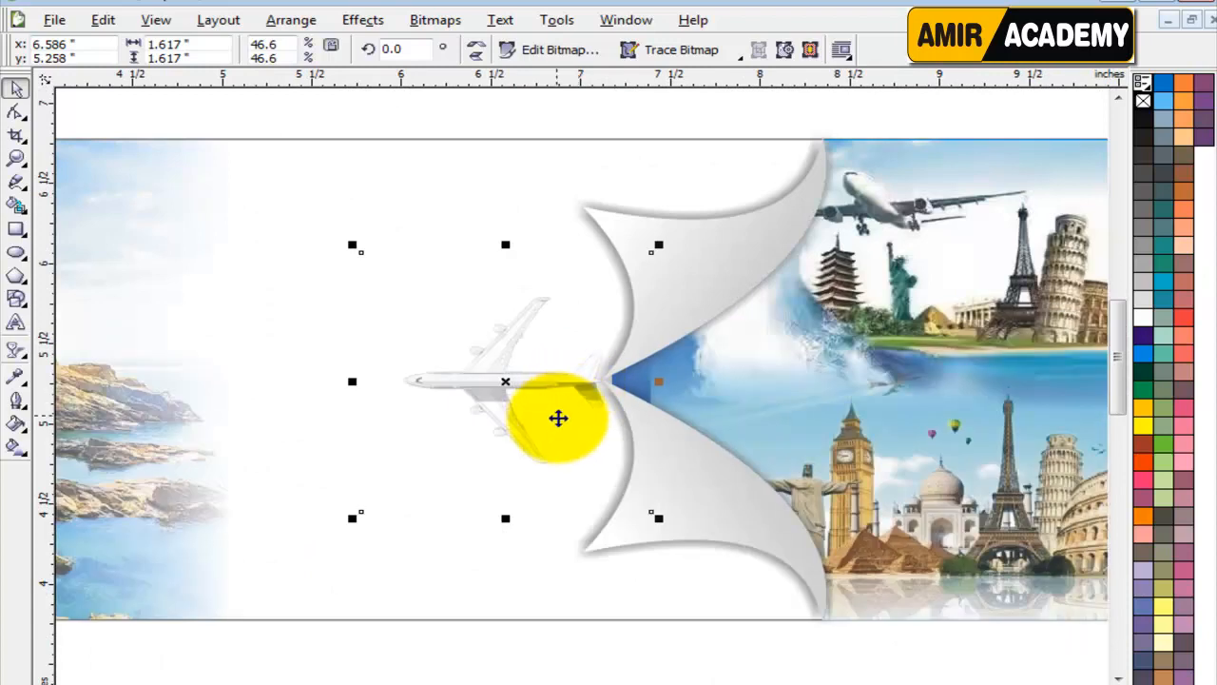
# Enlarge the airplane image to about 1.82 inches square and realign its tail with the dividers' junction, at about x 6.54, y 5.26 inches.
pyautogui.scroll(-2, 530, 394)
pyautogui.moveTo(383, 322); pyautogui.dragTo(316, 445)
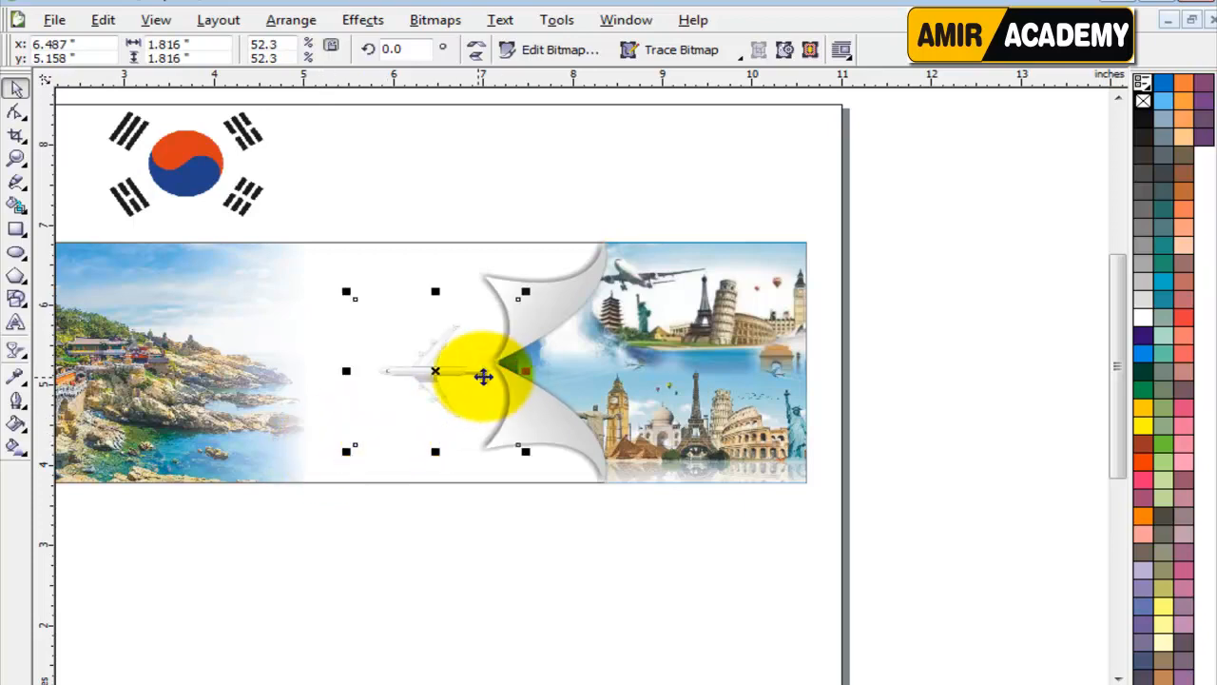
pyautogui.scroll(5, 494, 376)
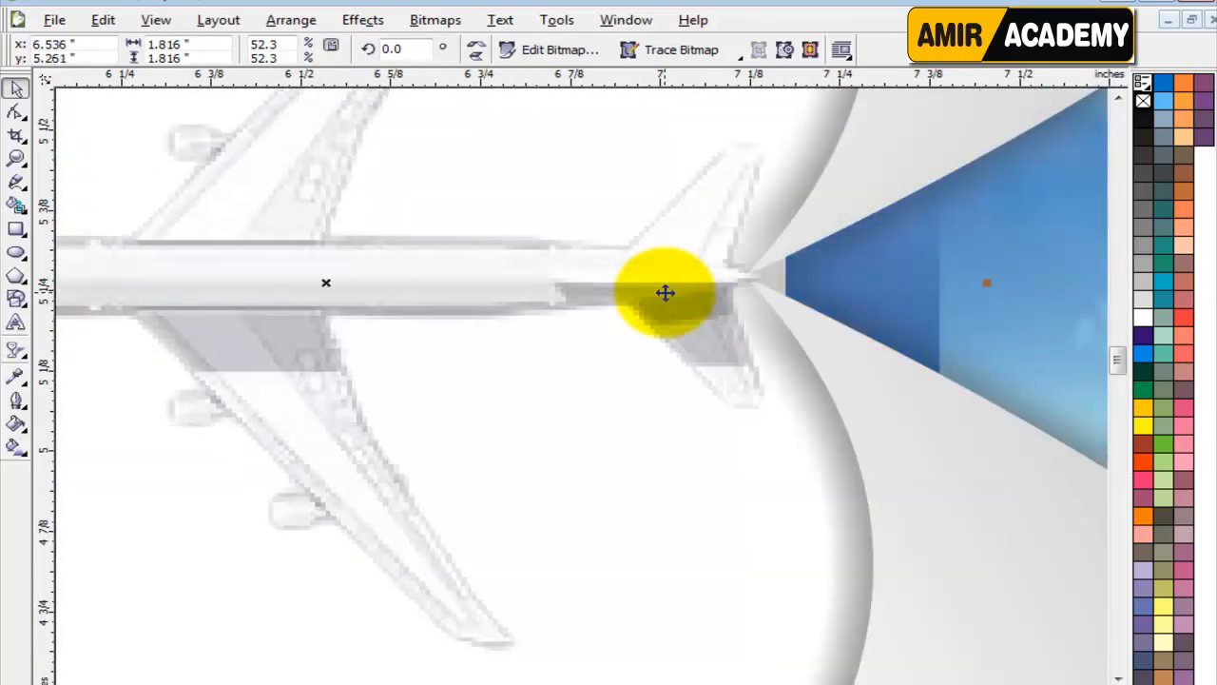
pyautogui.scroll(-3, 588, 366)
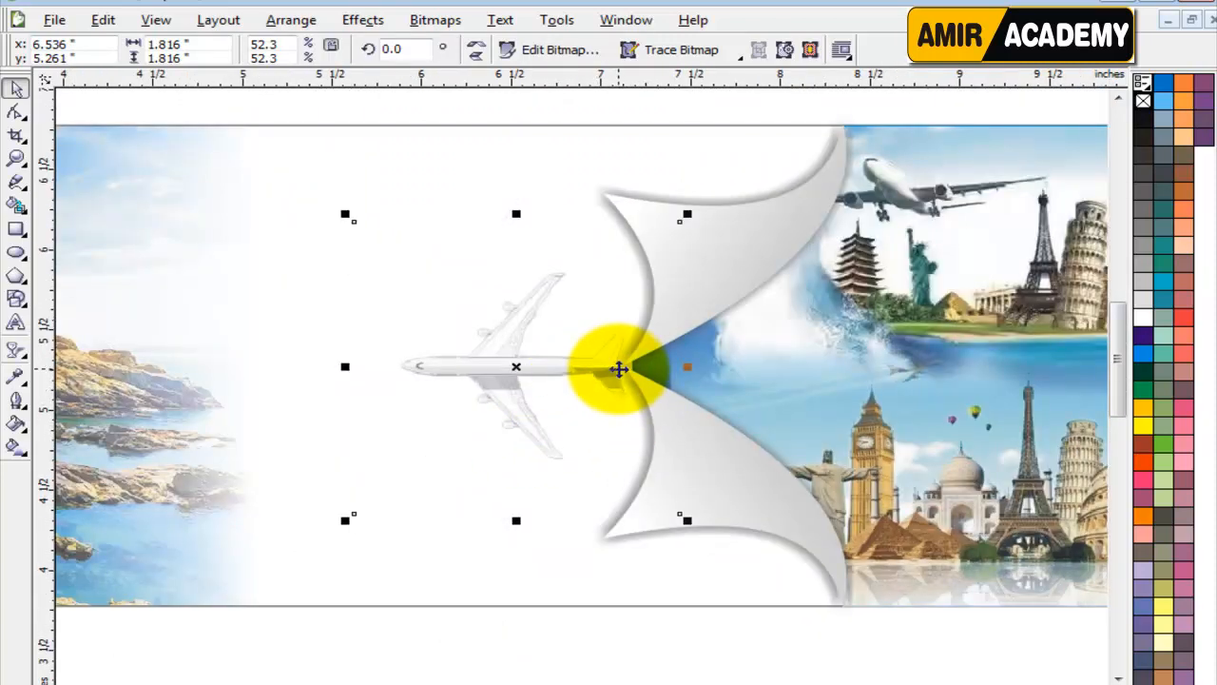
pyautogui.scroll(-3, 592, 430)
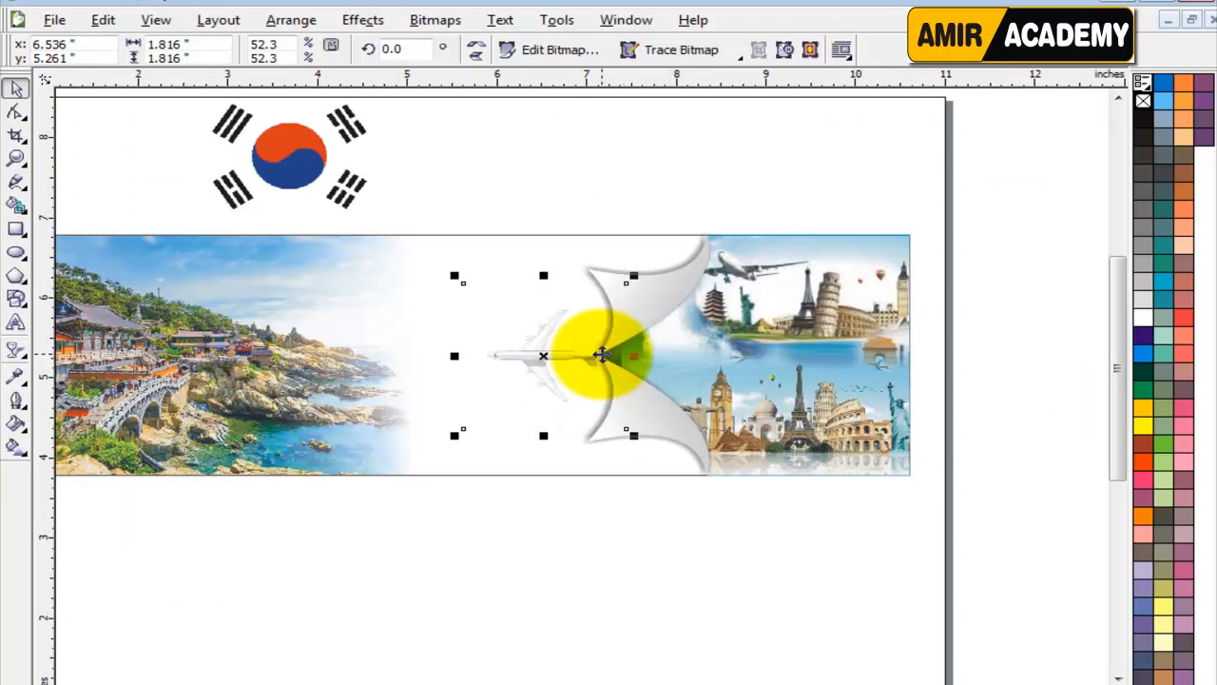
pyautogui.click(513, 553)
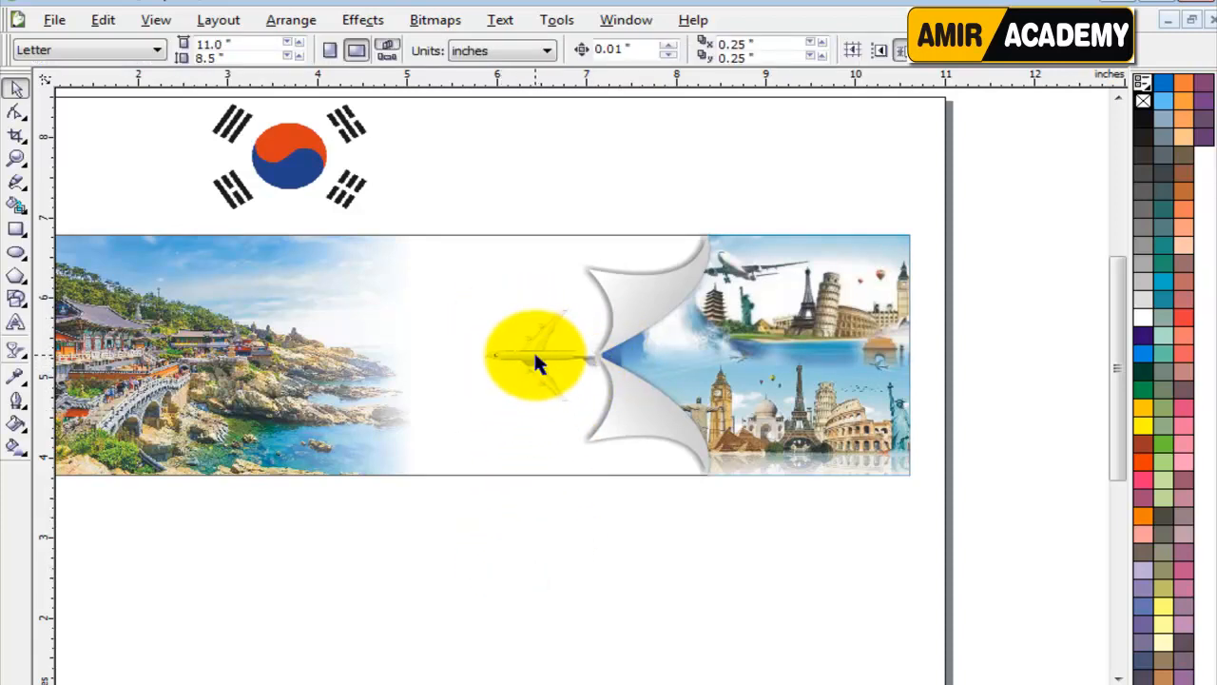
# Fill the banner's background rectangle with light blue and clear the selection.
pyautogui.click(302, 265)
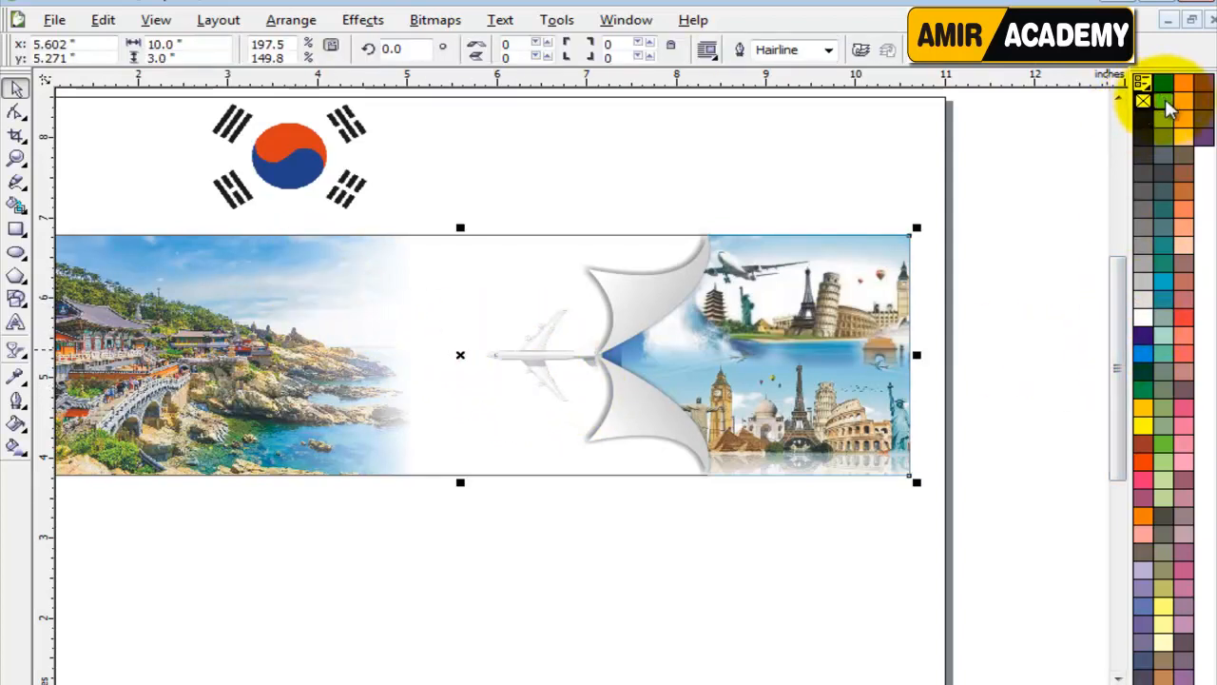
pyautogui.click(1163, 102)
pyautogui.click(495, 597)
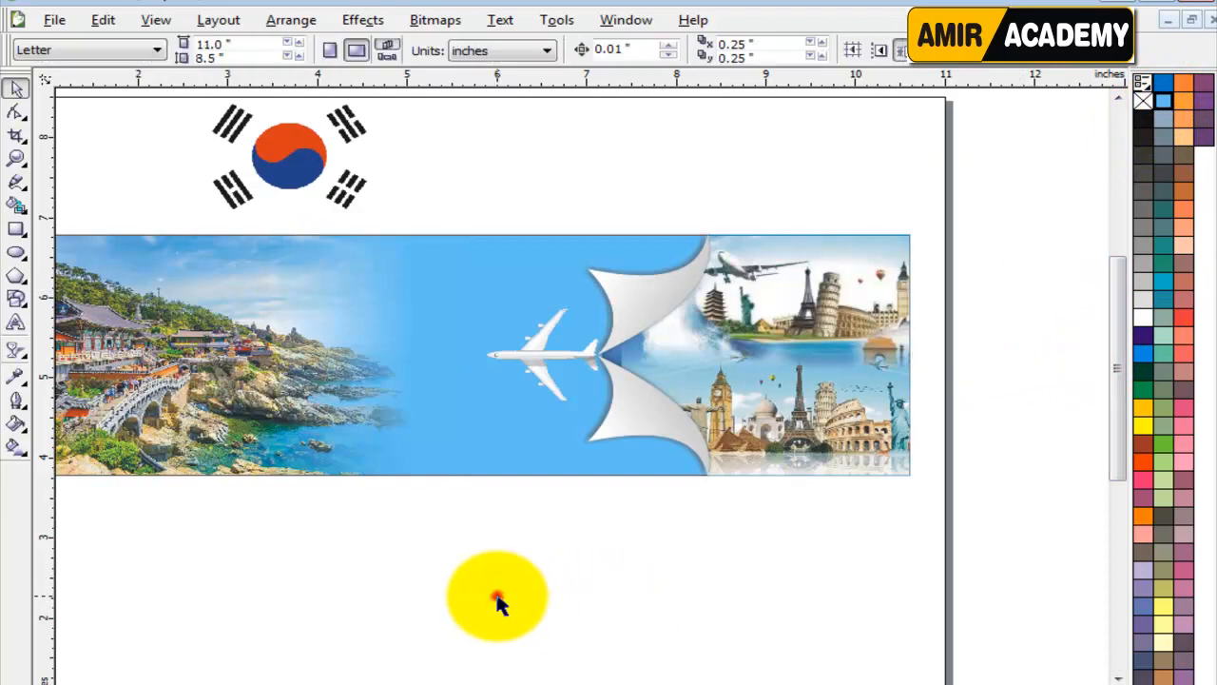
# Try darker blue fills on the banner background, restore the light blue fill and clear the selection.
pyautogui.click(404, 440)
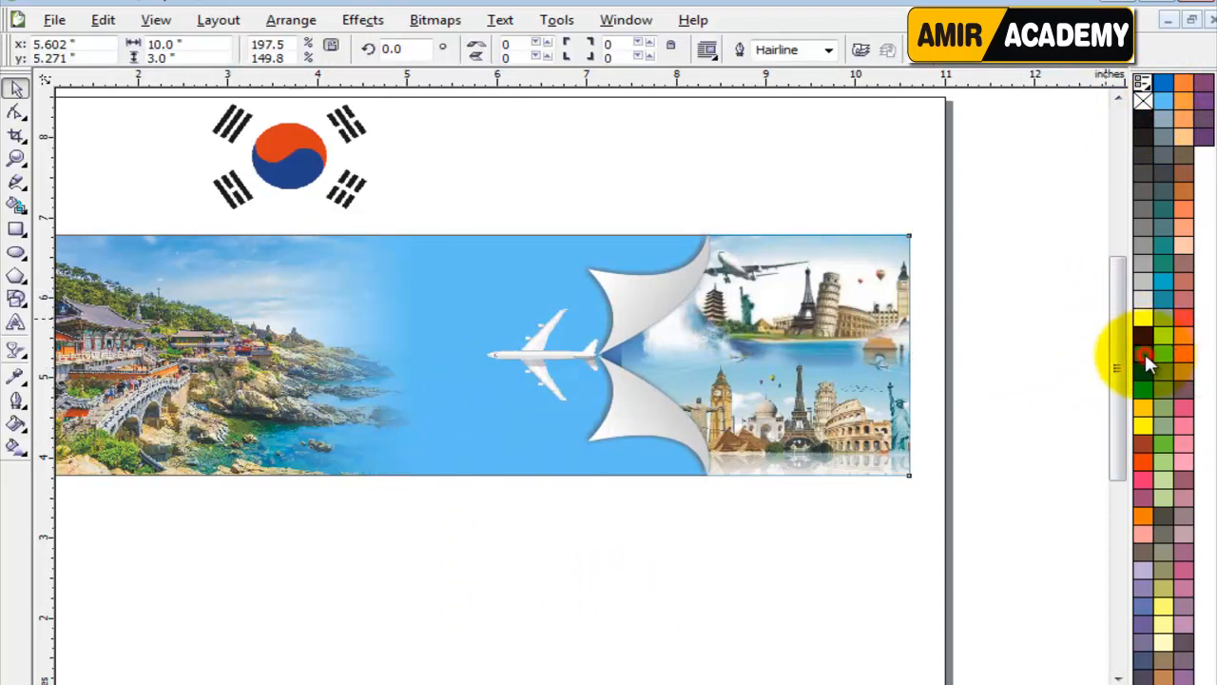
pyautogui.click(1145, 358)
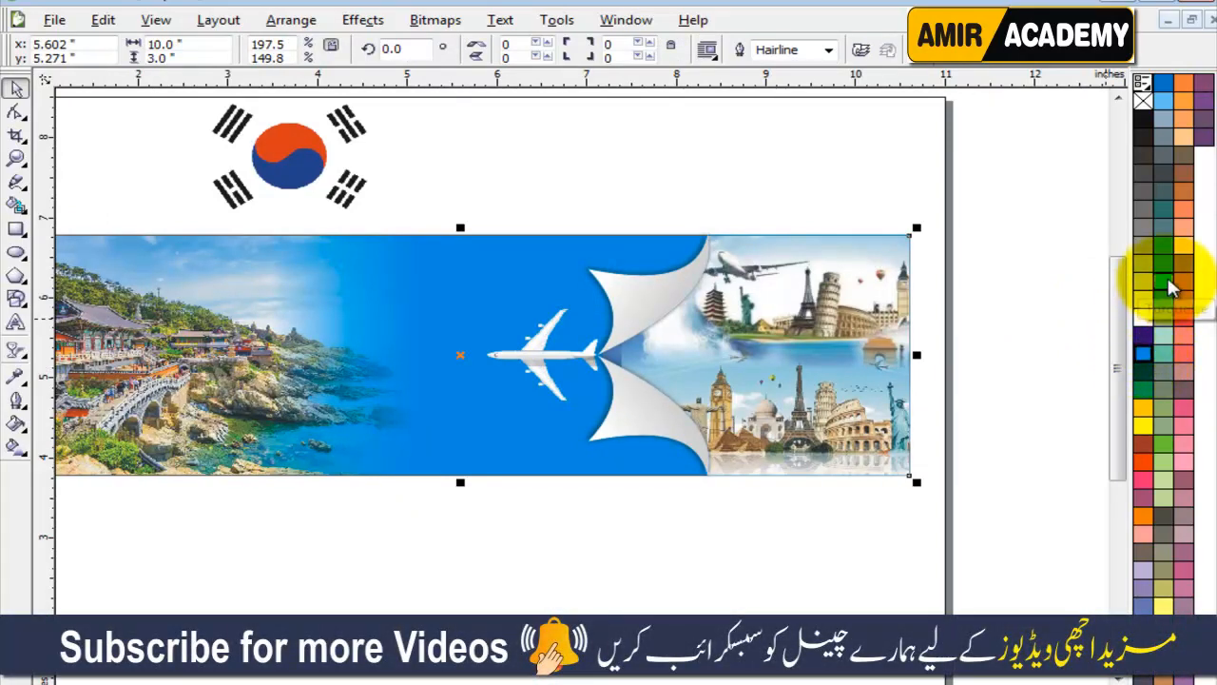
pyautogui.click(1164, 92)
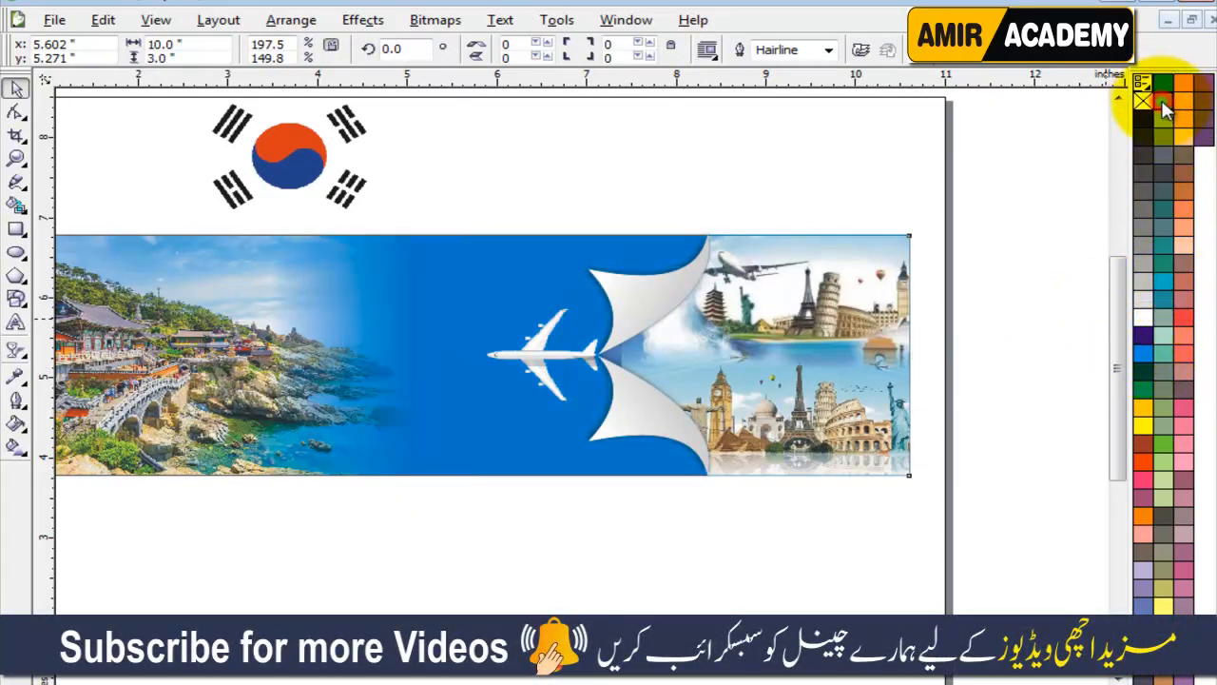
pyautogui.click(1163, 104)
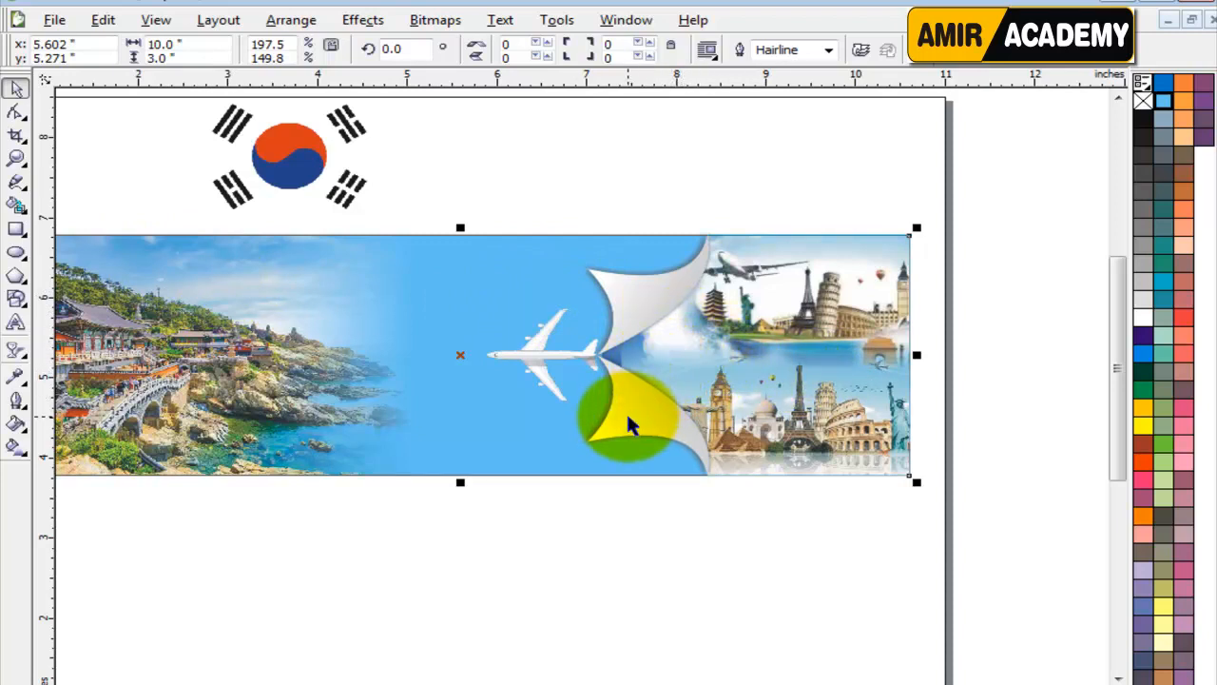
pyautogui.click(527, 543)
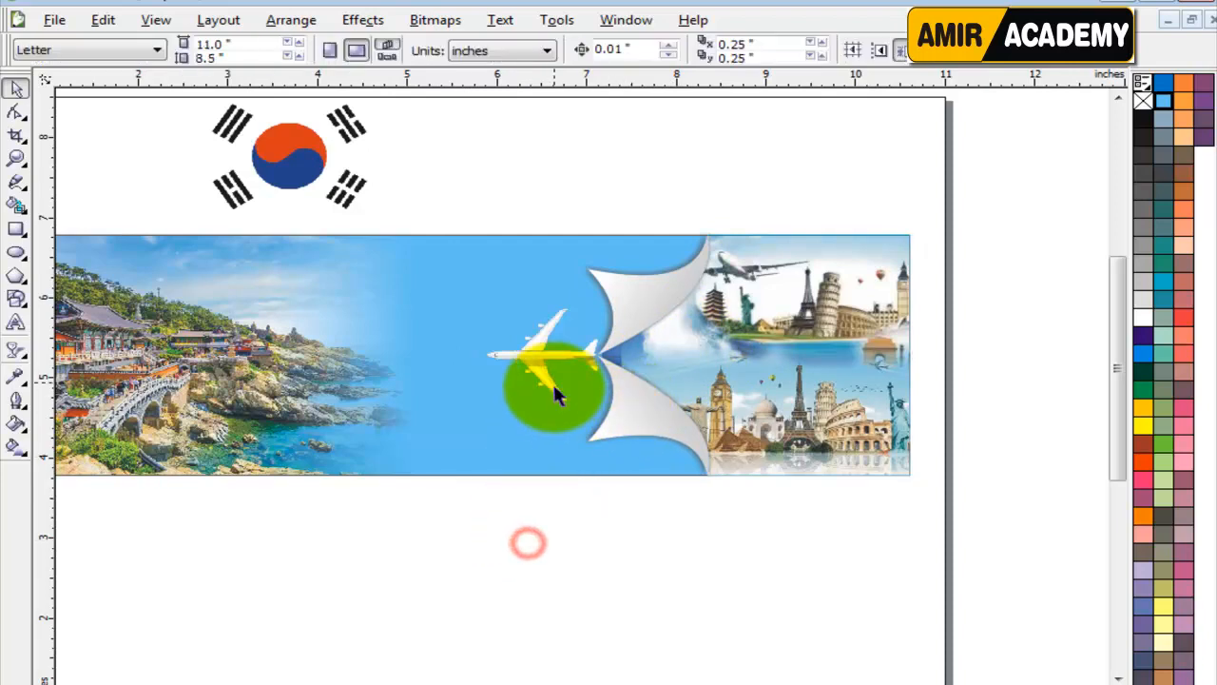
# Select the two dividers with their shadow and try to PowerClip them inside the banner rectangle.
pyautogui.click(537, 354)
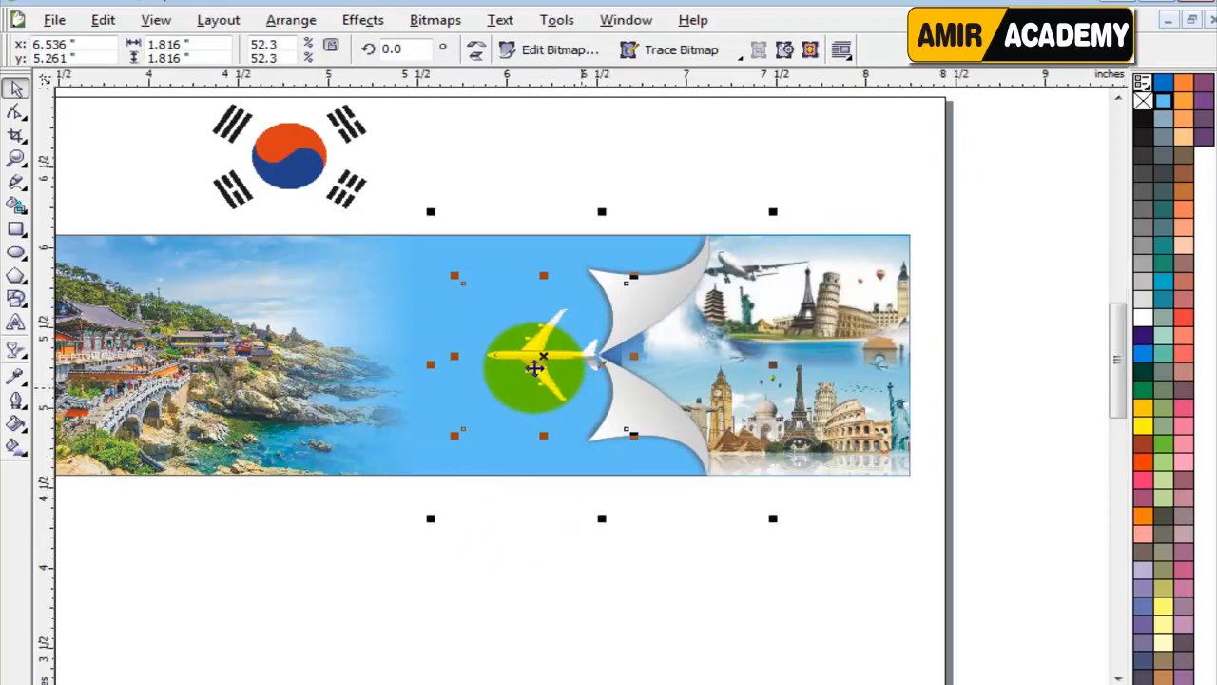
pyautogui.scroll(2, 547, 363)
pyautogui.scroll(-1, 840, 427)
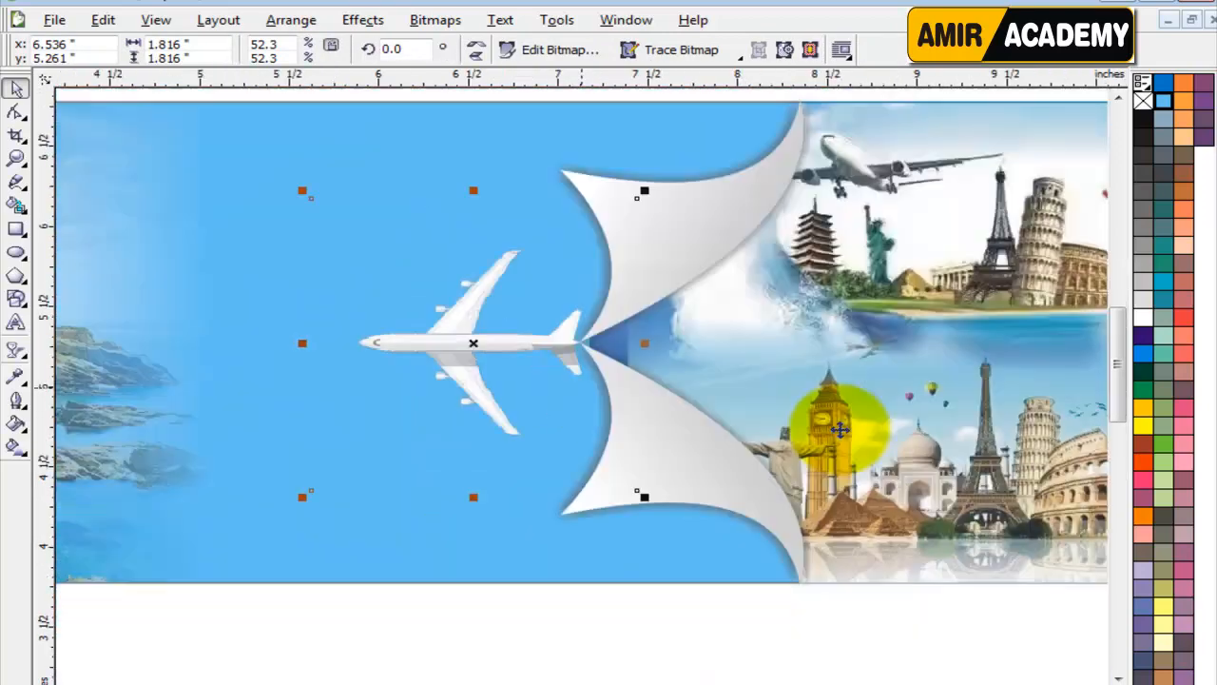
pyautogui.click(681, 228)
pyautogui.moveTo(684, 233); pyautogui.dragTo(438, 599)
pyautogui.hotkey('ctrl', 'z')
pyautogui.scroll(-1, 691, 351)
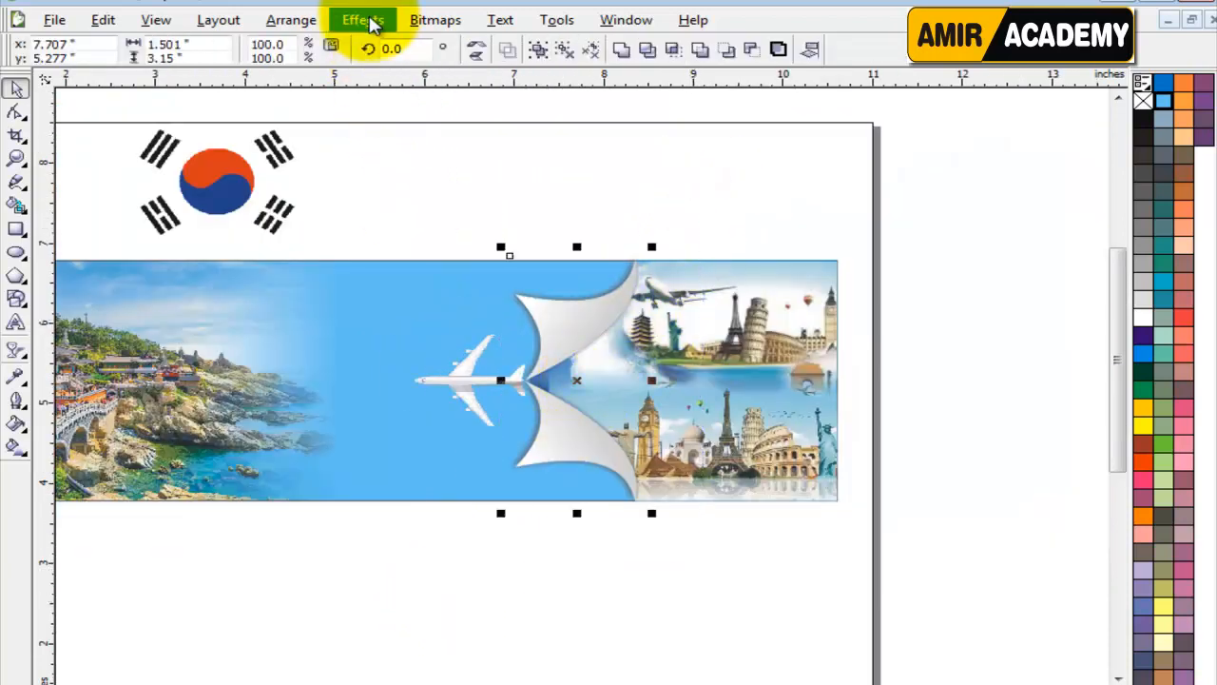
pyautogui.click(363, 19)
pyautogui.moveTo(430, 297)
pyautogui.click(574, 302)
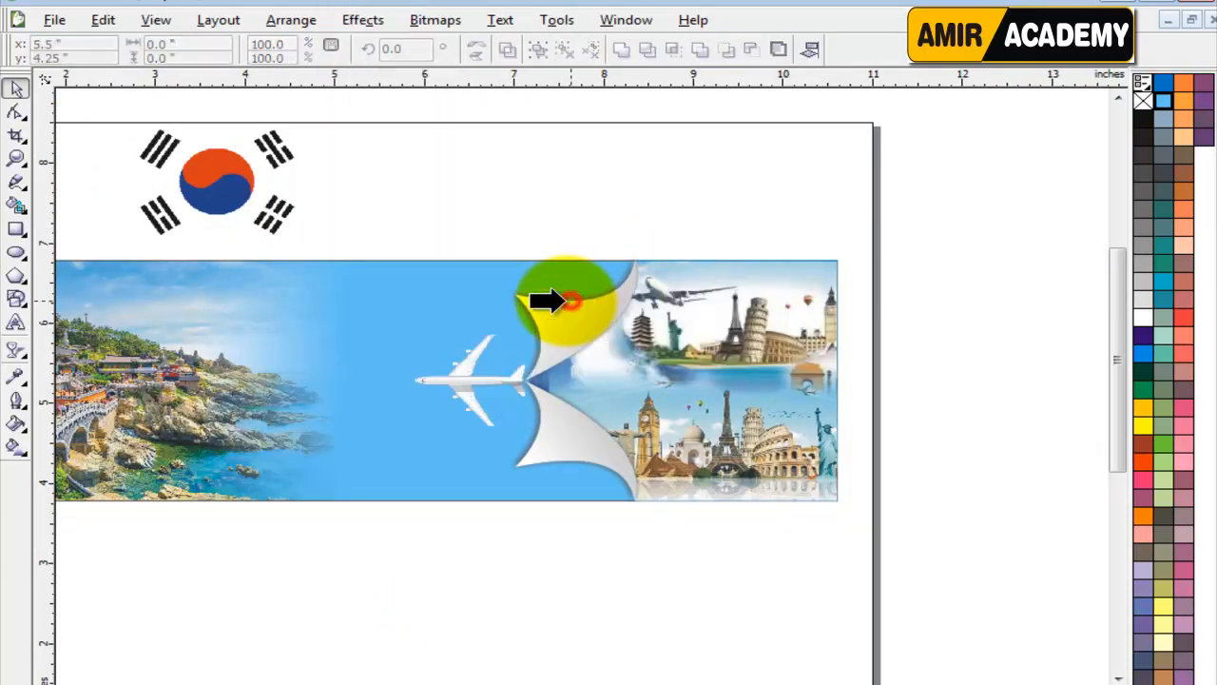
pyautogui.click(345, 276)
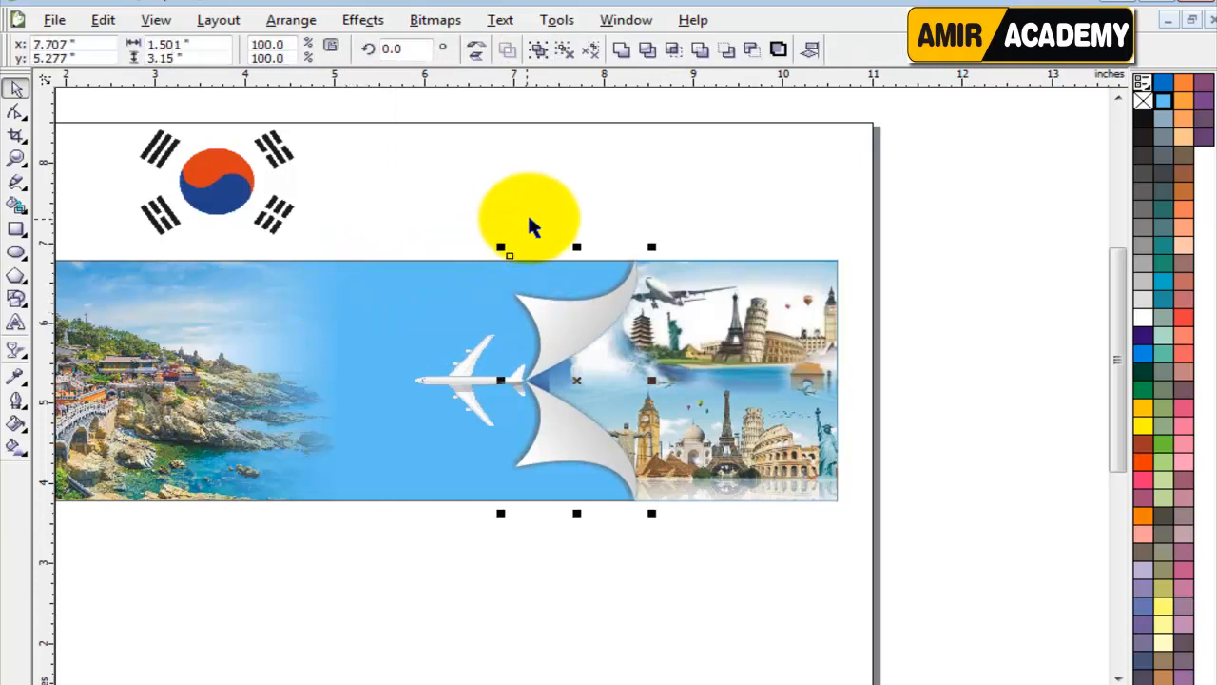
# Select the dividers together with the landmarks image and PowerClip them inside the banner rectangle.
pyautogui.click(548, 196)
pyautogui.moveTo(960, 188); pyautogui.dragTo(465, 564)
pyautogui.click(361, 20)
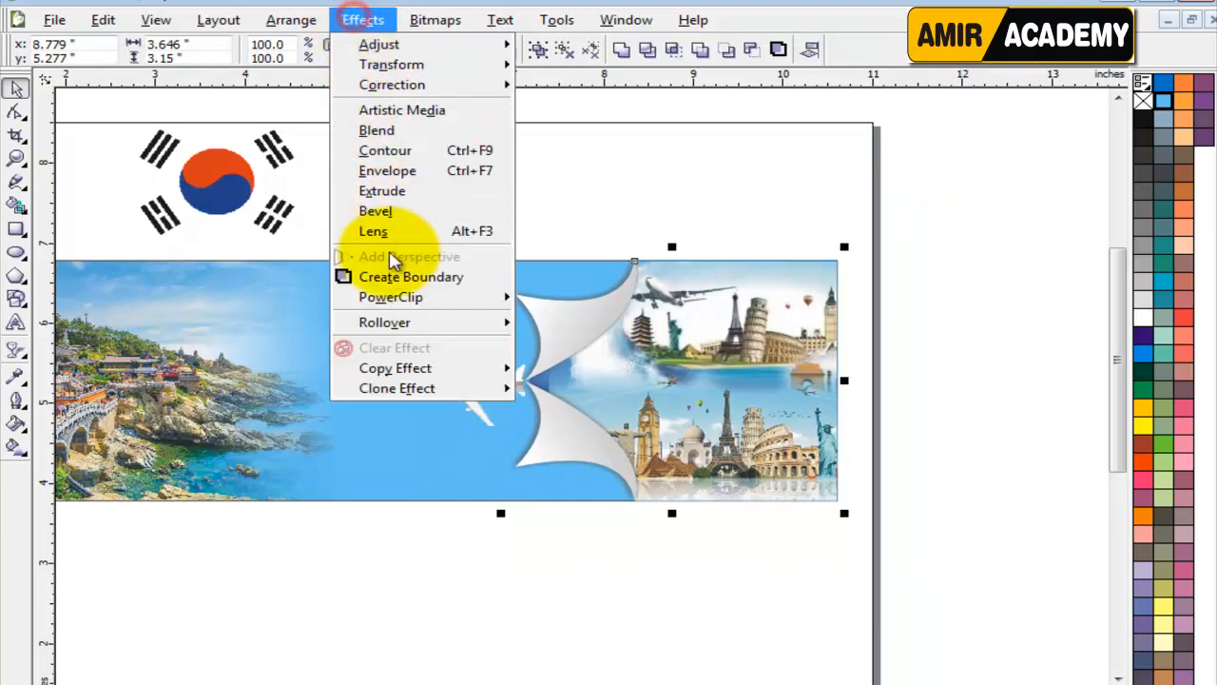
pyautogui.click(608, 302)
pyautogui.click(553, 299)
pyautogui.click(291, 271)
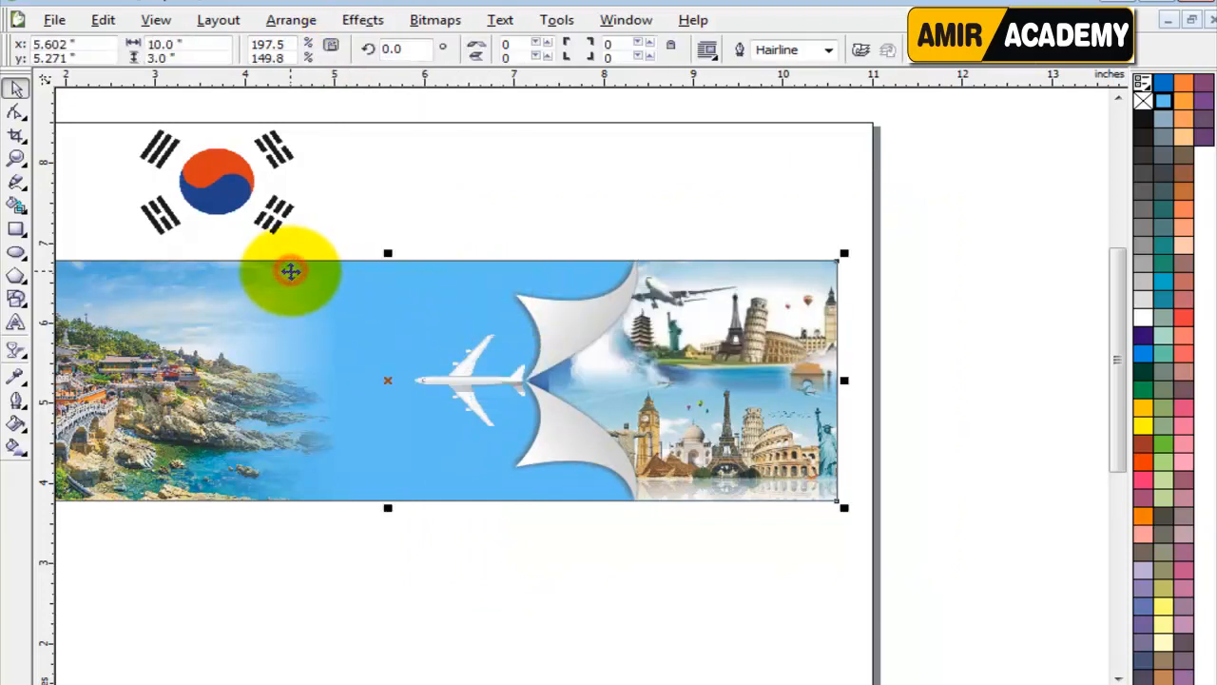
pyautogui.click(565, 223)
pyautogui.moveTo(554, 332); pyautogui.dragTo(837, 332)
pyautogui.hotkey('ctrl', 'z')
pyautogui.hotkey('ctrl', 'z')
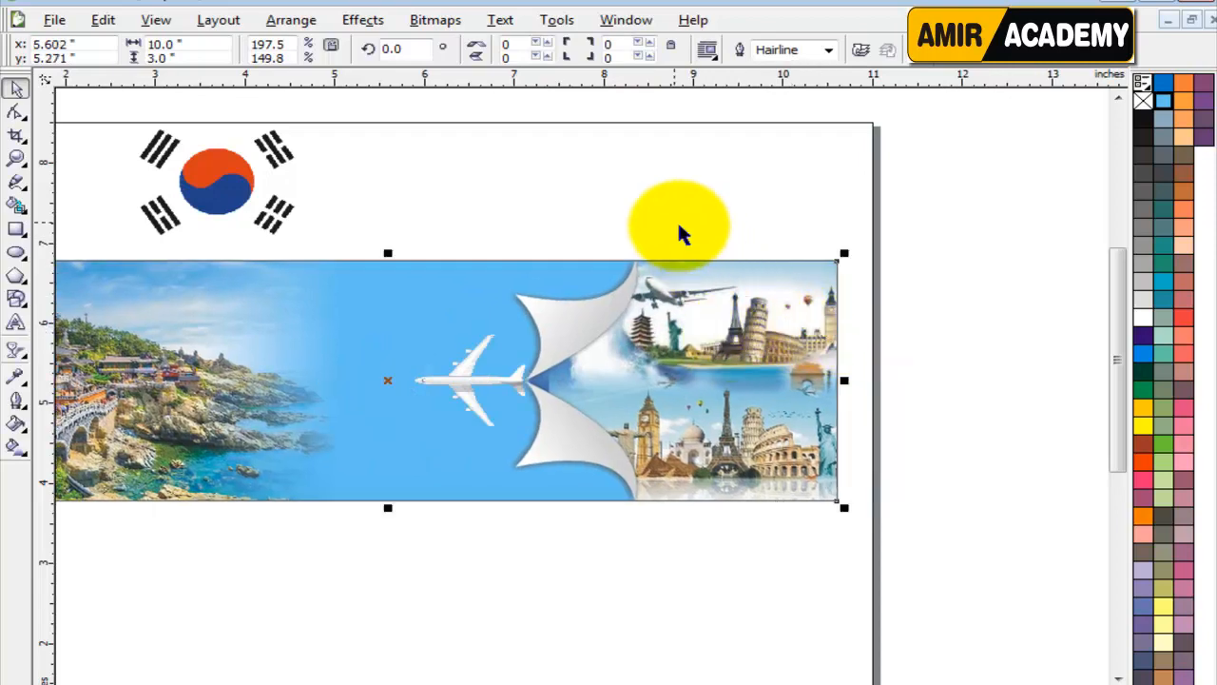
# Add a horizontally drawn drop shadow to the airplane, running from its center toward the landmarks.
pyautogui.click(666, 215)
pyautogui.click(475, 381)
pyautogui.scroll(2, 475, 399)
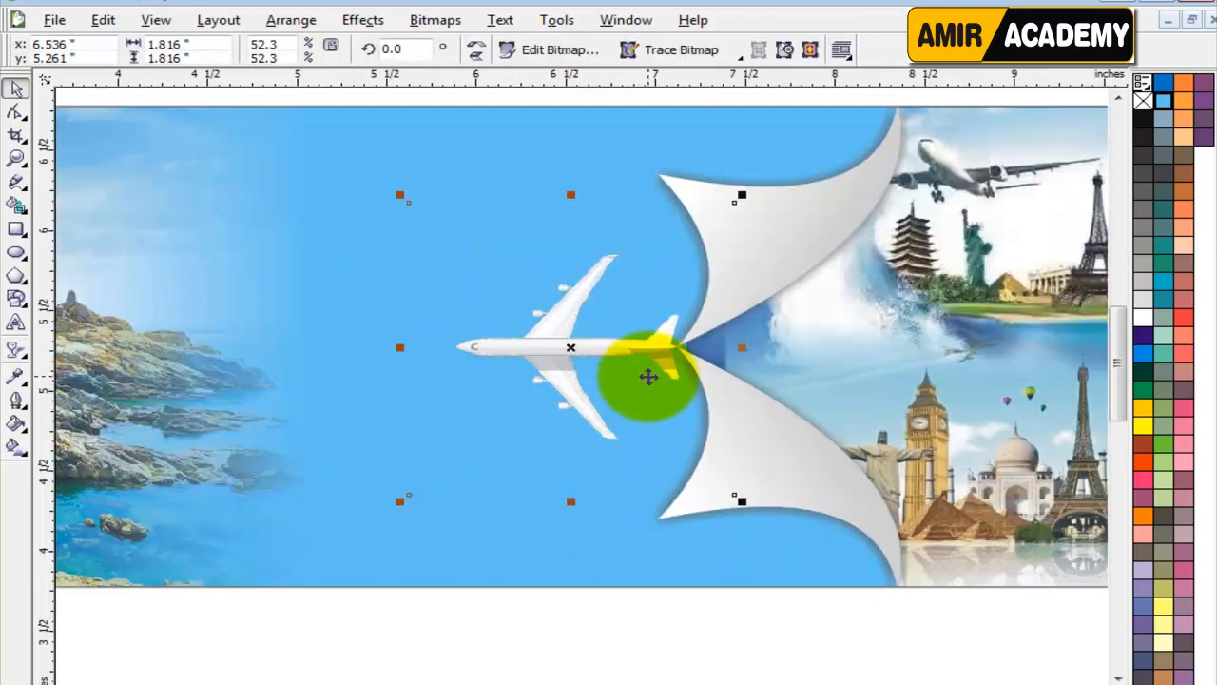
pyautogui.scroll(2, 643, 358)
pyautogui.click(15, 350)
pyautogui.click(138, 357)
pyautogui.moveTo(290, 348); pyautogui.dragTo(764, 354)
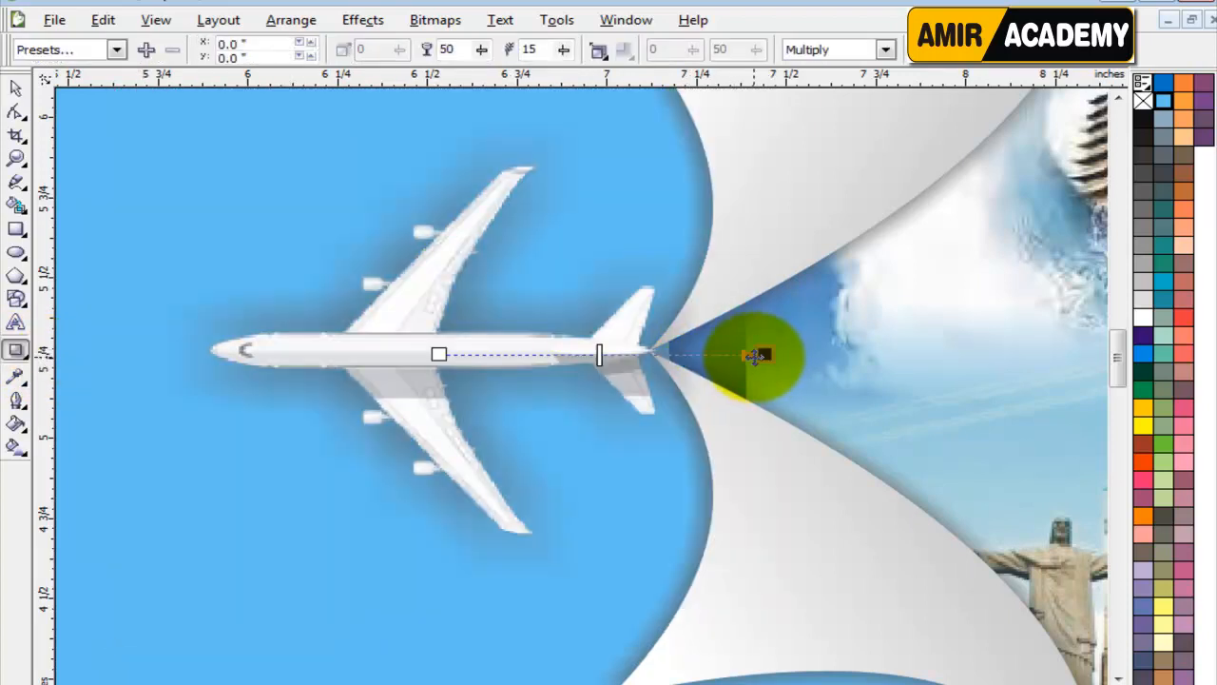
# Set the airplane drop shadow's feathering to 5 and its opacity to 60.
pyautogui.click(529, 50)
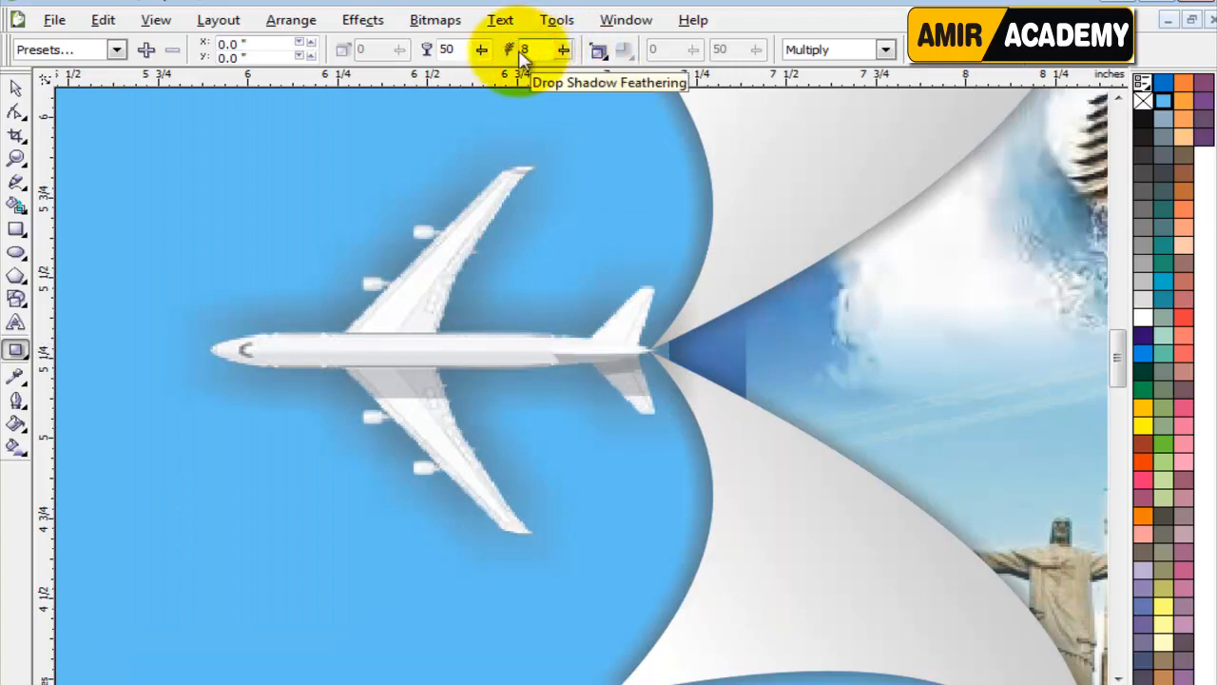
pyautogui.write('8')
pyautogui.press('Return')
pyautogui.doubleClick(531, 49)
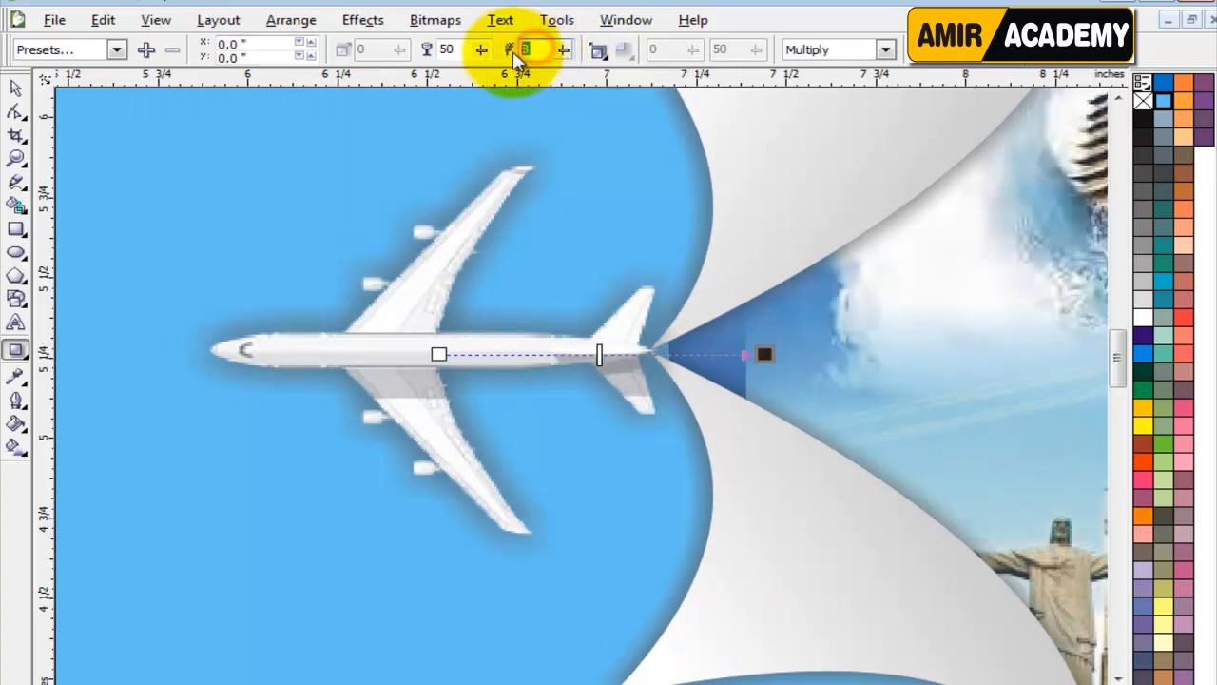
pyautogui.write('5')
pyautogui.press('Return')
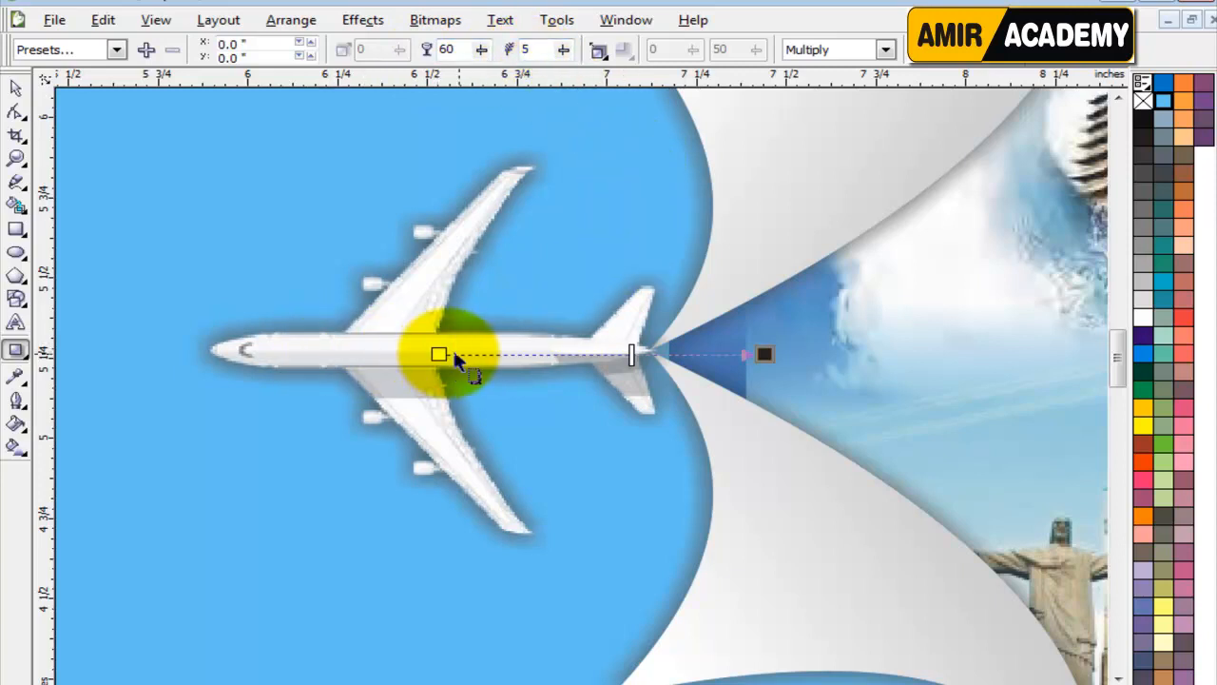
# Offset the airplane's shadow by about 0.071 inch horizontally and -0.005 inch vertically, then clear the selection.
pyautogui.click(765, 352)
pyautogui.moveTo(765, 354); pyautogui.dragTo(788, 378)
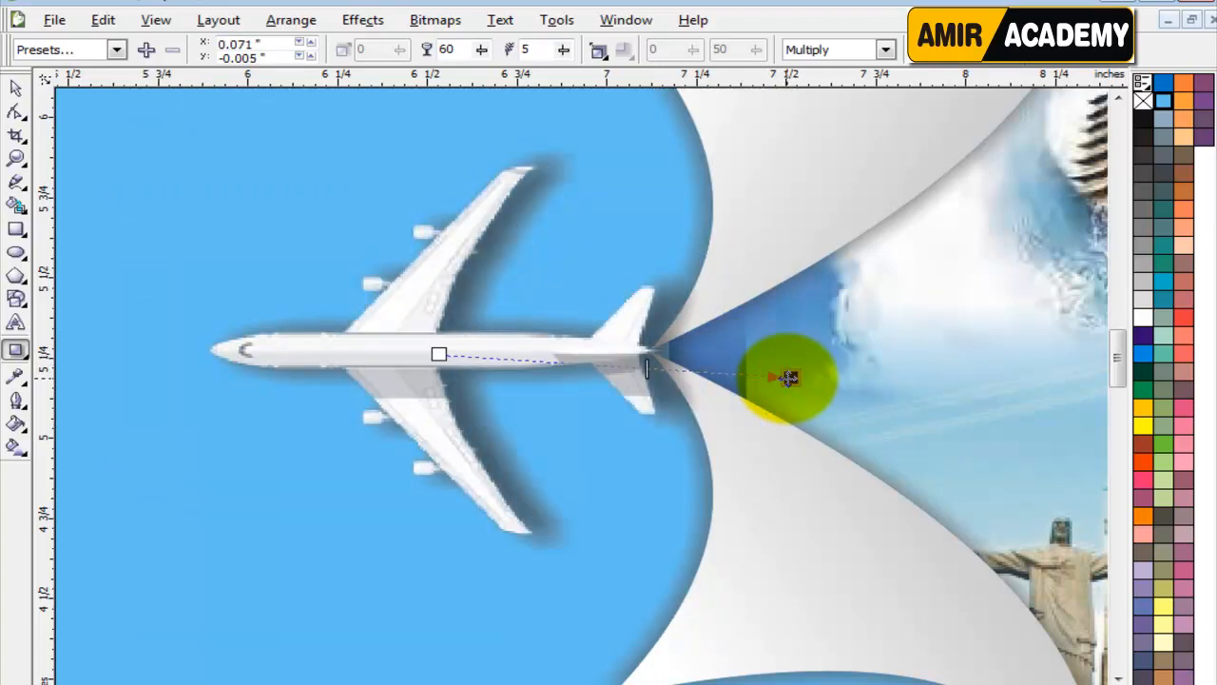
pyautogui.scroll(-1, 388, 355)
pyautogui.moveTo(411, 385)
pyautogui.mouseDown()
pyautogui.moveTo(337, 386)
pyautogui.moveTo(354, 390)
pyautogui.mouseUp()
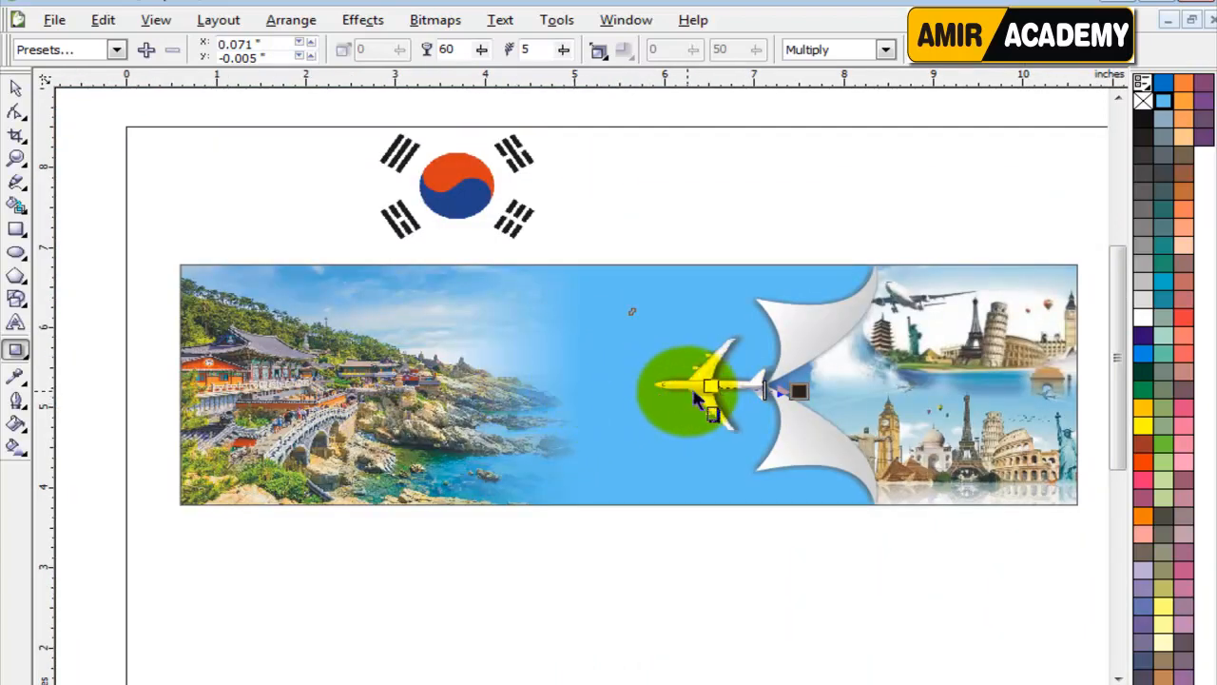
pyautogui.moveTo(696, 395); pyautogui.dragTo(768, 396)
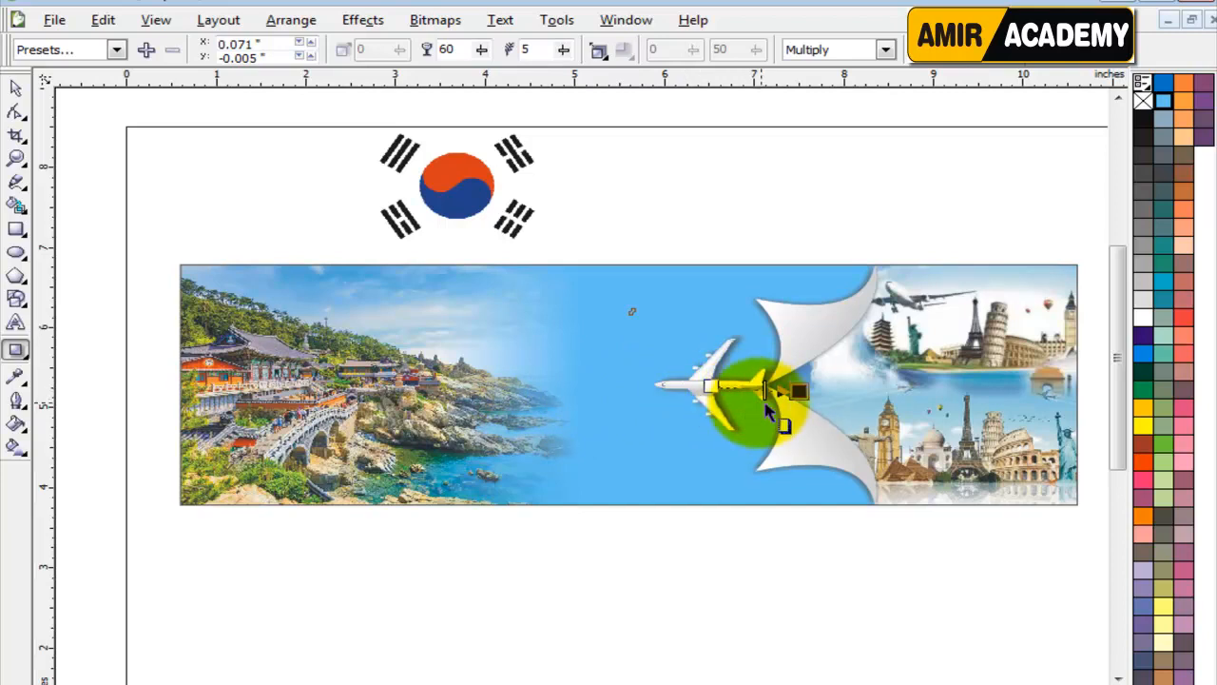
pyautogui.scroll(1, 768, 402)
pyautogui.scroll(1, 518, 361)
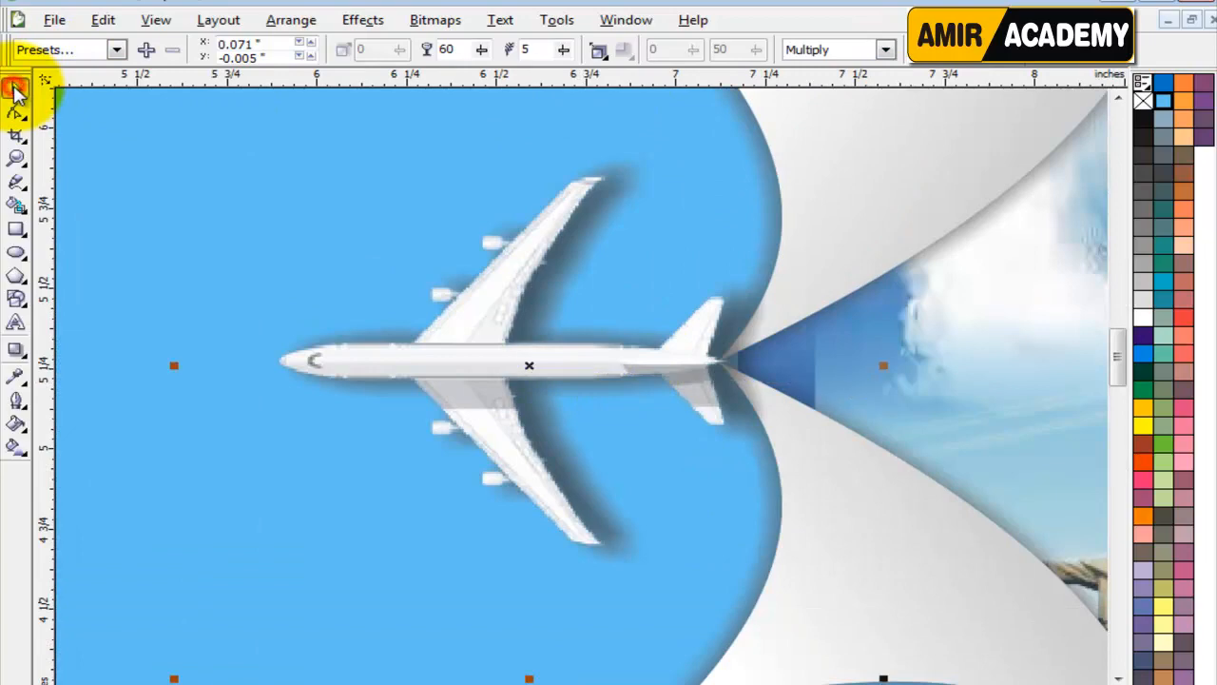
pyautogui.click(15, 88)
pyautogui.click(570, 378)
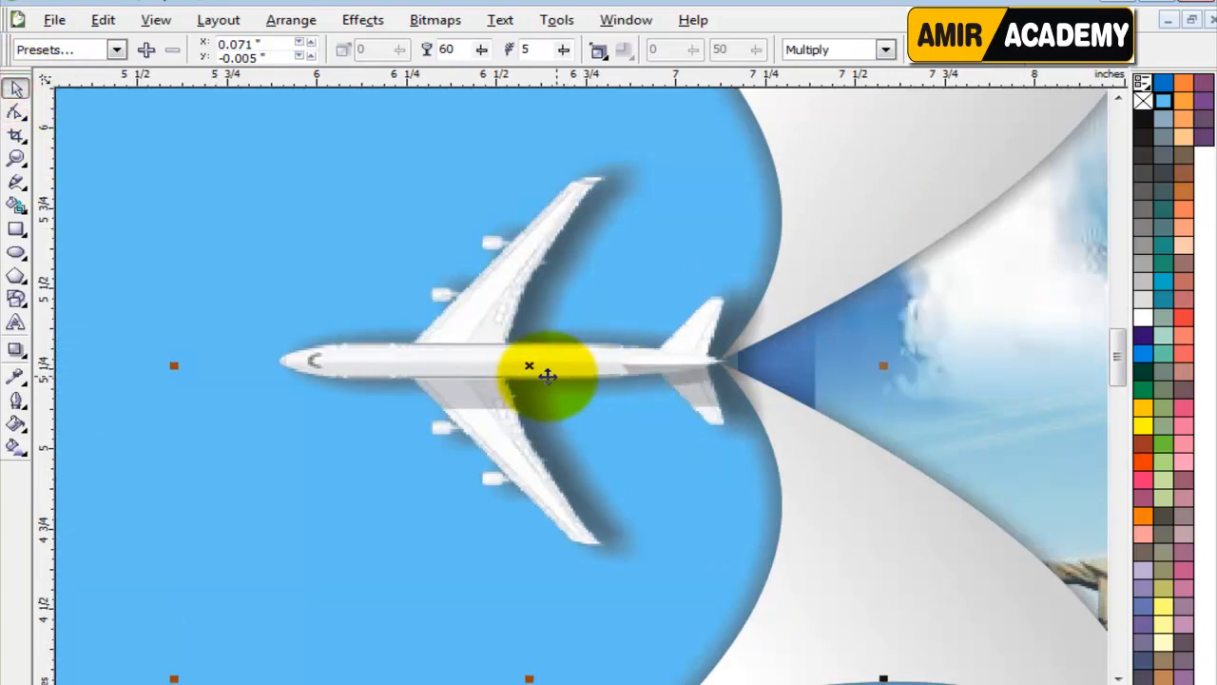
pyautogui.scroll(-3, 547, 377)
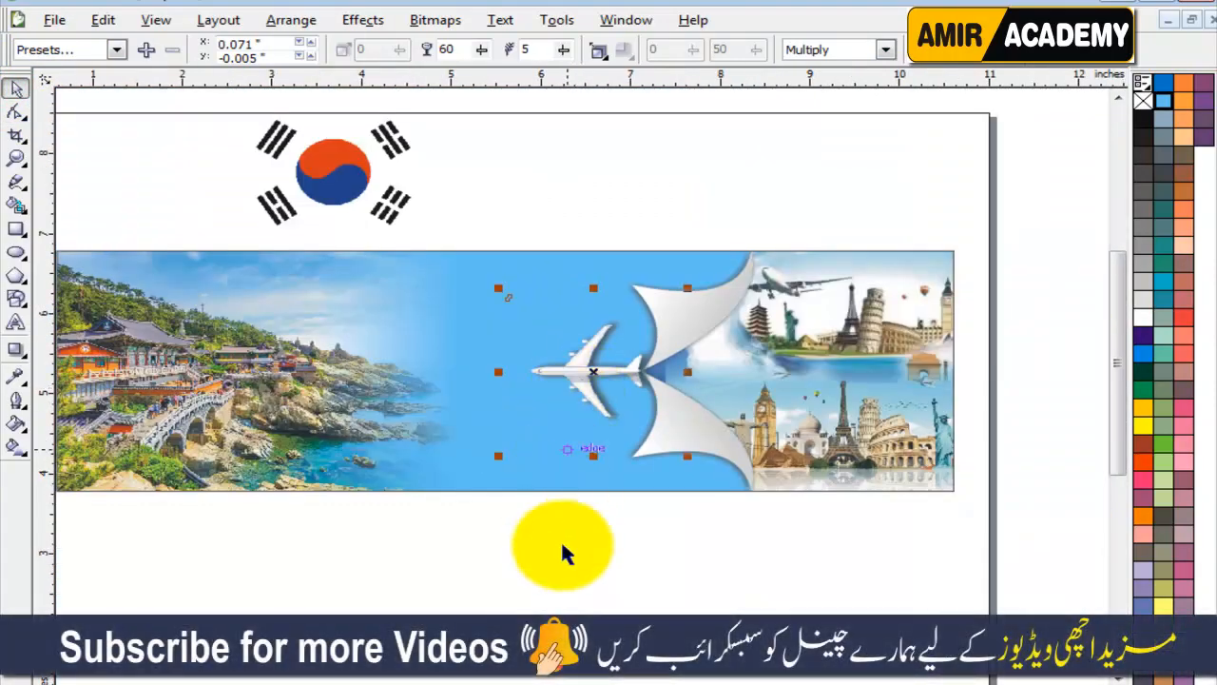
pyautogui.click(554, 585)
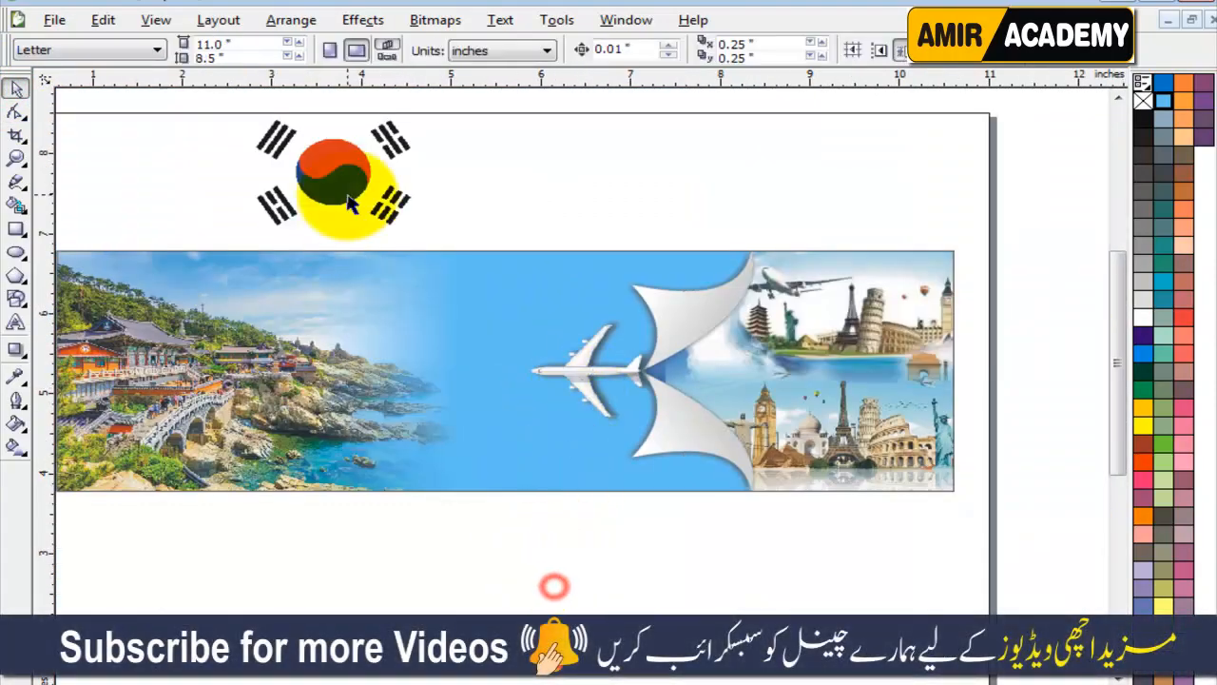
# Scale the South Korean flag image to about 1.008 inches wide and place it above the banner's temple photo.
pyautogui.click(348, 202)
pyautogui.moveTo(348, 202); pyautogui.dragTo(389, 242)
pyautogui.moveTo(342, 177); pyautogui.dragTo(216, 287)
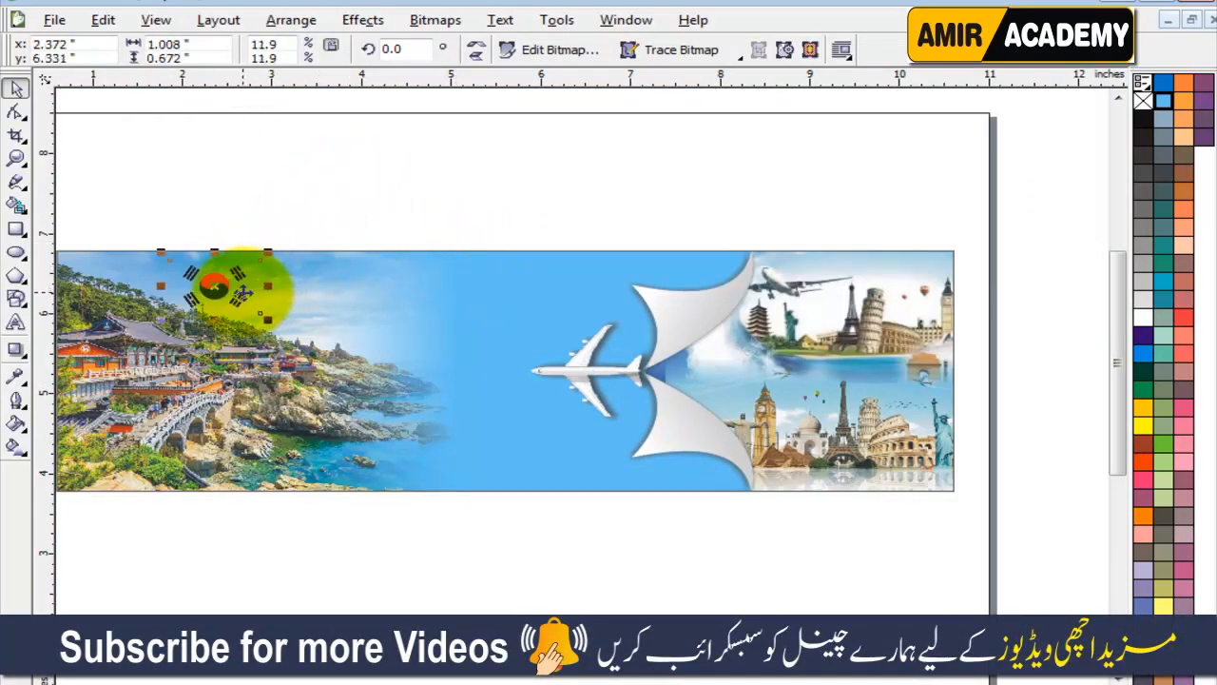
pyautogui.scroll(1, 236, 296)
pyautogui.moveTo(568, 378); pyautogui.dragTo(656, 218)
pyautogui.scroll(1, 716, 349)
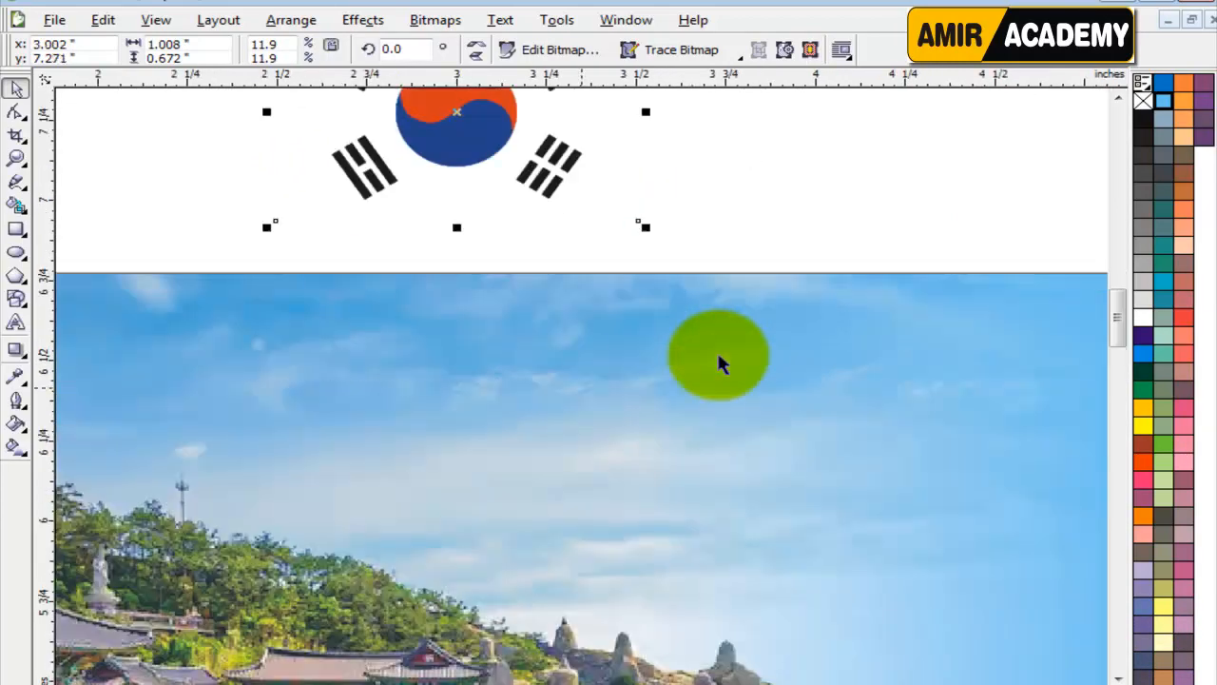
# Draw a rectangle about 0.483 by 0.915 inch down from the banner's top edge, round its corners to 33 and shift it under the flag.
pyautogui.click(17, 230)
pyautogui.moveTo(318, 275); pyautogui.dragTo(491, 568)
pyautogui.click(16, 113)
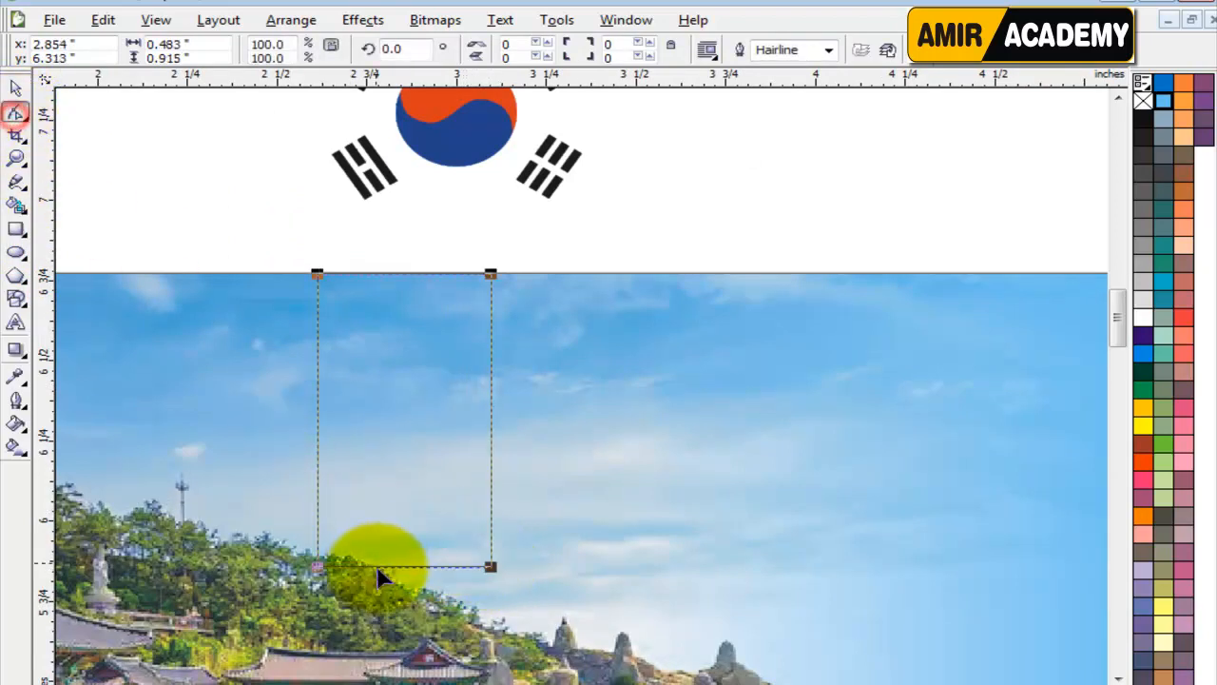
pyautogui.moveTo(332, 566); pyautogui.dragTo(345, 563)
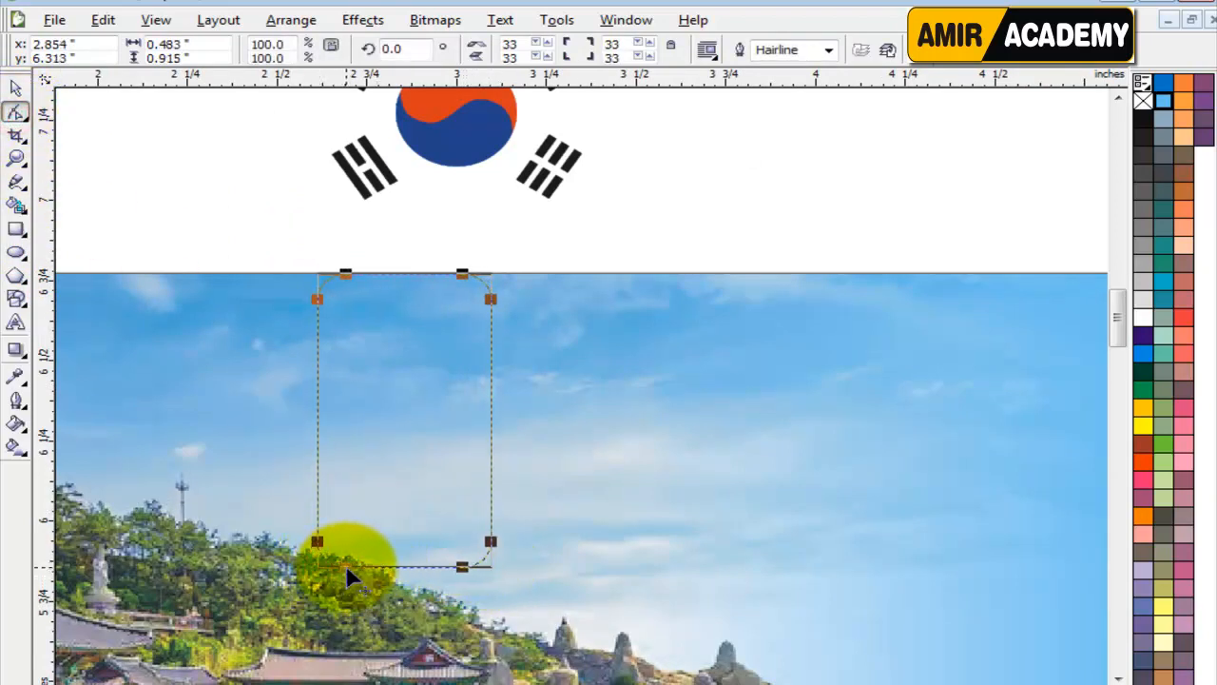
pyautogui.click(16, 90)
pyautogui.moveTo(390, 330); pyautogui.dragTo(450, 336)
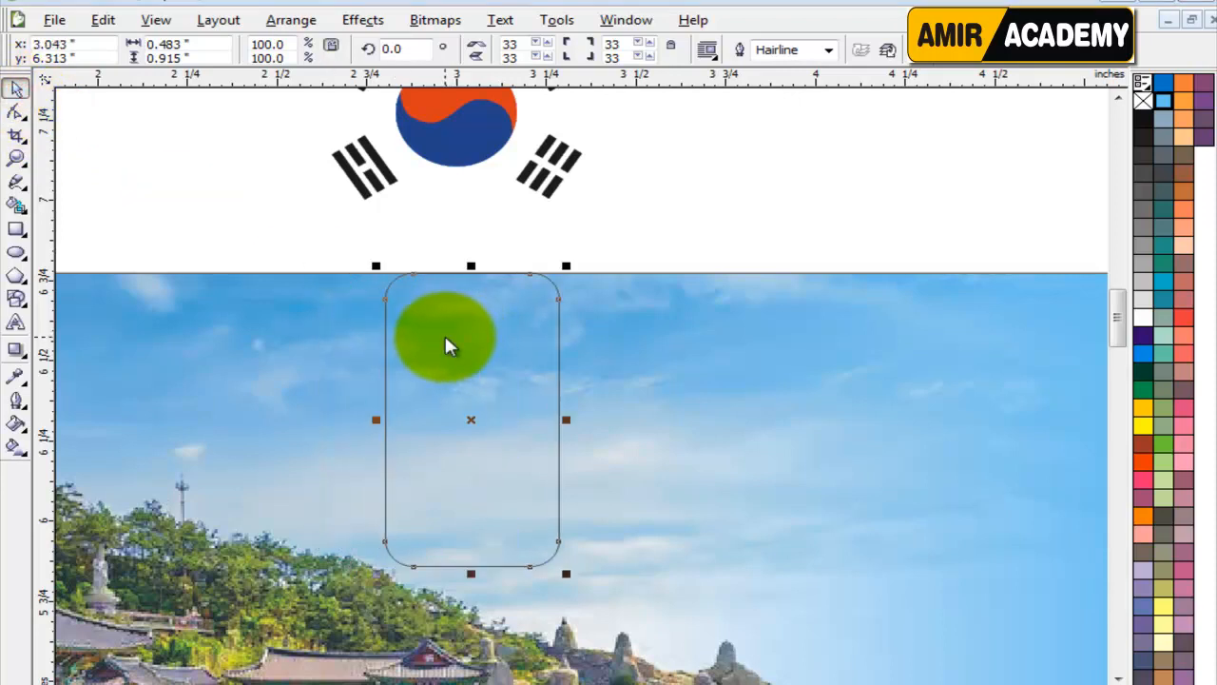
# Convert the rounded rectangle to curves and raise its top nodes above the banner's upper edge.
pyautogui.hotkey('ctrl', 'b')
pyautogui.click(654, 471)
pyautogui.hotkey('ctrl', 'q')
pyautogui.doubleClick(485, 378)
pyautogui.moveTo(282, 235); pyautogui.dragTo(650, 362)
pyautogui.press('Up')
pyautogui.press('Up')
pyautogui.press('Up')
pyautogui.press('Up')
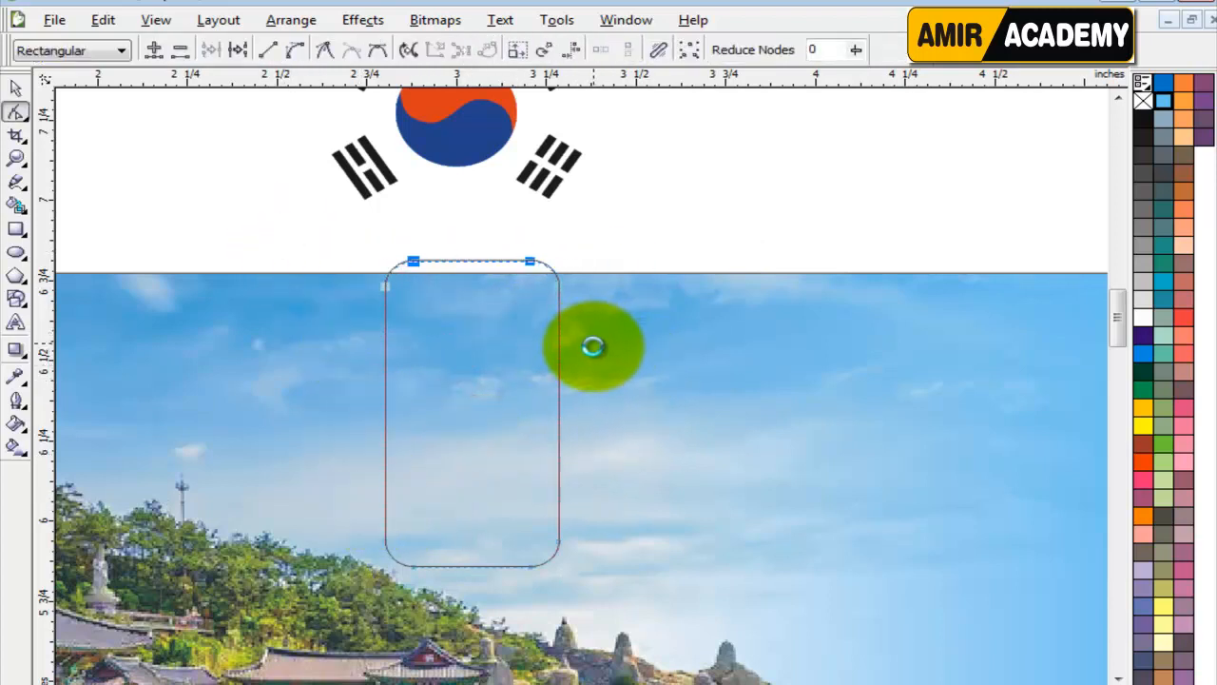
pyautogui.press('Up')
pyautogui.press('Up')
pyautogui.press('Up')
pyautogui.press('Up')
pyautogui.press('Up')
# Lower the bottom nodes of the rounded shape slightly, making it about 1.095 inches tall.
pyautogui.click(544, 551)
pyautogui.moveTo(631, 502); pyautogui.dragTo(376, 582)
pyautogui.press('Down')
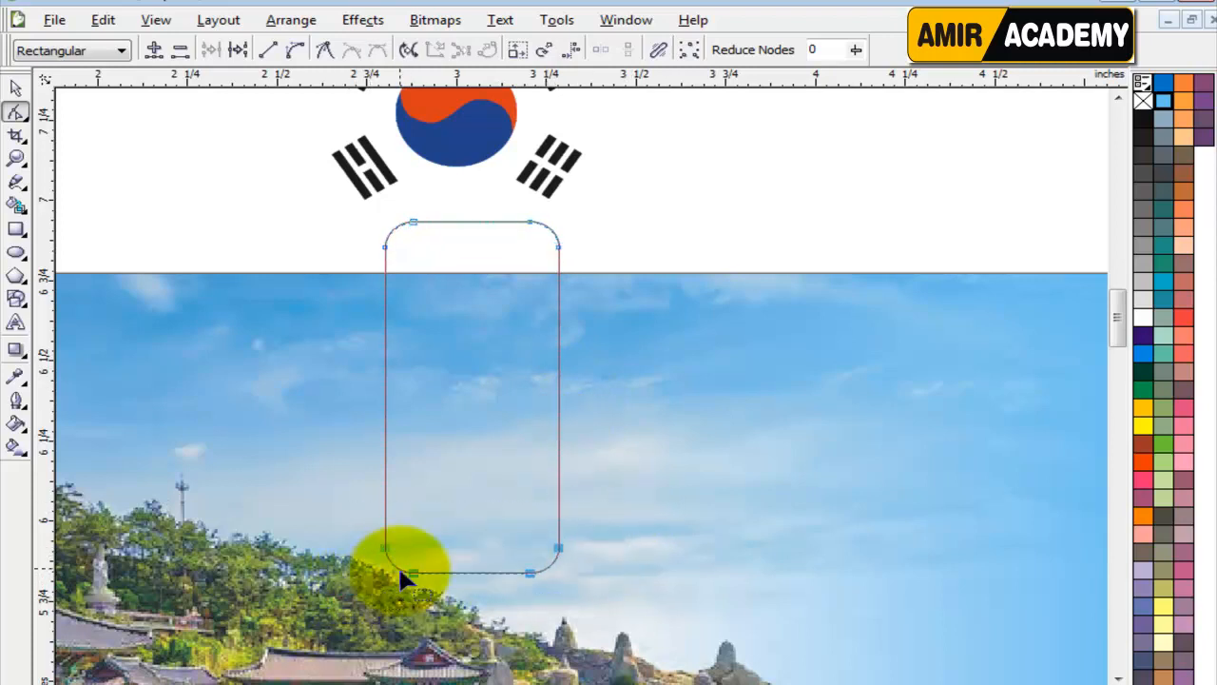
# Fill the rounded shape with white and color its outline blue.
pyautogui.click(15, 87)
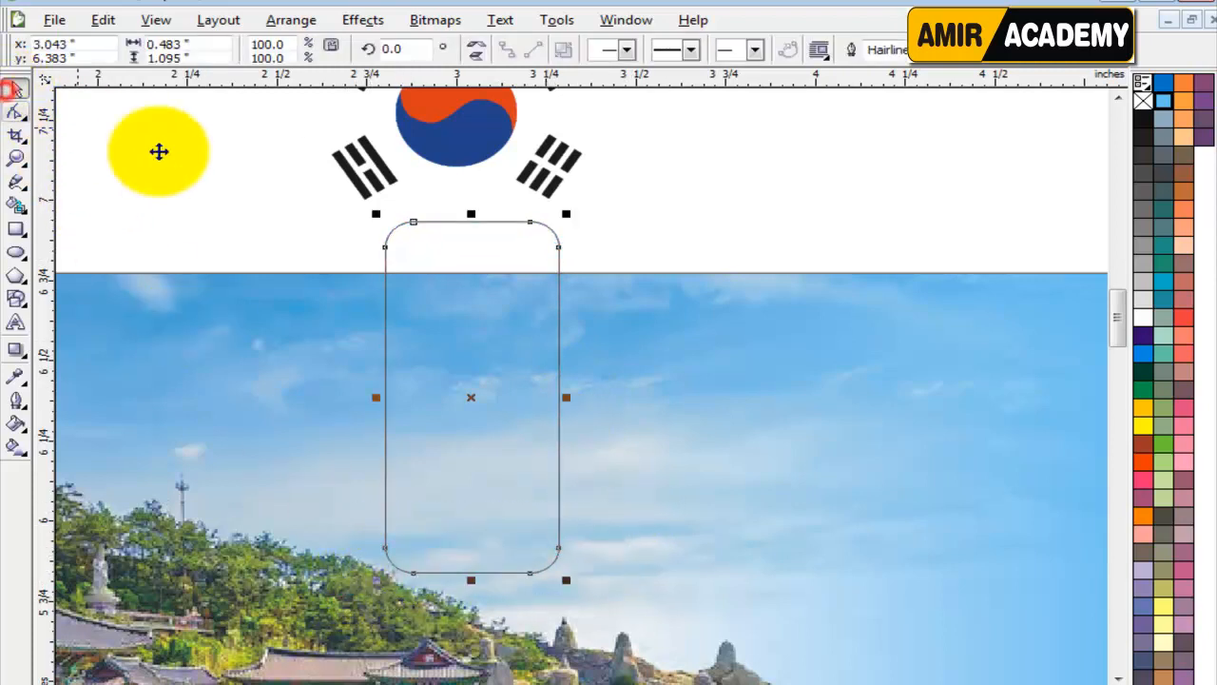
pyautogui.click(1143, 319)
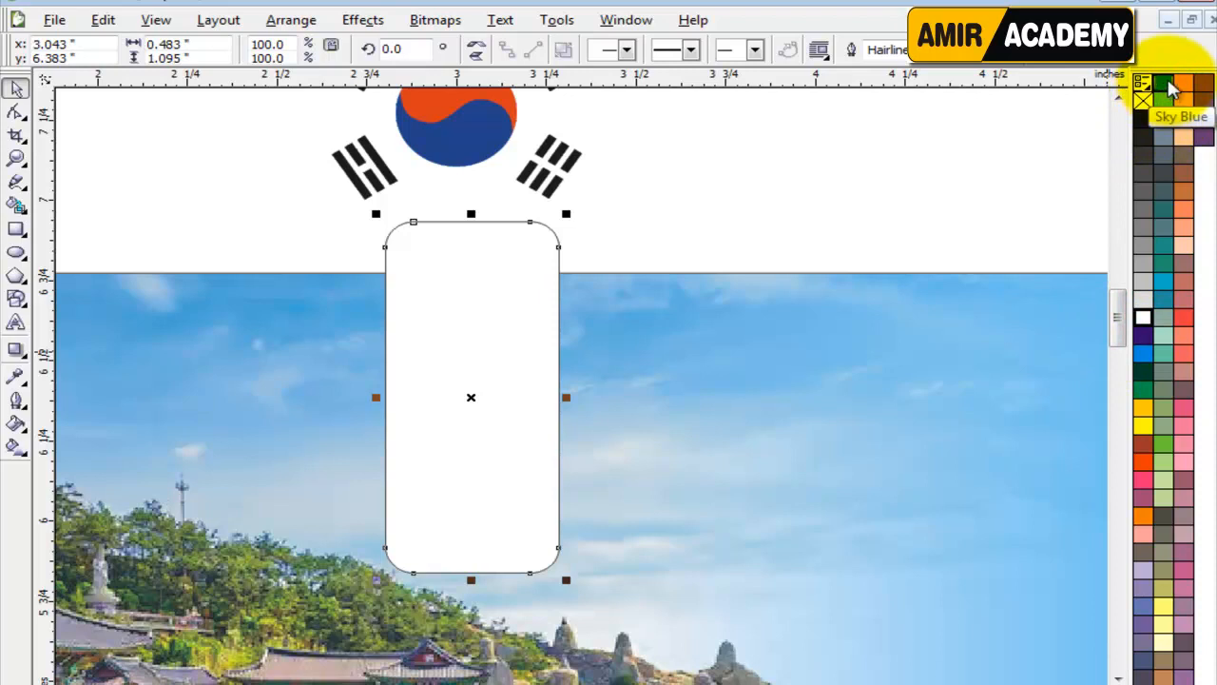
pyautogui.press('Escape')
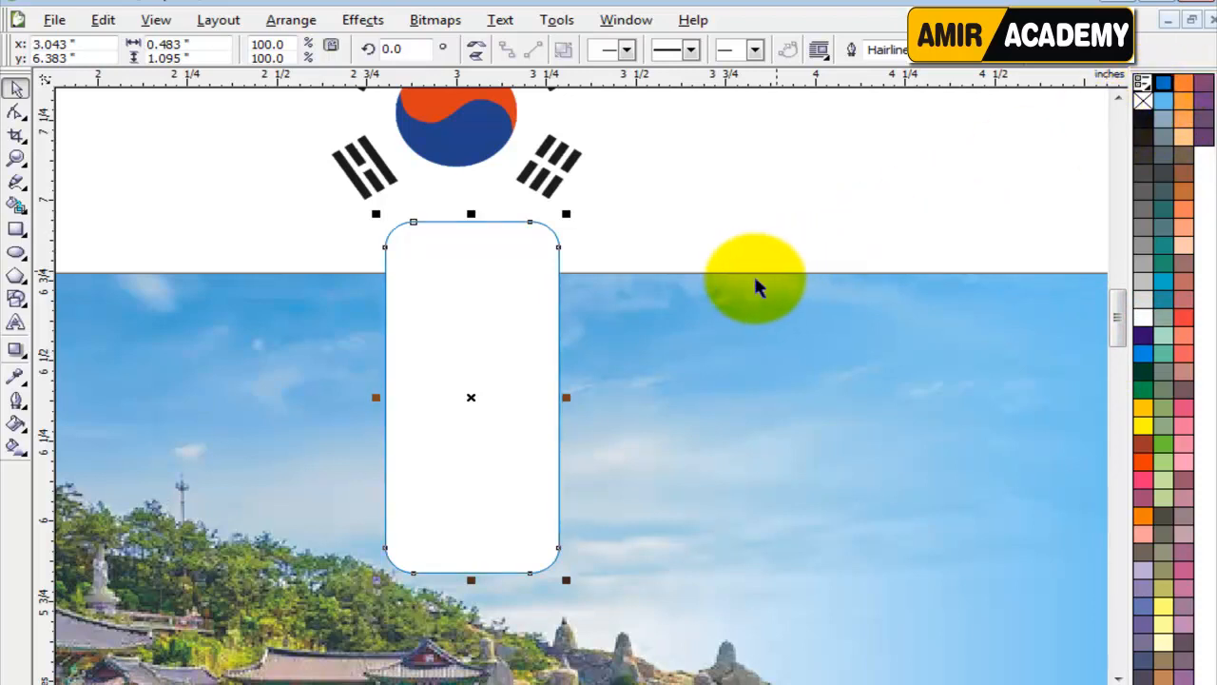
# Give the rounded shape a 1.0 pt outline with round corners and caps, placed behind the fill and scaled with the image.
pyautogui.press('F12')
pyautogui.click(476, 267)
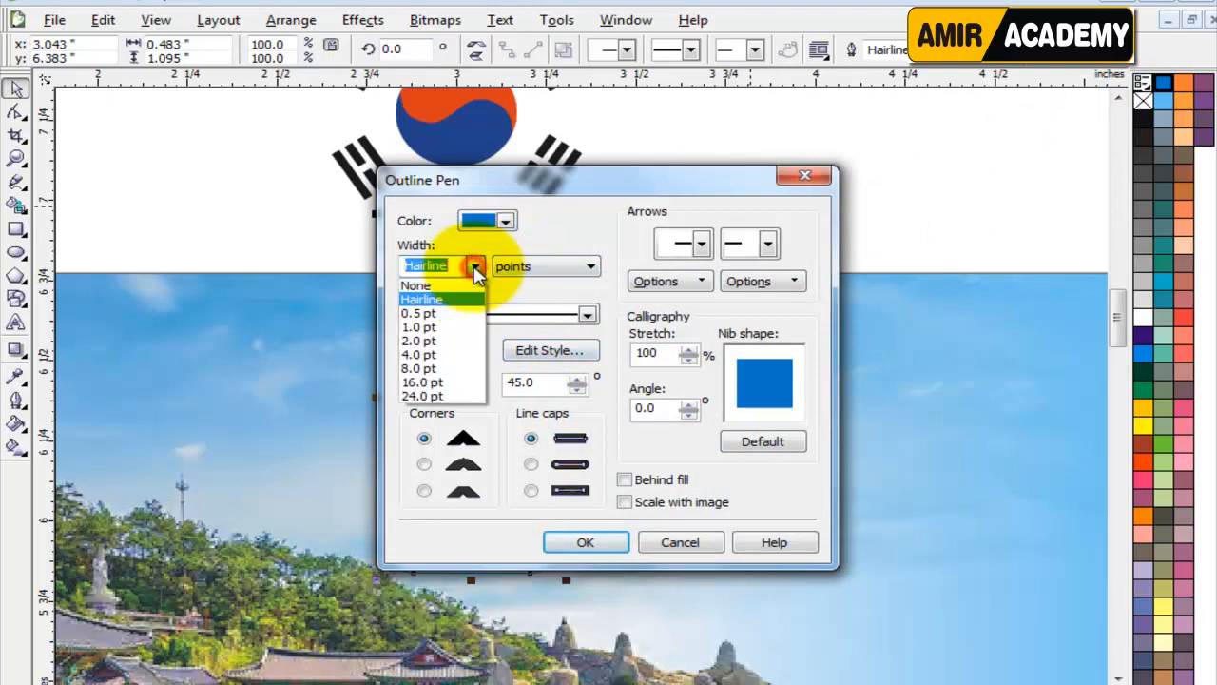
pyautogui.click(438, 331)
pyautogui.click(624, 502)
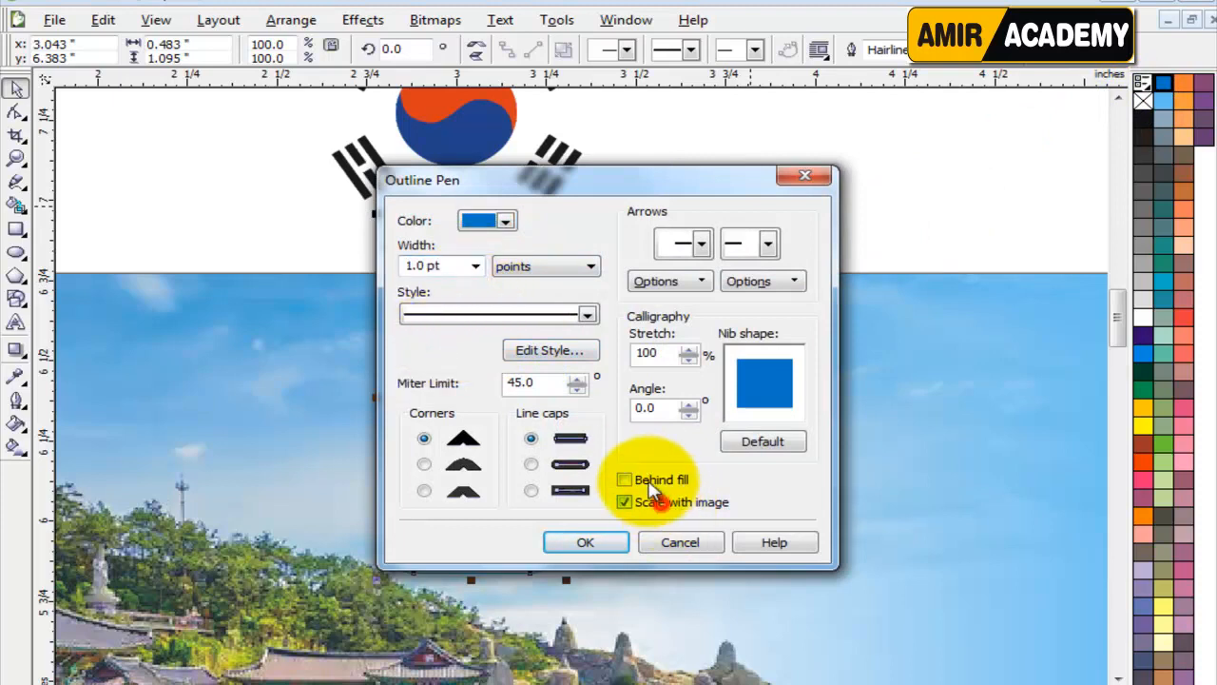
pyautogui.click(624, 479)
pyautogui.click(530, 464)
pyautogui.click(430, 465)
pyautogui.click(585, 541)
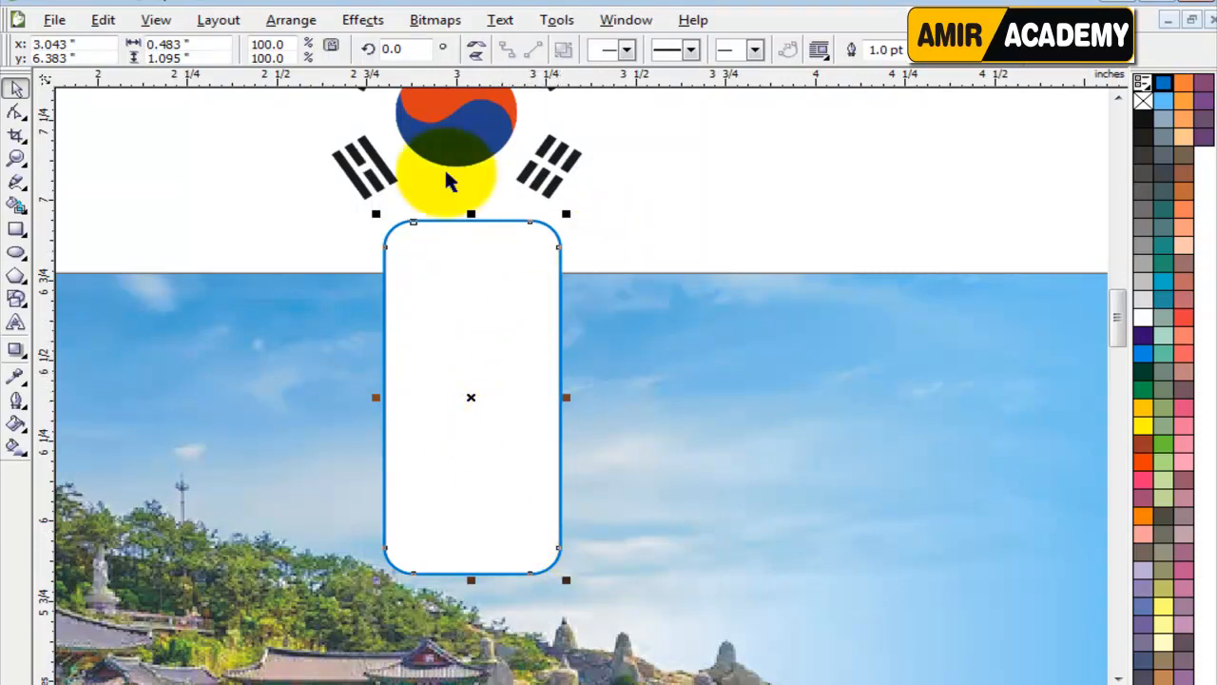
# PowerClip the white rounded shape inside the banner rectangle.
pyautogui.click(357, 19)
pyautogui.moveTo(476, 297)
pyautogui.click(630, 298)
pyautogui.click(492, 332)
# Place the flag image on the lower end of the white tab and scale it to about 0.553 inch wide.
pyautogui.scroll(1, 495, 491)
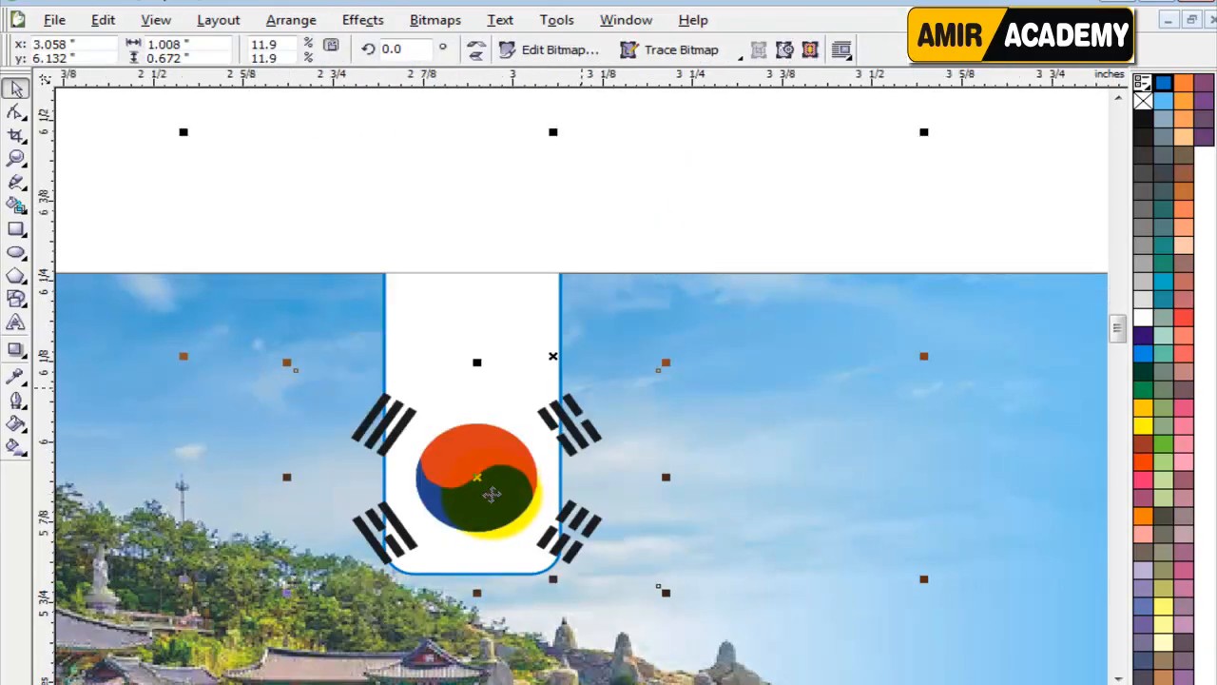
pyautogui.moveTo(924, 131); pyautogui.dragTo(741, 254)
pyautogui.moveTo(590, 366); pyautogui.dragTo(587, 434)
pyautogui.moveTo(728, 310); pyautogui.dragTo(753, 297)
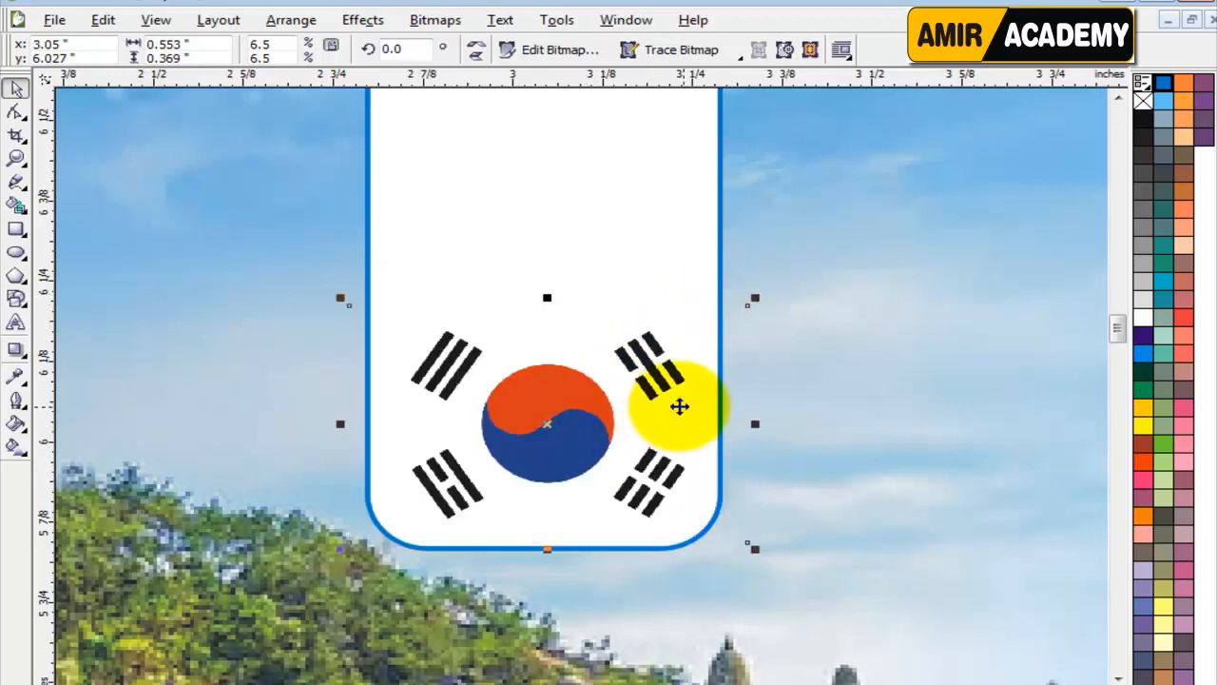
pyautogui.scroll(-2, 679, 407)
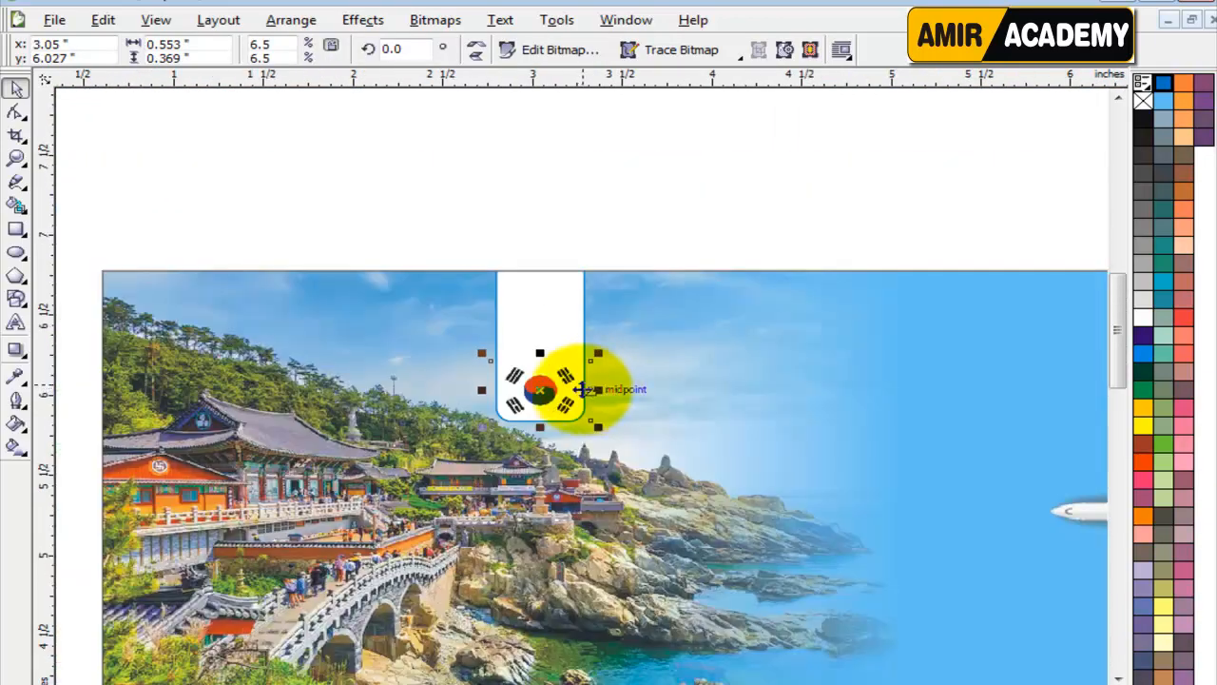
pyautogui.click(628, 236)
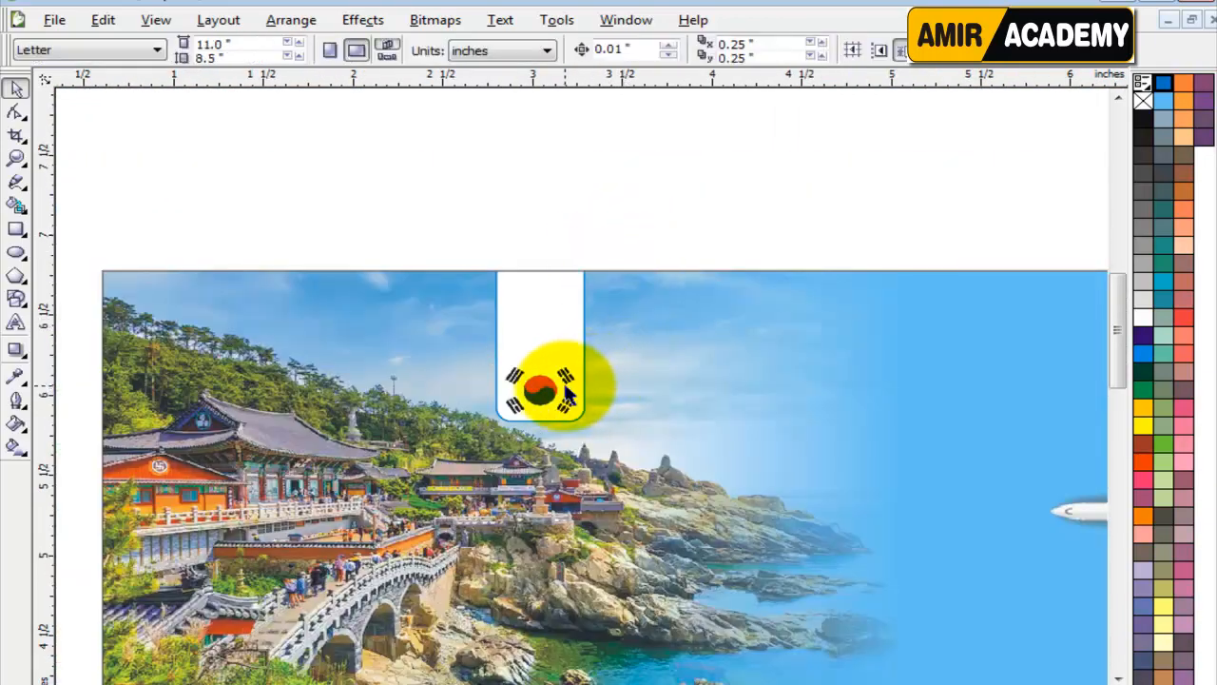
pyautogui.scroll(-1, 565, 393)
pyautogui.click(537, 563)
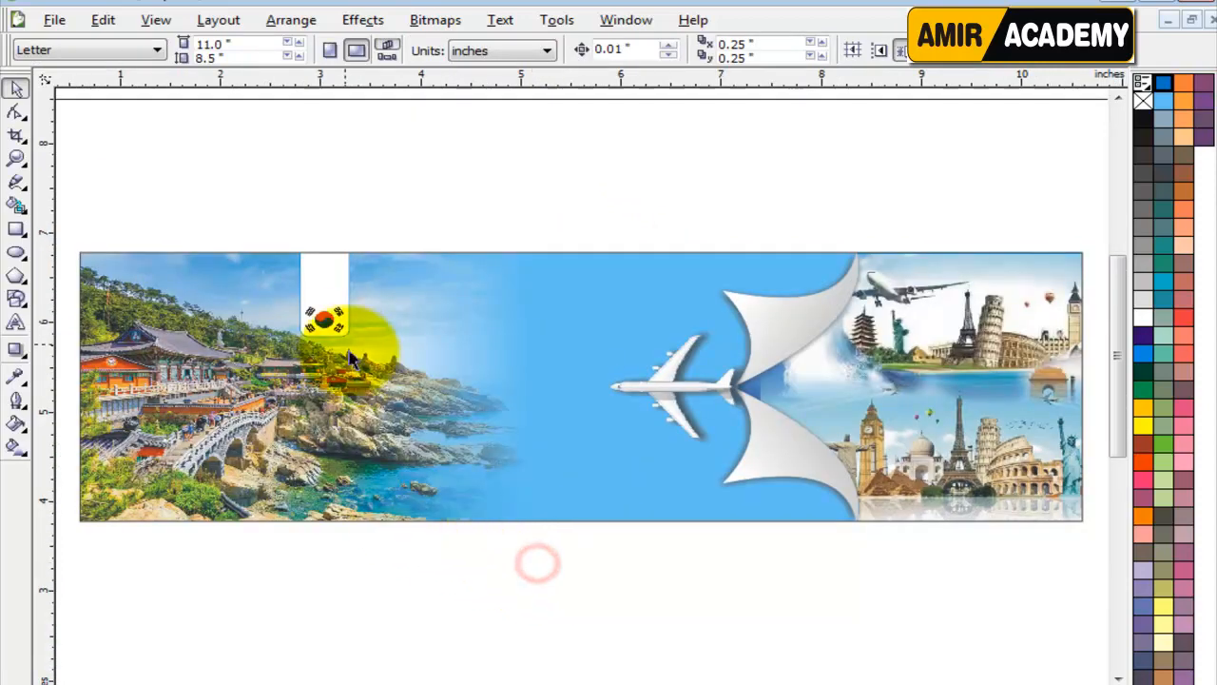
pyautogui.click(400, 571)
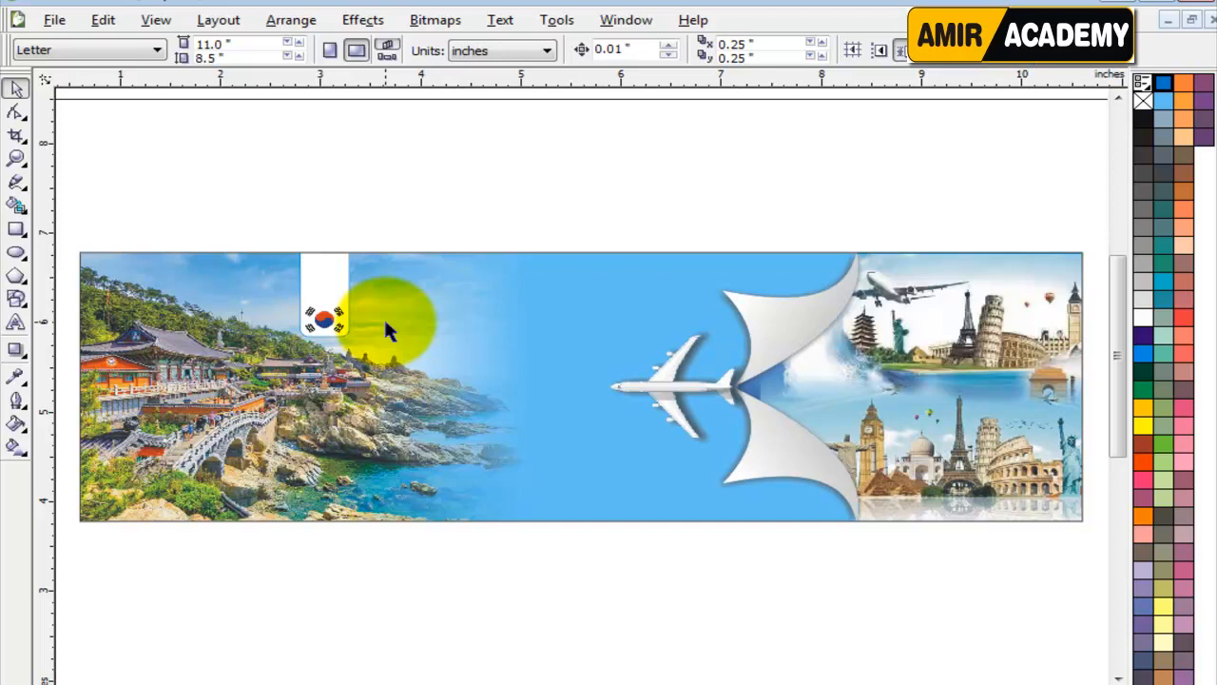
pyautogui.click(419, 223)
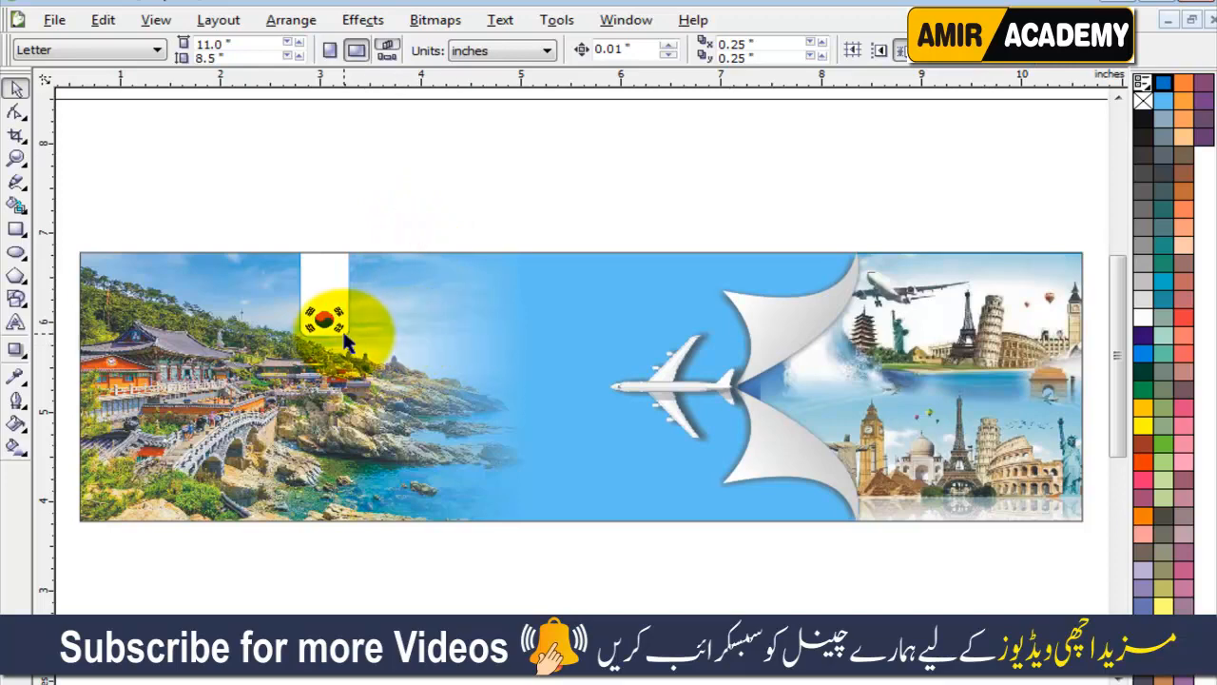
pyautogui.scroll(3, 415, 334)
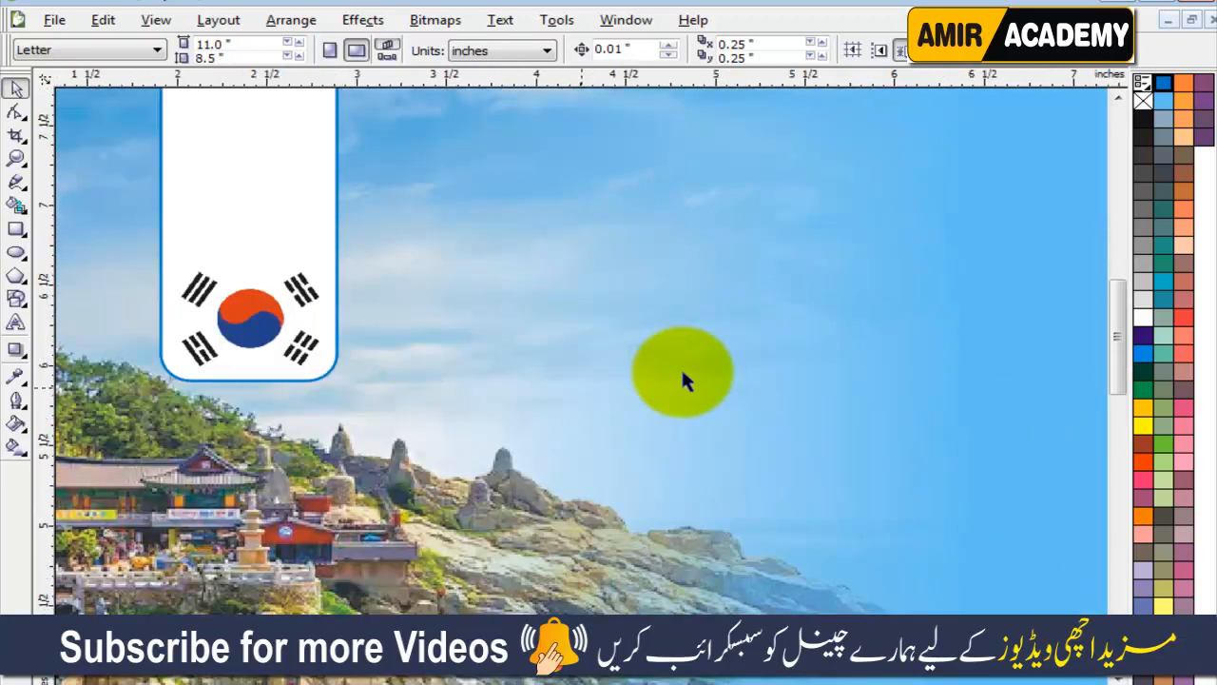
pyautogui.scroll(-3, 683, 379)
pyautogui.click(557, 179)
# Add the artistic text "SEOUL" above the banner, near the white flag tab.
pyautogui.click(15, 323)
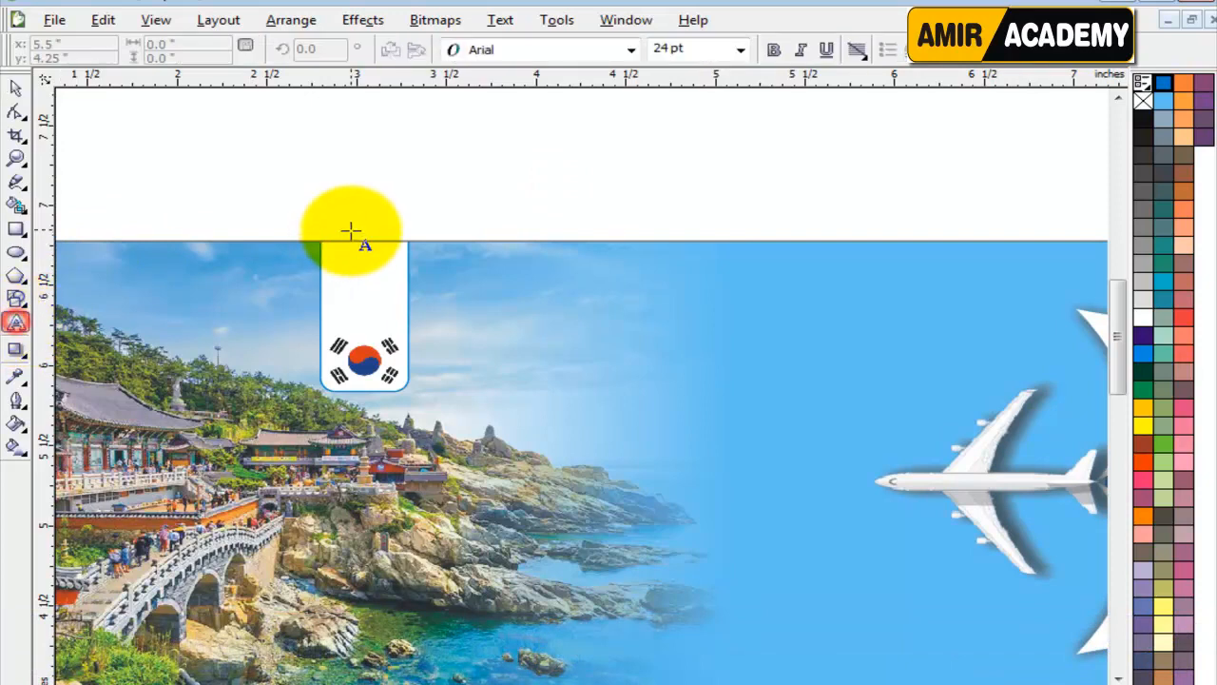
pyautogui.click(424, 191)
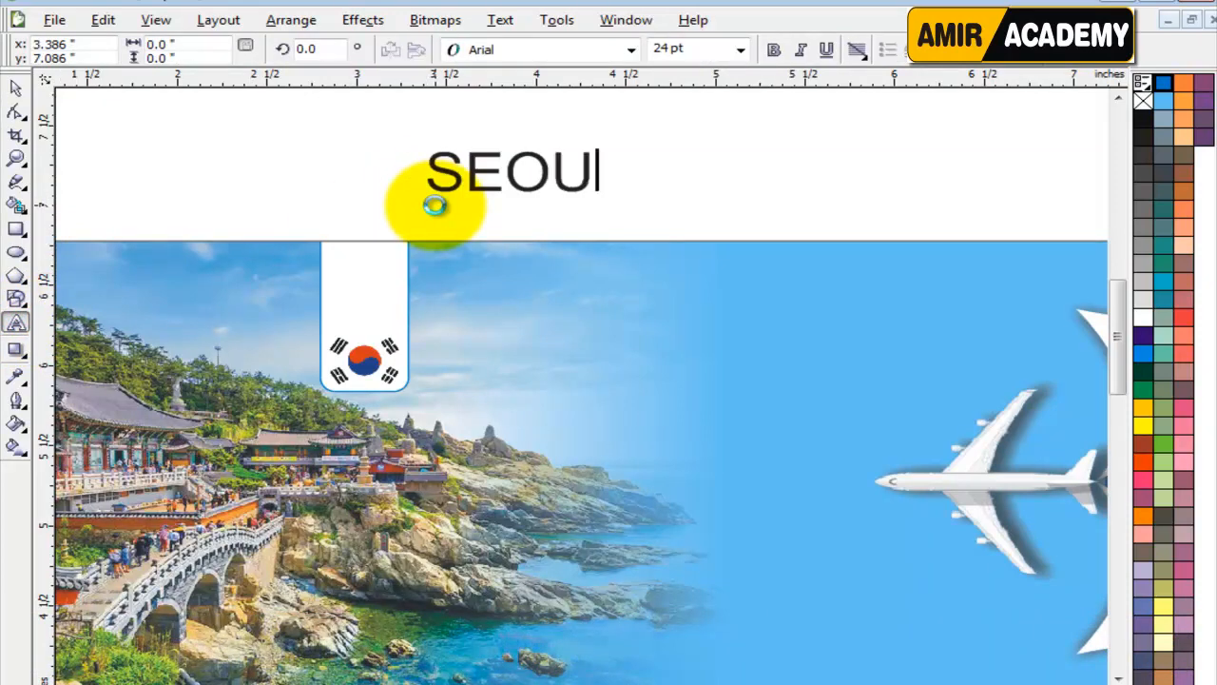
pyautogui.click(15, 87)
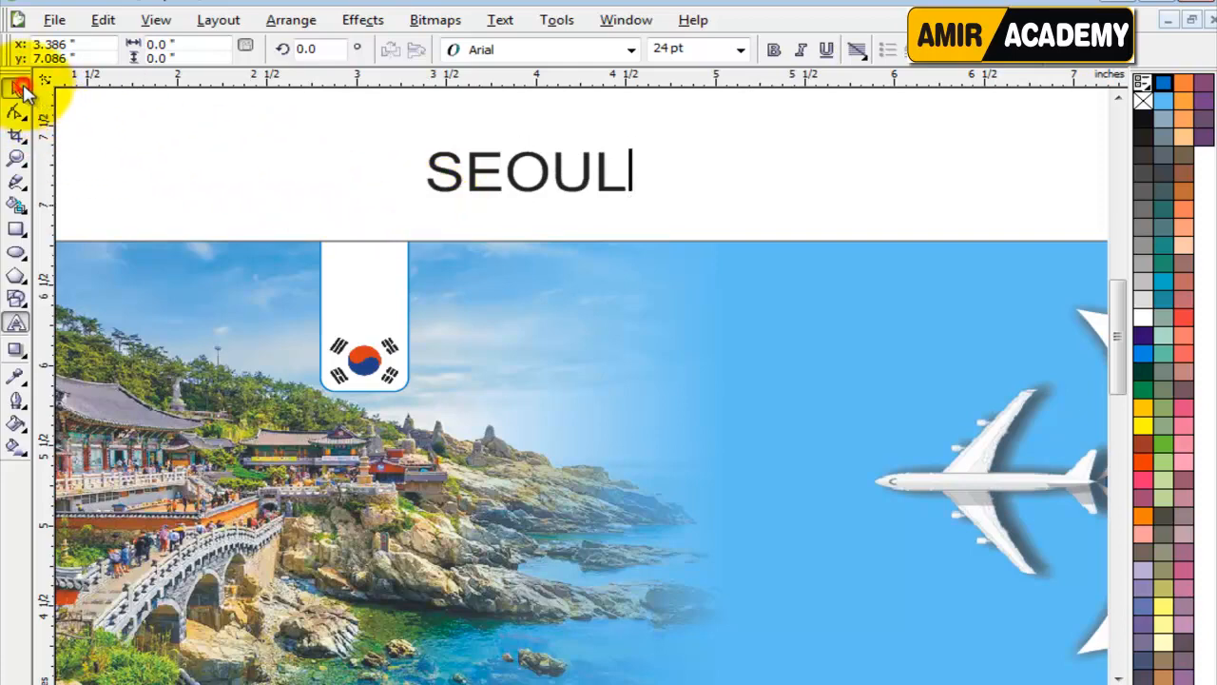
# Set the SEOUL text in Arial Black, enlarge it to about 53.3 pt and place it on the banner between the flag tab and airplane.
pyautogui.click(774, 49)
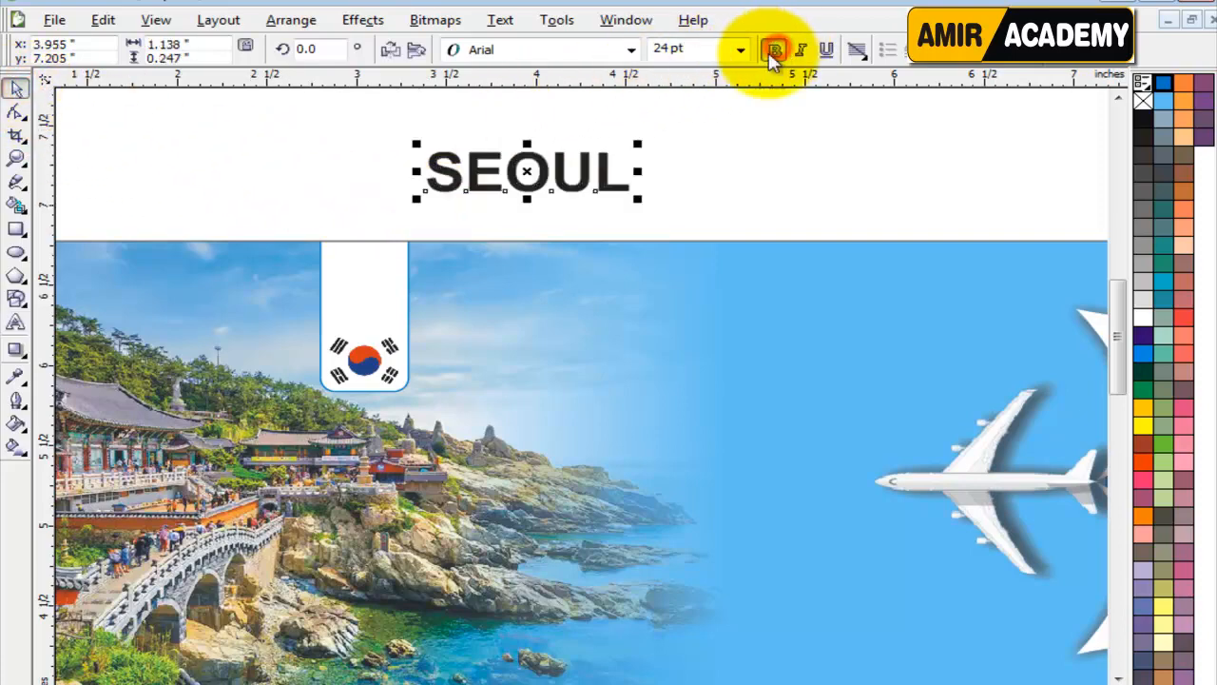
pyautogui.click(570, 49)
pyautogui.click(530, 118)
pyautogui.moveTo(560, 181); pyautogui.dragTo(602, 385)
pyautogui.moveTo(707, 353); pyautogui.dragTo(956, 304)
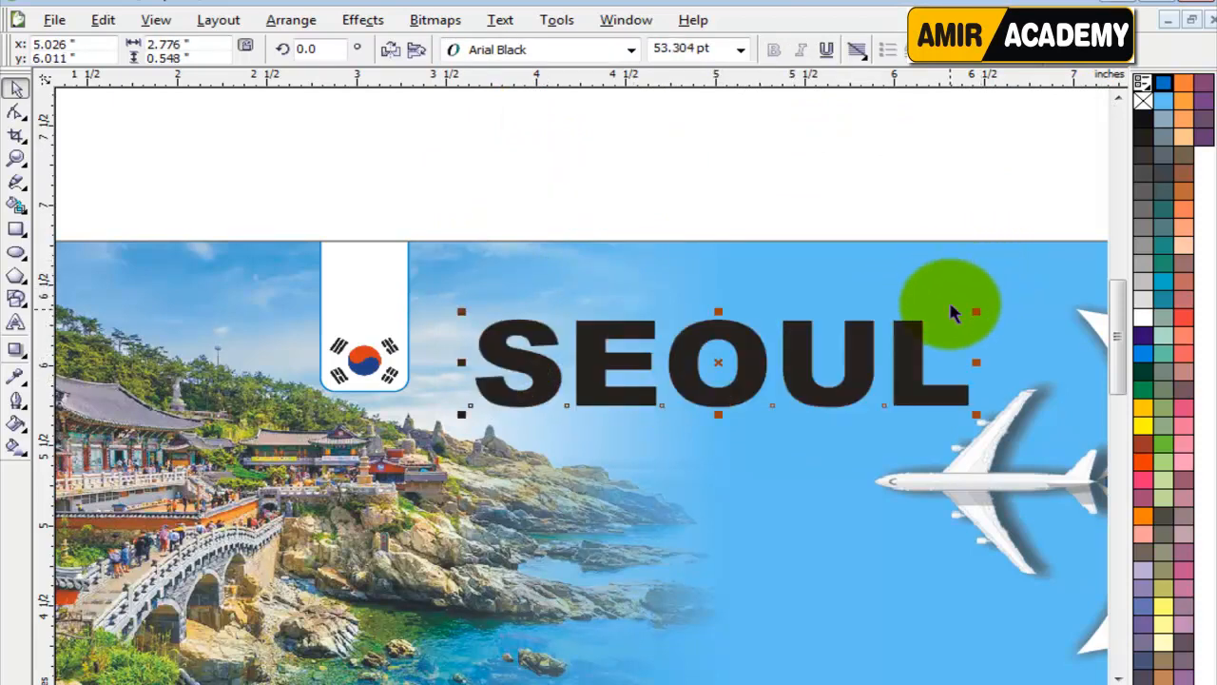
# Resize the SEOUL text to about 2.677 by 0.616 inches beside the flag tab and fill it dark green.
pyautogui.moveTo(460, 315); pyautogui.dragTo(431, 307)
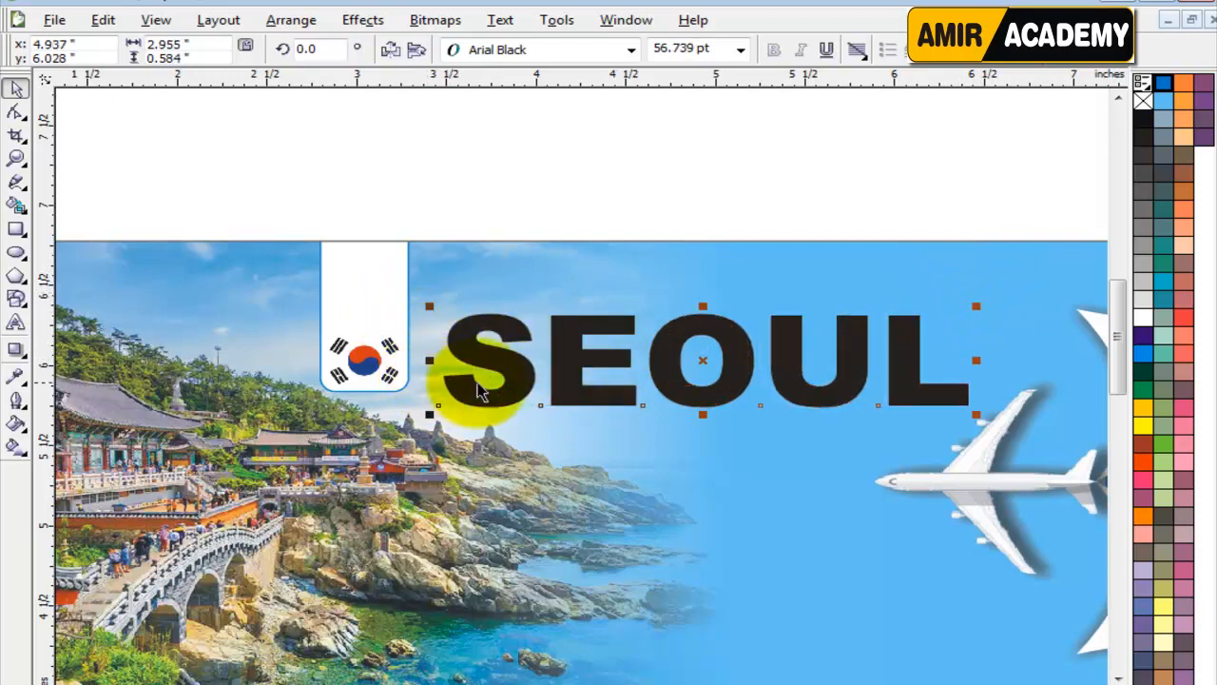
pyautogui.moveTo(513, 382); pyautogui.dragTo(514, 365)
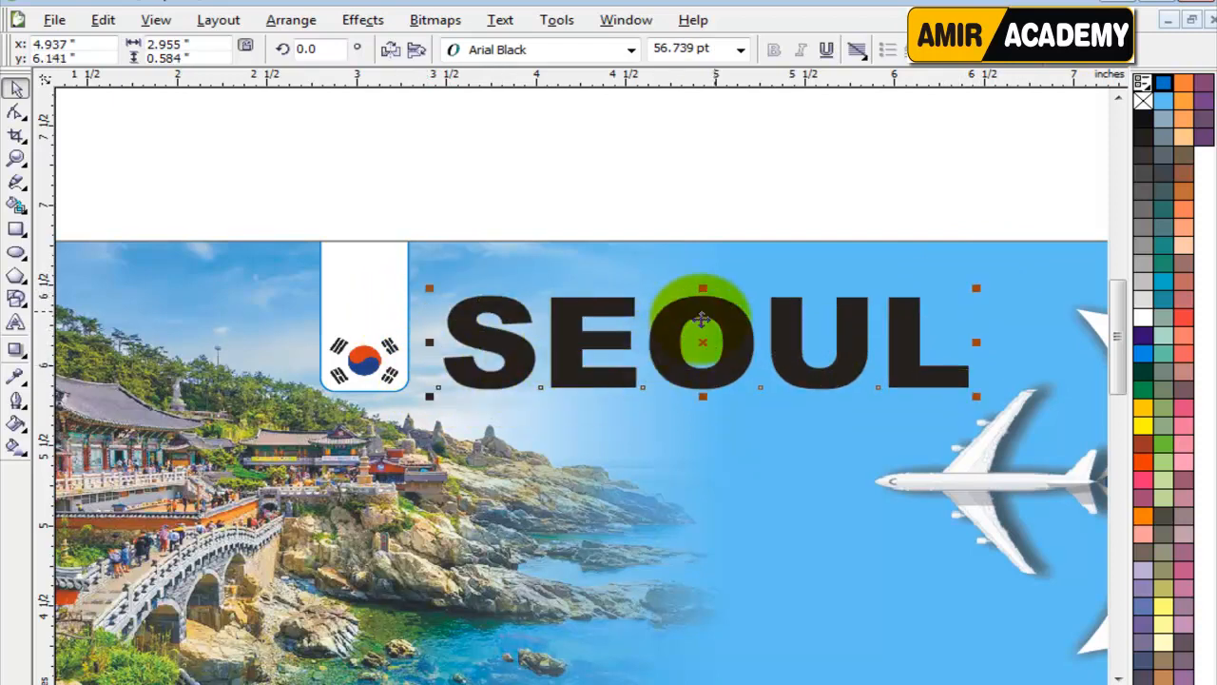
pyautogui.moveTo(704, 288); pyautogui.dragTo(709, 272)
pyautogui.moveTo(974, 398); pyautogui.dragTo(925, 396)
pyautogui.moveTo(754, 349); pyautogui.dragTo(756, 359)
pyautogui.click(1144, 371)
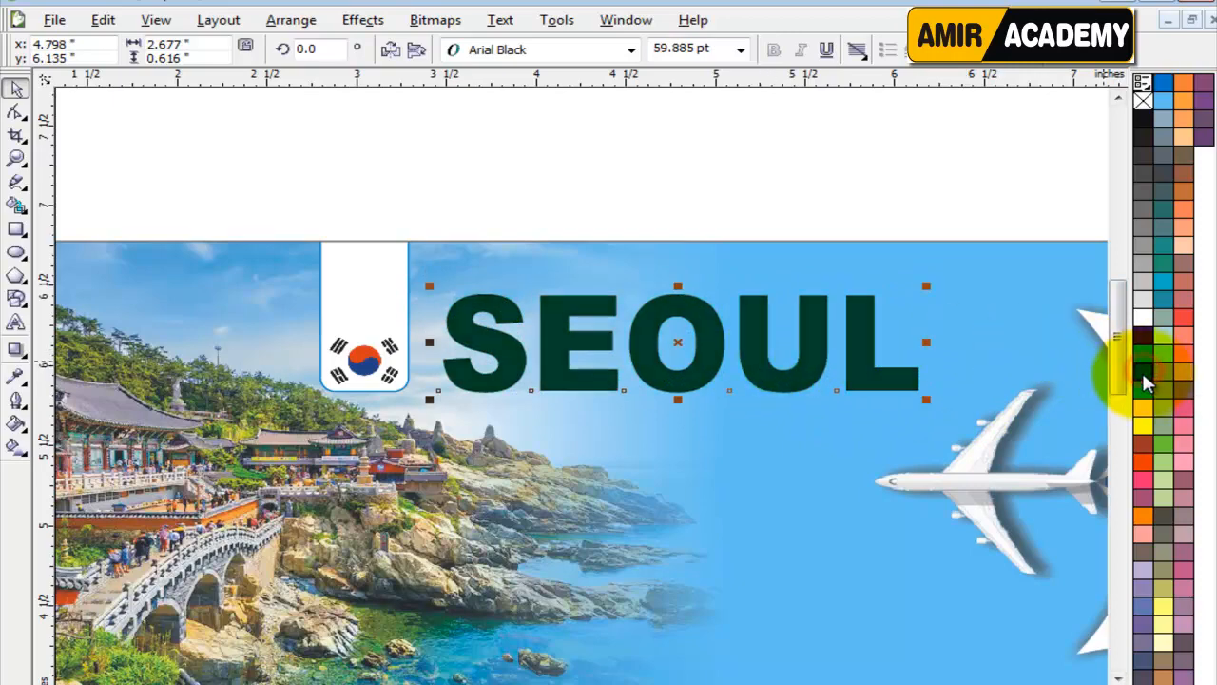
# Give the SEOUL text a 2 pt outline behind the fill, scaling with the image, with rounded corners and line caps.
pyautogui.press('F12')
pyautogui.click(475, 265)
pyautogui.click(447, 342)
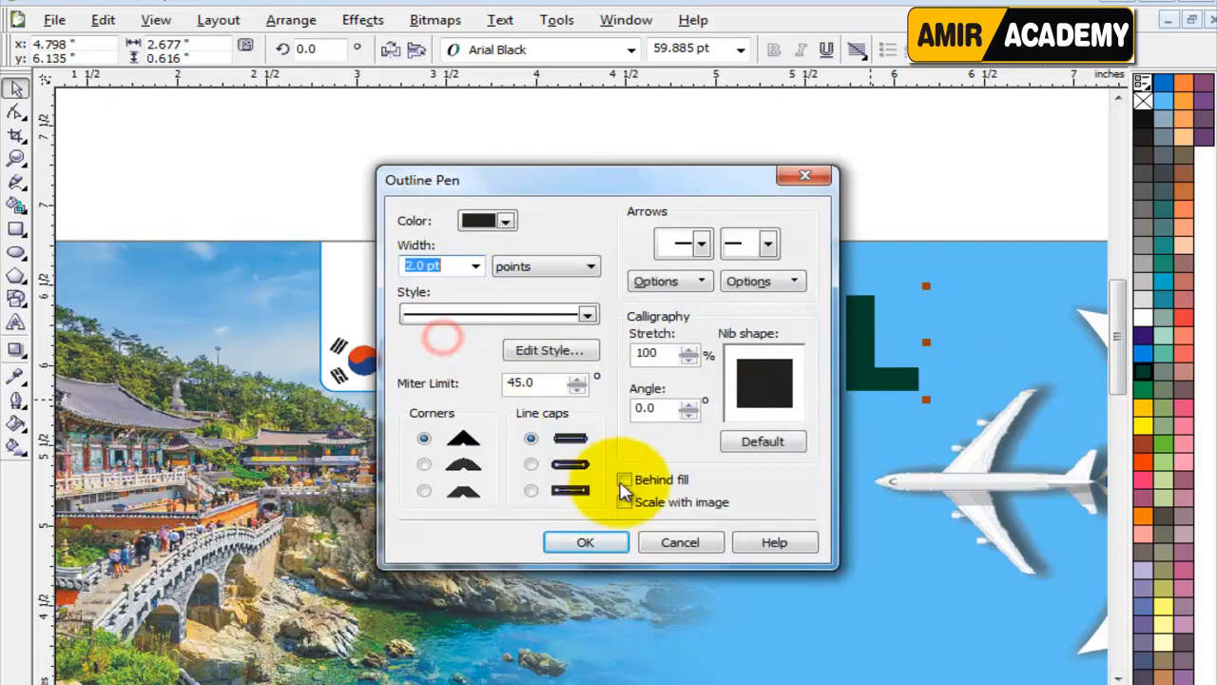
pyautogui.click(623, 501)
pyautogui.click(623, 479)
pyautogui.click(530, 464)
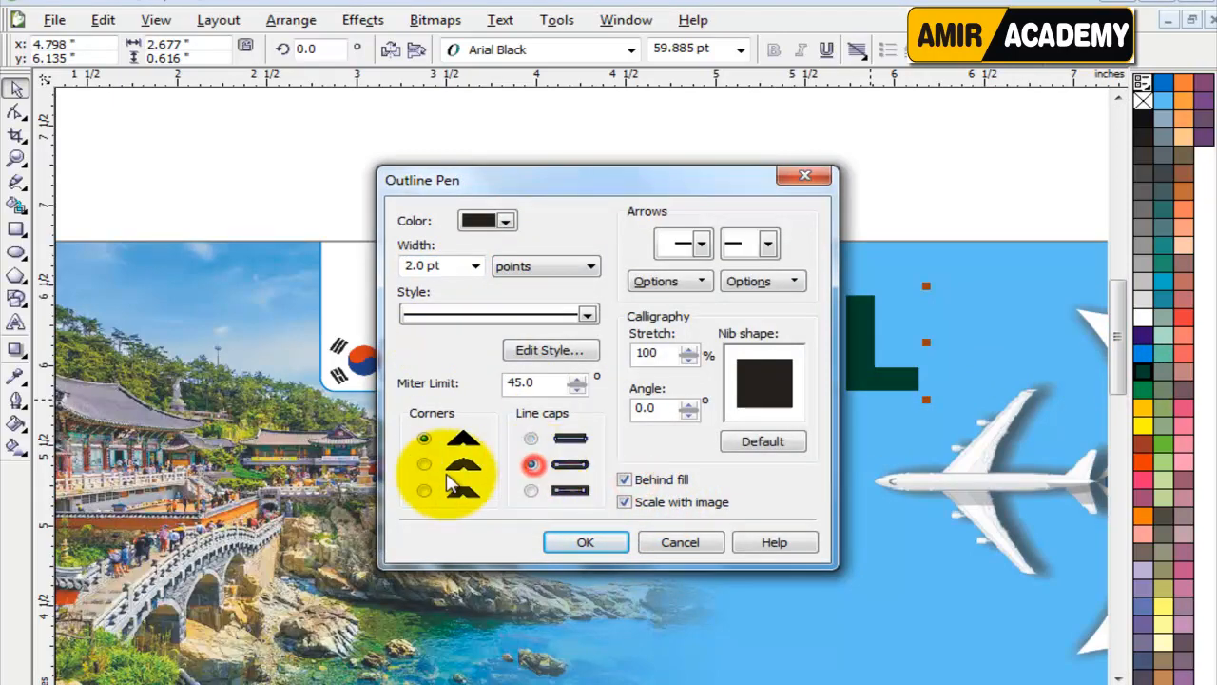
pyautogui.click(424, 464)
pyautogui.click(582, 541)
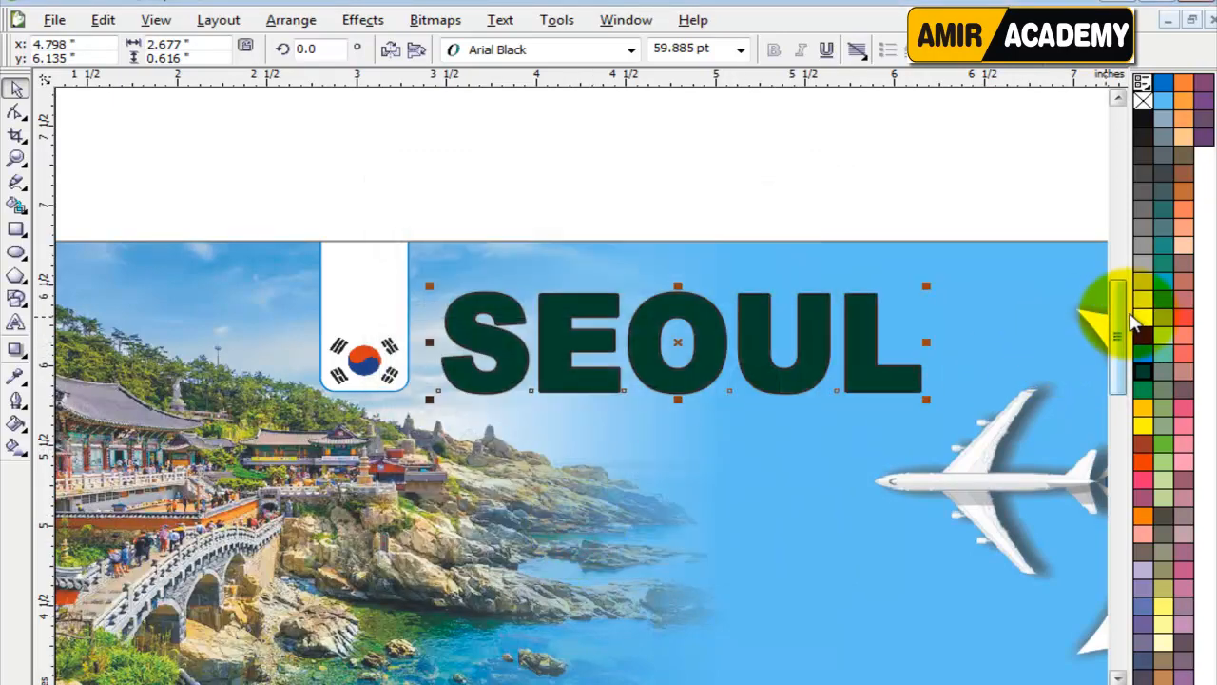
# Colour the SEOUL text outline white and set its width to 4 pt.
pyautogui.rightClick(1149, 321)
pyautogui.press('F12')
pyautogui.doubleClick(450, 265)
pyautogui.write('4')
pyautogui.press('Return')
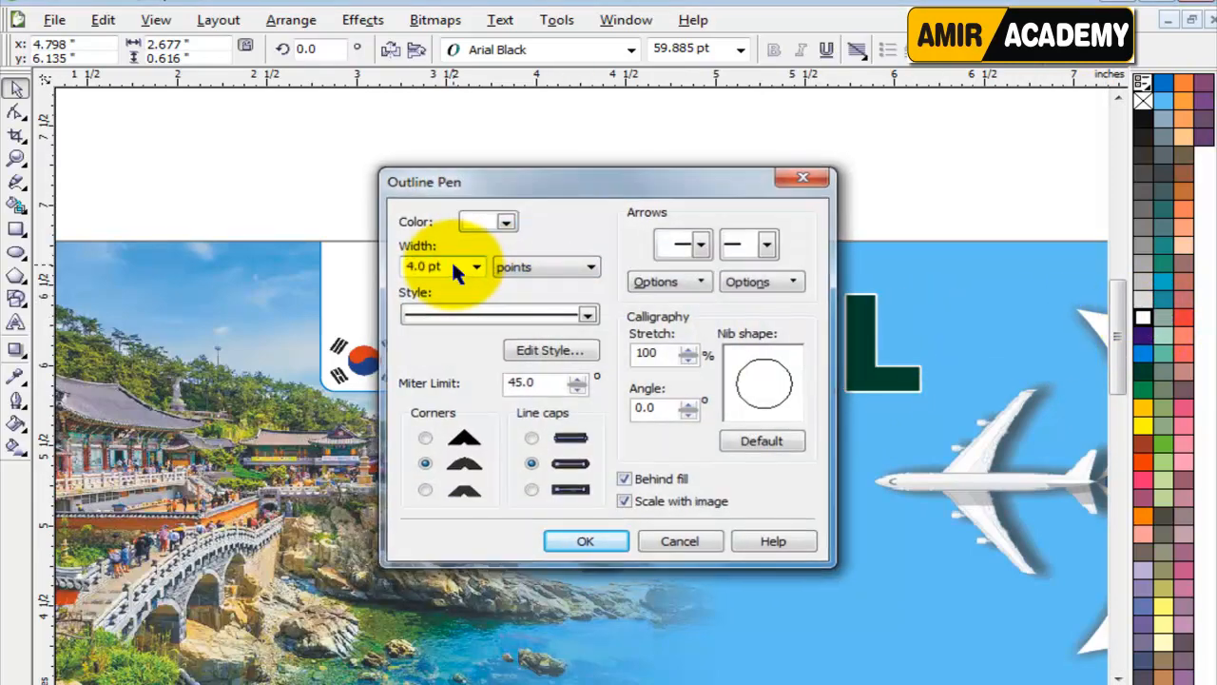
pyautogui.click(772, 159)
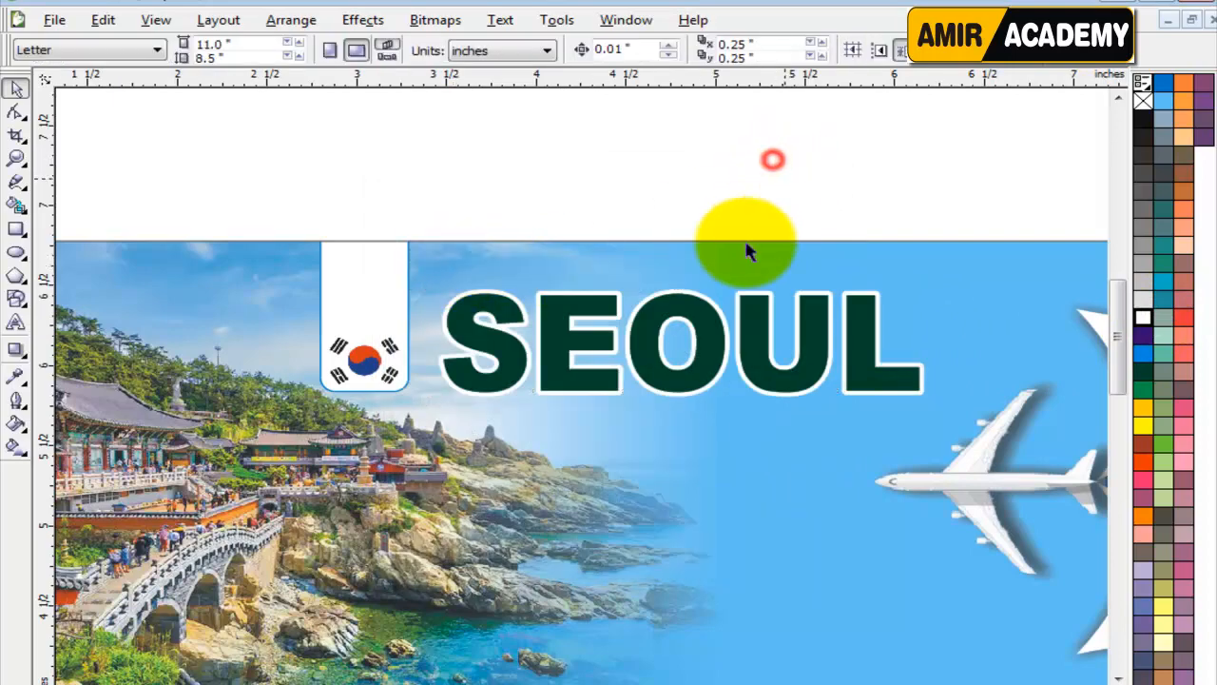
# Apply a vertical linear gradient to the SEOUL text with dark green C100 M40 Y100 K50 at both ends.
pyautogui.click(693, 303)
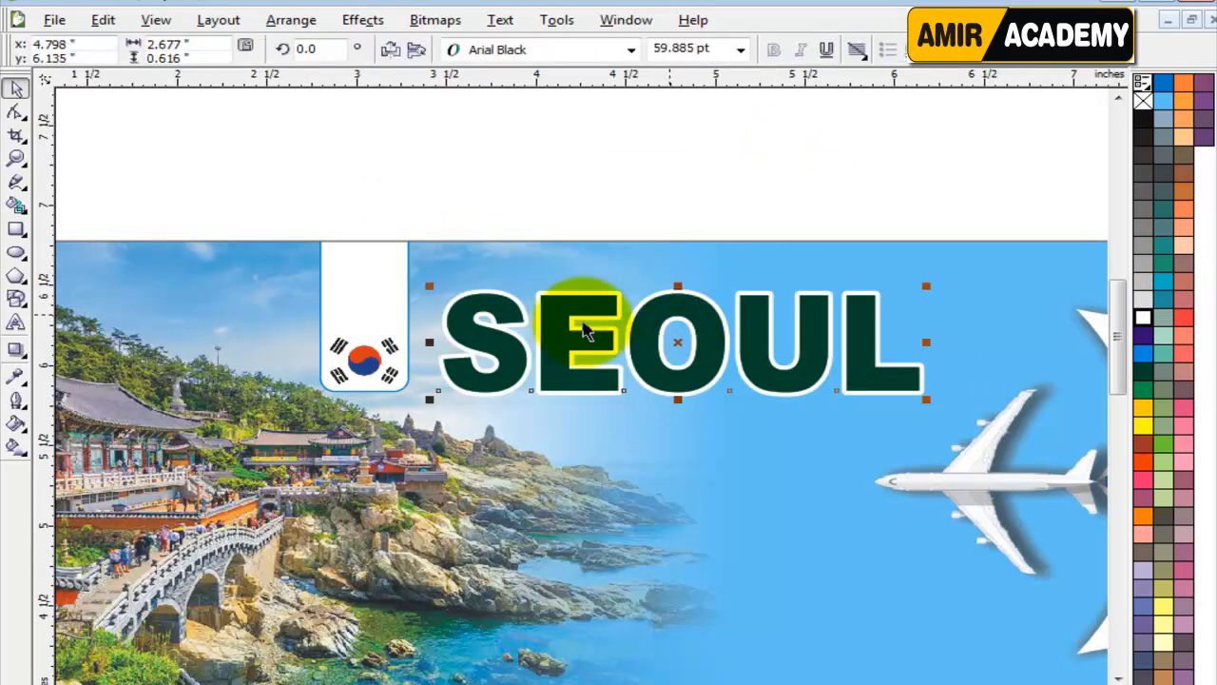
pyautogui.click(13, 447)
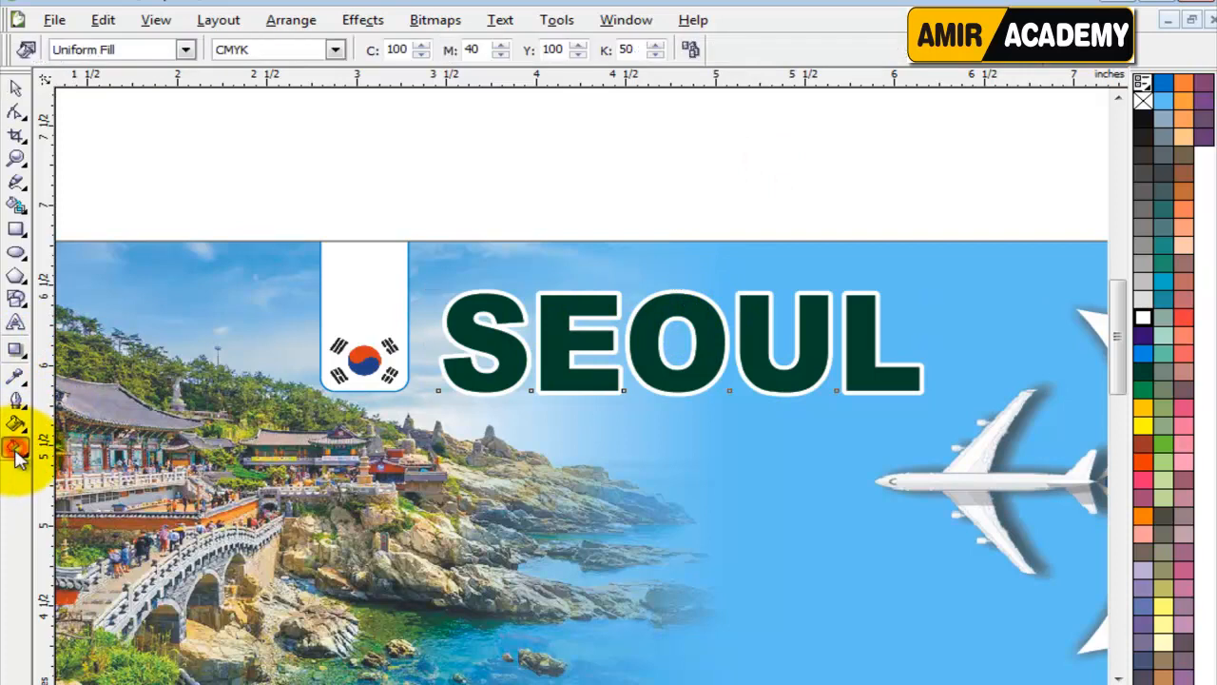
pyautogui.moveTo(574, 385); pyautogui.dragTo(572, 299)
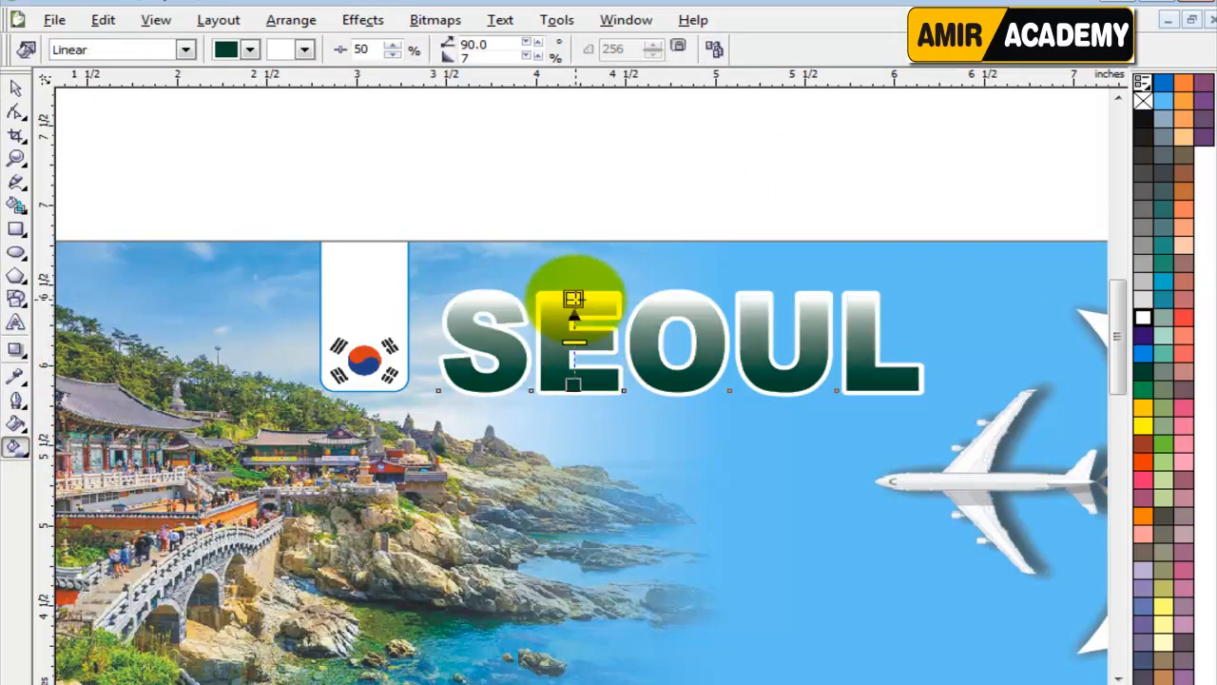
pyautogui.click(1142, 371)
pyautogui.moveTo(1142, 388); pyautogui.dragTo(576, 344)
pyautogui.hotkey('ctrl', 'z')
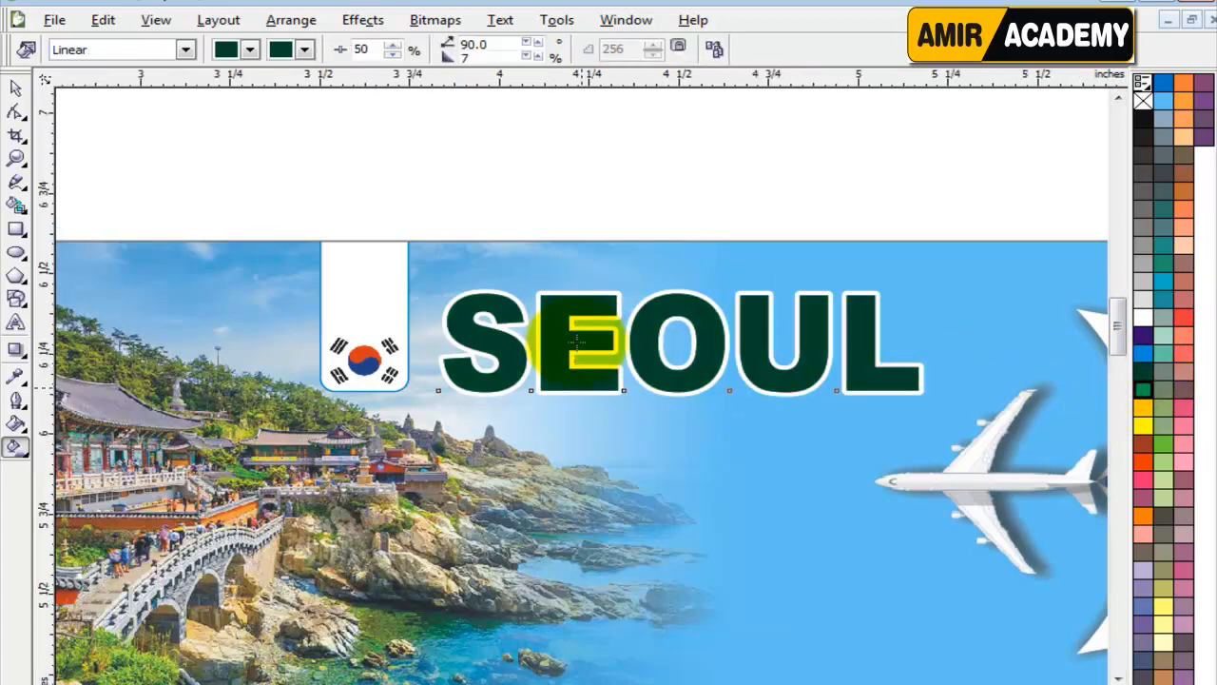
# Add a colour stop near the middle of the SEOUL gradient and make it light green.
pyautogui.scroll(3, 578, 333)
pyautogui.moveTo(1144, 389); pyautogui.dragTo(571, 386)
pyautogui.scroll(-2, 597, 407)
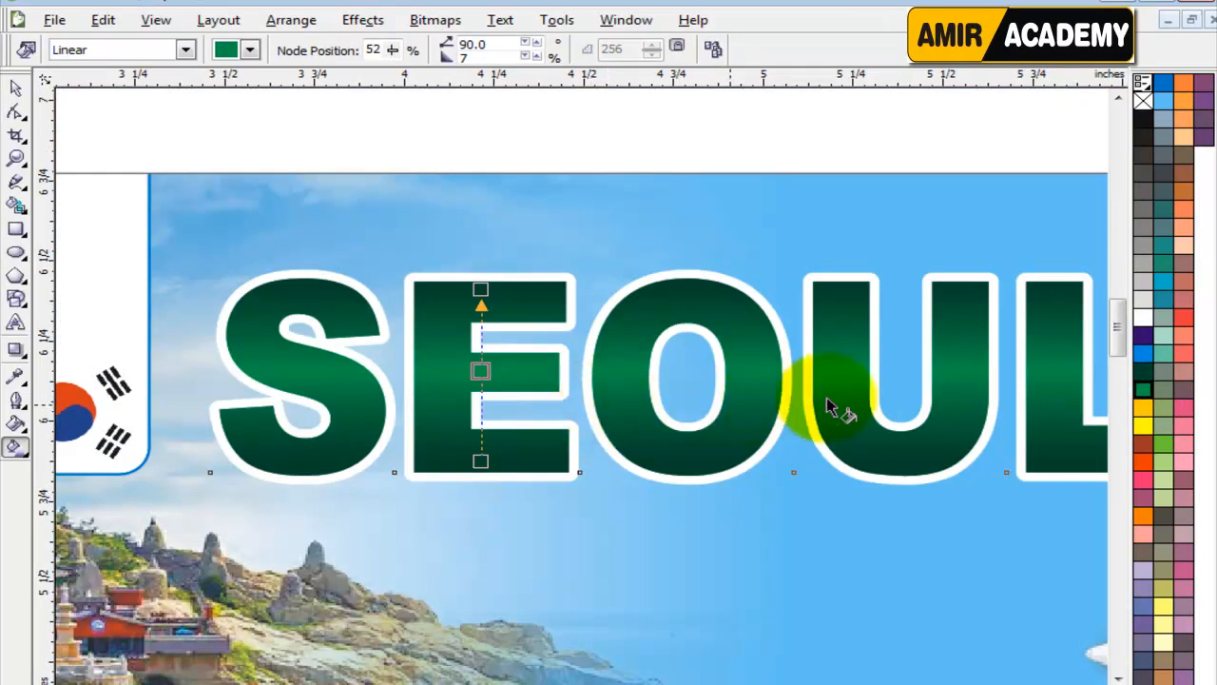
pyautogui.moveTo(1167, 454); pyautogui.dragTo(489, 375)
pyautogui.scroll(-2, 380, 361)
pyautogui.click(16, 88)
pyautogui.click(560, 189)
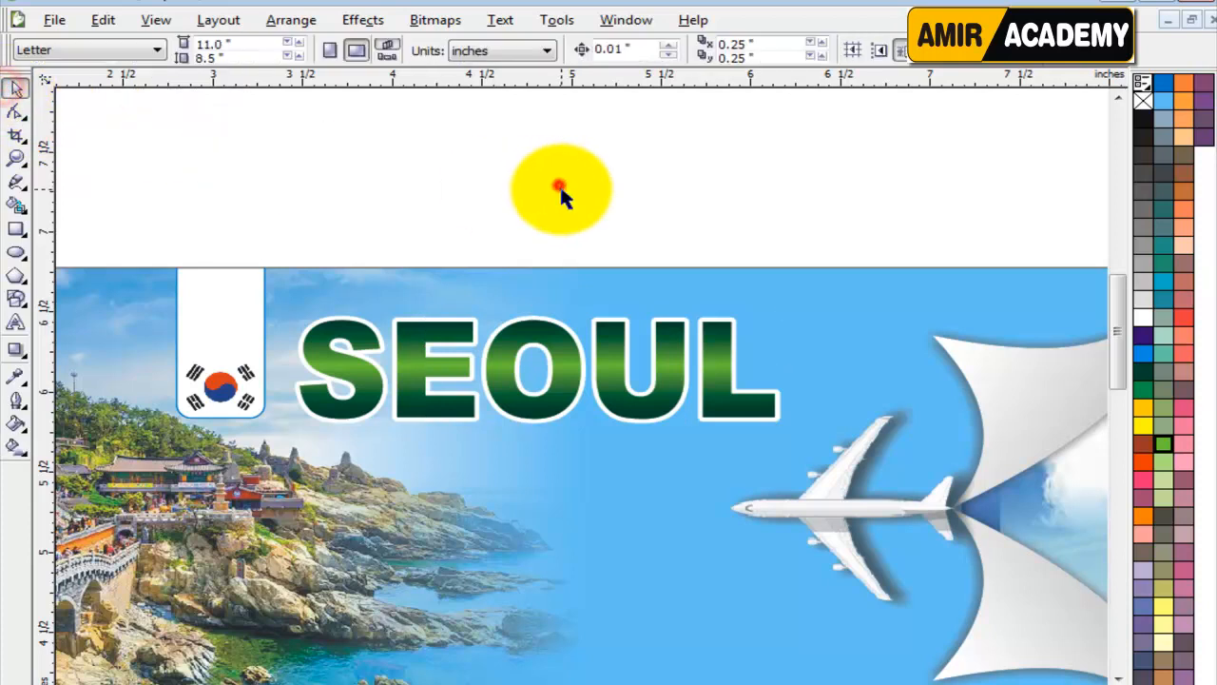
# Place a duplicate of the SEOUL text with blue fill and outline behind the green title.
pyautogui.click(574, 358)
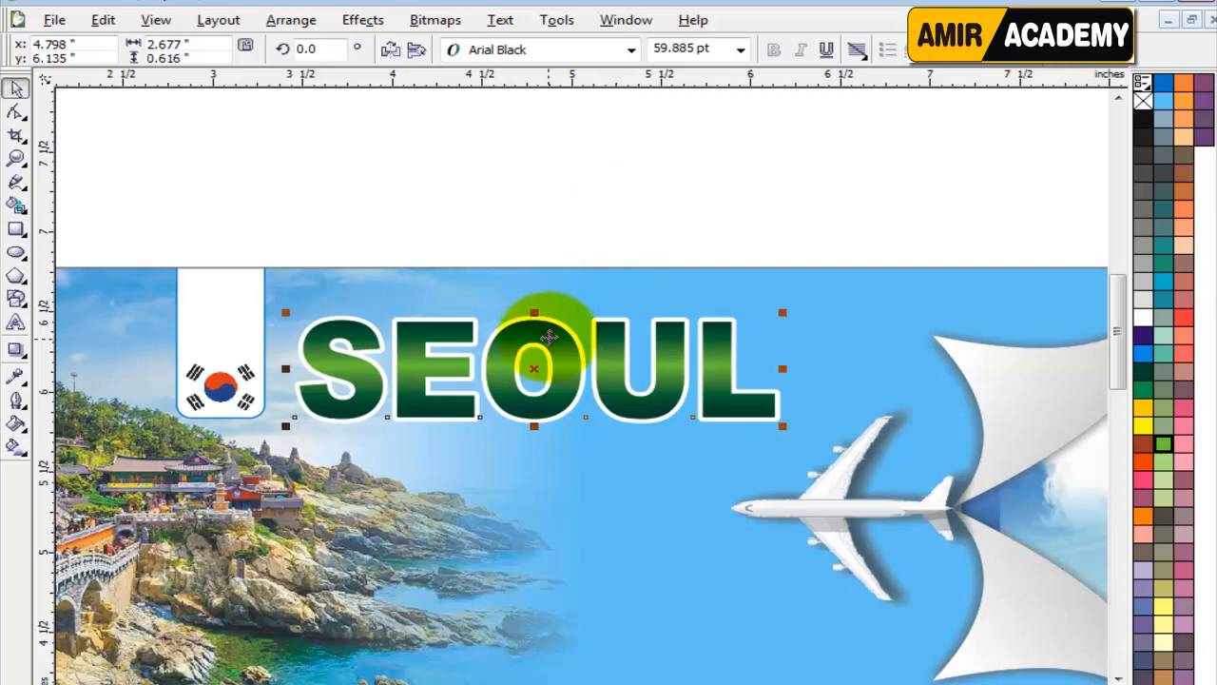
pyautogui.scroll(2, 538, 369)
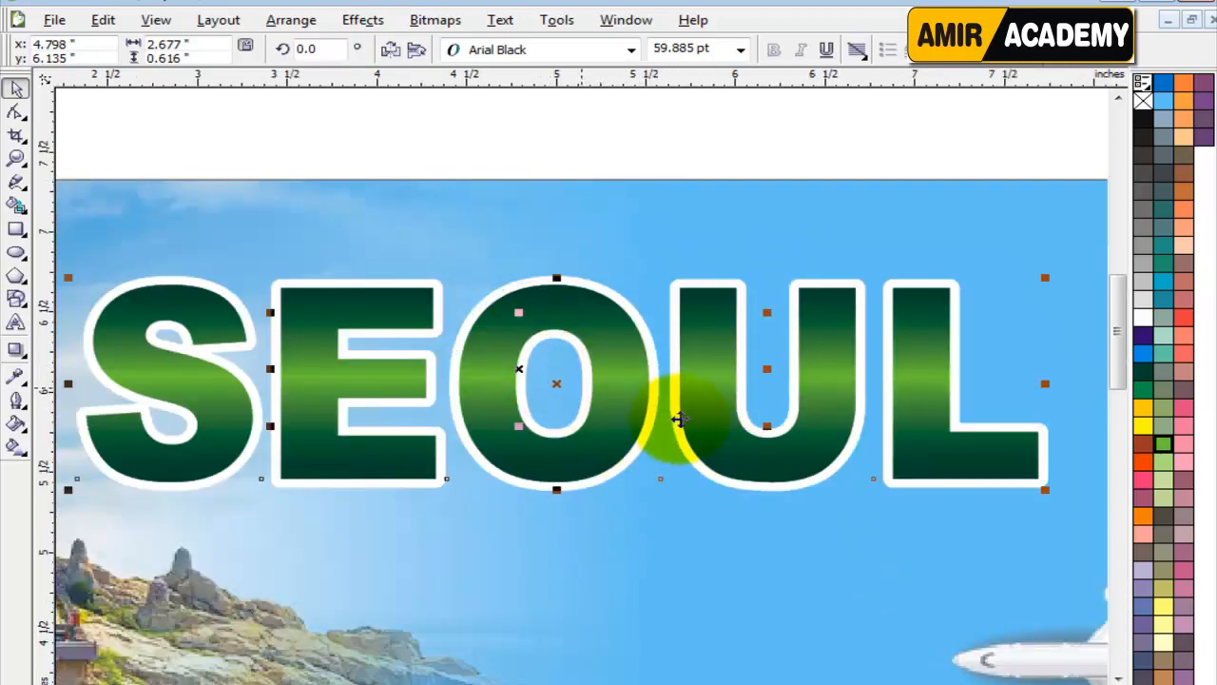
pyautogui.scroll(-2, 671, 413)
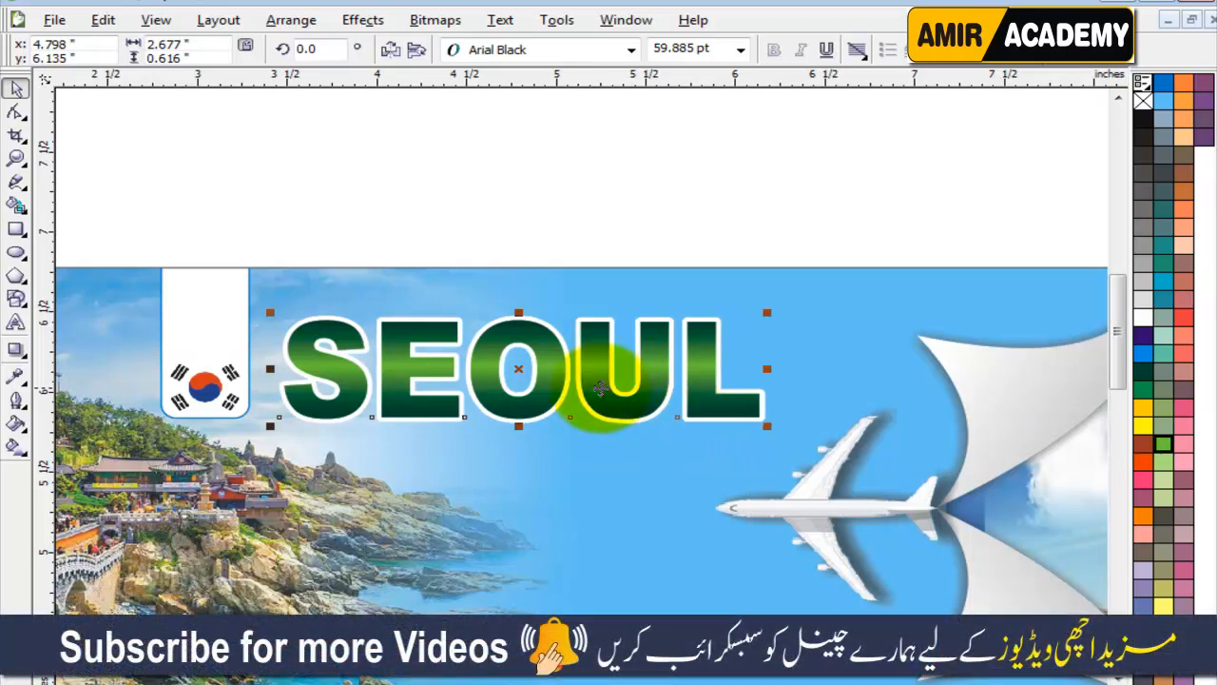
pyautogui.click(1168, 89)
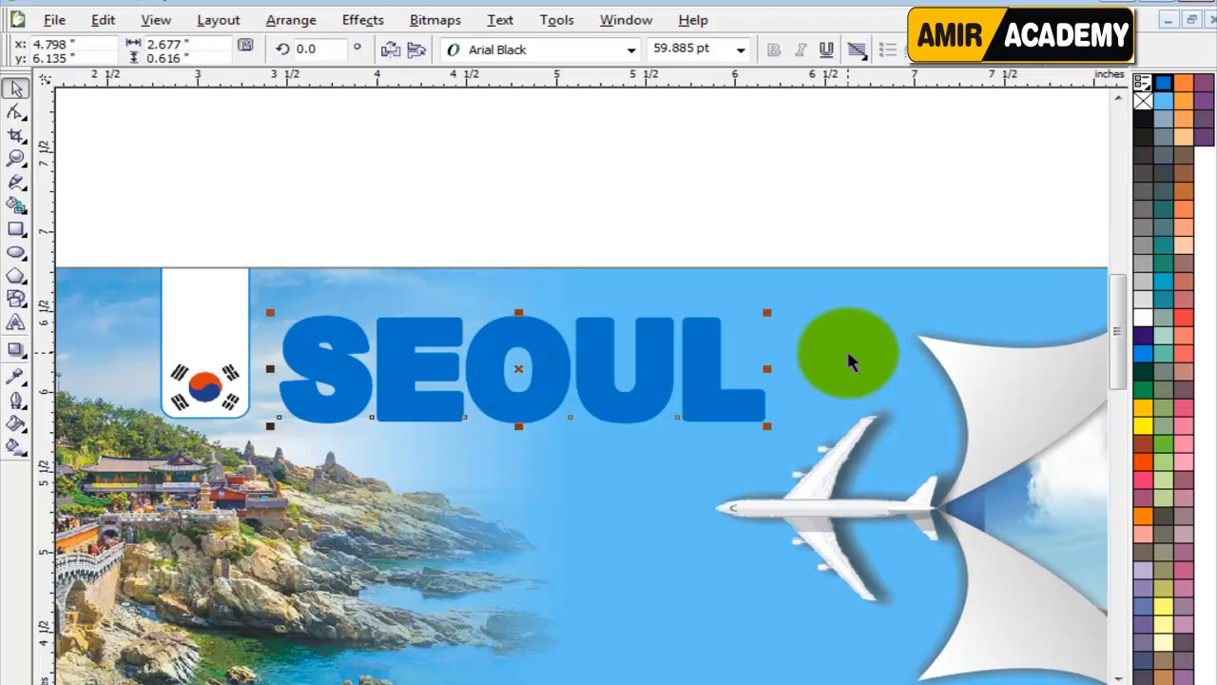
pyautogui.hotkey('ctrl', 'z')
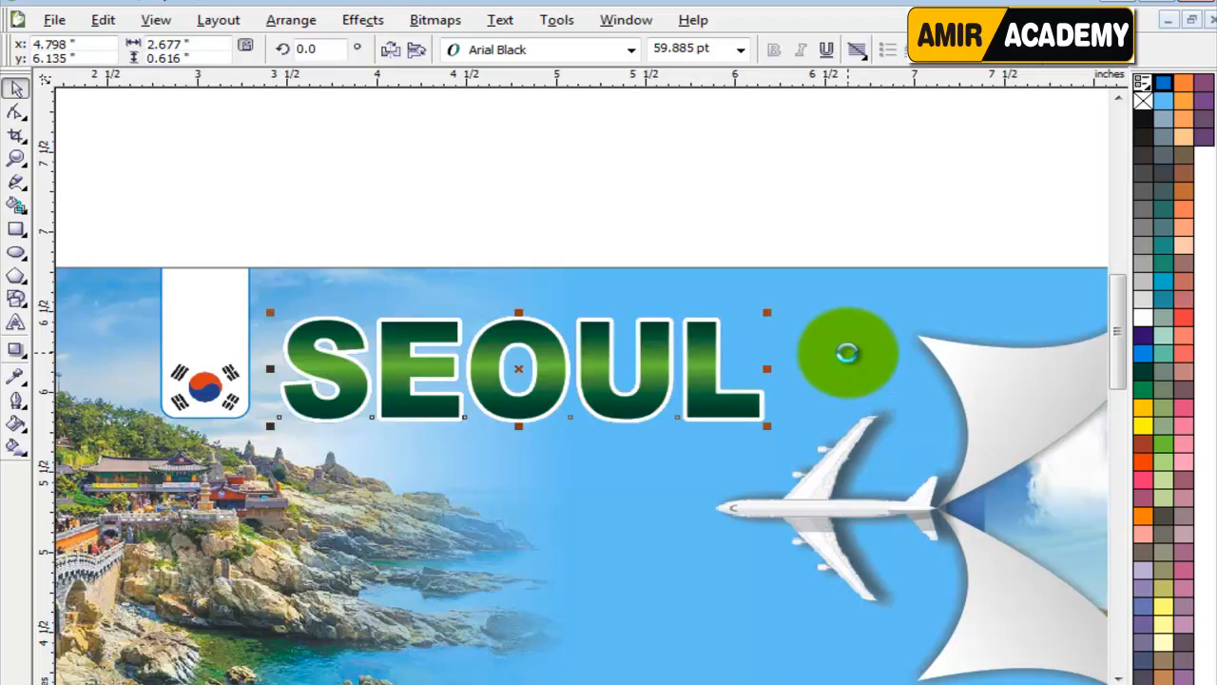
# Nudge the blue SEOUL copy about 0.04 inch right and 0.03 inch up to form an offset shadow.
pyautogui.press('Right')
pyautogui.press('Right')
pyautogui.press('Right')
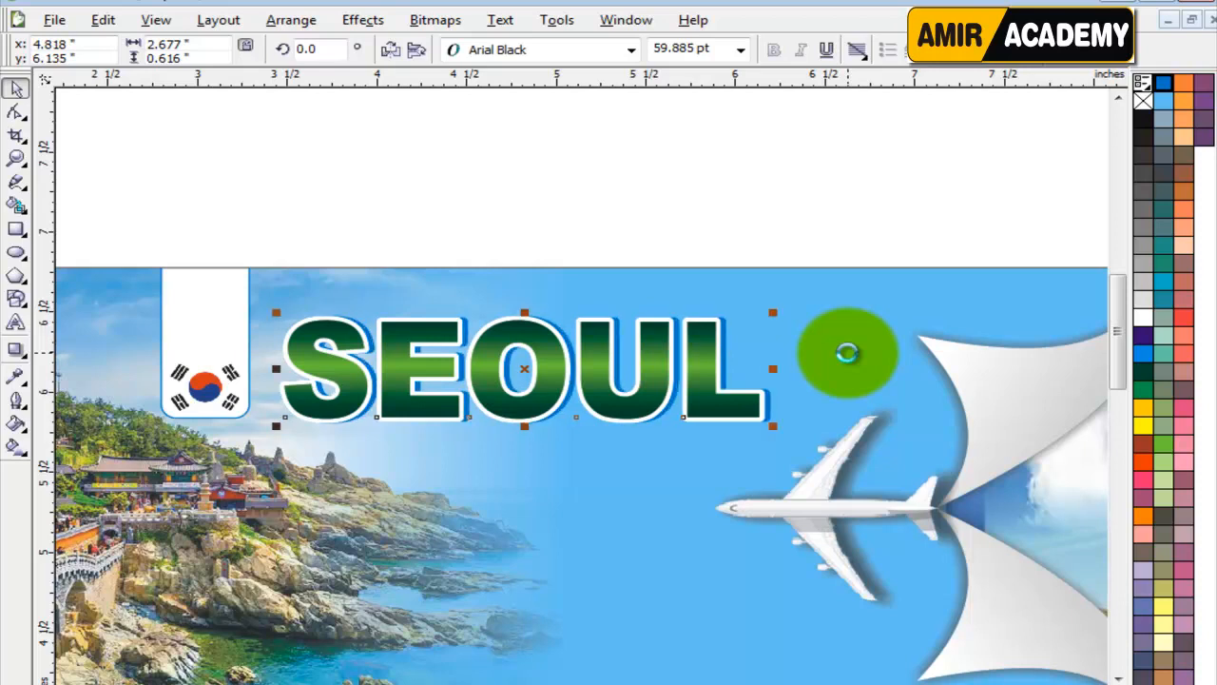
pyautogui.press('Down')
pyautogui.press('Down')
pyautogui.press('Down')
pyautogui.press('Down')
pyautogui.press('Down')
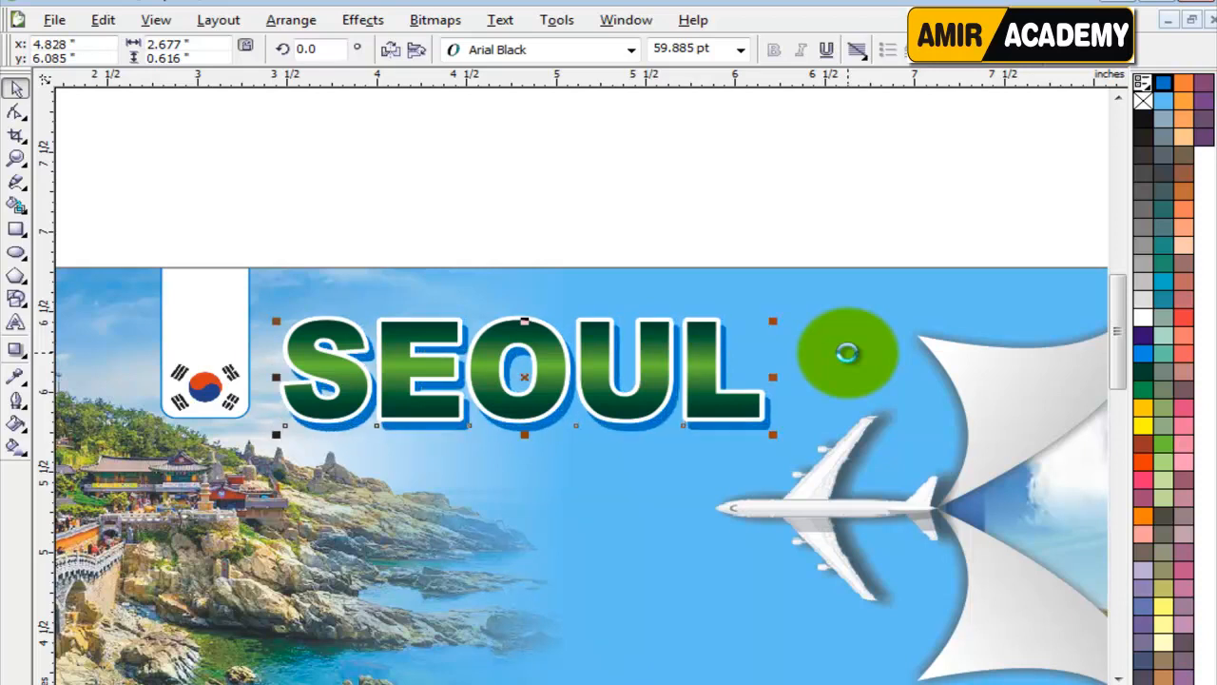
pyautogui.press('Up')
pyautogui.press('Up')
pyautogui.press('Up')
pyautogui.press('Up')
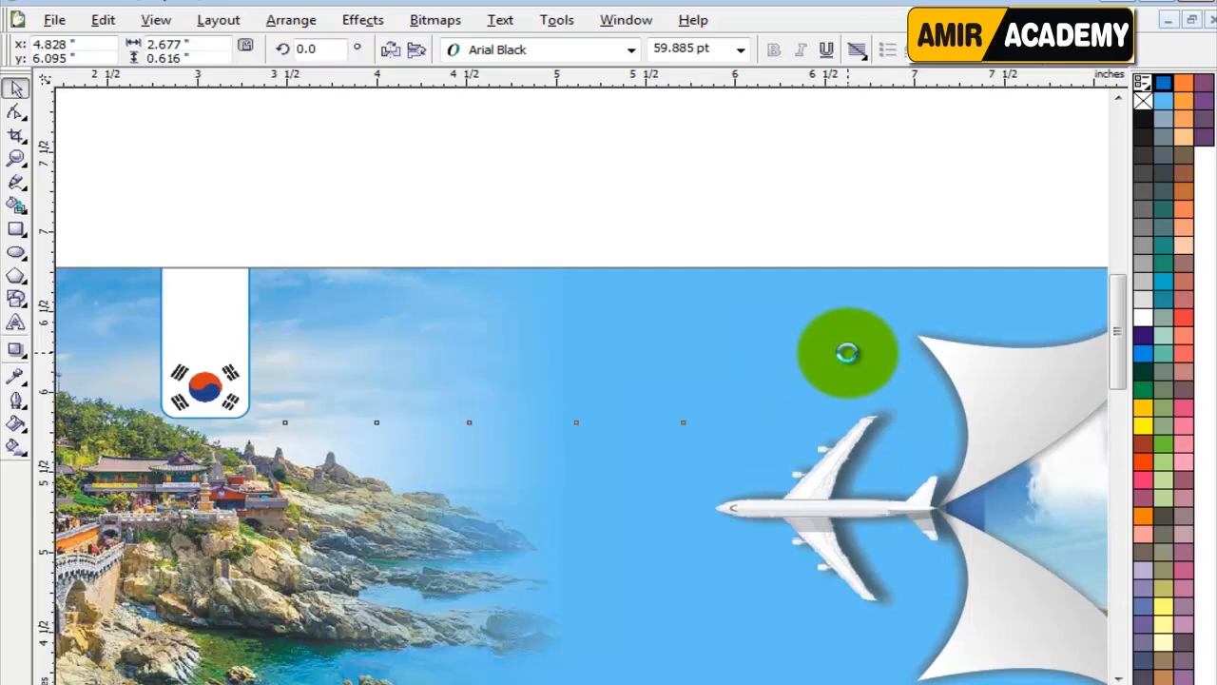
pyautogui.press('Up')
pyautogui.press('Up')
pyautogui.press('Up')
pyautogui.press('Up')
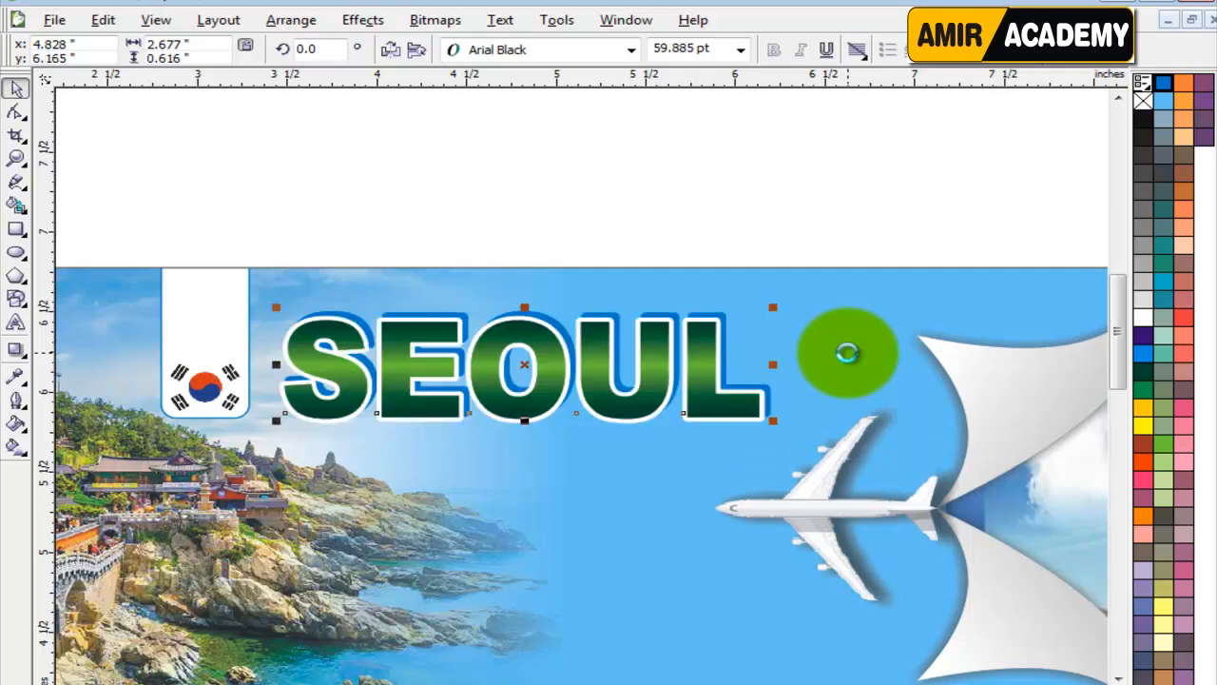
pyautogui.press('Right')
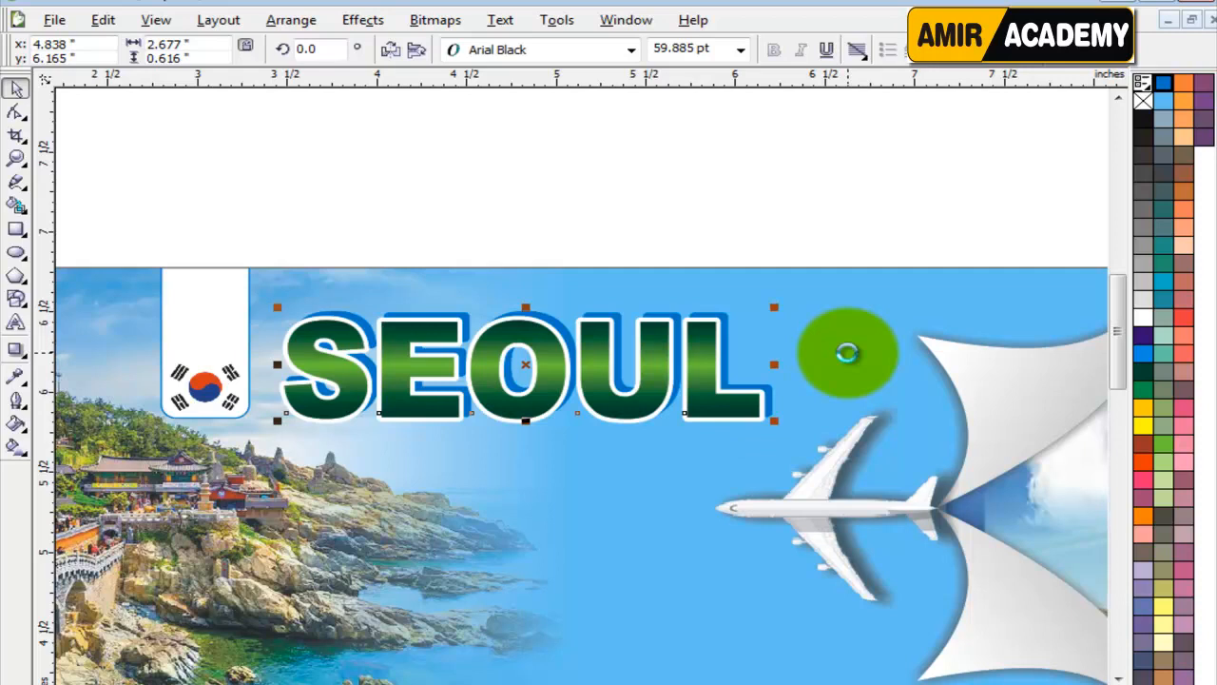
pyautogui.press('Right')
pyautogui.press('Up')
pyautogui.press('Down')
pyautogui.press('Down')
pyautogui.press('Left')
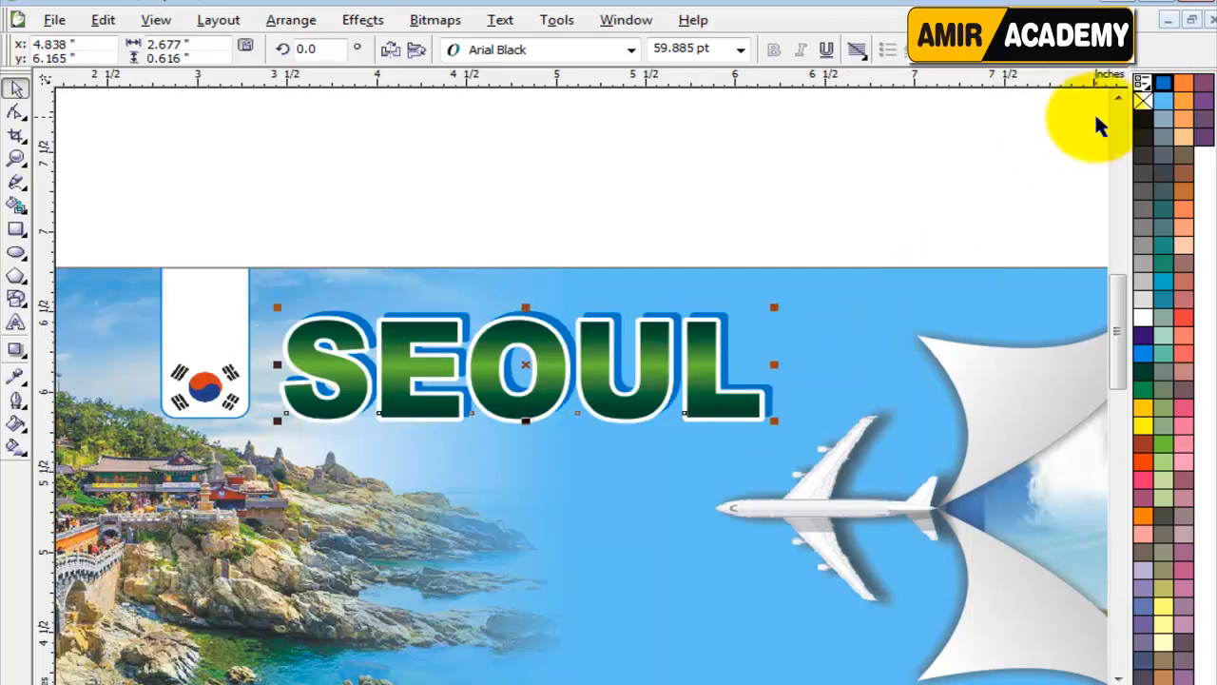
# Recolour the offset SEOUL copy in a brighter blue, trying green and undoing it.
pyautogui.rightClick(1143, 99)
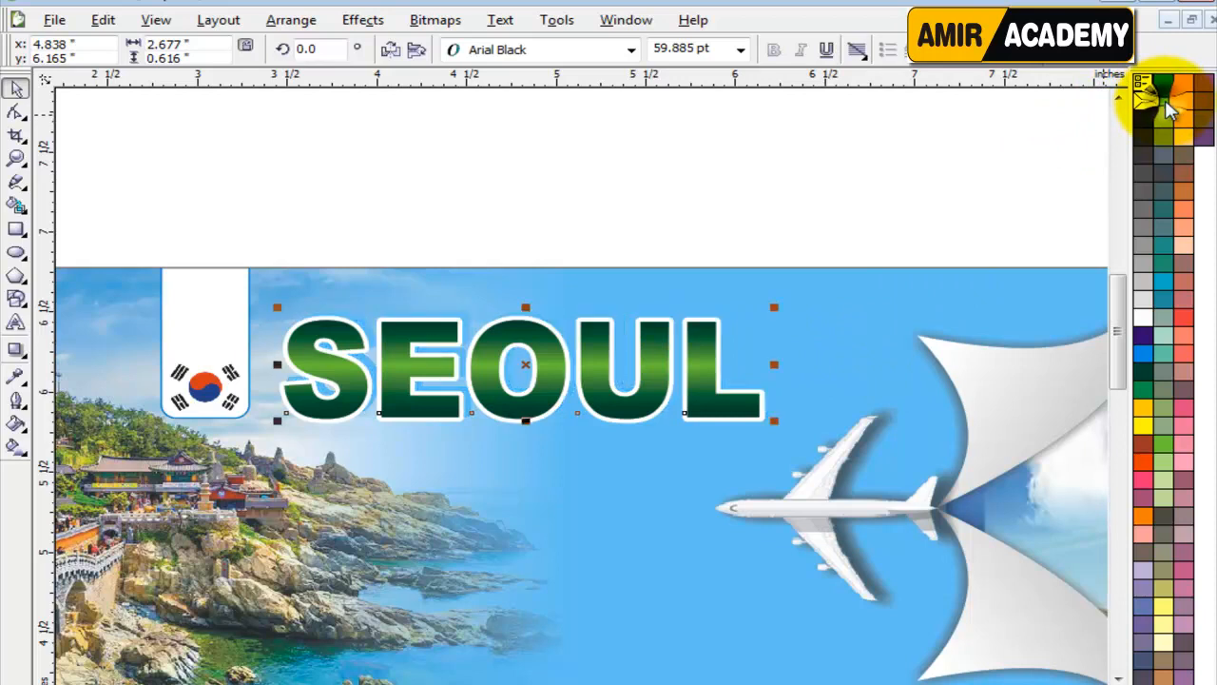
pyautogui.rightClick(1145, 357)
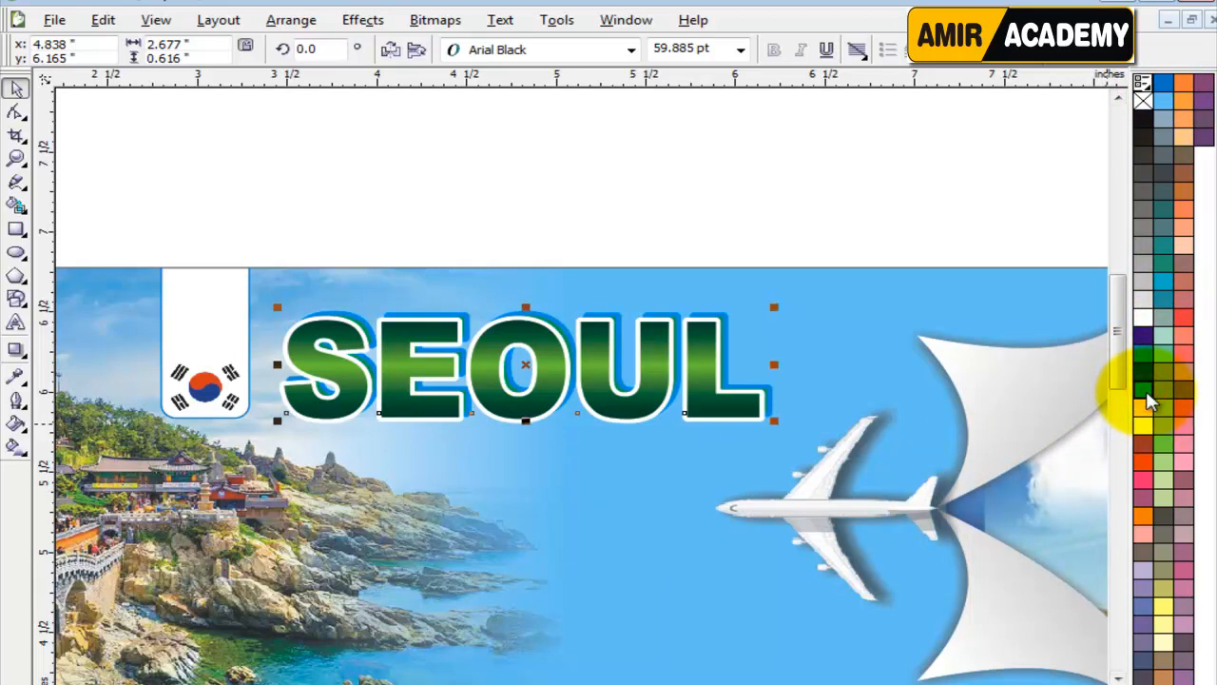
pyautogui.click(1144, 399)
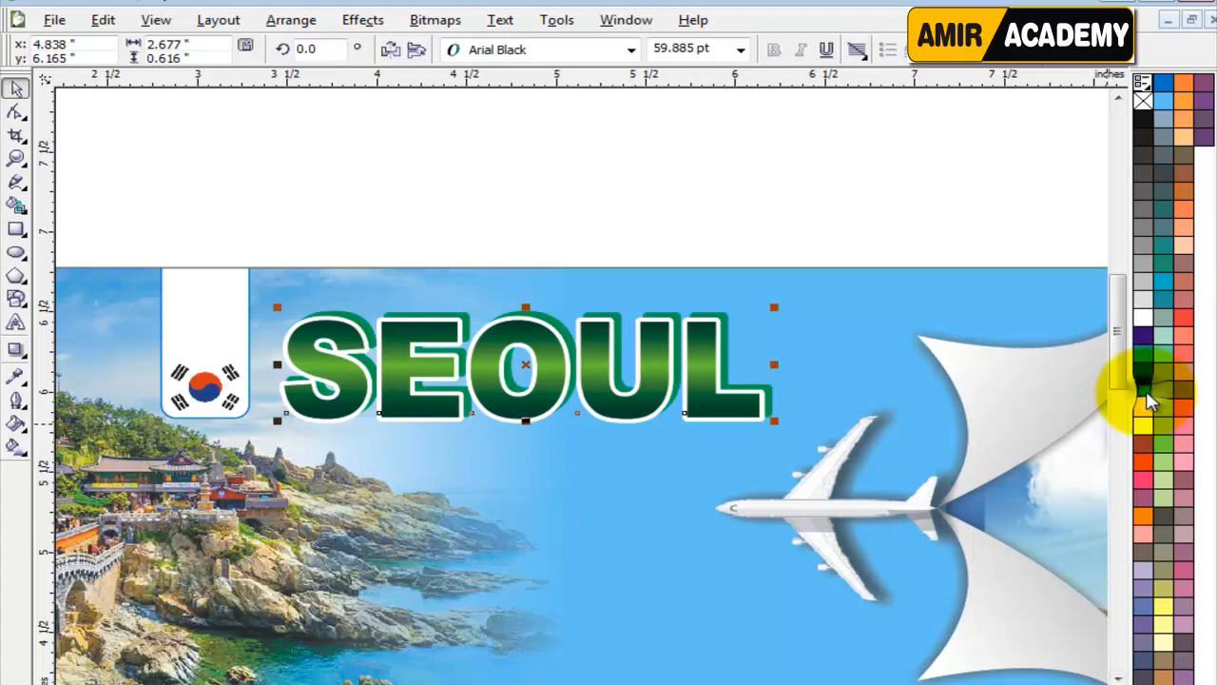
pyautogui.hotkey('ctrl', 'z')
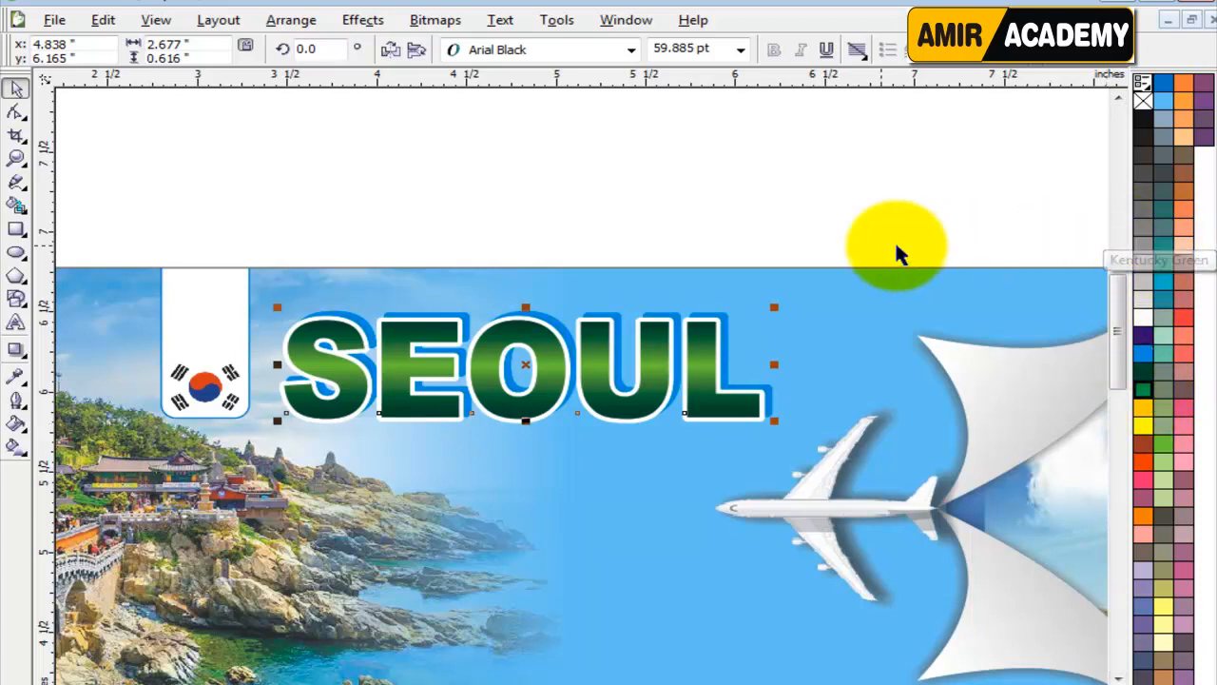
pyautogui.click(673, 203)
pyautogui.press('F4')
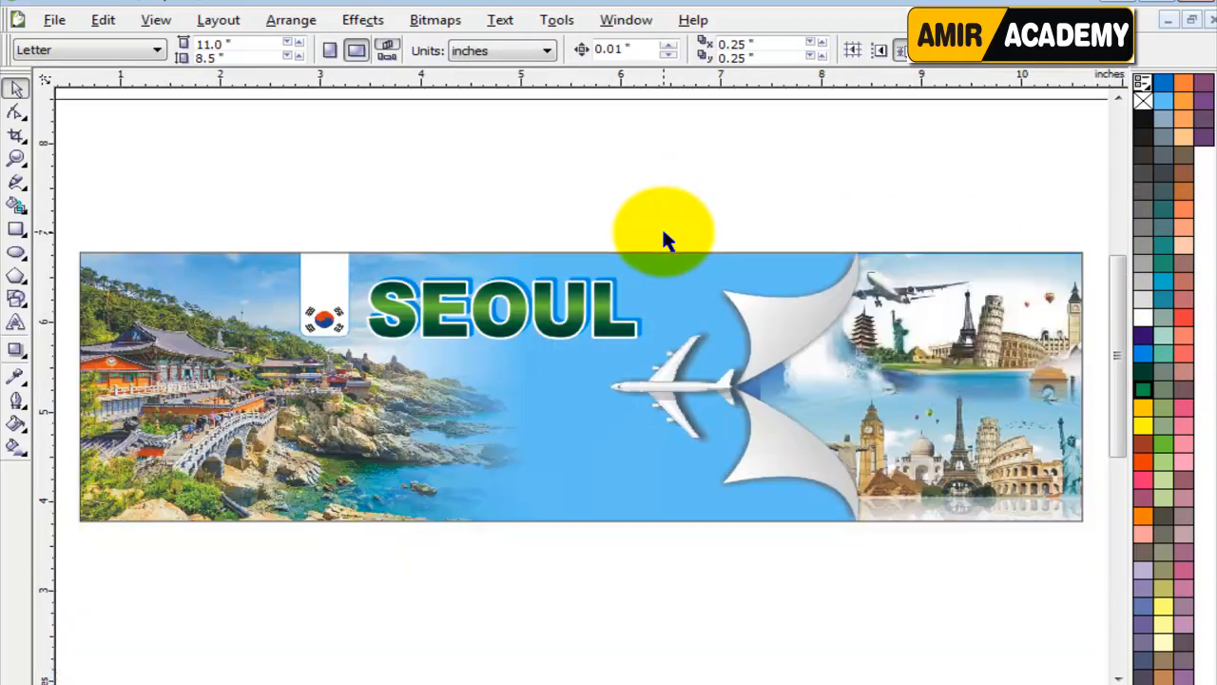
# Clear the Windows color scheme performance message away from the banner.
pyautogui.click(642, 510)
pyautogui.click(651, 614)
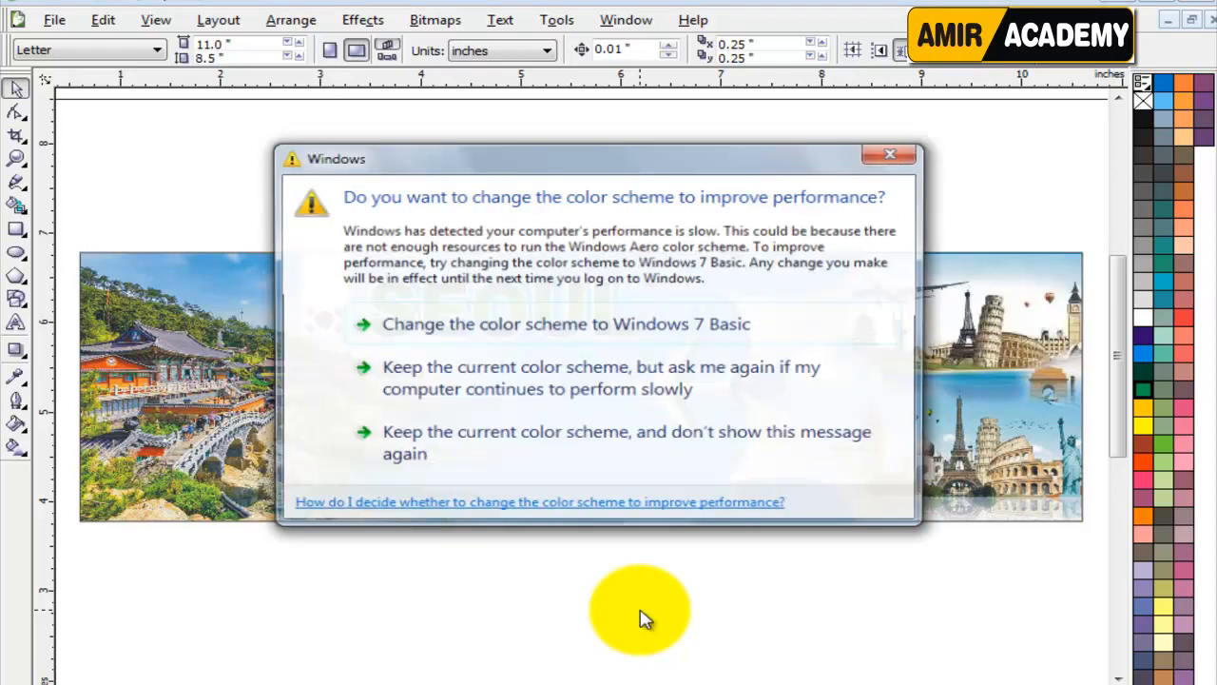
pyautogui.moveTo(578, 149); pyautogui.dragTo(872, 683)
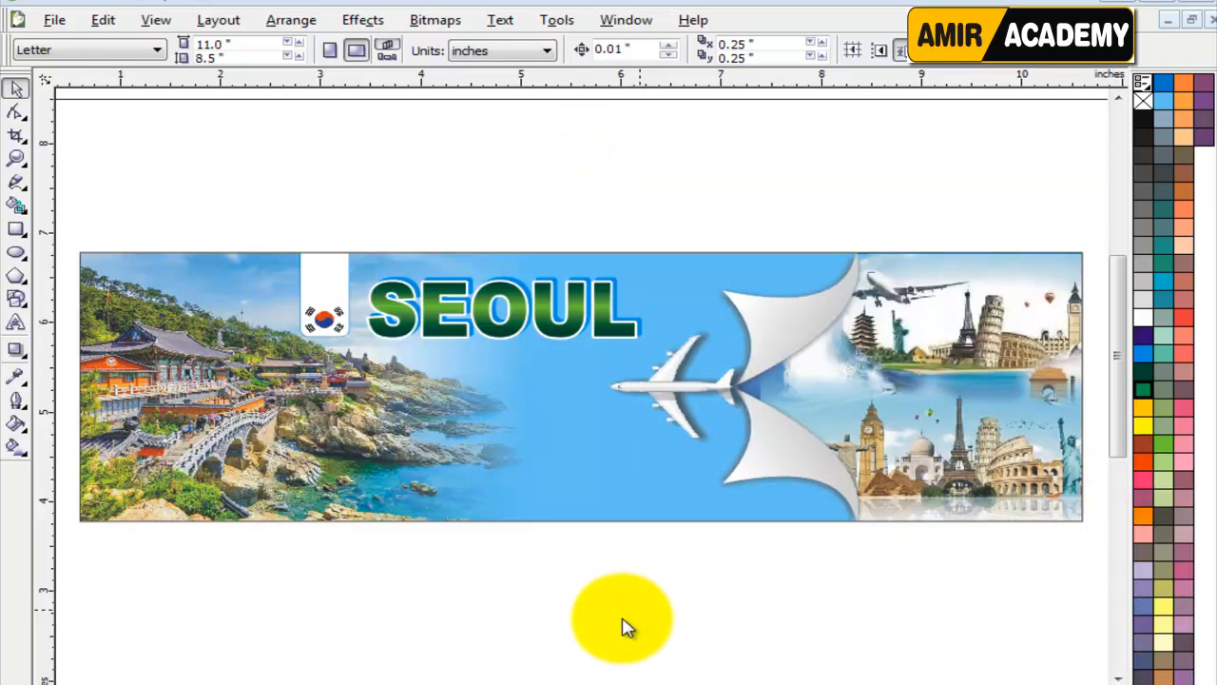
pyautogui.click(584, 623)
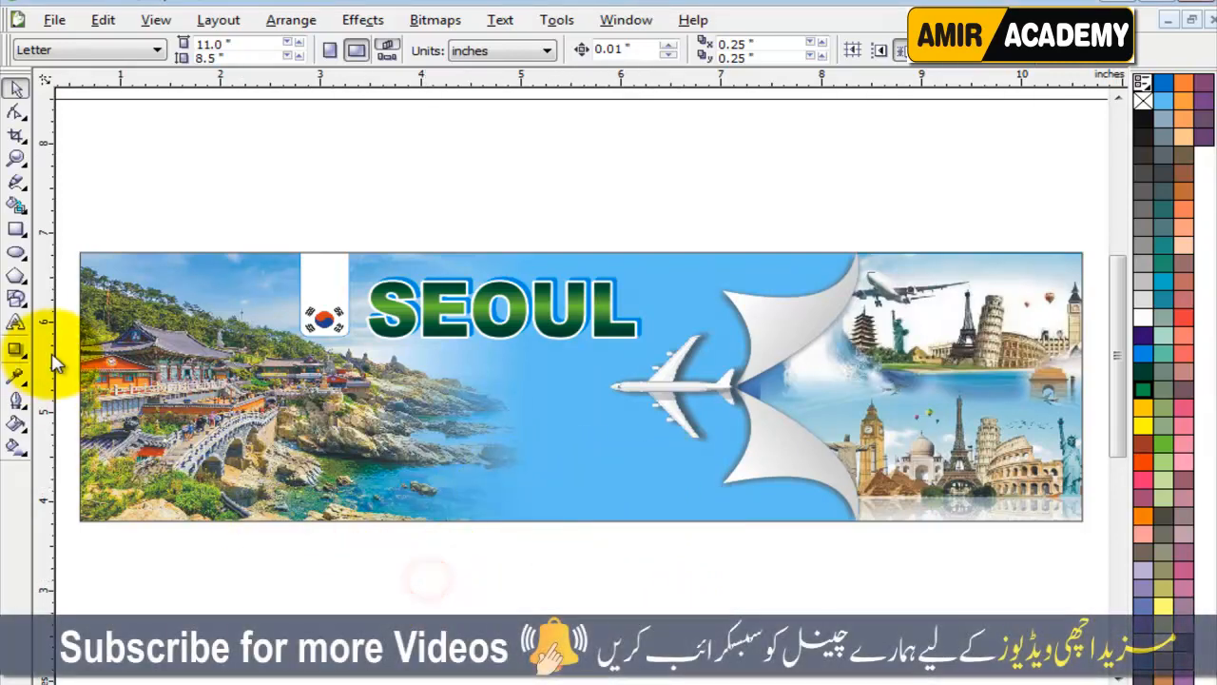
# Add a line of artistic text with the contact phone number, including its plus-sign country code, in 24 pt Arial below the banner.
pyautogui.click(15, 323)
pyautogui.click(231, 576)
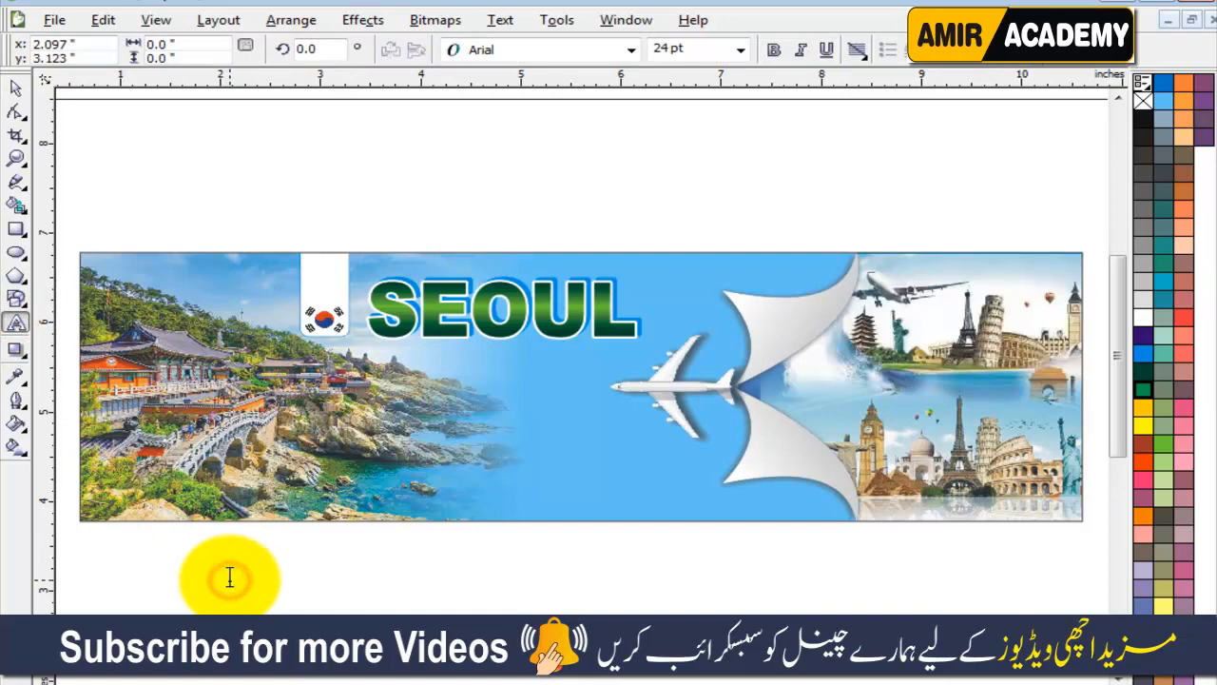
pyautogui.write('C')
pyautogui.press('BackSpace')
pyautogui.write('092')
pyautogui.press('Left')
pyautogui.press('Left')
pyautogui.press('Left')
pyautogui.write('+')
pyautogui.press('End')
pyautogui.write('-12')
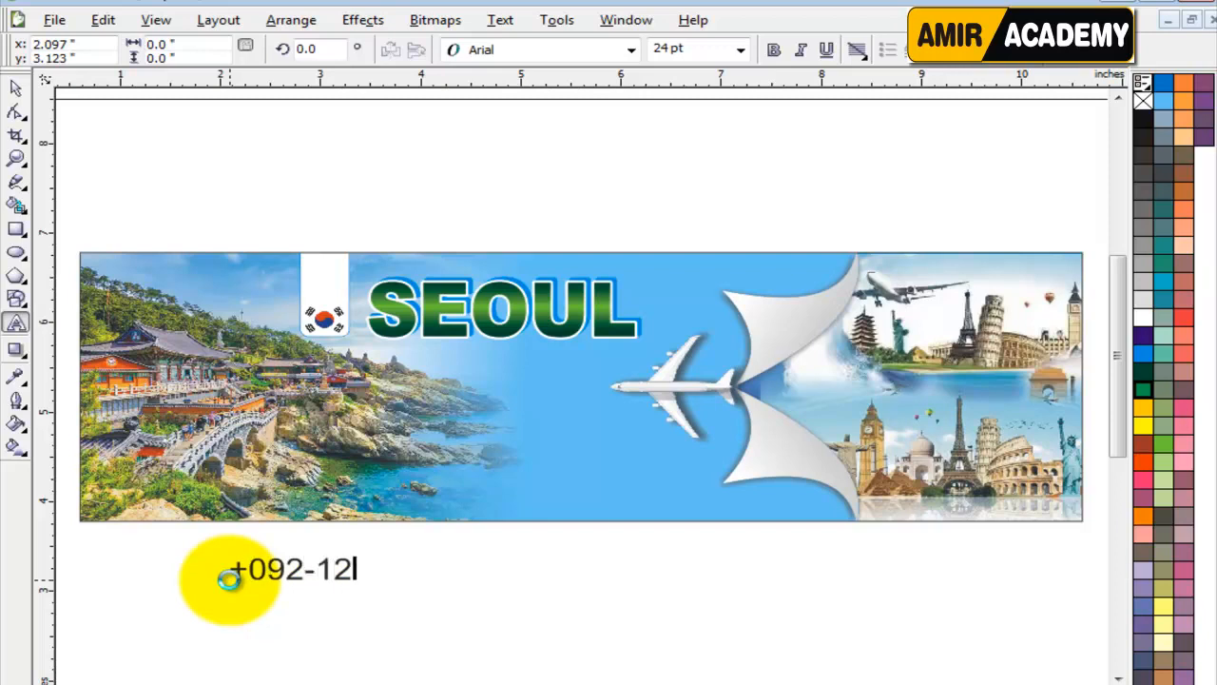
pyautogui.write('3-456')
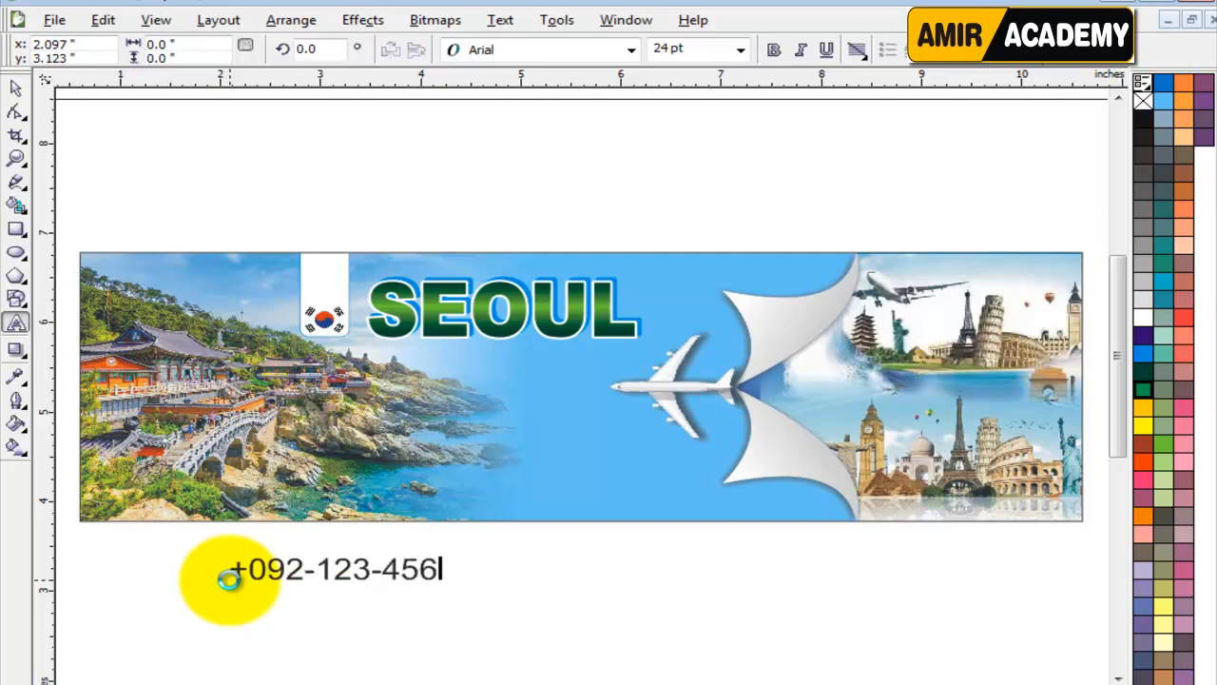
pyautogui.write('-789')
pyautogui.click(15, 87)
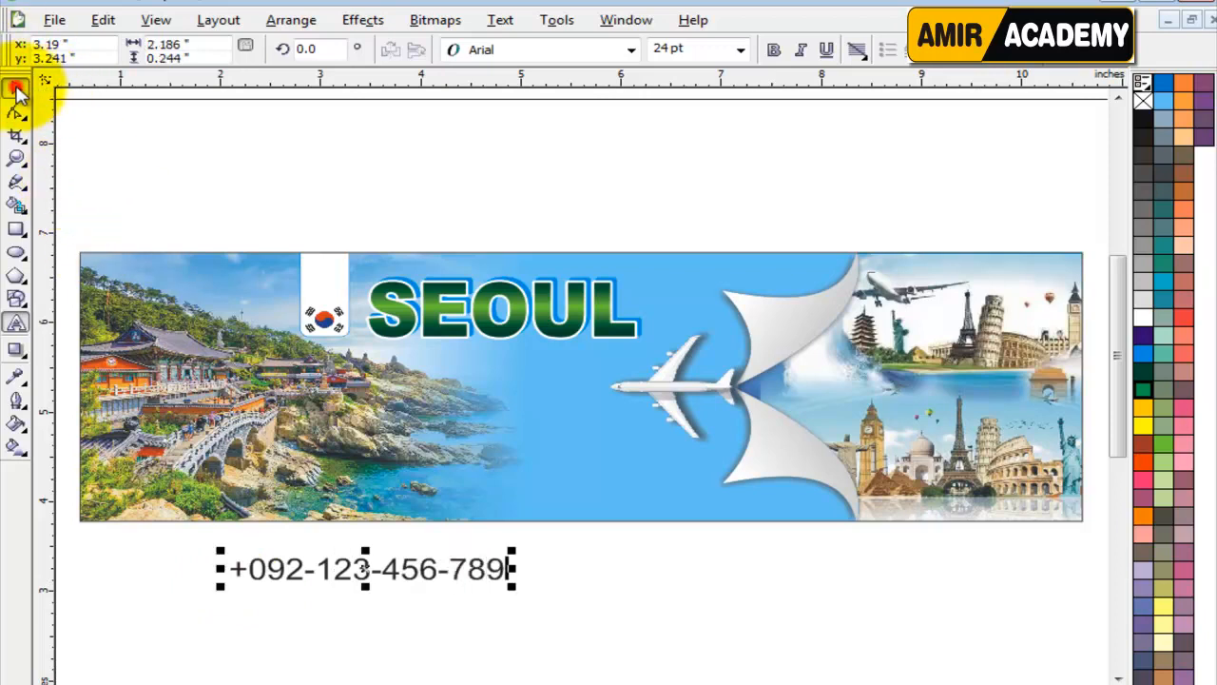
# Move the phone number onto the banner's lower middle edge and make it bold and white.
pyautogui.moveTo(369, 578); pyautogui.dragTo(574, 510)
pyautogui.click(774, 50)
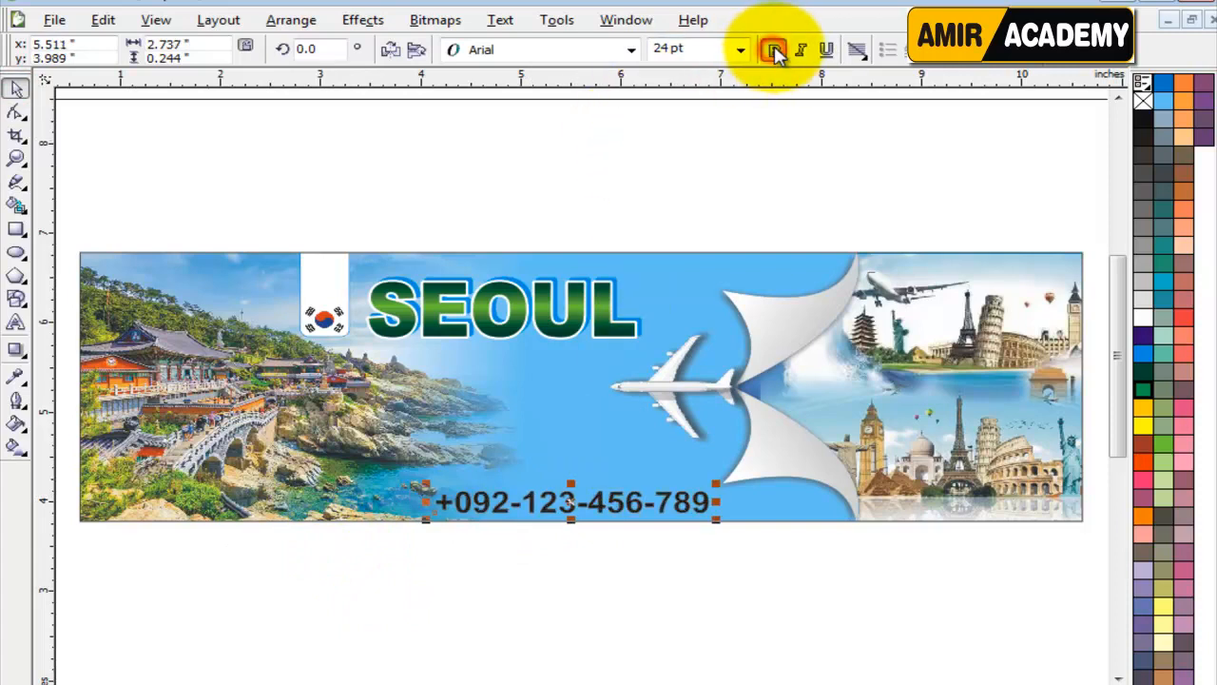
pyautogui.click(1141, 318)
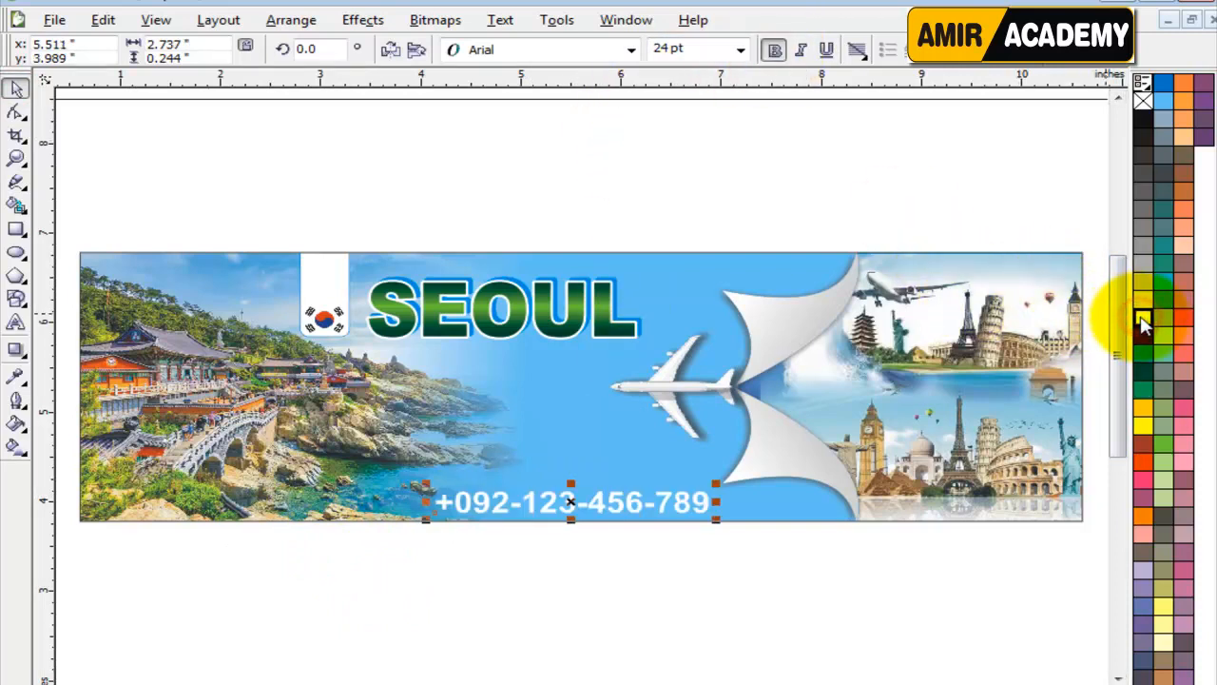
pyautogui.click(636, 640)
# Scale the phone number down to about 21 pt and shift it right along the banner's bottom edge, clear of the rocks.
pyautogui.scroll(2, 587, 522)
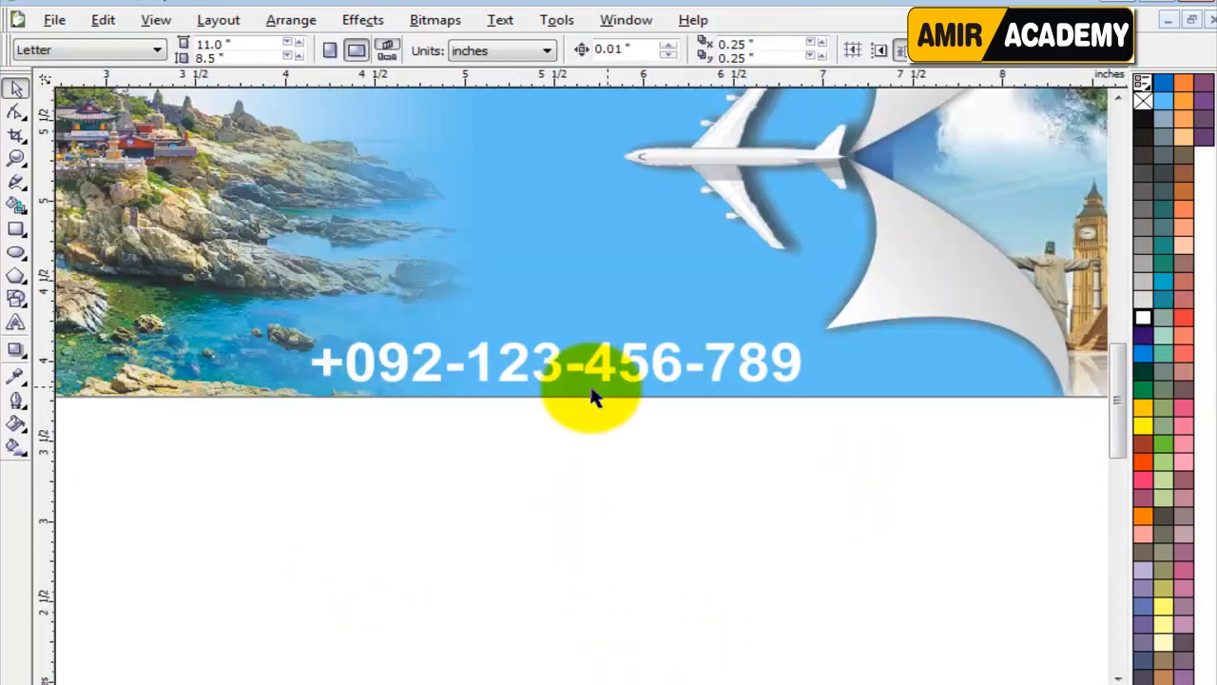
pyautogui.click(632, 364)
pyautogui.moveTo(807, 386); pyautogui.dragTo(779, 386)
pyautogui.moveTo(630, 372); pyautogui.dragTo(660, 374)
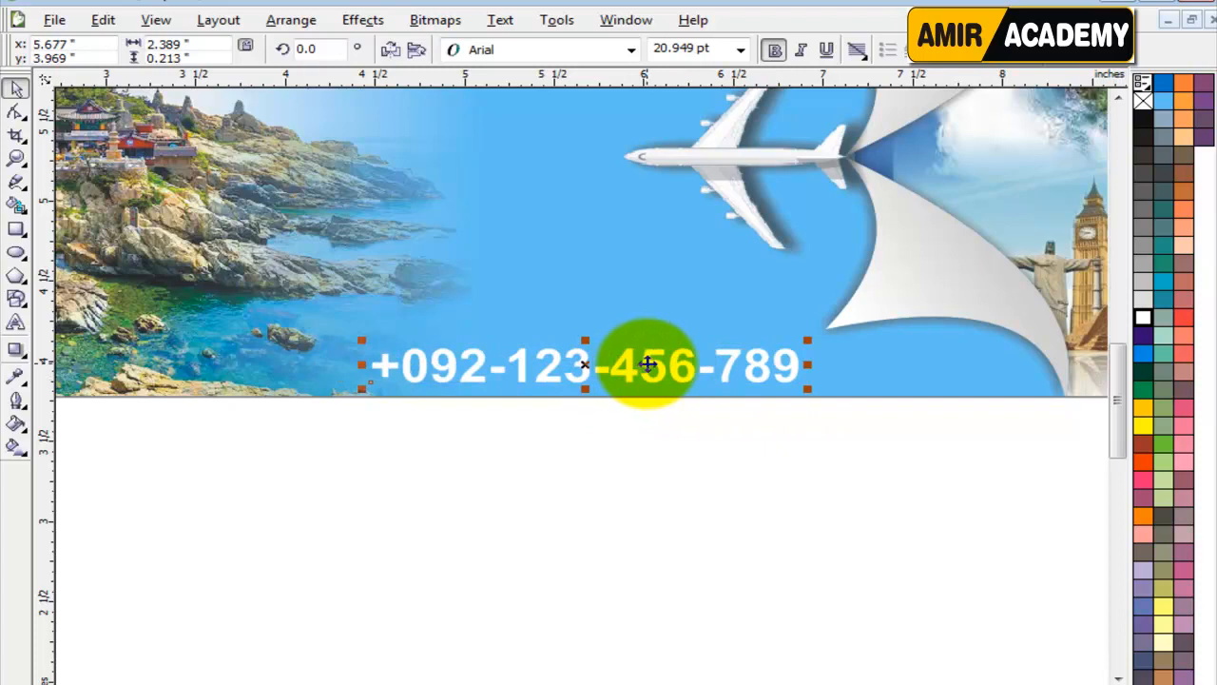
pyautogui.click(577, 494)
pyautogui.click(576, 358)
pyautogui.click(469, 513)
# Add the artistic text "ABCD ABCD" in 24 pt Arial just below the banner.
pyautogui.click(15, 321)
pyautogui.click(181, 441)
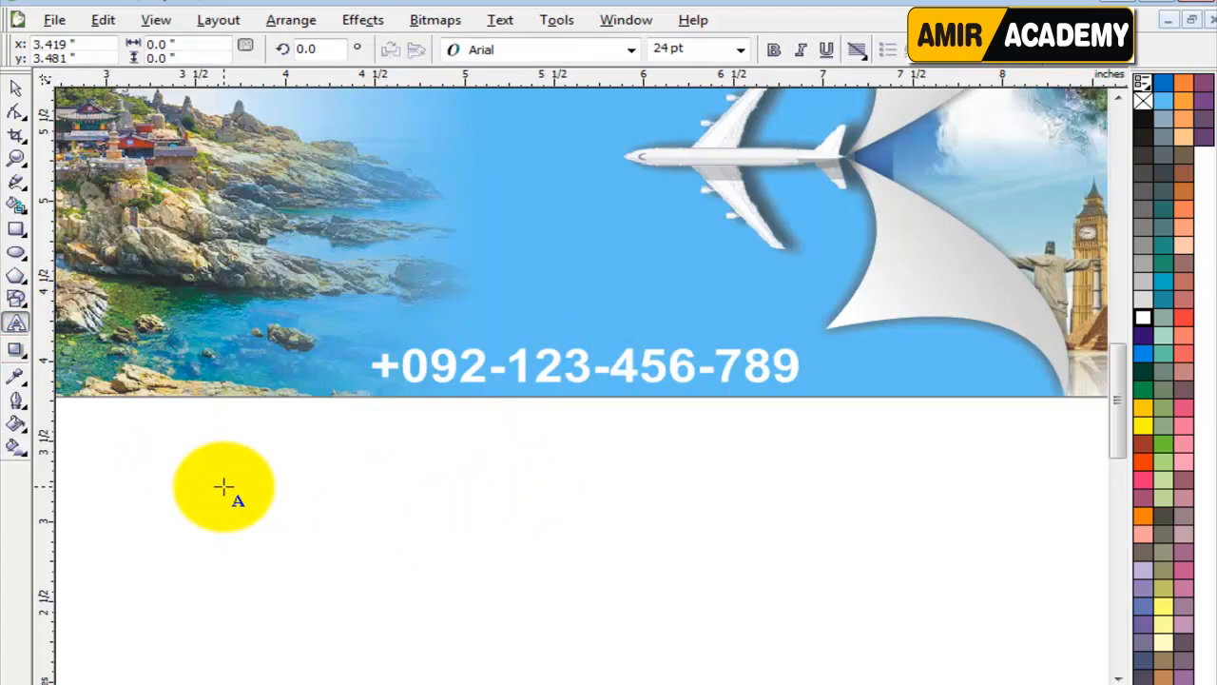
pyautogui.write('A')
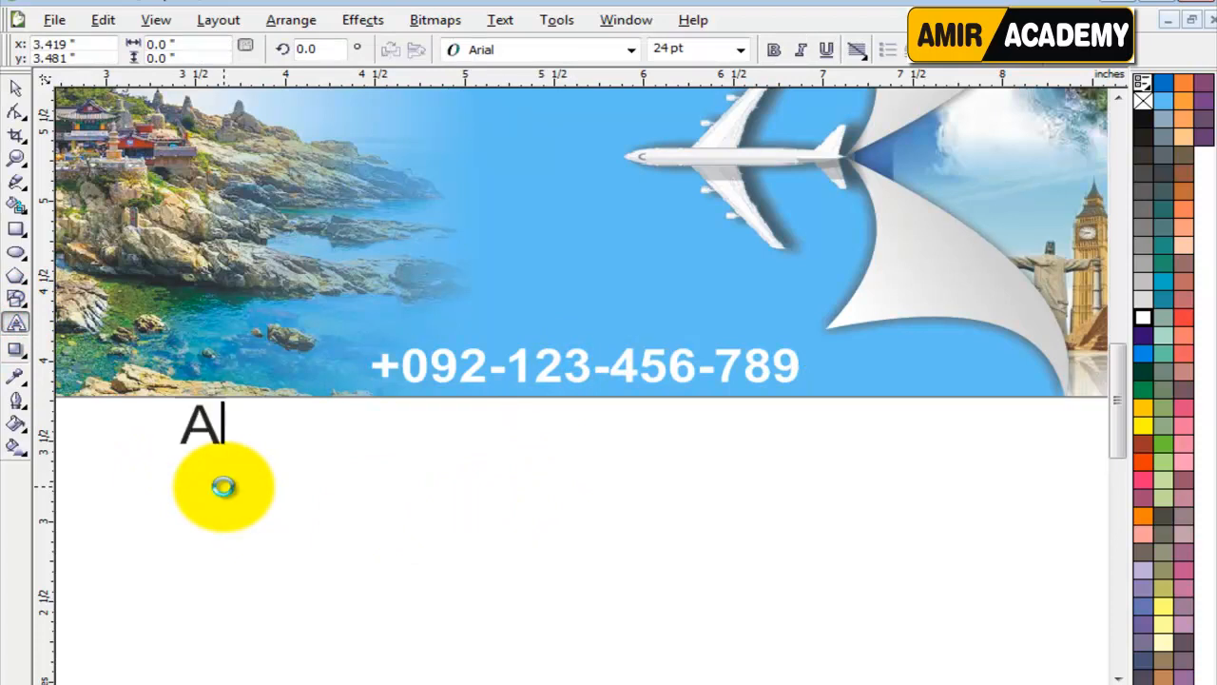
pyautogui.write('BCD')
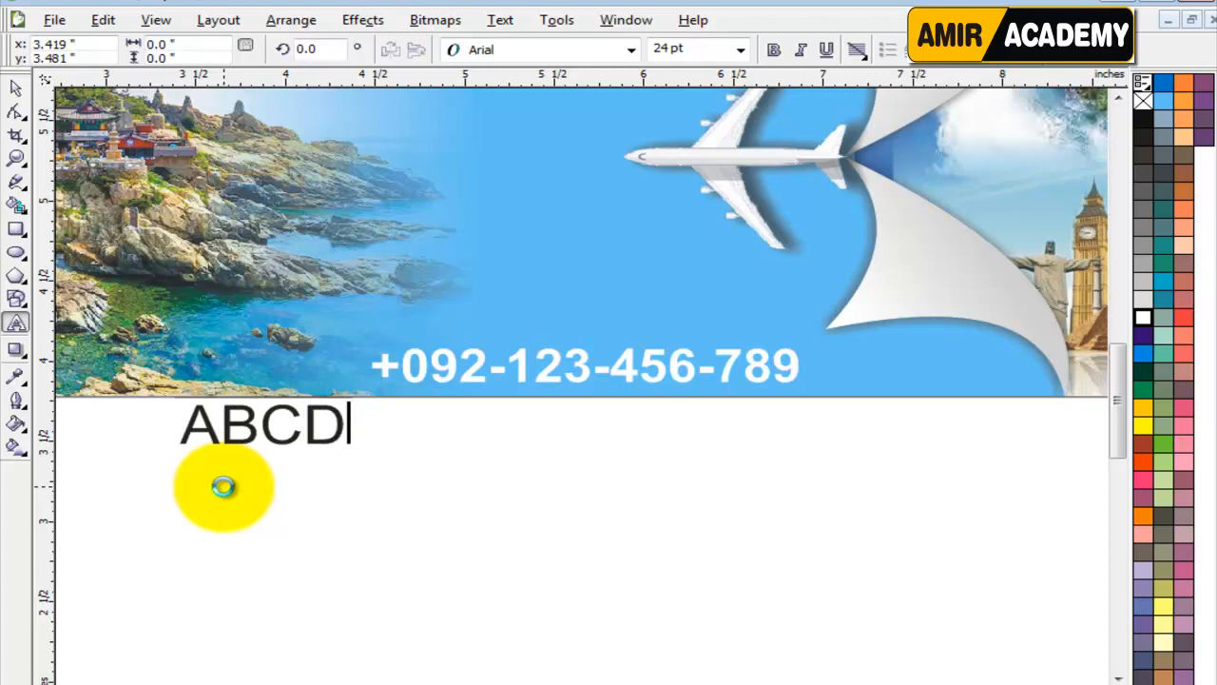
pyautogui.write('   ABCD')
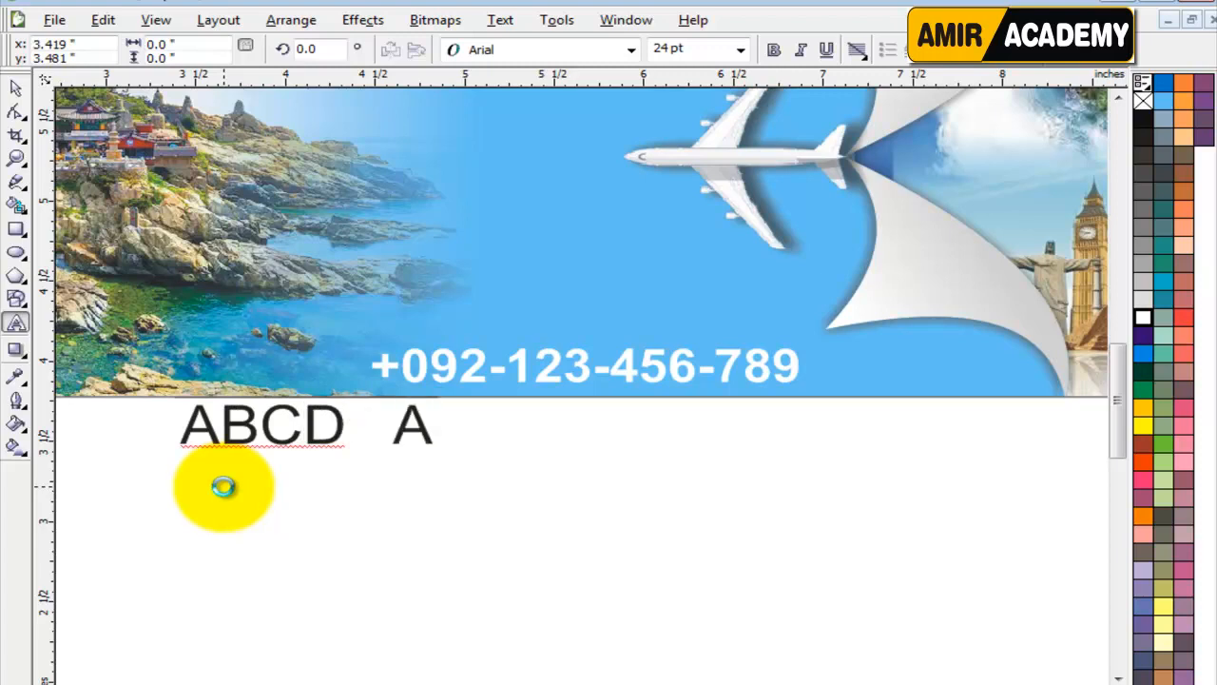
pyautogui.click(15, 88)
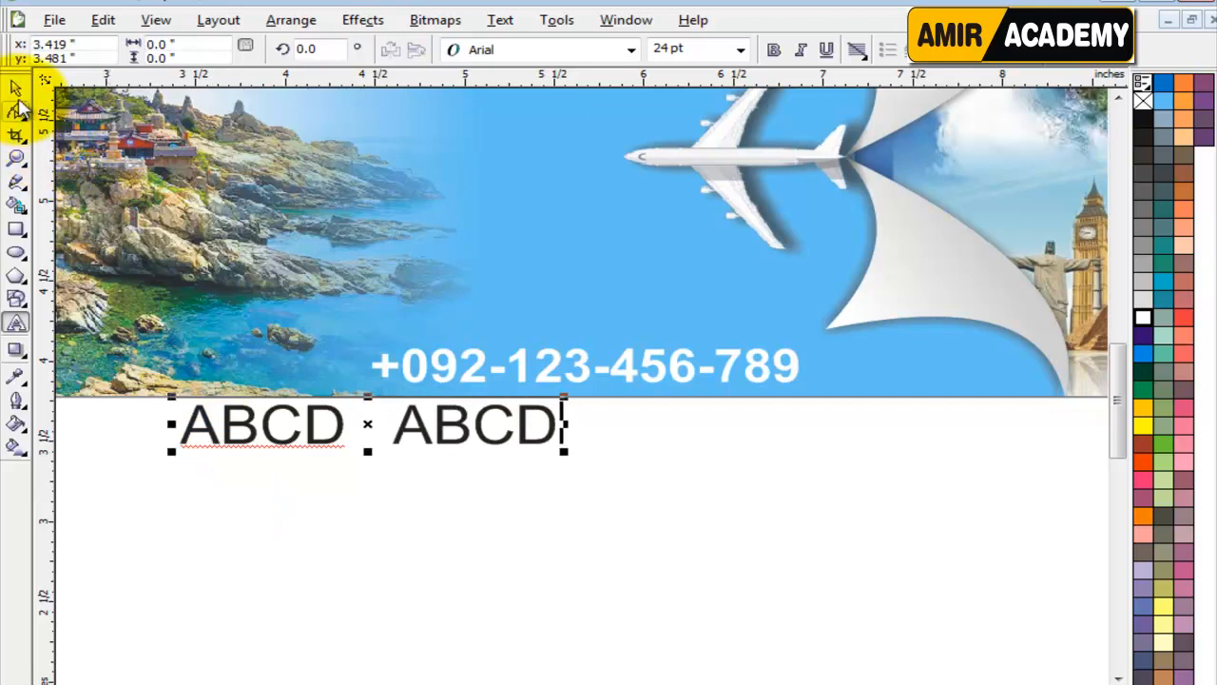
# Make the "ABCD ABCD" text bold and yellow, and place it directly above the phone number on the banner.
pyautogui.click(774, 51)
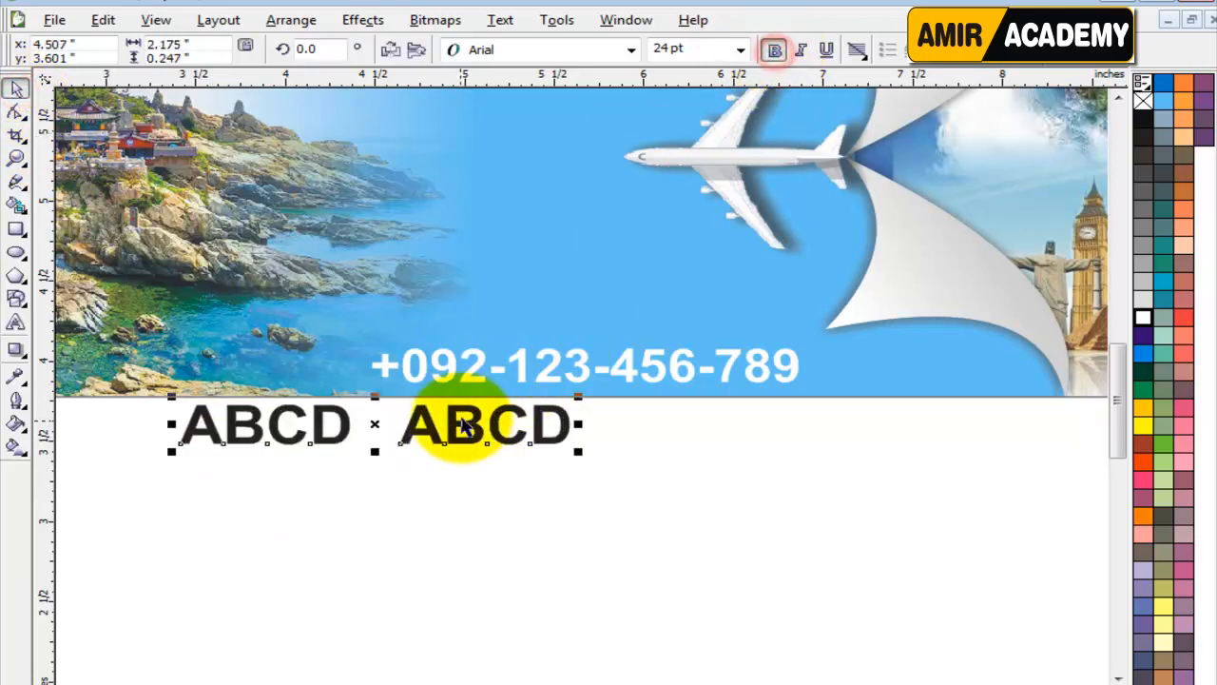
pyautogui.moveTo(456, 421); pyautogui.dragTo(669, 312)
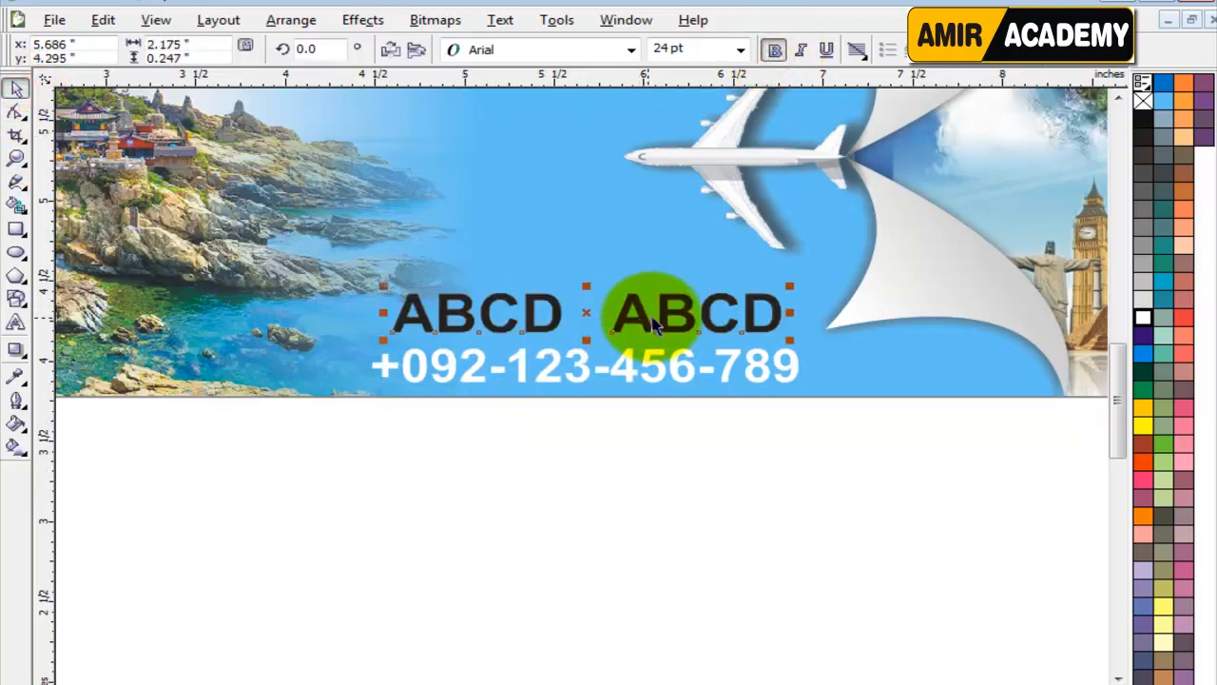
pyautogui.click(1140, 426)
pyautogui.click(688, 483)
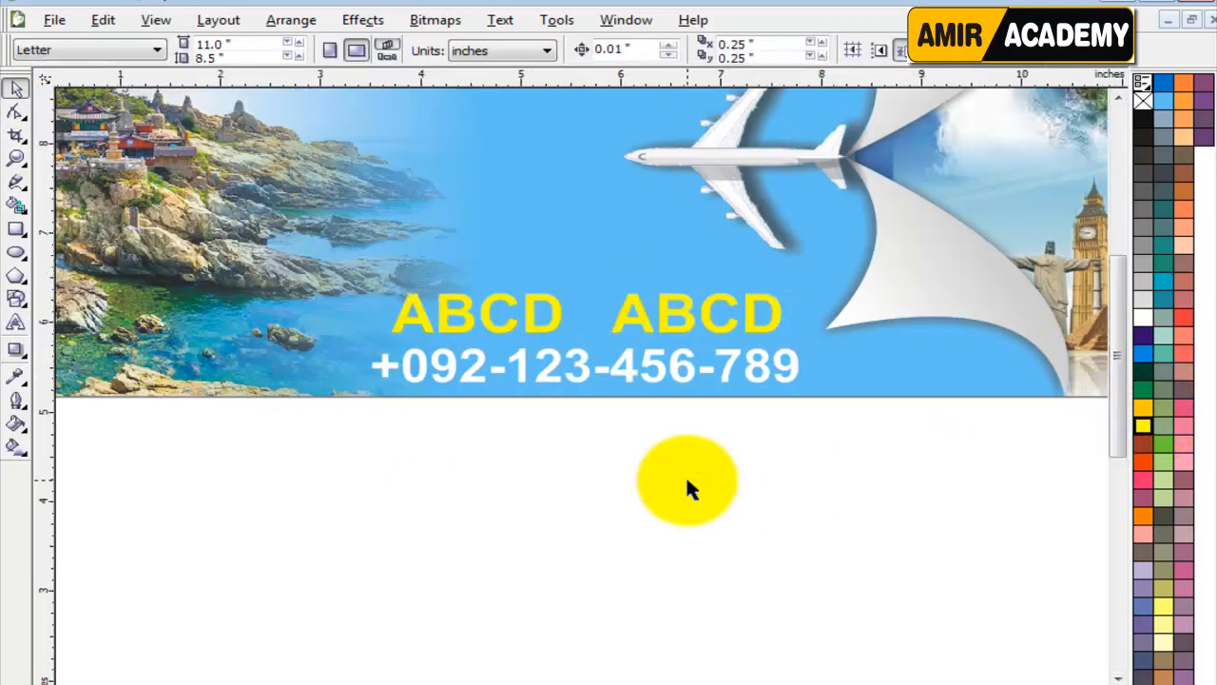
pyautogui.press('F4')
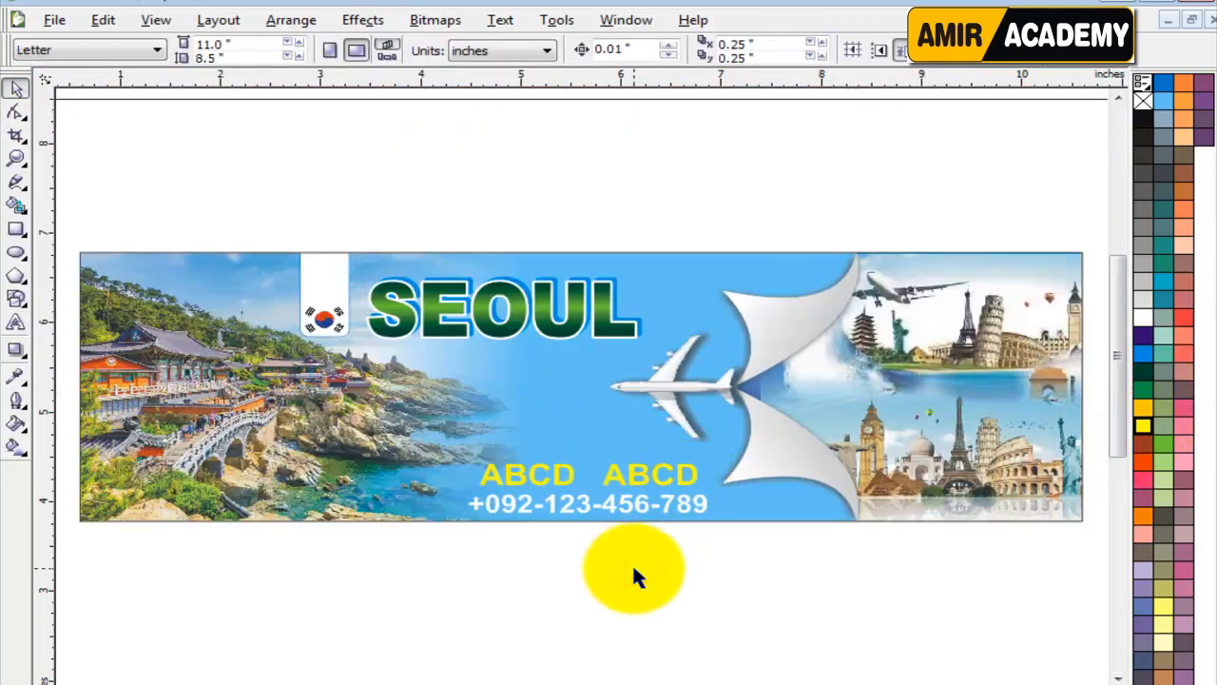